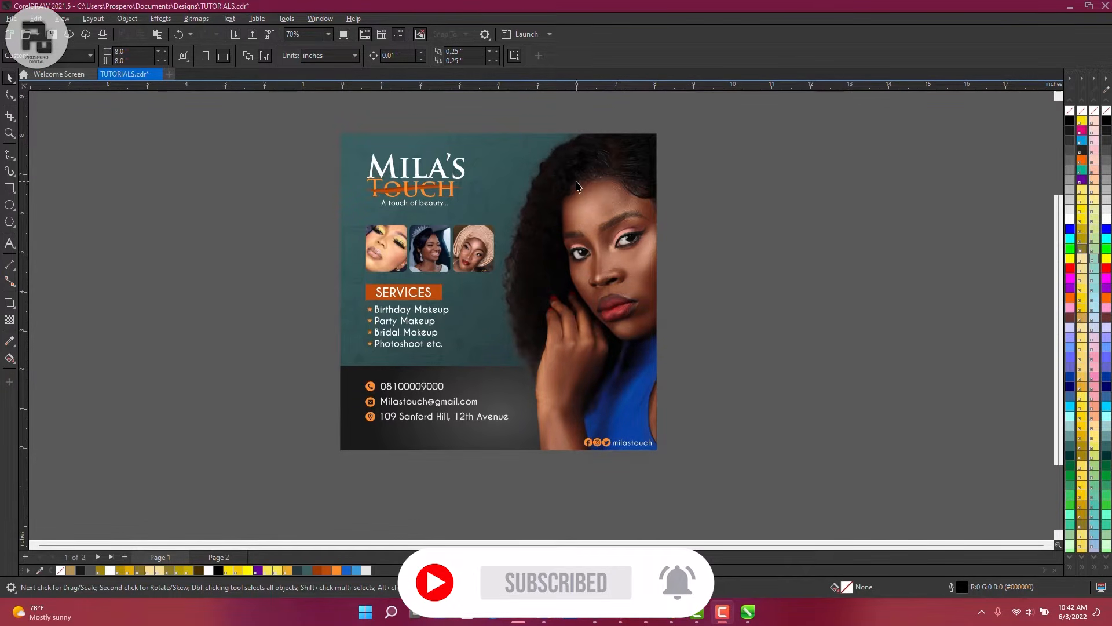
Inspect the finished page 1 flyer by selecting all its objects and then the logo group
{"action": "scroll", "coordinate": [494, 127], "scroll_direction": "up", "scroll_amount": 1}
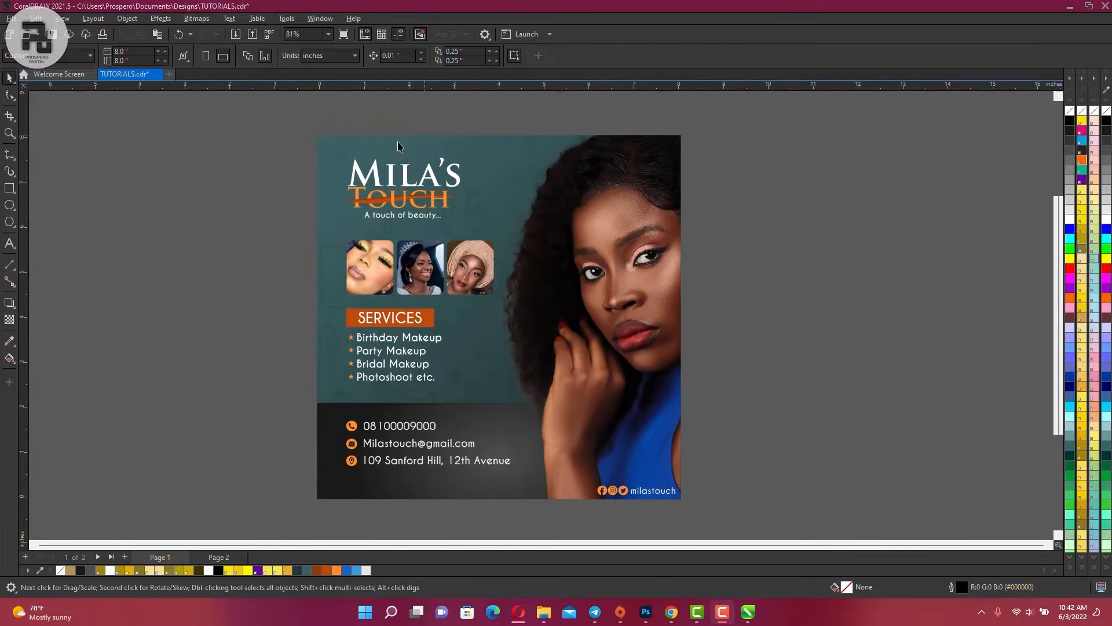
{"action": "left_click_drag", "start_coordinate": [278, 133], "coordinate": [739, 525]}
{"action": "left_click", "coordinate": [773, 327]}
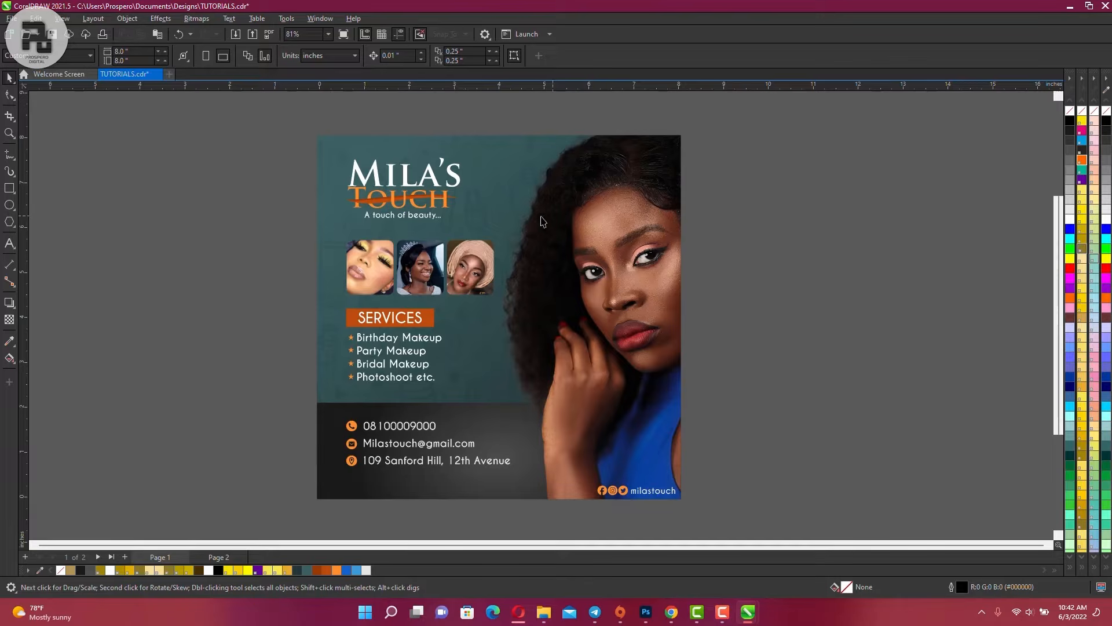
{"action": "left_click", "coordinate": [385, 193]}
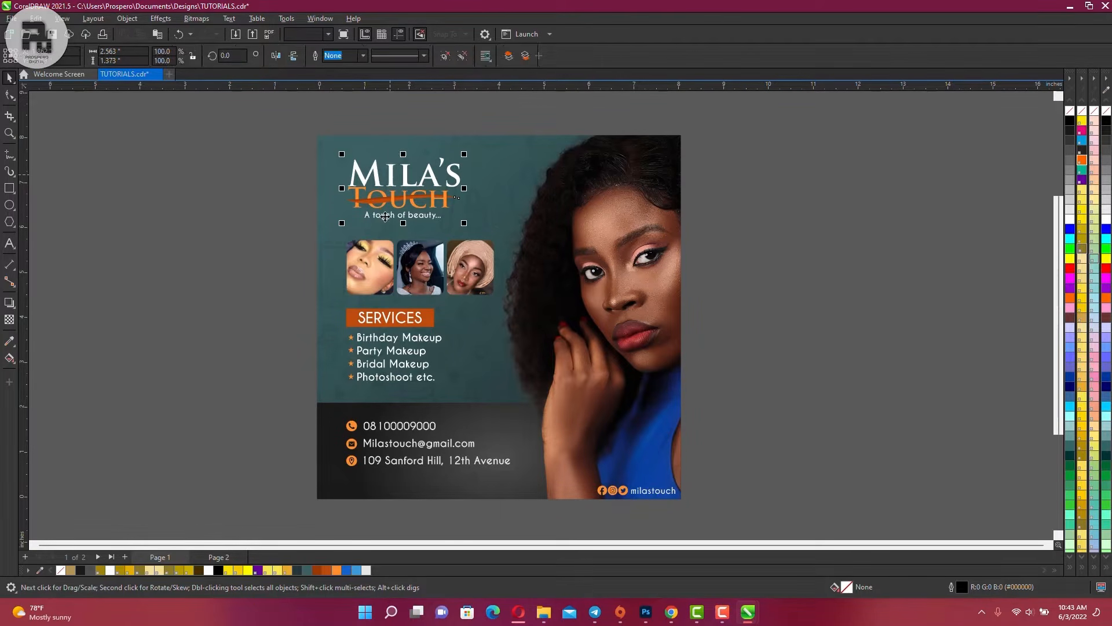
{"action": "left_click", "coordinate": [282, 236]}
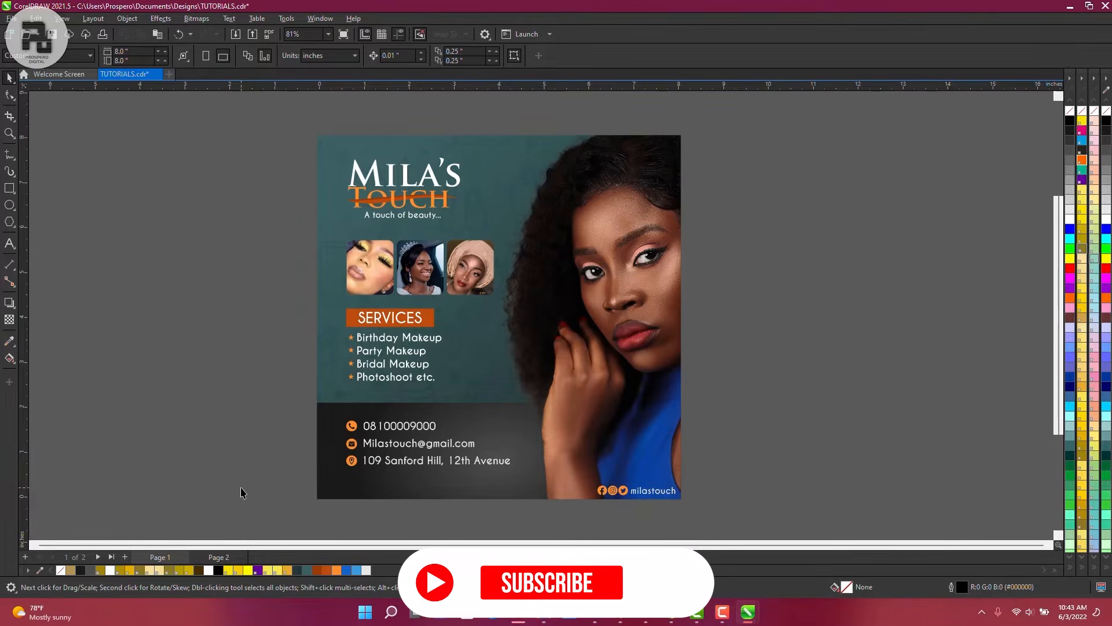
Switch to page 2 and inspect the headwrap, portrait and artwork photos beside it
{"action": "left_click", "coordinate": [219, 557]}
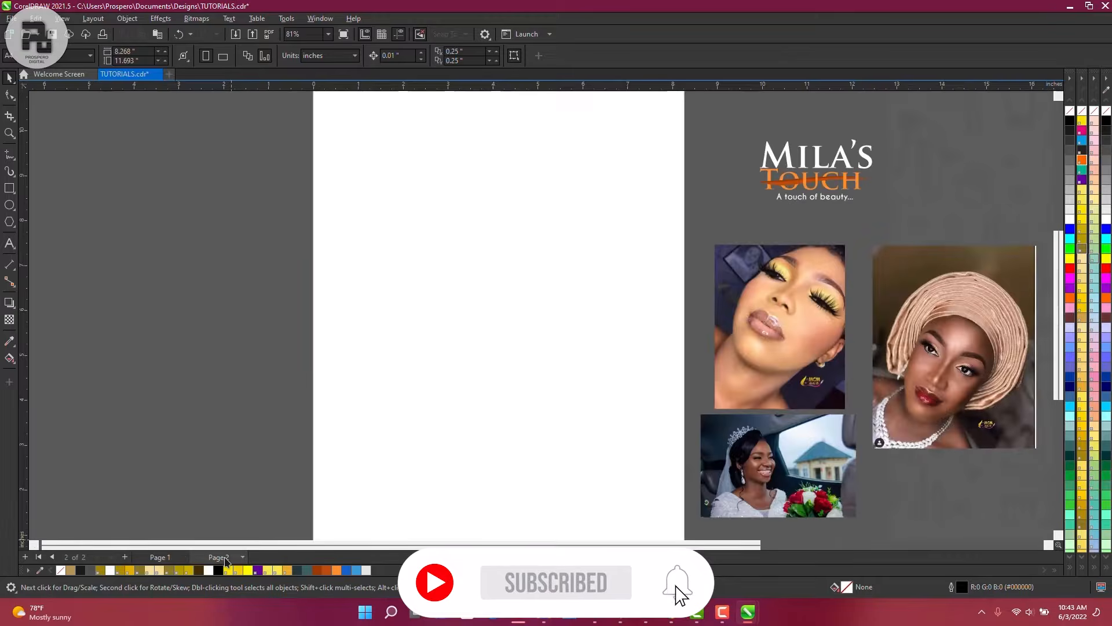
{"action": "left_click", "coordinate": [637, 332]}
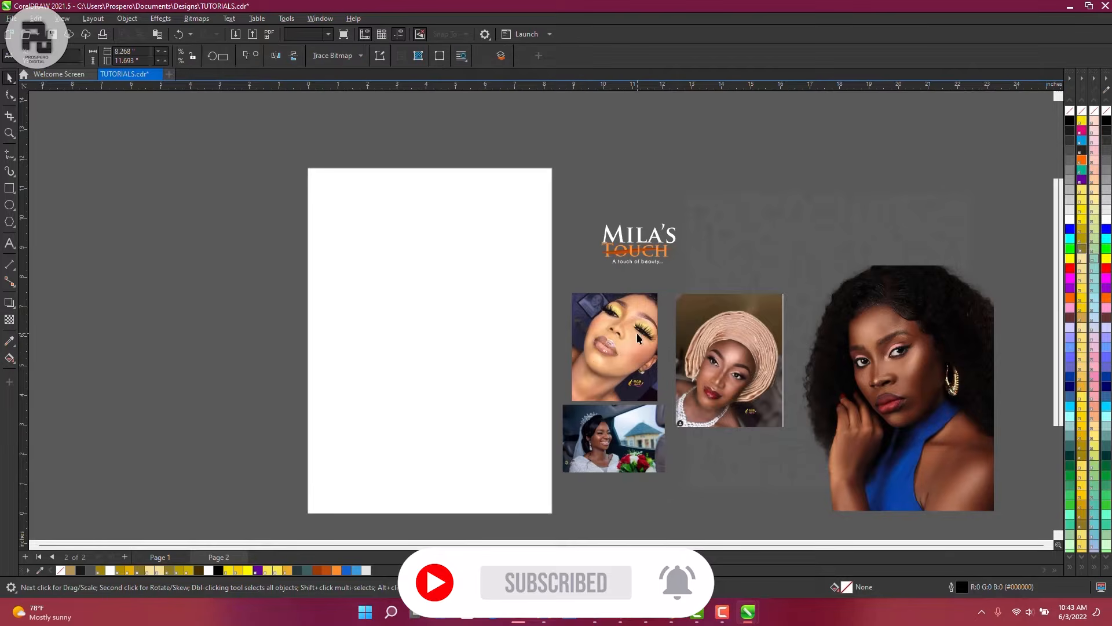
{"action": "left_click", "coordinate": [729, 359]}
{"action": "left_click", "coordinate": [860, 362]}
{"action": "left_click", "coordinate": [837, 231]}
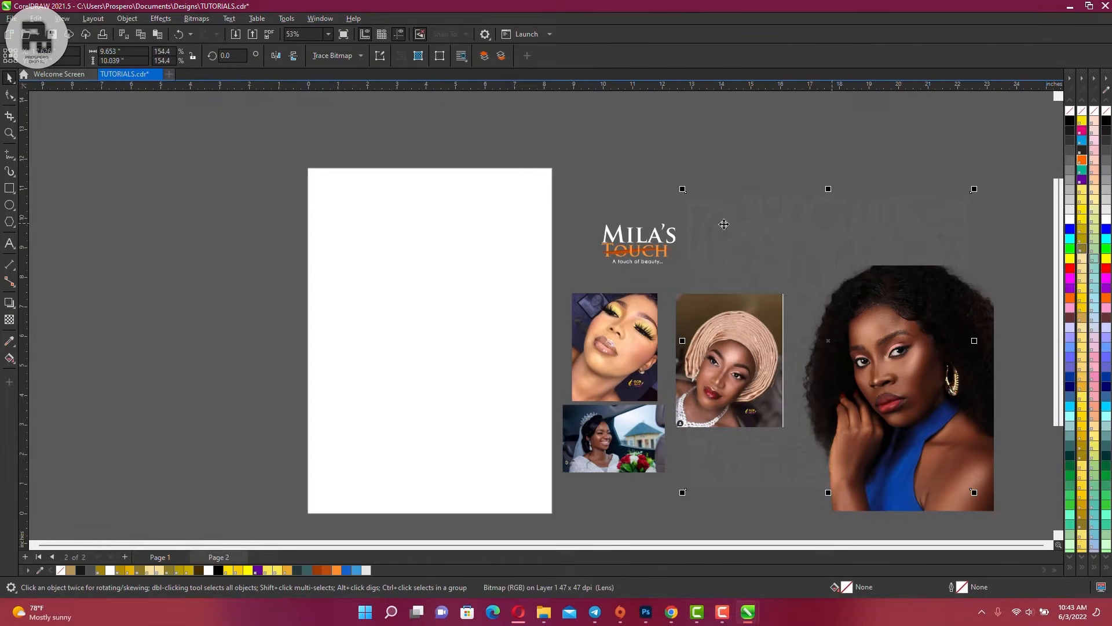
{"action": "left_click", "coordinate": [582, 215]}
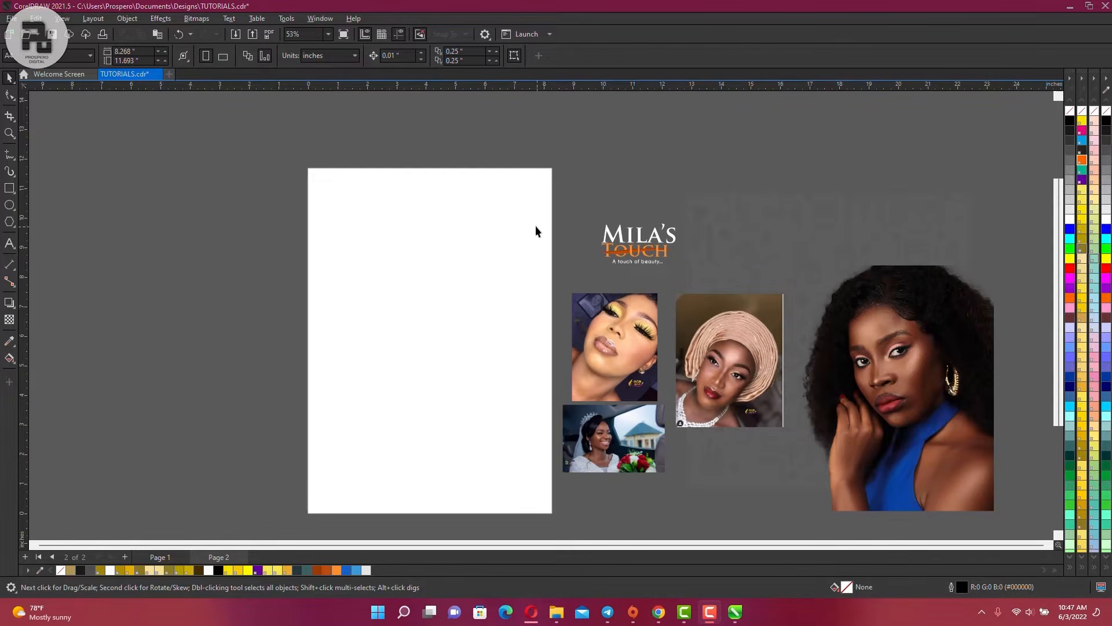
Enter 8 for page width and 8 for page height in the property bar
{"action": "left_click", "coordinate": [142, 50]}
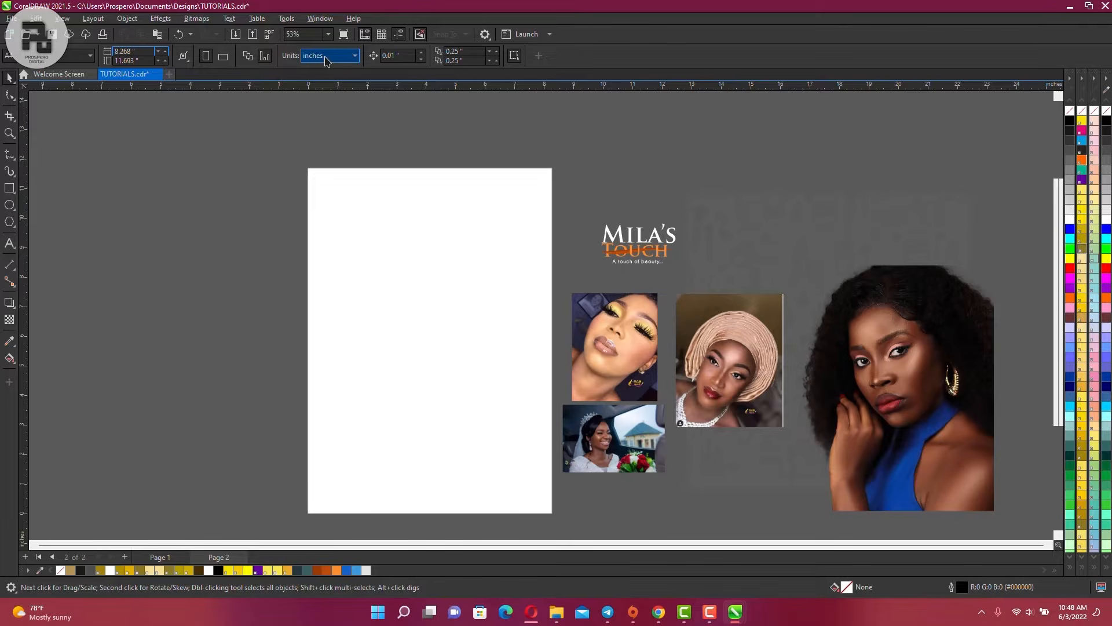
{"action": "left_click", "coordinate": [126, 51]}
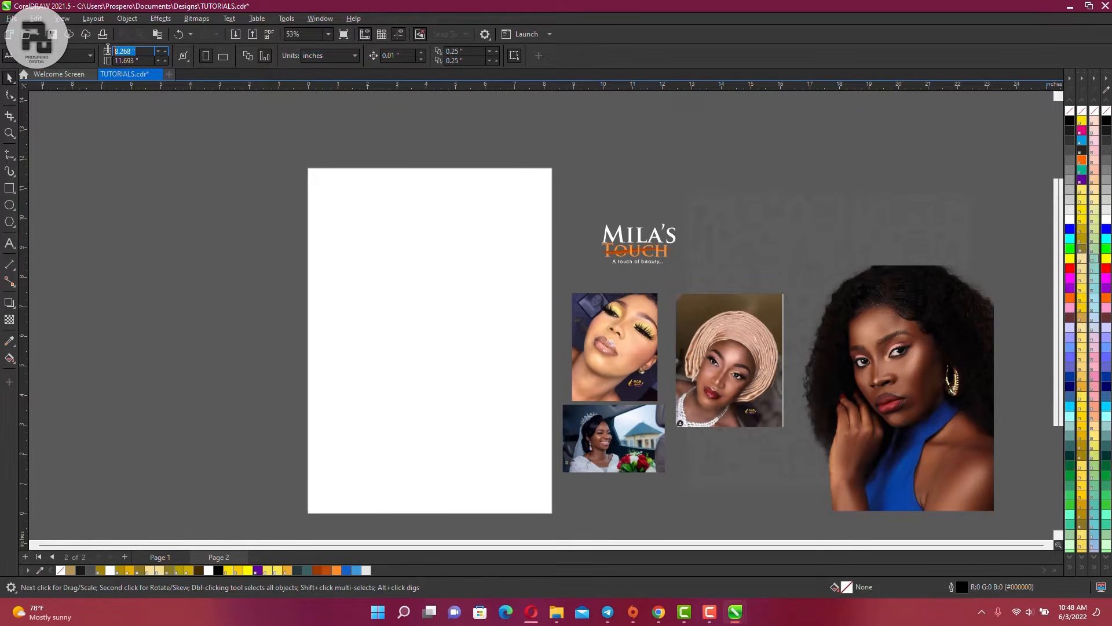
{"action": "type", "text": "8"}
{"action": "key", "text": "Tab"}
{"action": "type", "text": "8"}
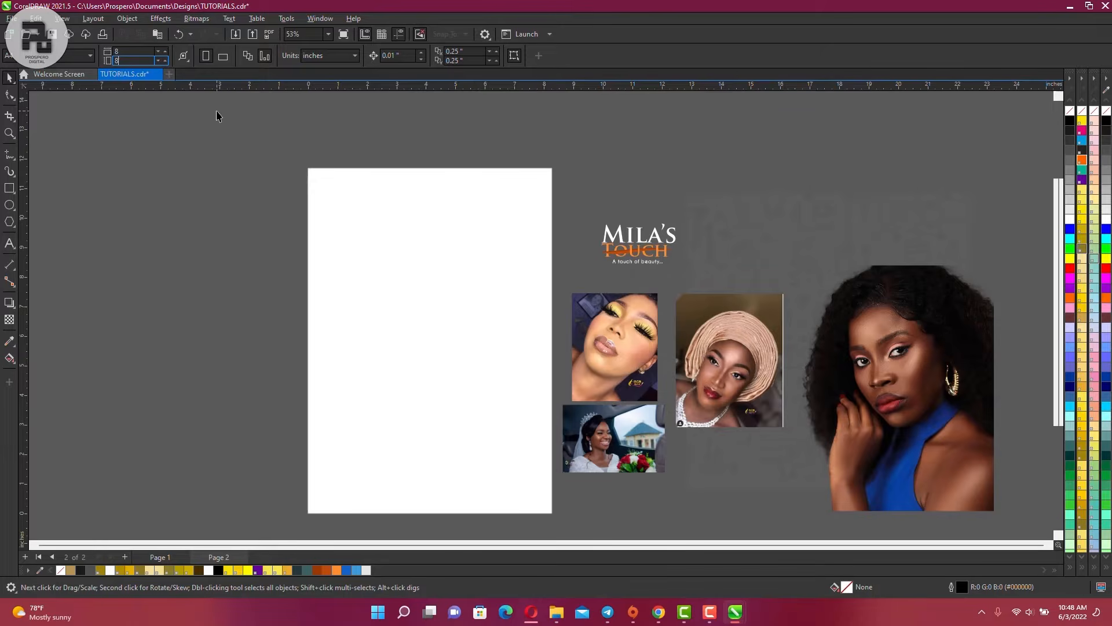
{"action": "key", "text": "Return"}
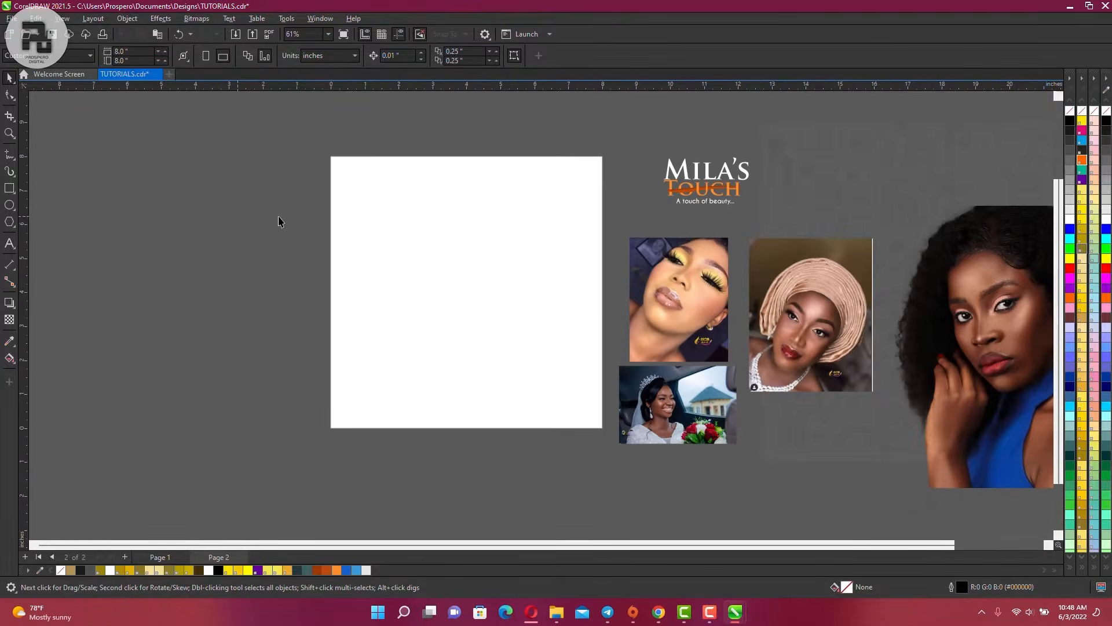
{"action": "scroll", "coordinate": [278, 222], "scroll_direction": "down", "scroll_amount": 2}
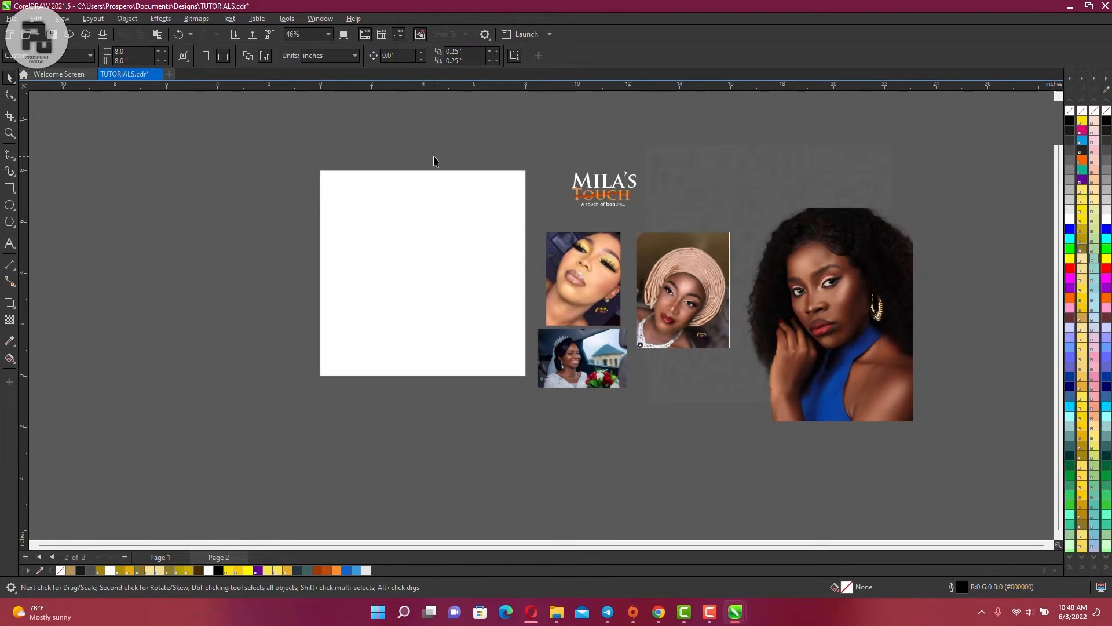
{"action": "scroll", "coordinate": [436, 161], "scroll_direction": "up", "scroll_amount": 2}
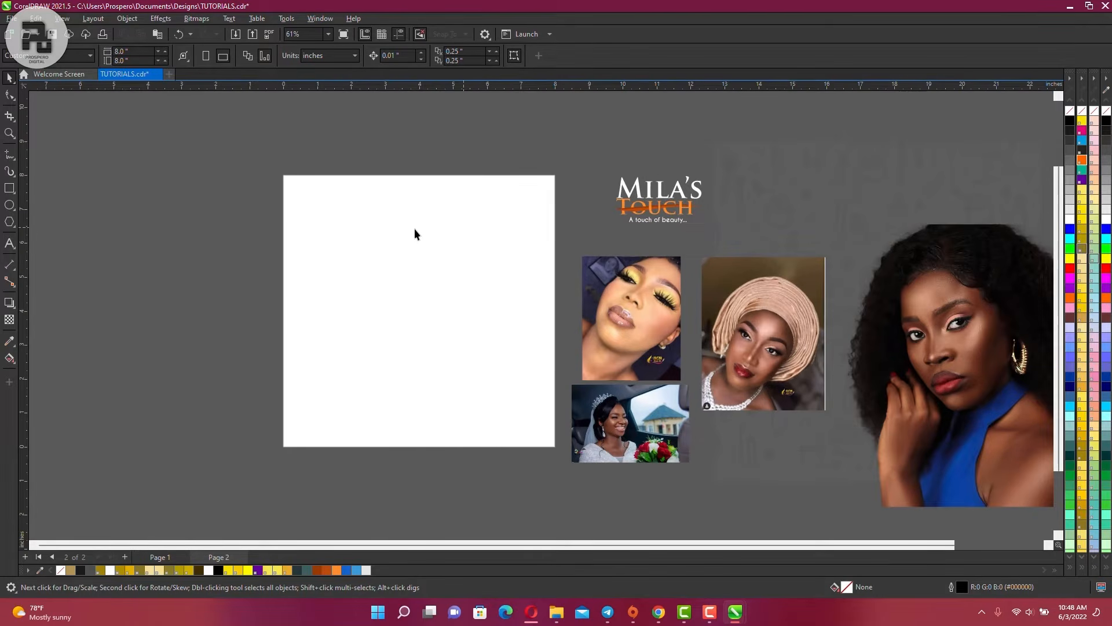
Create an 8 × 8 in rectangle matching the page and set its outline to No Color
{"action": "double_click", "coordinate": [10, 191]}
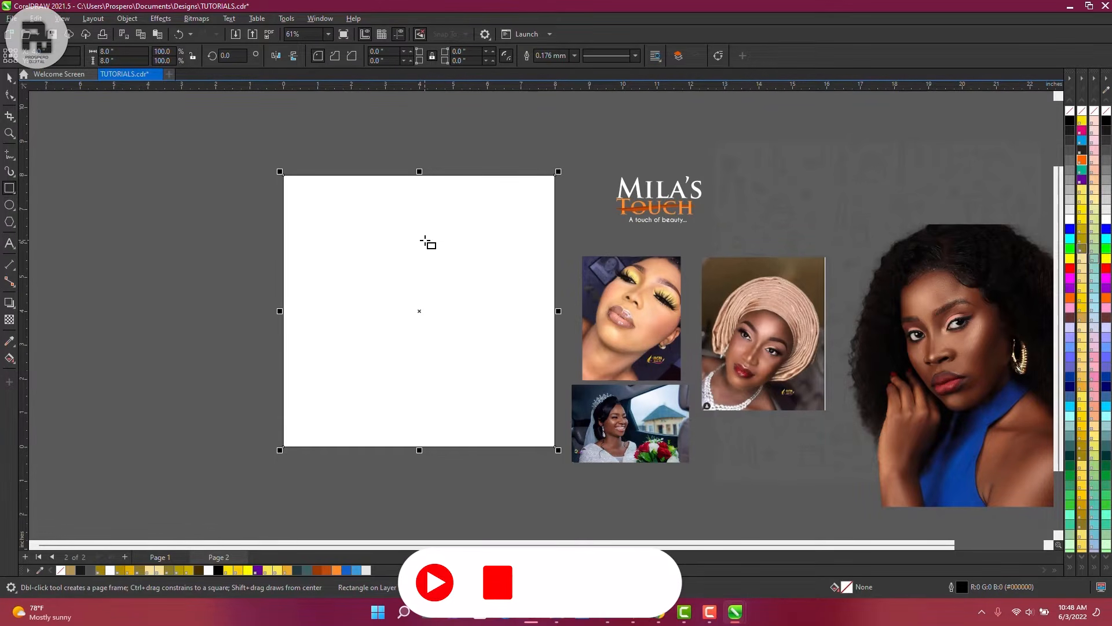
{"action": "scroll", "coordinate": [308, 174], "scroll_direction": "up", "scroll_amount": 5}
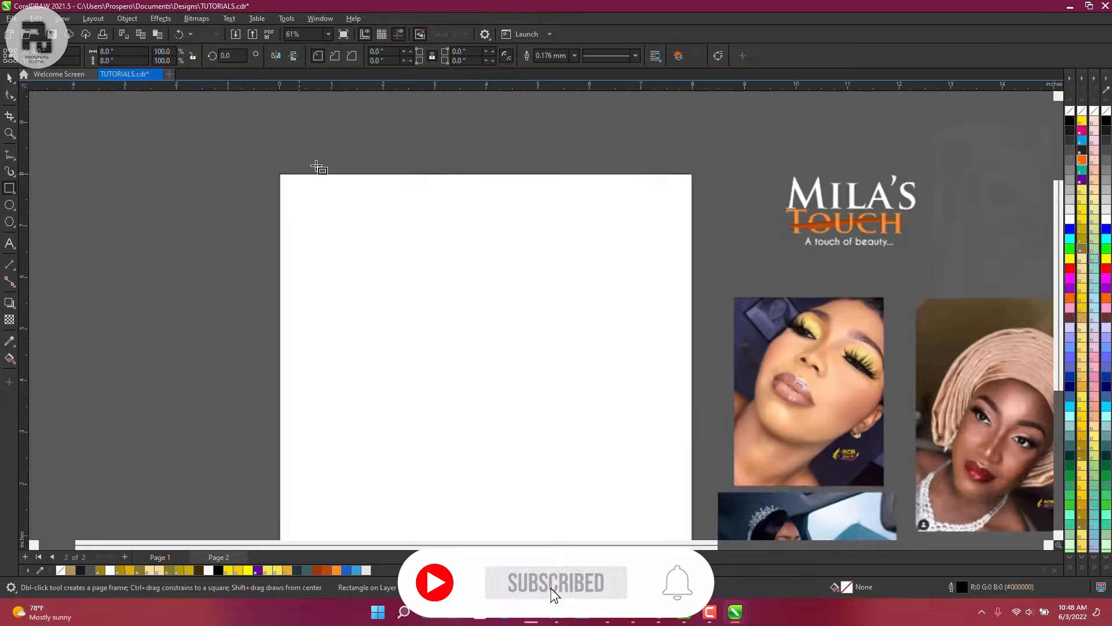
{"action": "scroll", "coordinate": [311, 190], "scroll_direction": "up", "scroll_amount": 1}
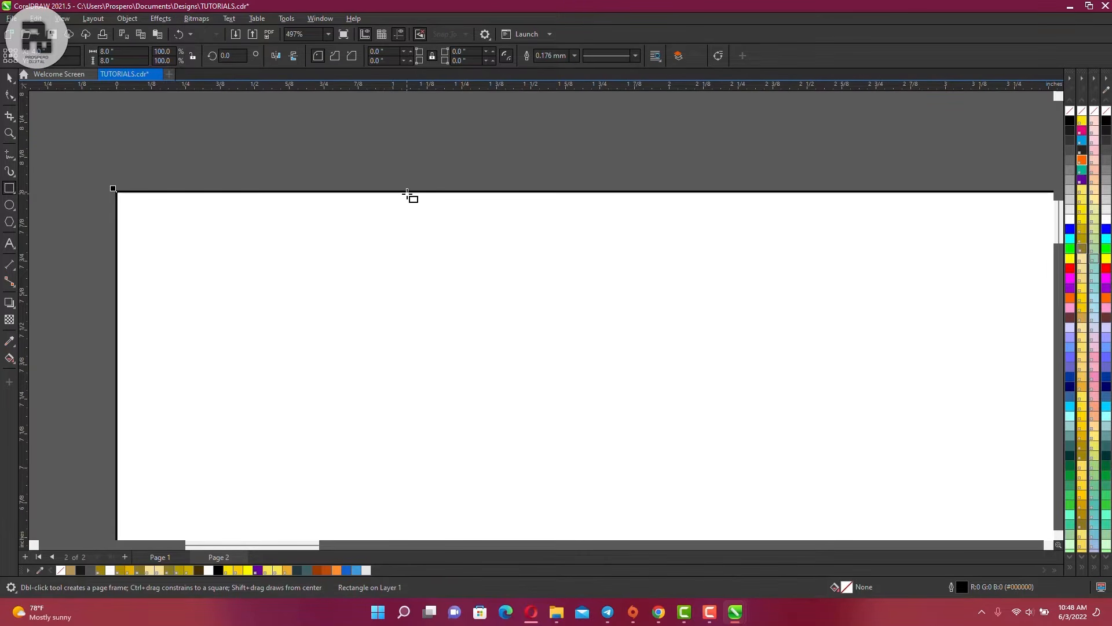
{"action": "scroll", "coordinate": [409, 192], "scroll_direction": "down", "scroll_amount": 3}
{"action": "scroll", "coordinate": [409, 194], "scroll_direction": "down", "scroll_amount": 3}
{"action": "scroll", "coordinate": [514, 328], "scroll_direction": "down", "scroll_amount": 1}
{"action": "scroll", "coordinate": [517, 293], "scroll_direction": "up", "scroll_amount": 1}
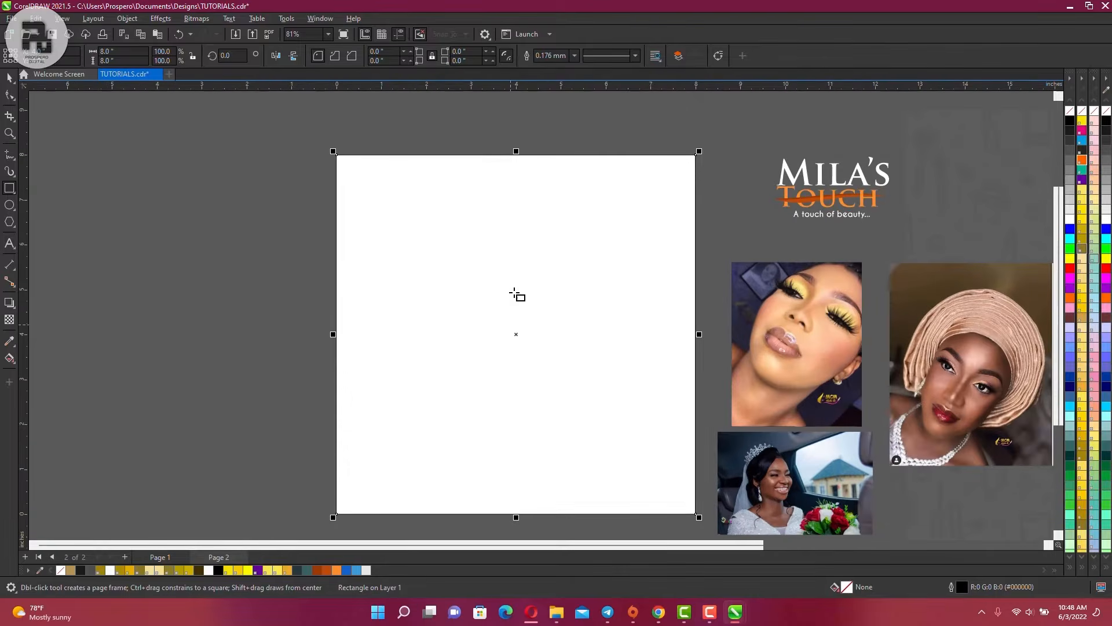
{"action": "right_click", "coordinate": [1070, 114]}
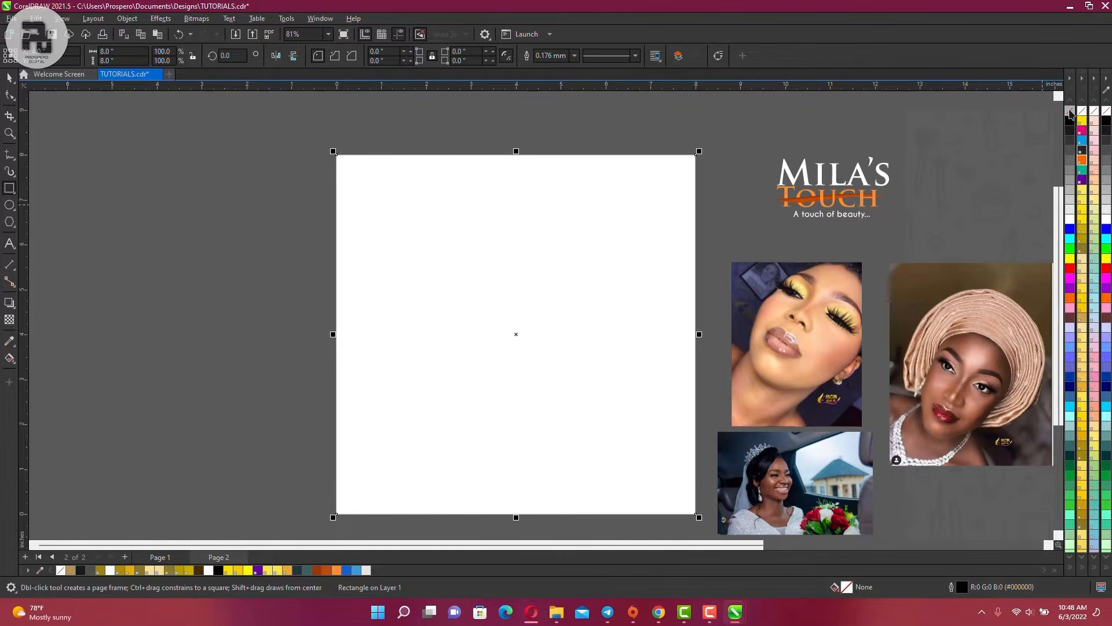
{"action": "scroll", "coordinate": [380, 164], "scroll_direction": "up", "scroll_amount": 2}
{"action": "scroll", "coordinate": [286, 154], "scroll_direction": "up", "scroll_amount": 2}
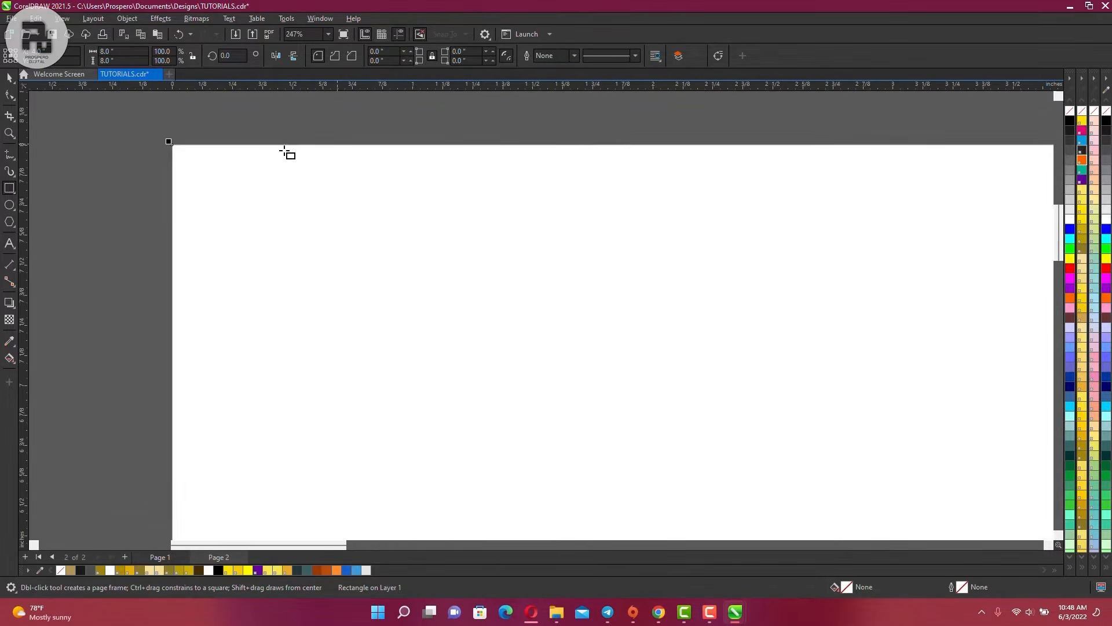
{"action": "scroll", "coordinate": [275, 159], "scroll_direction": "down", "scroll_amount": 3}
{"action": "scroll", "coordinate": [284, 171], "scroll_direction": "down", "scroll_amount": 4}
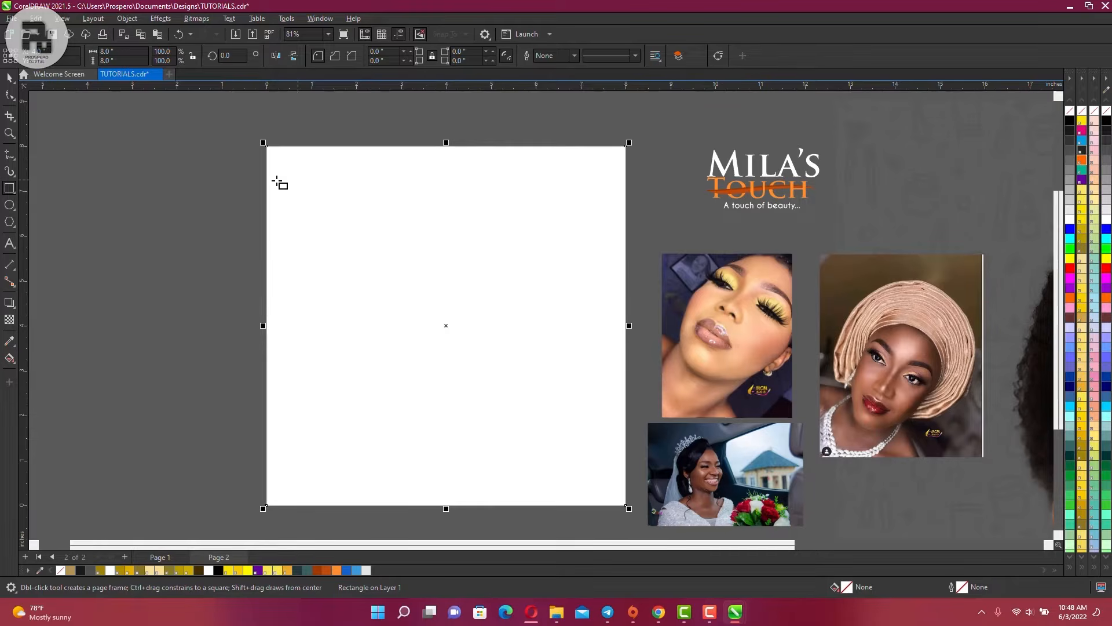
Squash a rectangle into a dark teal bottom band and fill the full-page rectangle teal
{"action": "left_click", "coordinate": [9, 79]}
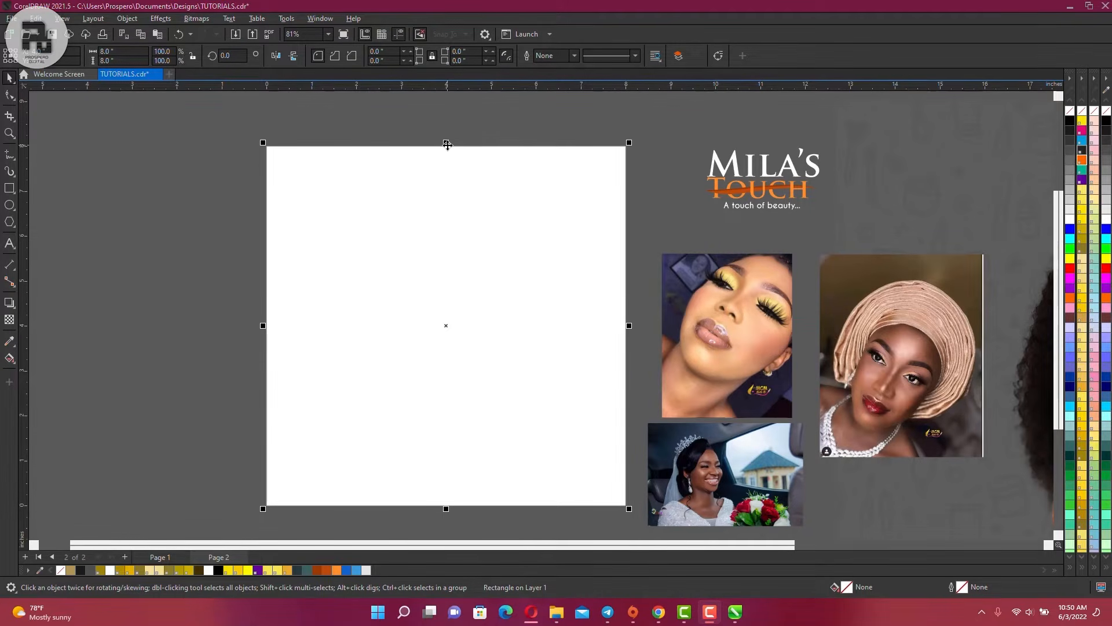
{"action": "left_click_drag", "start_coordinate": [447, 144], "coordinate": [502, 409]}
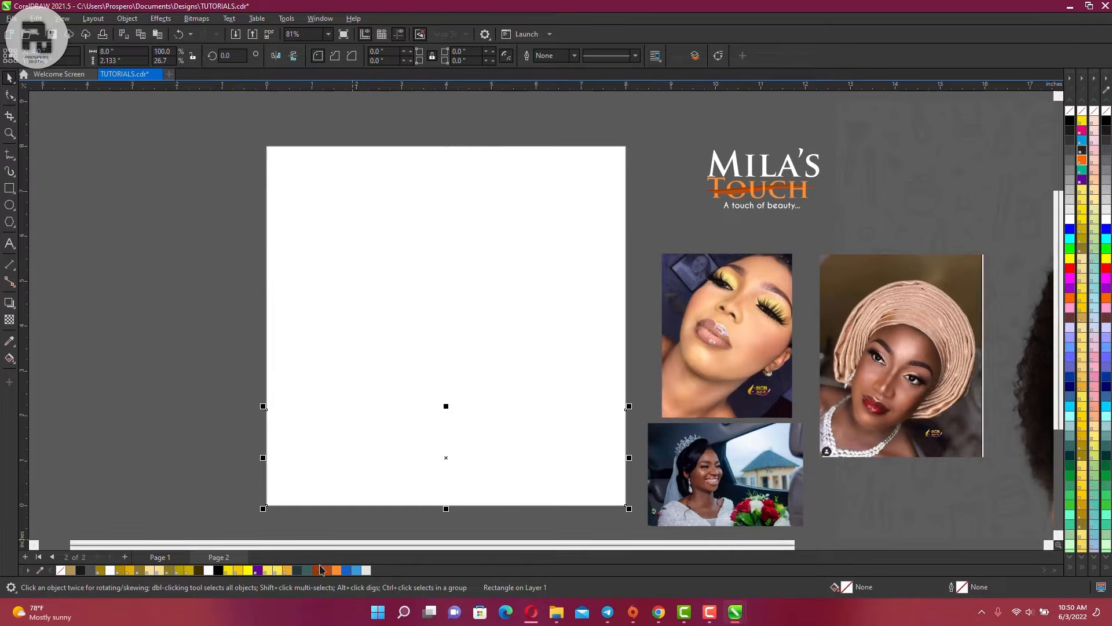
{"action": "left_click", "coordinate": [298, 570]}
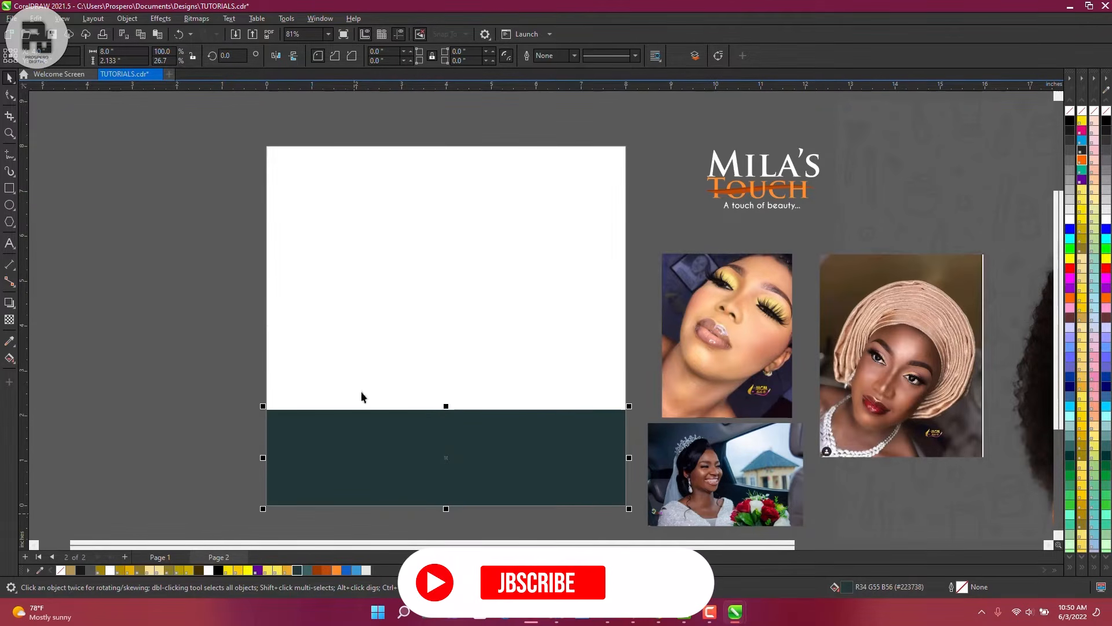
{"action": "left_click", "coordinate": [353, 502]}
{"action": "left_click", "coordinate": [307, 570]}
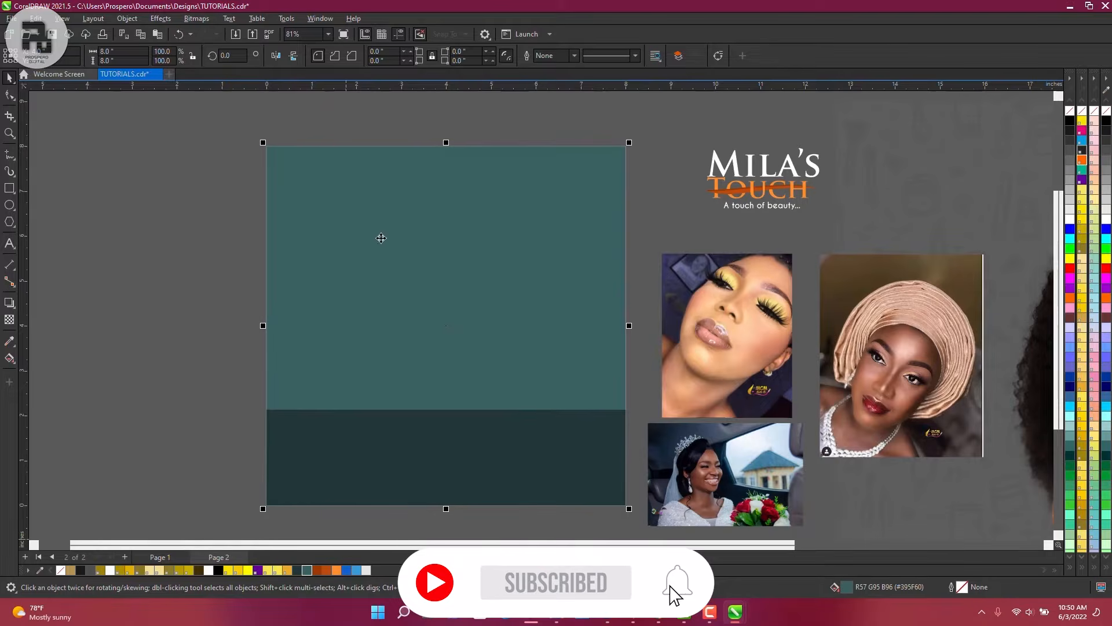
{"action": "left_click", "coordinate": [228, 225]}
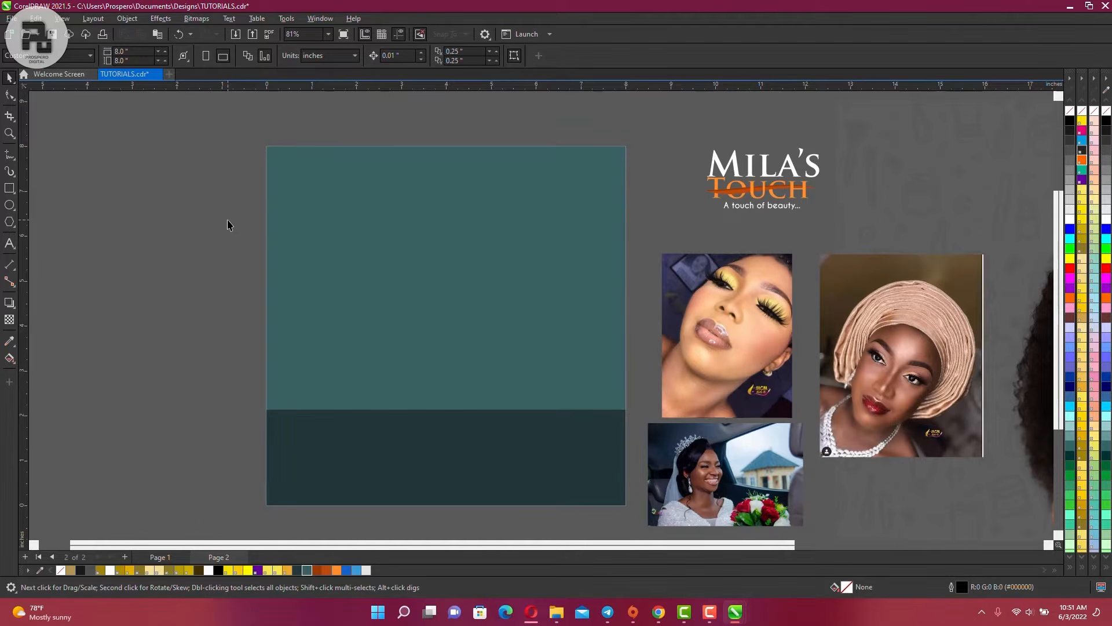
Return to page 1 and marquee-select all 20 objects of the finished flyer
{"action": "left_click", "coordinate": [160, 556]}
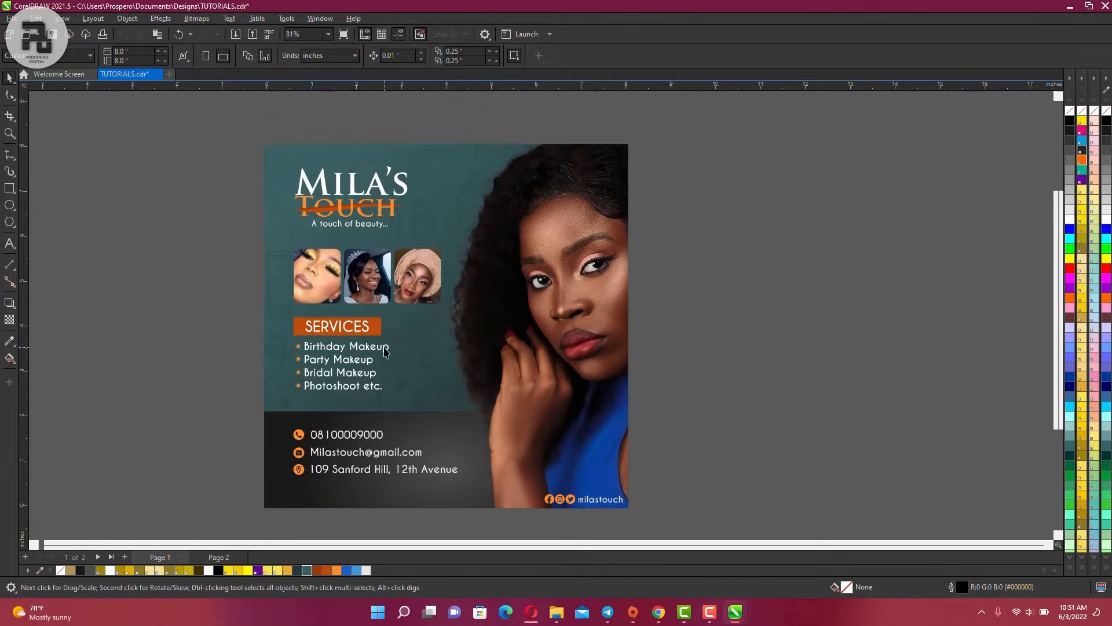
{"action": "scroll", "coordinate": [387, 331], "scroll_direction": "up", "scroll_amount": 1}
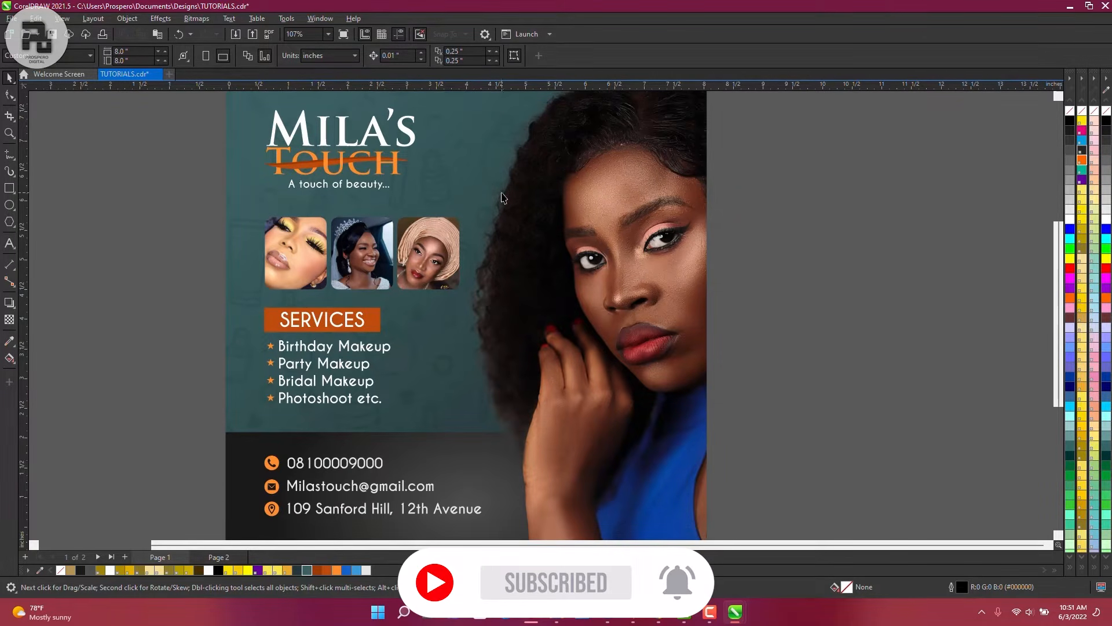
{"action": "scroll", "coordinate": [500, 206], "scroll_direction": "down", "scroll_amount": 2}
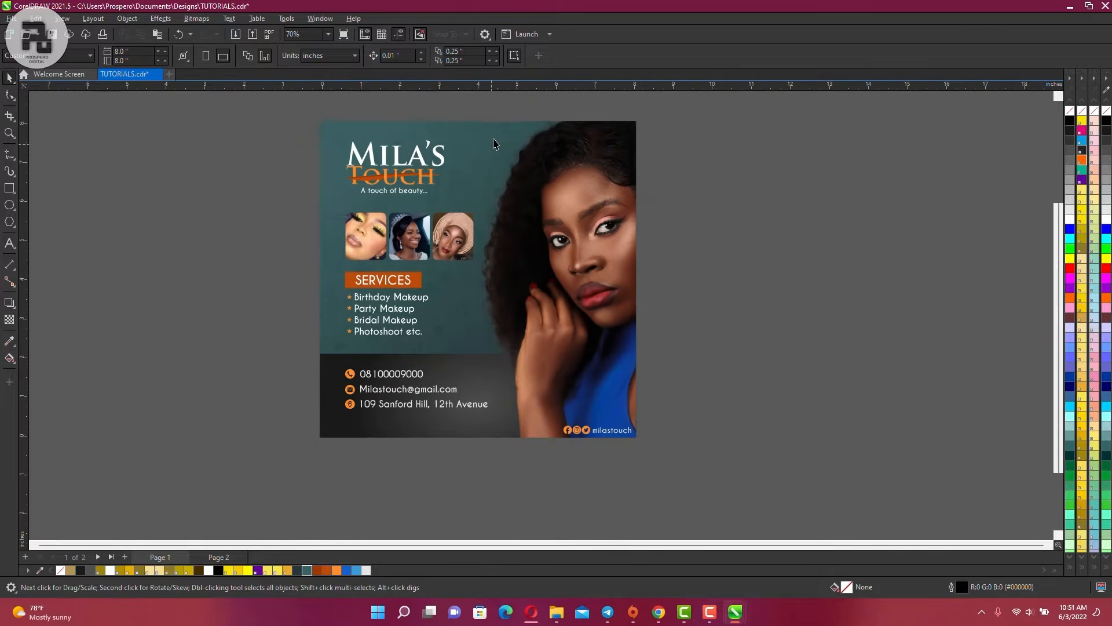
{"action": "scroll", "coordinate": [493, 143], "scroll_direction": "up", "scroll_amount": 1}
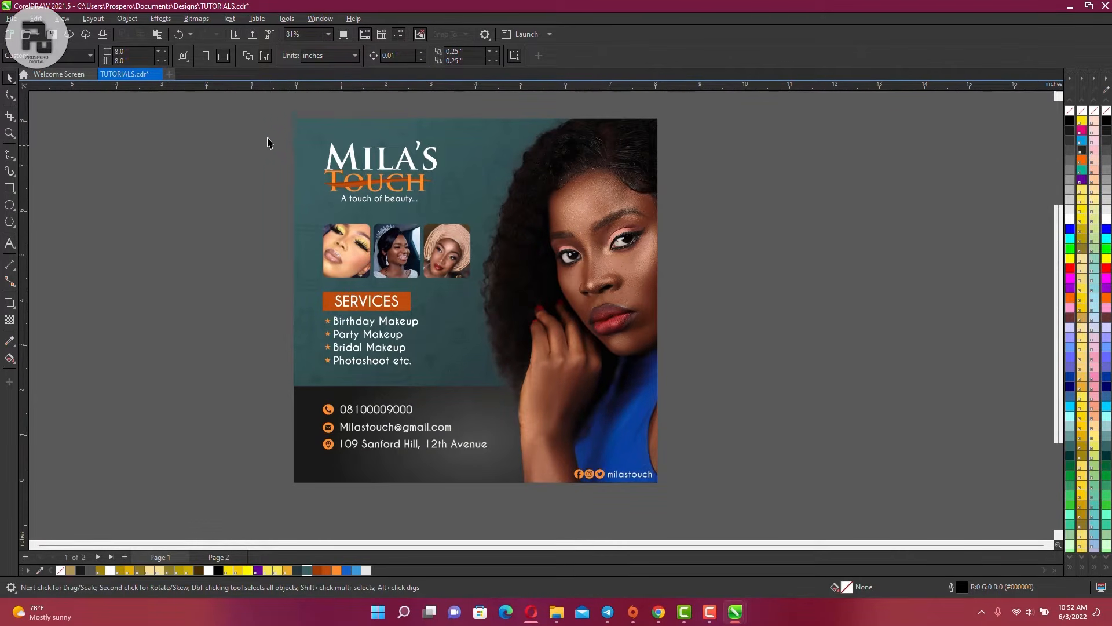
{"action": "left_click_drag", "start_coordinate": [270, 114], "coordinate": [693, 508]}
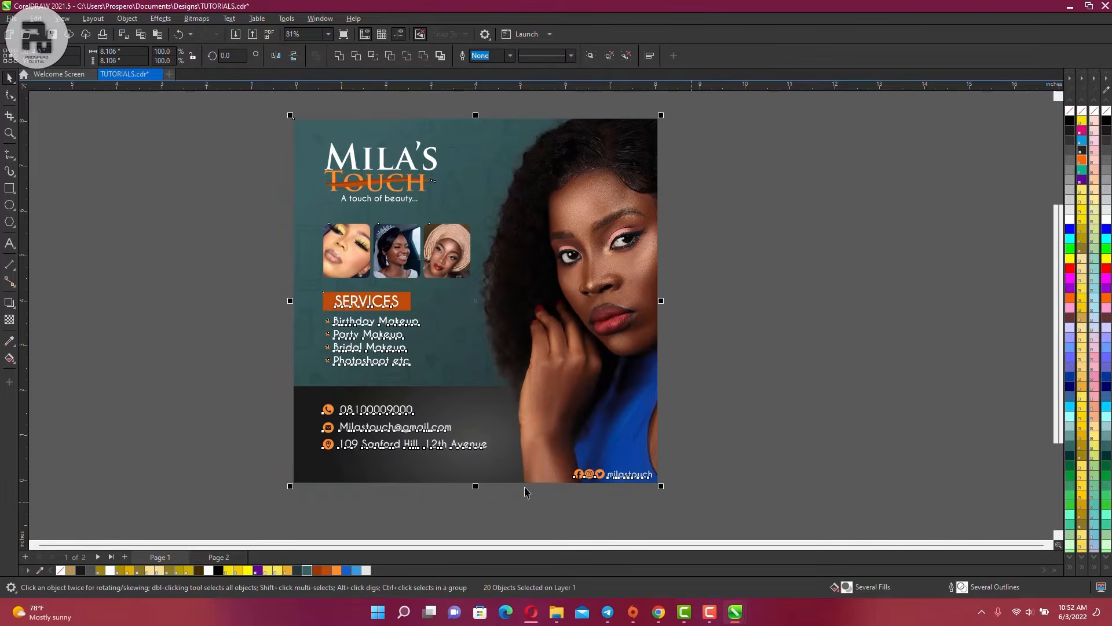
Paste the flyer copy onto page 2 and move it left of the page
{"action": "left_click", "coordinate": [219, 558]}
{"action": "key", "text": "ctrl+v"}
{"action": "left_click_drag", "start_coordinate": [510, 313], "coordinate": [132, 288]}
{"action": "scroll", "coordinate": [565, 264], "scroll_direction": "down", "scroll_amount": 2}
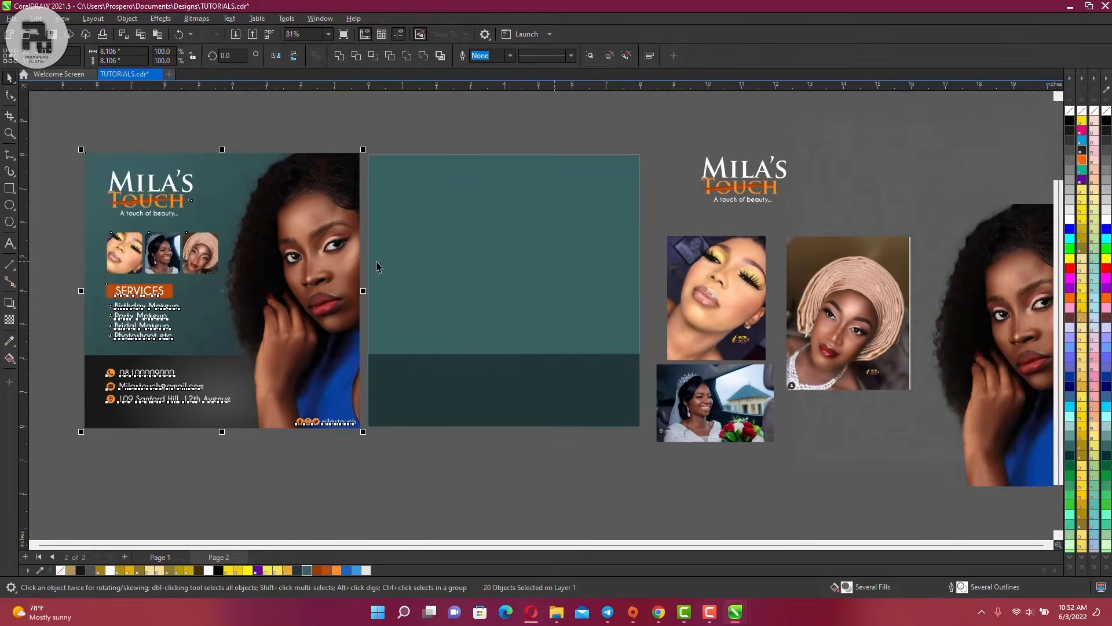
{"action": "scroll", "coordinate": [350, 260], "scroll_direction": "up", "scroll_amount": 1}
{"action": "left_click", "coordinate": [442, 482]}
Fill page 2's bottom band rectangle with solid black
{"action": "left_click", "coordinate": [422, 427]}
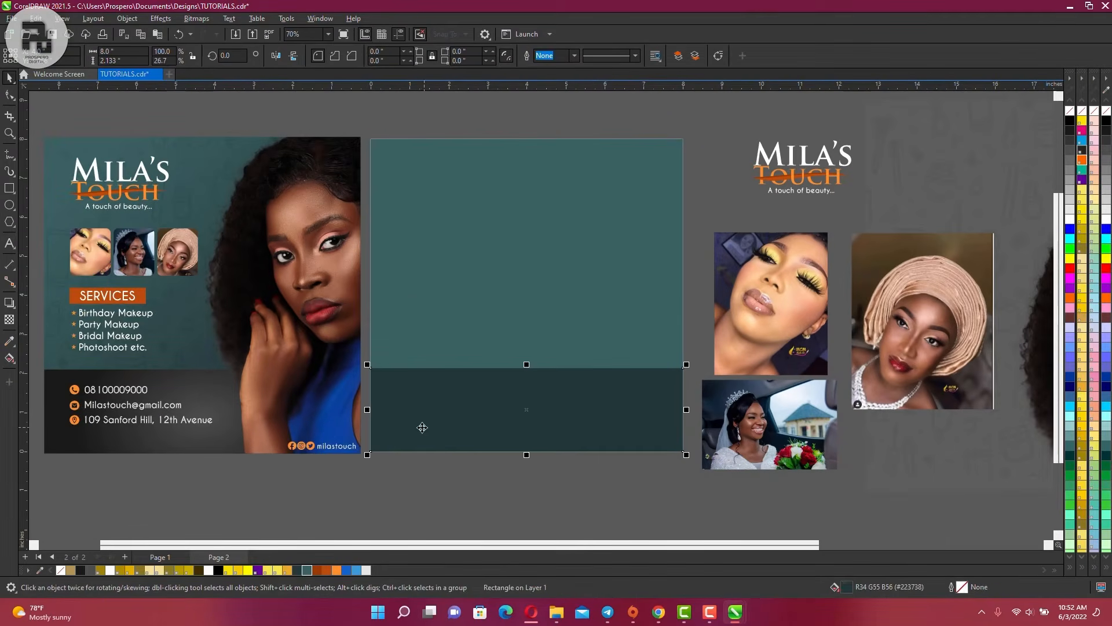
{"action": "left_click", "coordinate": [471, 245]}
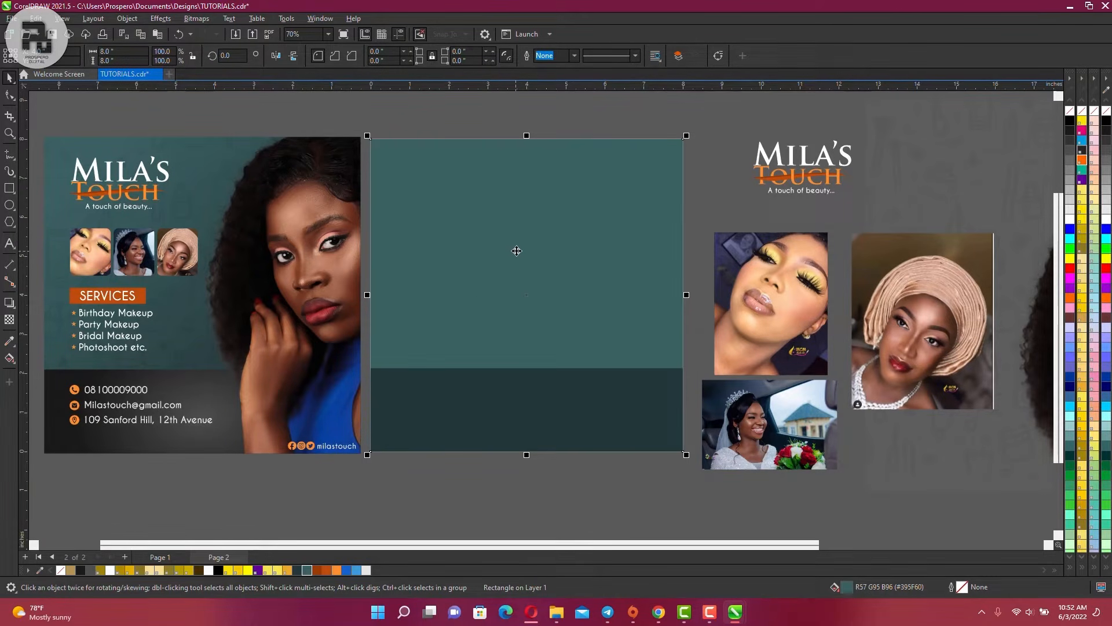
{"action": "left_click", "coordinate": [489, 407]}
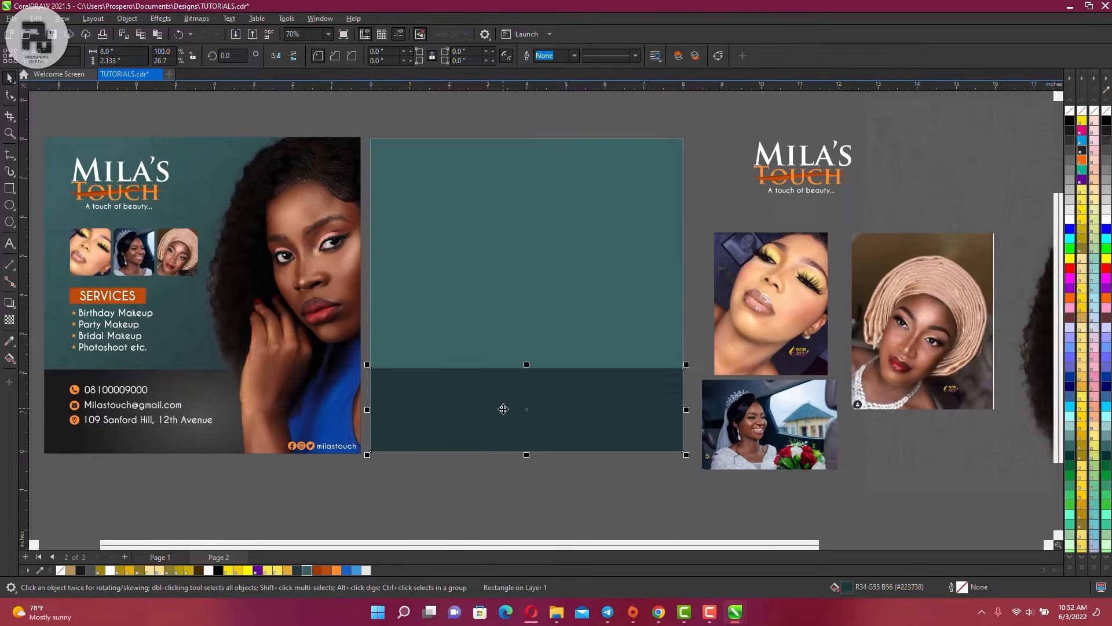
{"action": "left_click", "coordinate": [1070, 120]}
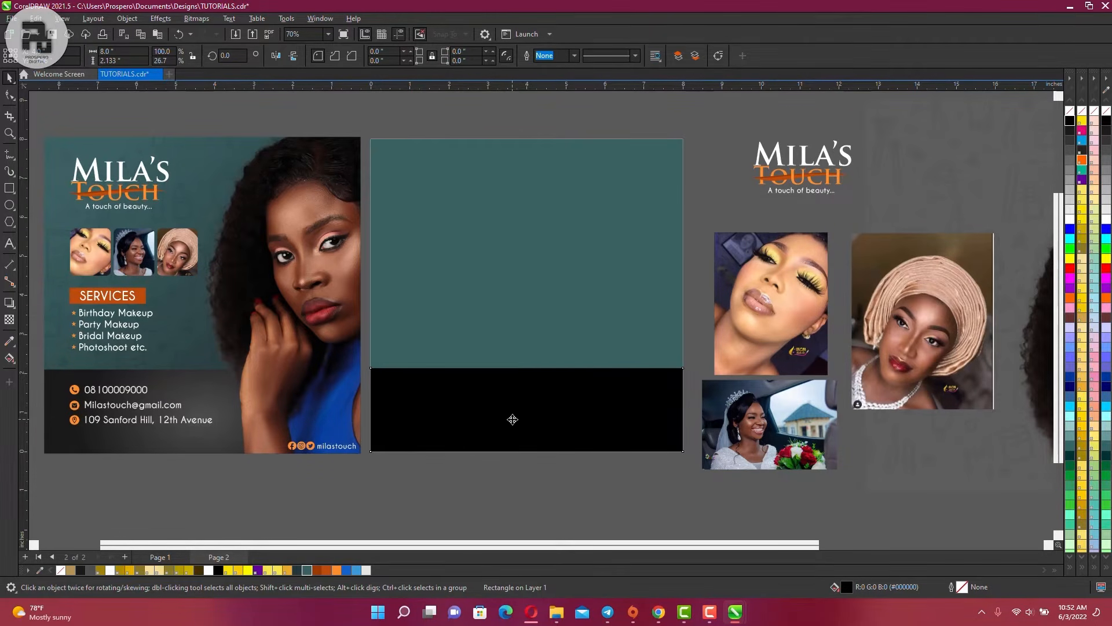
{"action": "key", "text": "g"}
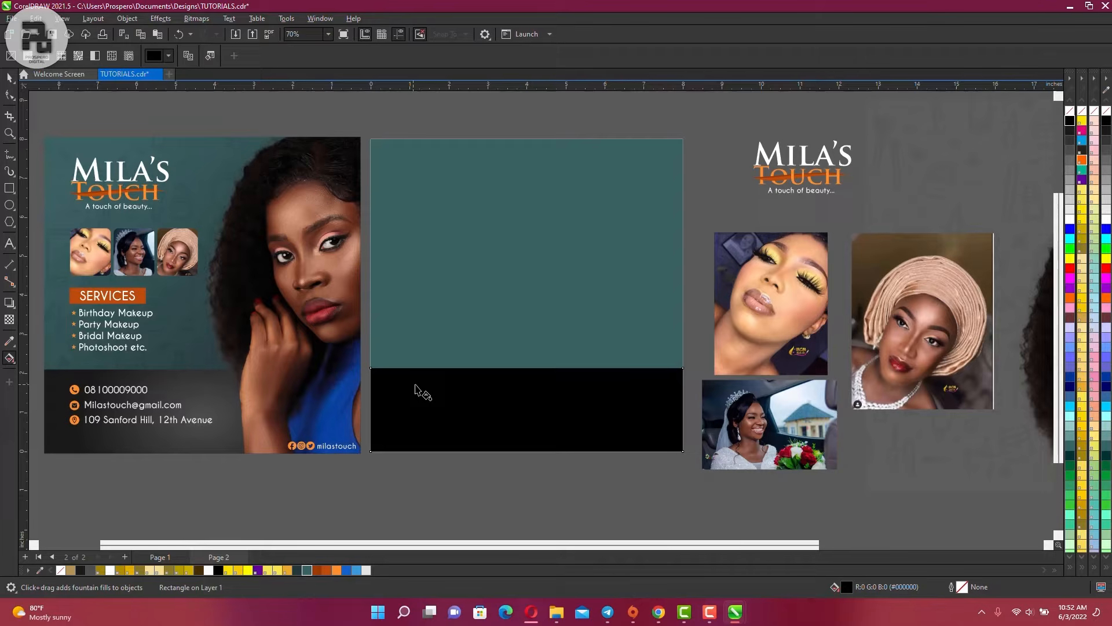
Add a fountain fill across the bottom band, lowering its start and ending at 80% Black
{"action": "left_click_drag", "start_coordinate": [413, 385], "coordinate": [636, 427]}
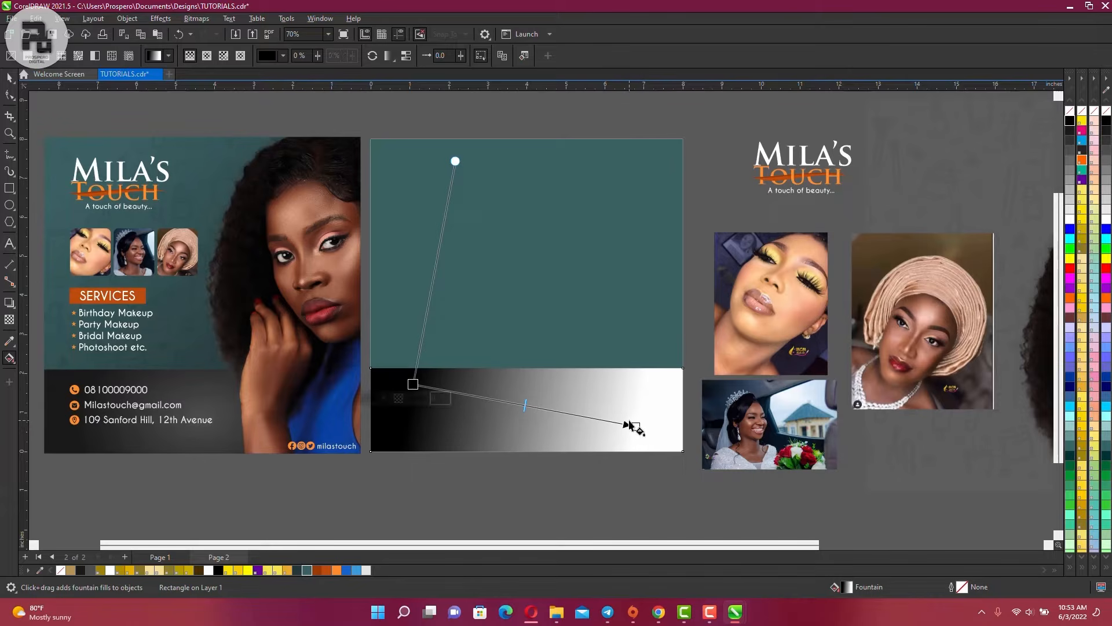
{"action": "left_click", "coordinate": [412, 384]}
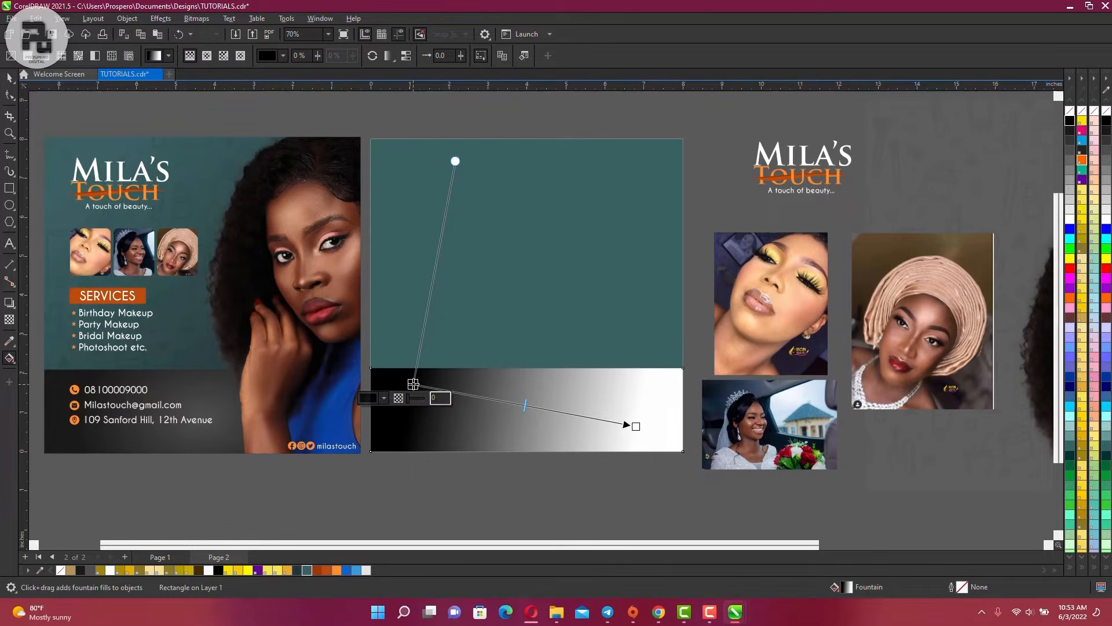
{"action": "left_click_drag", "start_coordinate": [413, 384], "coordinate": [416, 403]}
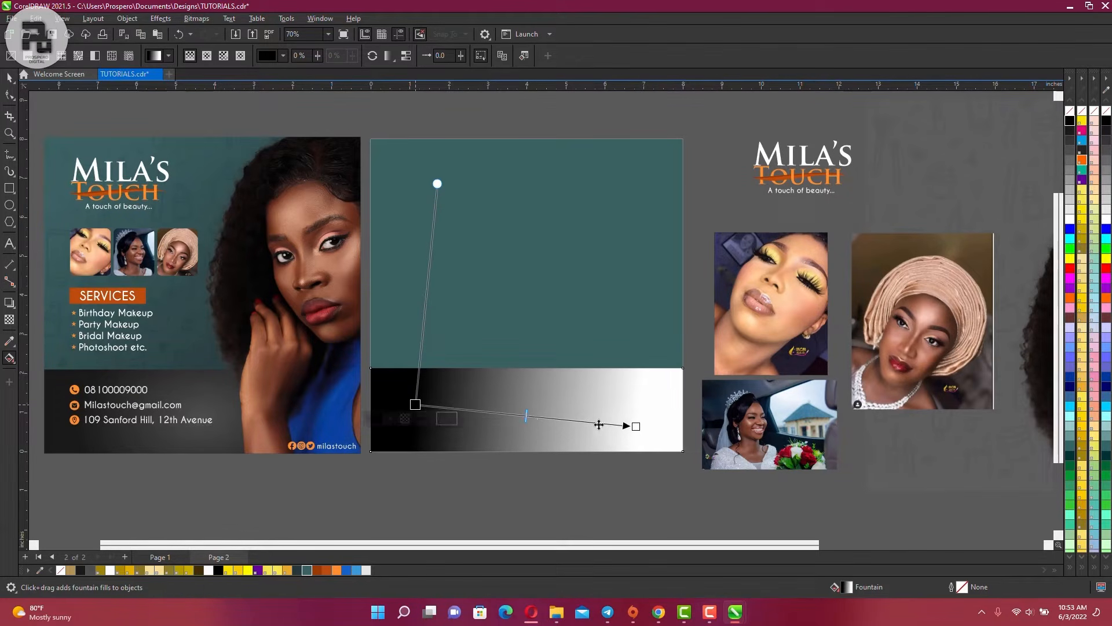
{"action": "left_click", "coordinate": [635, 426]}
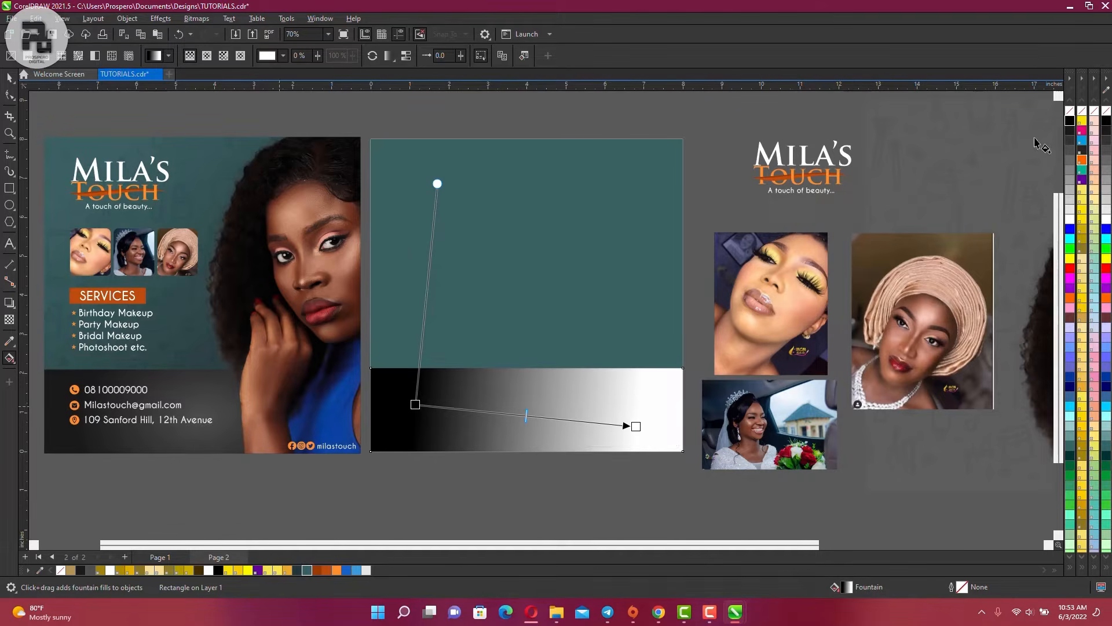
{"action": "left_click", "coordinate": [1070, 141]}
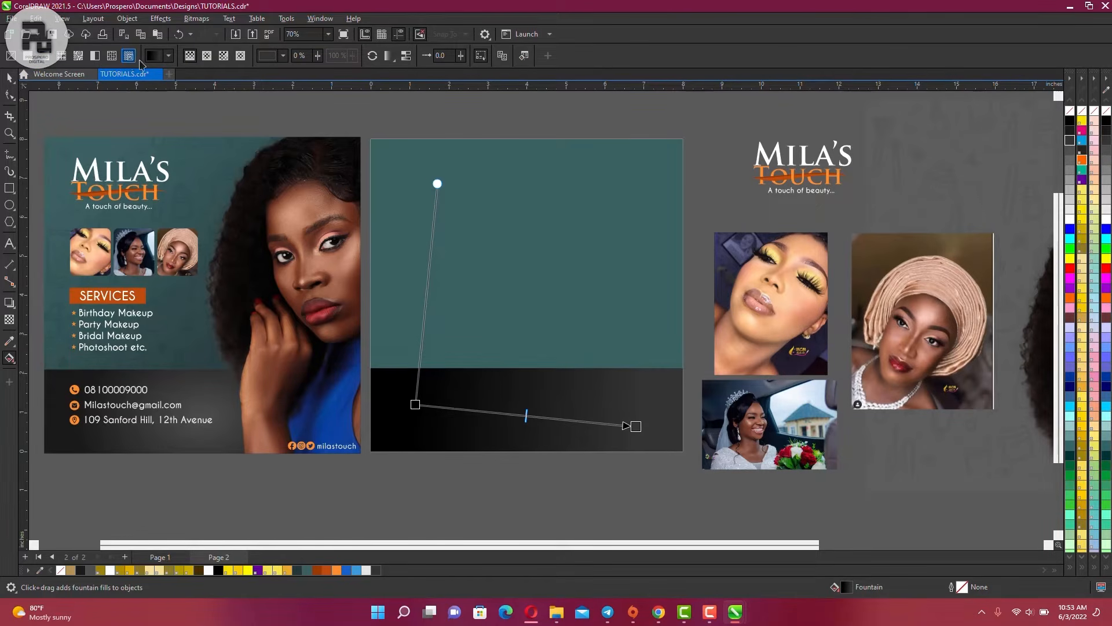
Make the gradient elliptical, flatten and reposition it, and darken it to 90% Black
{"action": "left_click", "coordinate": [206, 57]}
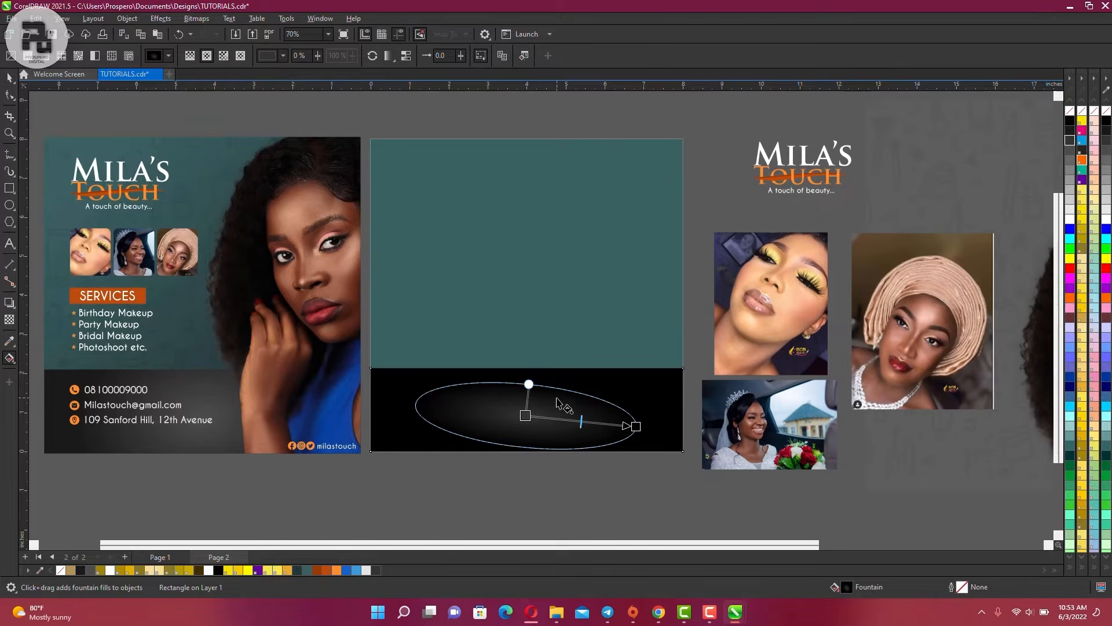
{"action": "left_click_drag", "start_coordinate": [529, 385], "coordinate": [521, 373]}
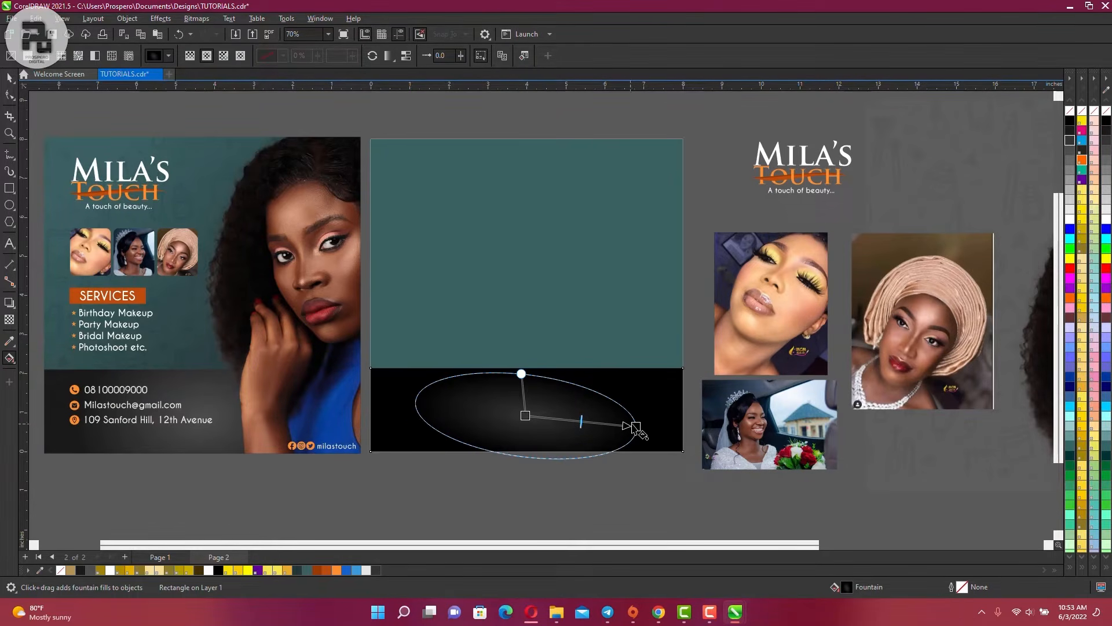
{"action": "left_click_drag", "start_coordinate": [635, 427], "coordinate": [645, 404]}
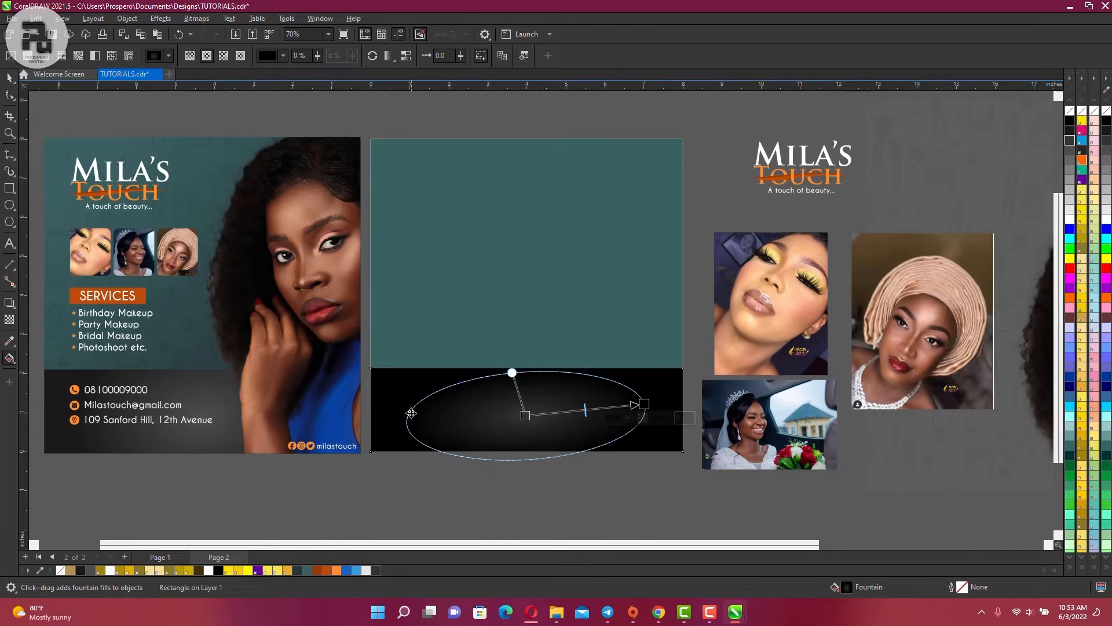
{"action": "left_click_drag", "start_coordinate": [412, 413], "coordinate": [395, 407]}
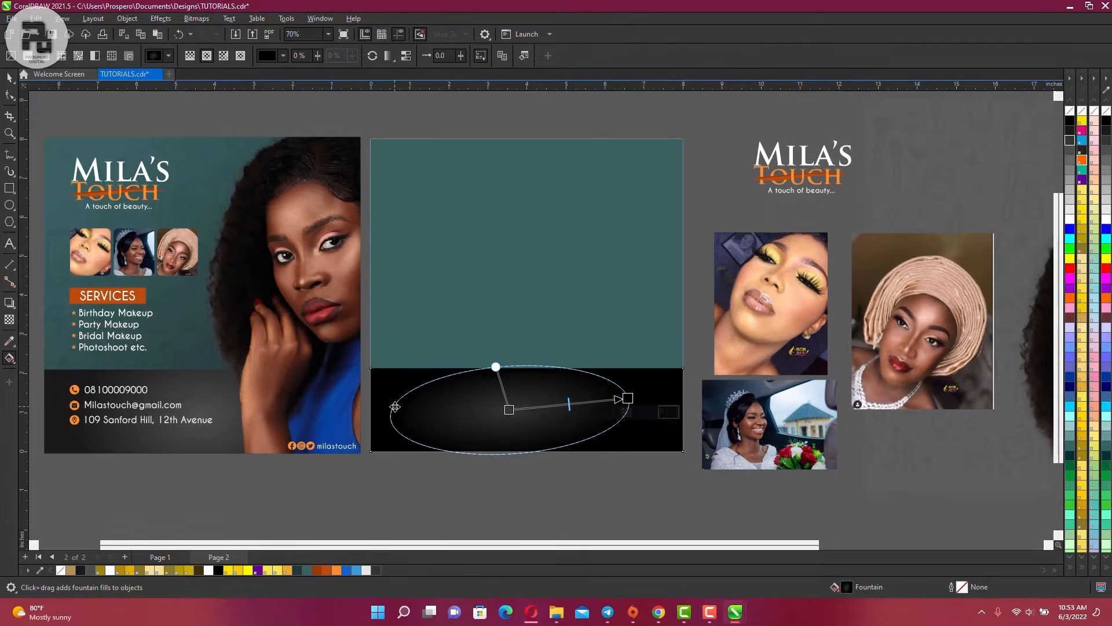
{"action": "left_click_drag", "start_coordinate": [628, 398], "coordinate": [655, 411]}
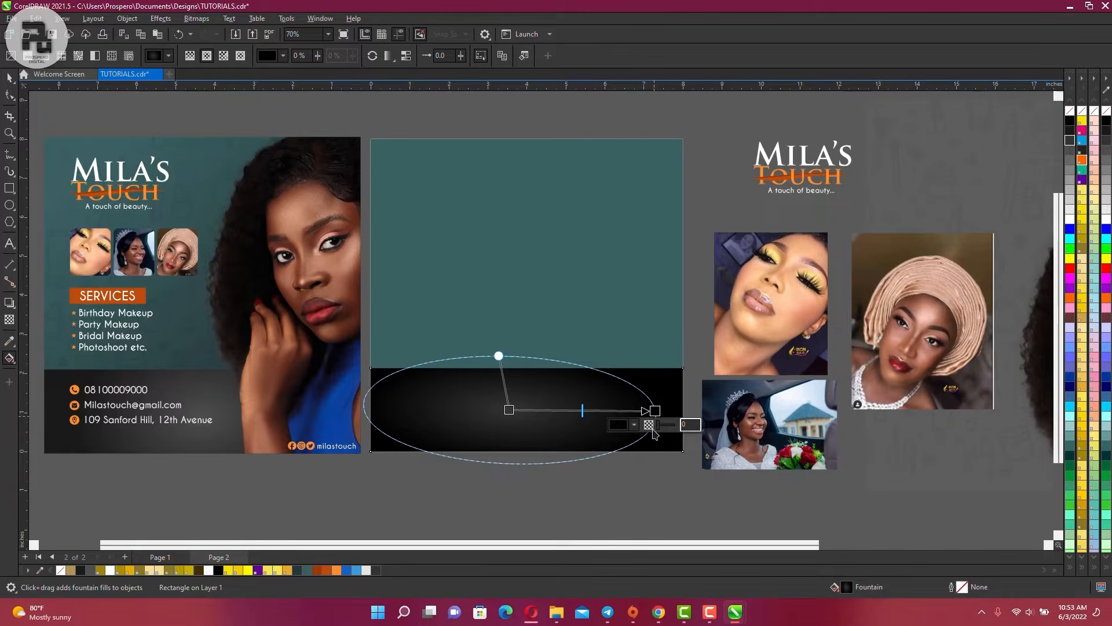
{"action": "left_click", "coordinate": [1070, 129]}
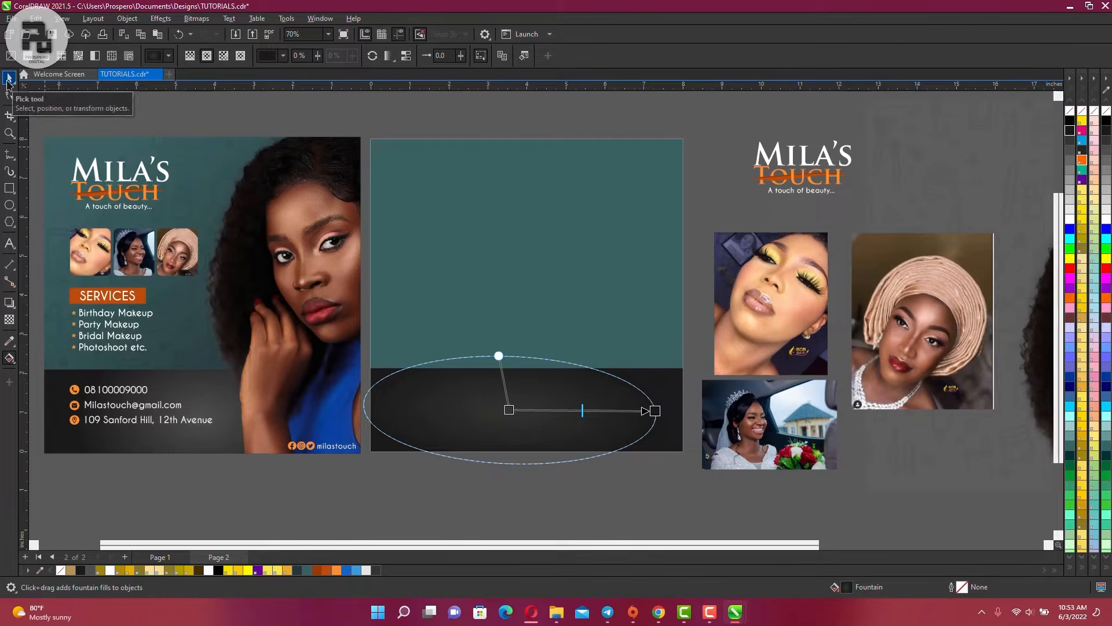
{"action": "left_click", "coordinate": [9, 80]}
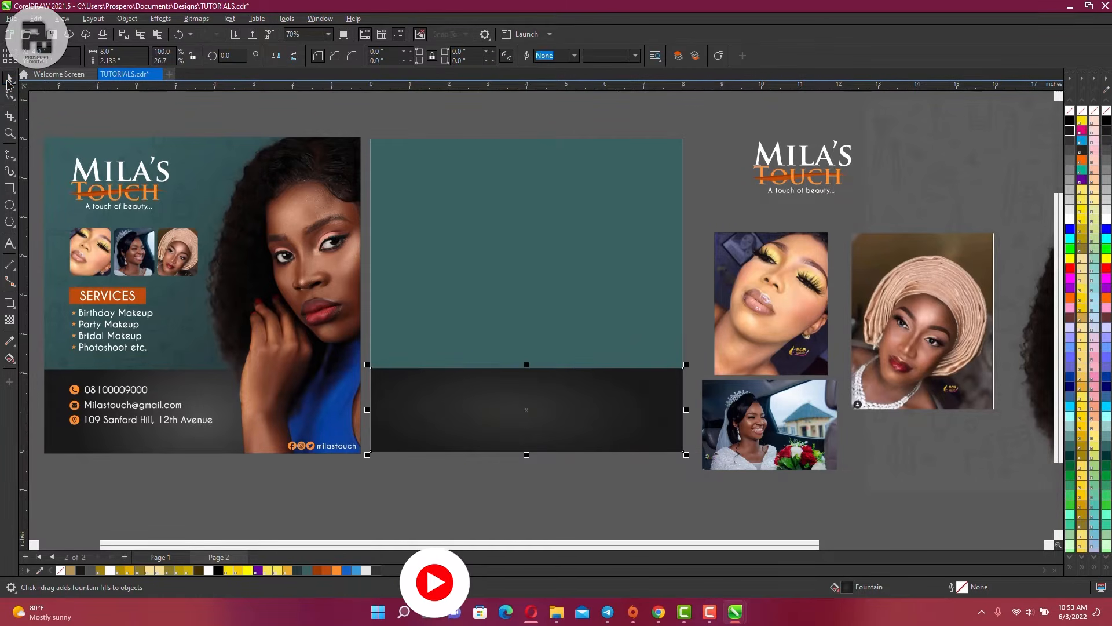
{"action": "left_click", "coordinate": [434, 124]}
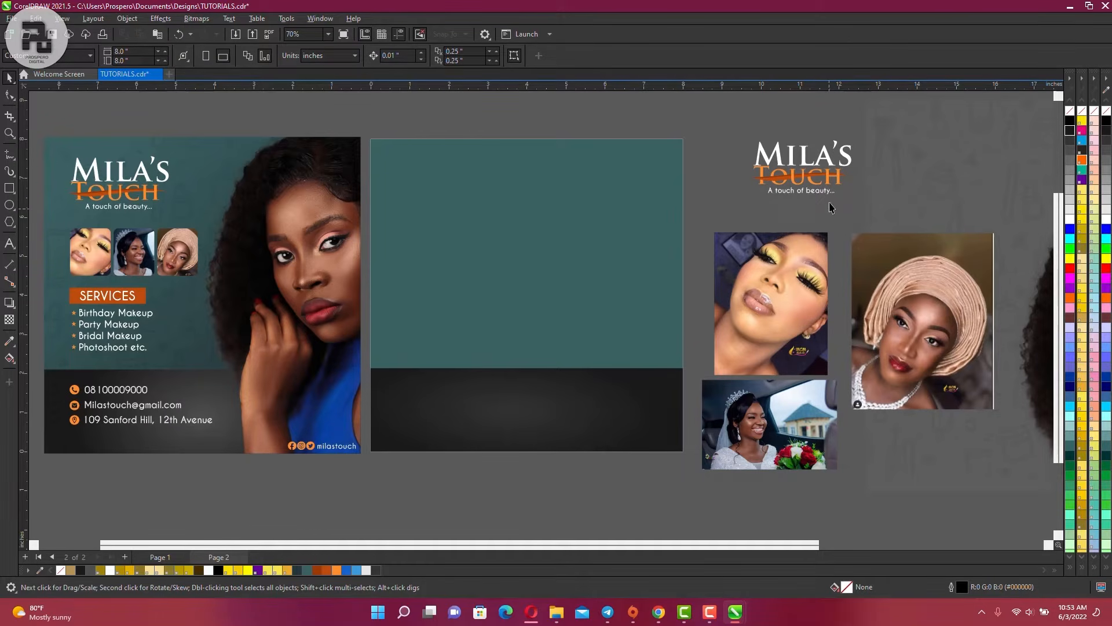
{"action": "left_click", "coordinate": [835, 183]}
{"action": "left_click_drag", "start_coordinate": [837, 178], "coordinate": [478, 197]}
{"action": "left_click", "coordinate": [462, 134]}
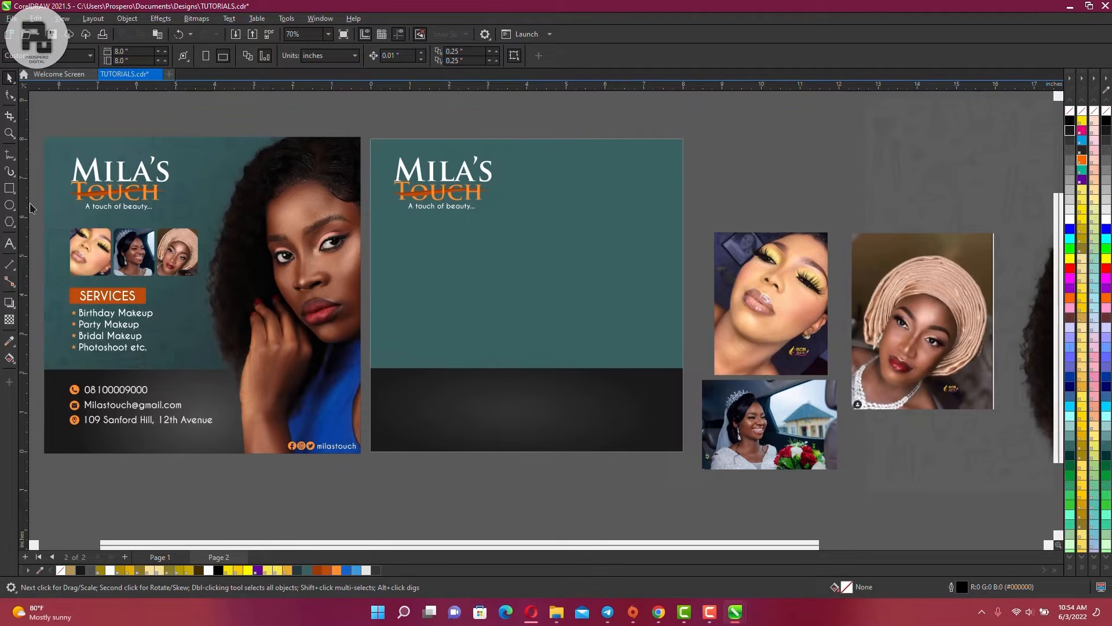
{"action": "left_click_drag", "start_coordinate": [29, 202], "coordinate": [392, 242]}
{"action": "scroll", "coordinate": [392, 243], "scroll_direction": "up", "scroll_amount": 3}
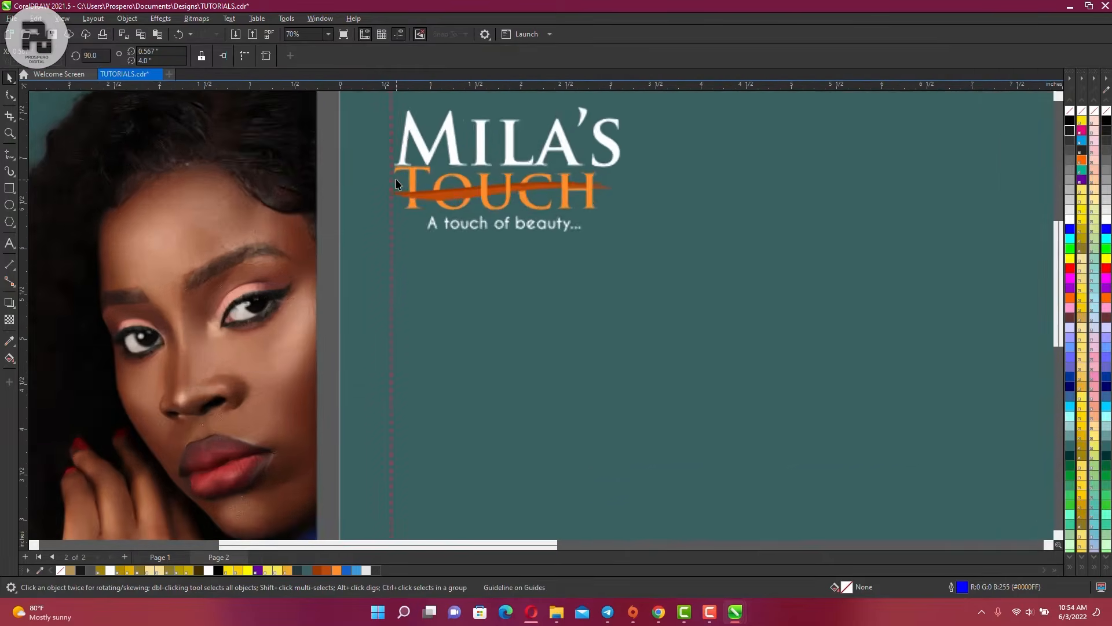
{"action": "scroll", "coordinate": [396, 184], "scroll_direction": "up", "scroll_amount": 8}
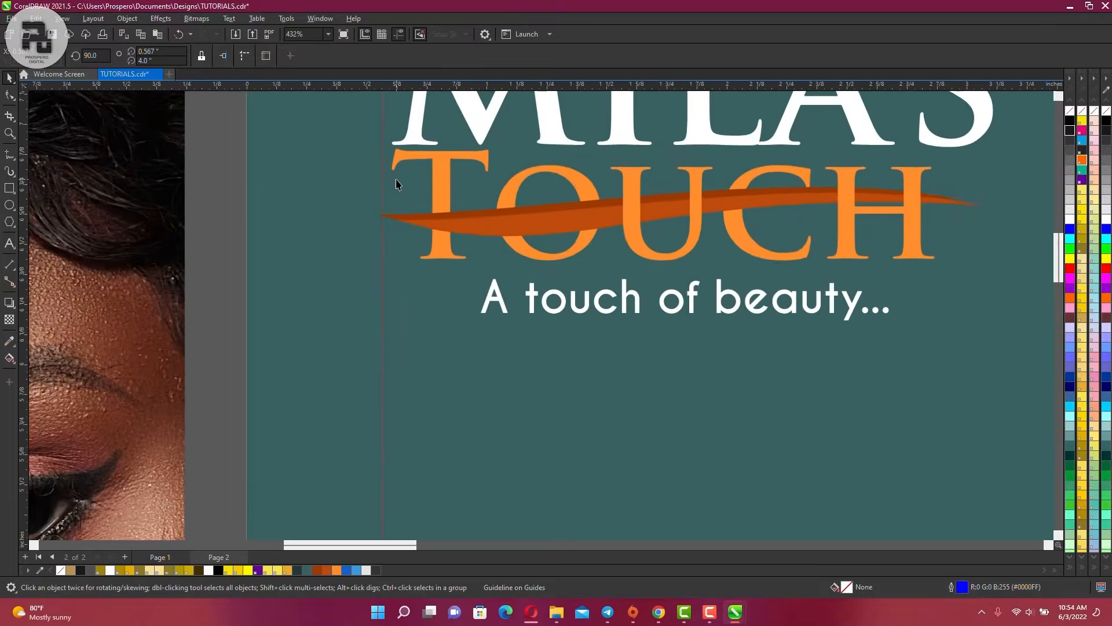
{"action": "scroll", "coordinate": [396, 184], "scroll_direction": "up", "scroll_amount": 1}
{"action": "left_click_drag", "start_coordinate": [380, 191], "coordinate": [375, 190]}
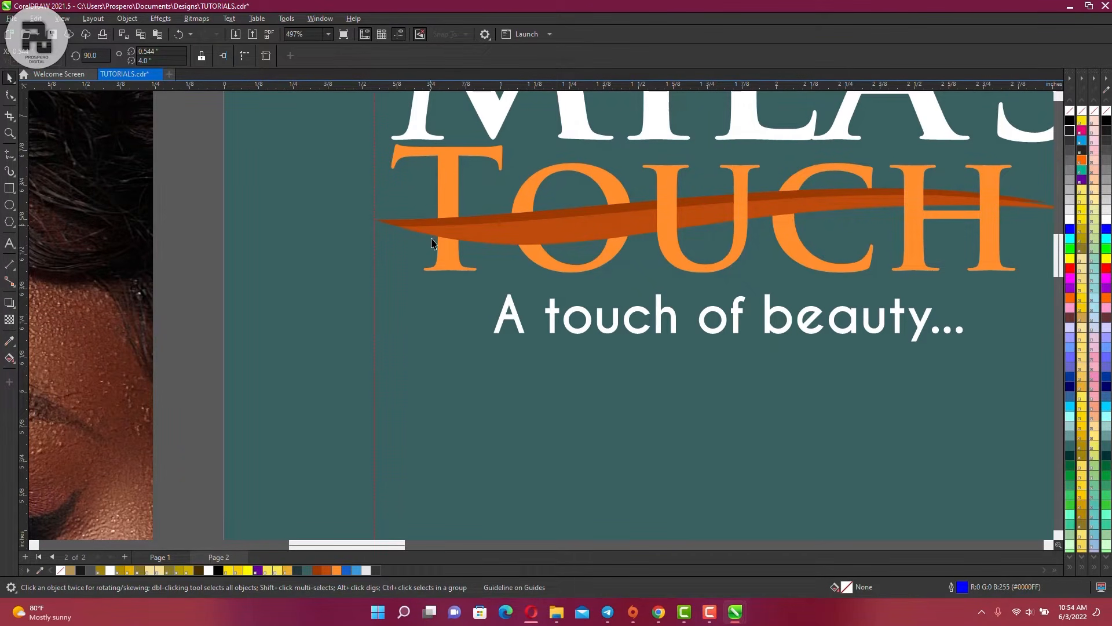
{"action": "scroll", "coordinate": [431, 228], "scroll_direction": "down", "scroll_amount": 5}
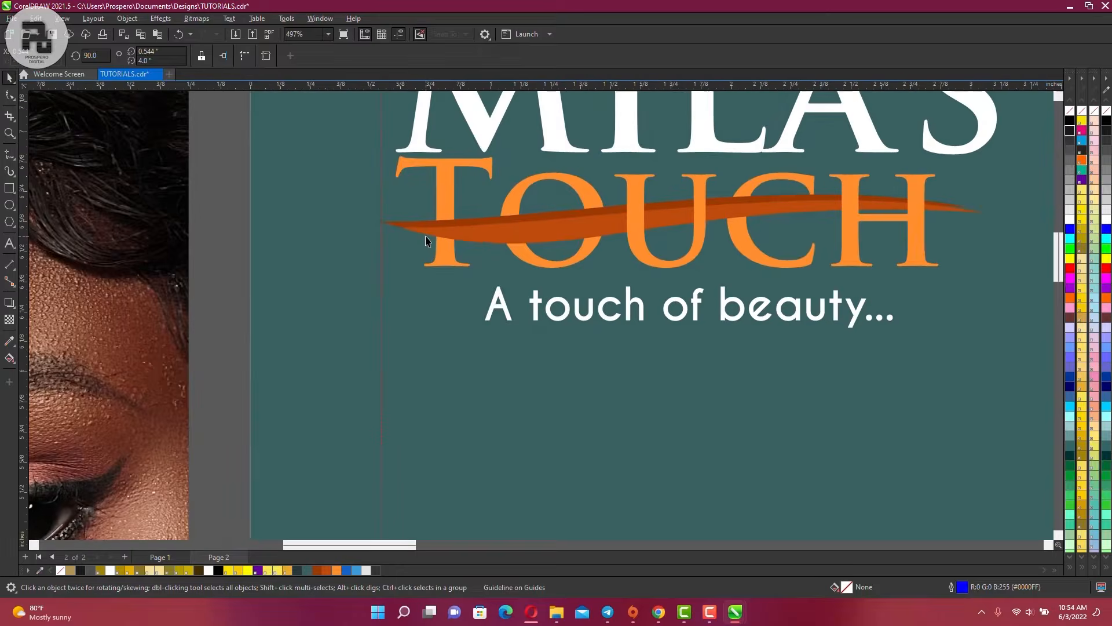
{"action": "scroll", "coordinate": [425, 235], "scroll_direction": "down", "scroll_amount": 2}
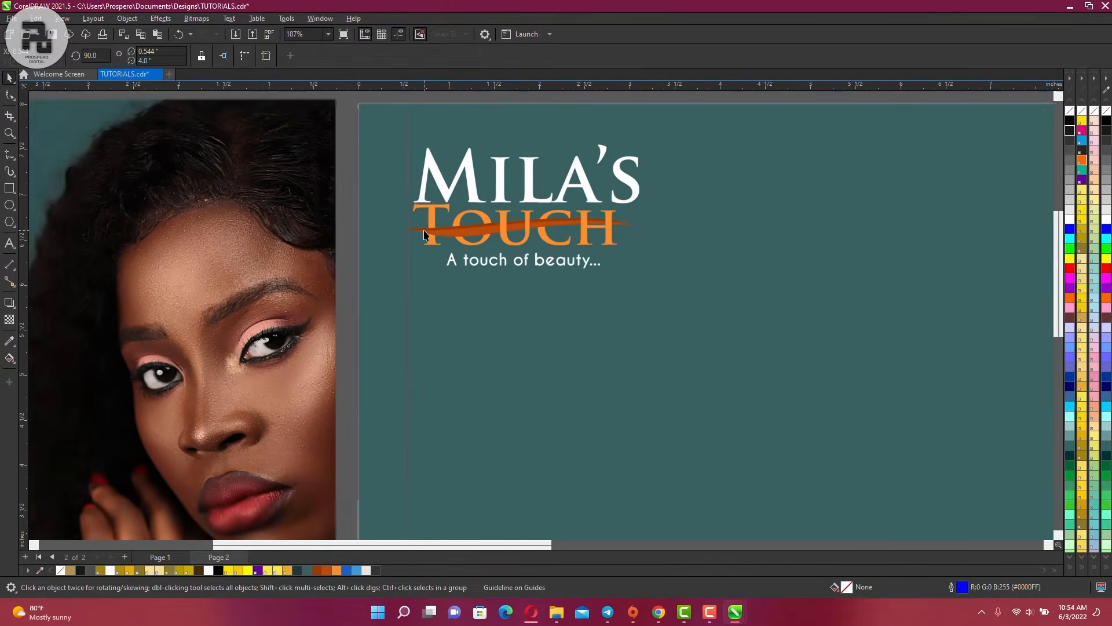
{"action": "scroll", "coordinate": [425, 235], "scroll_direction": "up", "scroll_amount": 3}
{"action": "scroll", "coordinate": [425, 234], "scroll_direction": "up", "scroll_amount": 5}
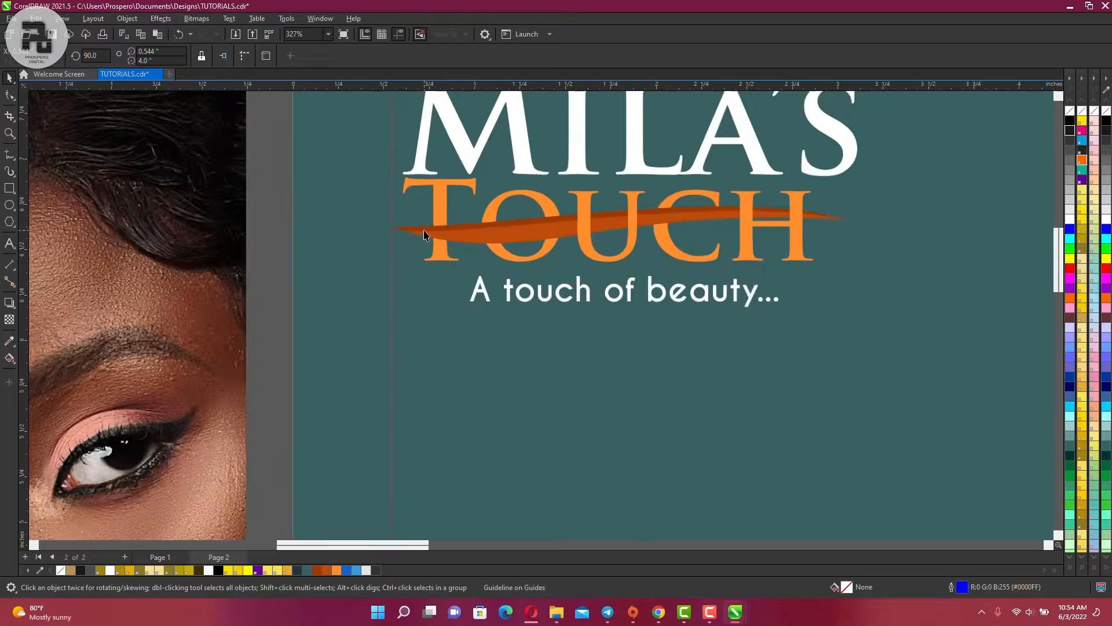
{"action": "scroll", "coordinate": [424, 235], "scroll_direction": "up", "scroll_amount": 2}
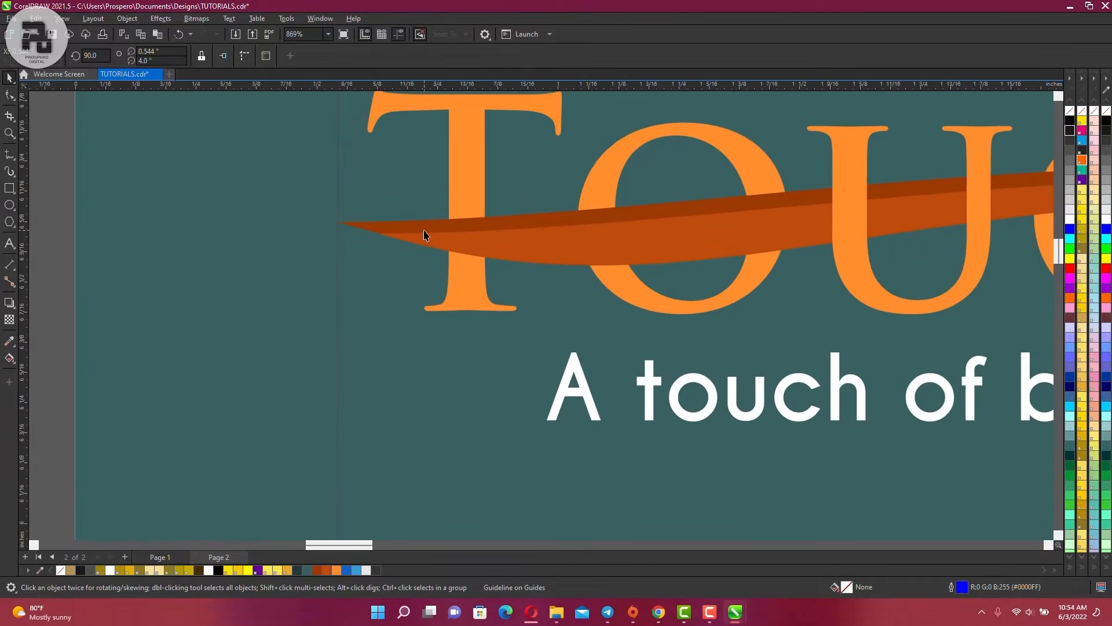
{"action": "scroll", "coordinate": [425, 234], "scroll_direction": "down", "scroll_amount": 13}
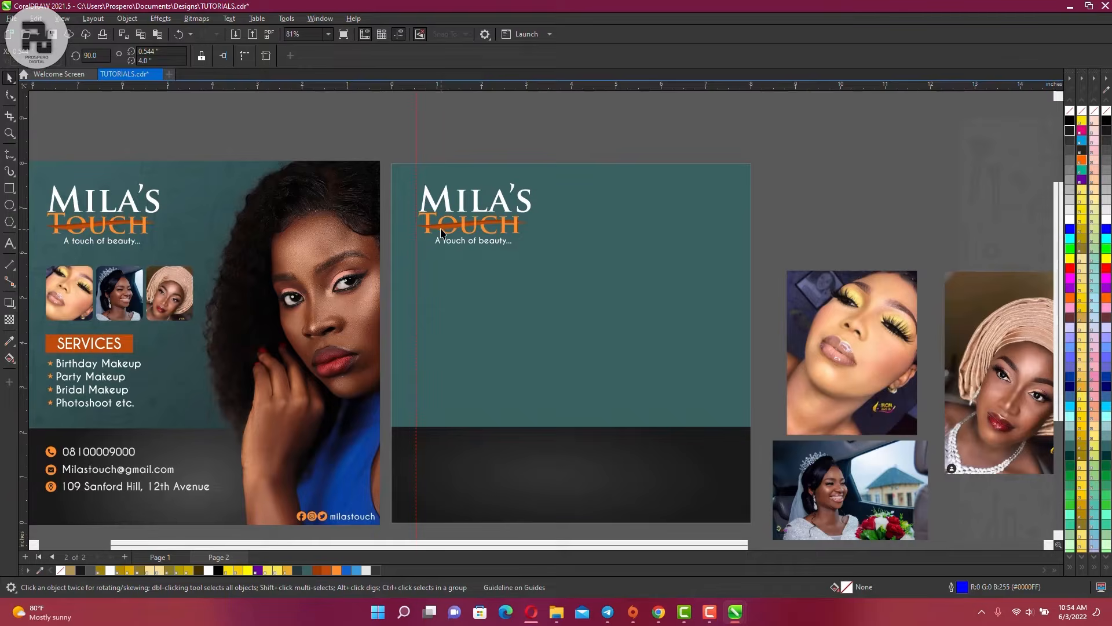
{"action": "scroll", "coordinate": [440, 233], "scroll_direction": "up", "scroll_amount": 13}
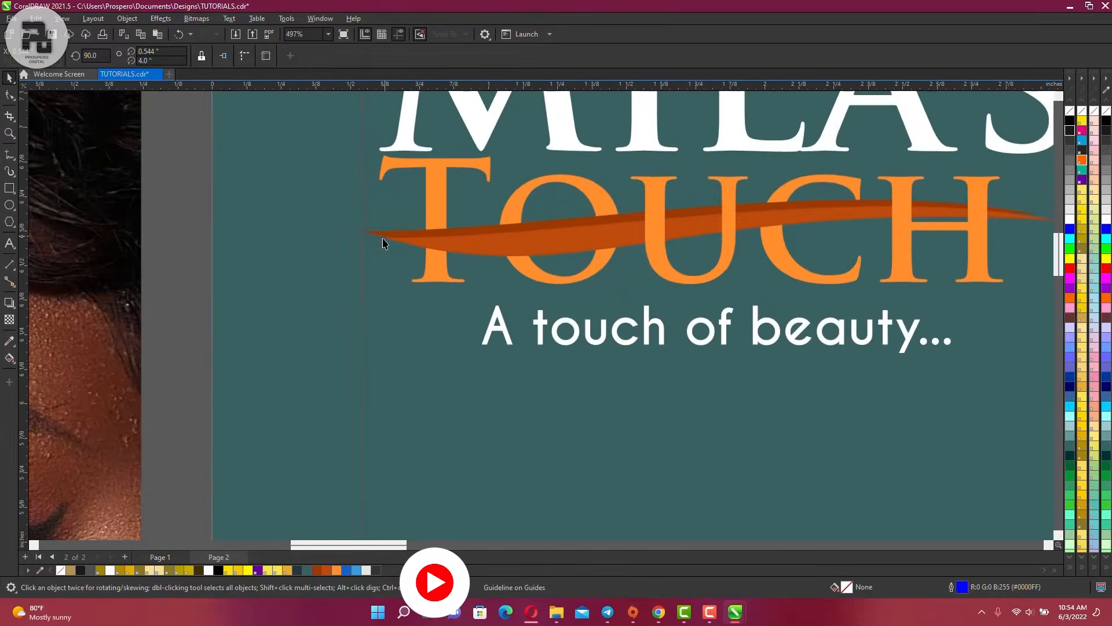
{"action": "scroll", "coordinate": [383, 237], "scroll_direction": "down", "scroll_amount": 7}
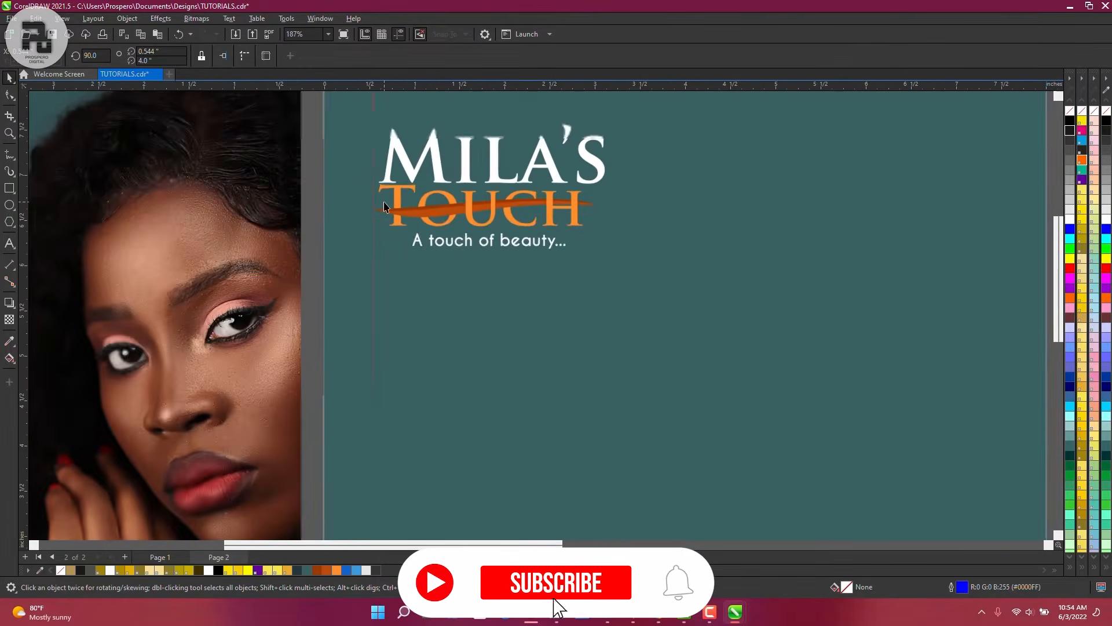
{"action": "scroll", "coordinate": [384, 207], "scroll_direction": "down", "scroll_amount": 7}
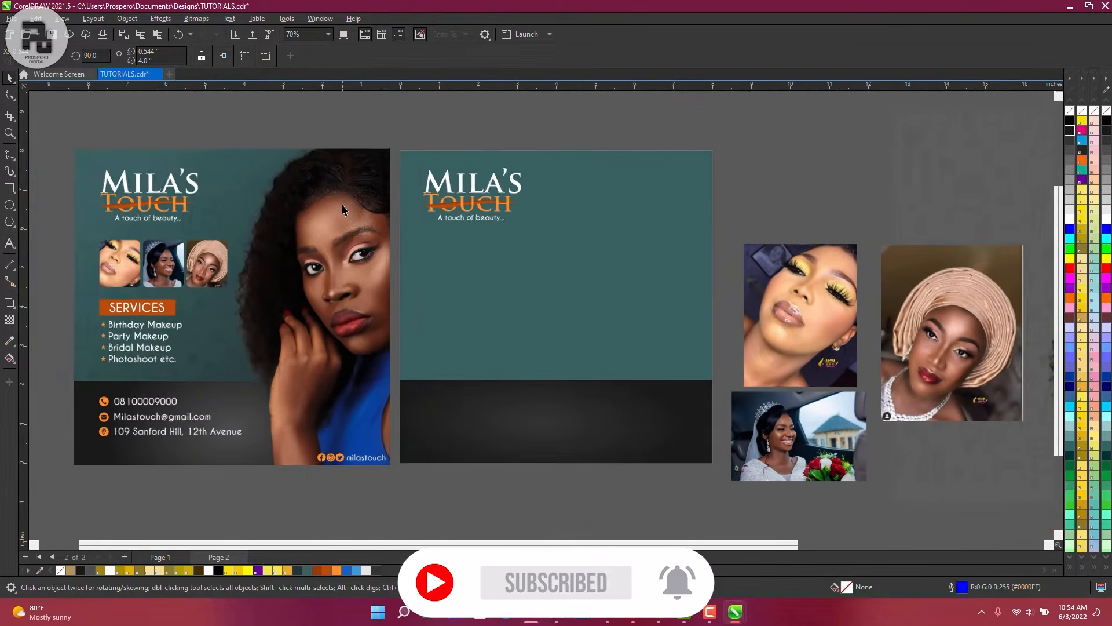
{"action": "scroll", "coordinate": [342, 208], "scroll_direction": "up", "scroll_amount": 1}
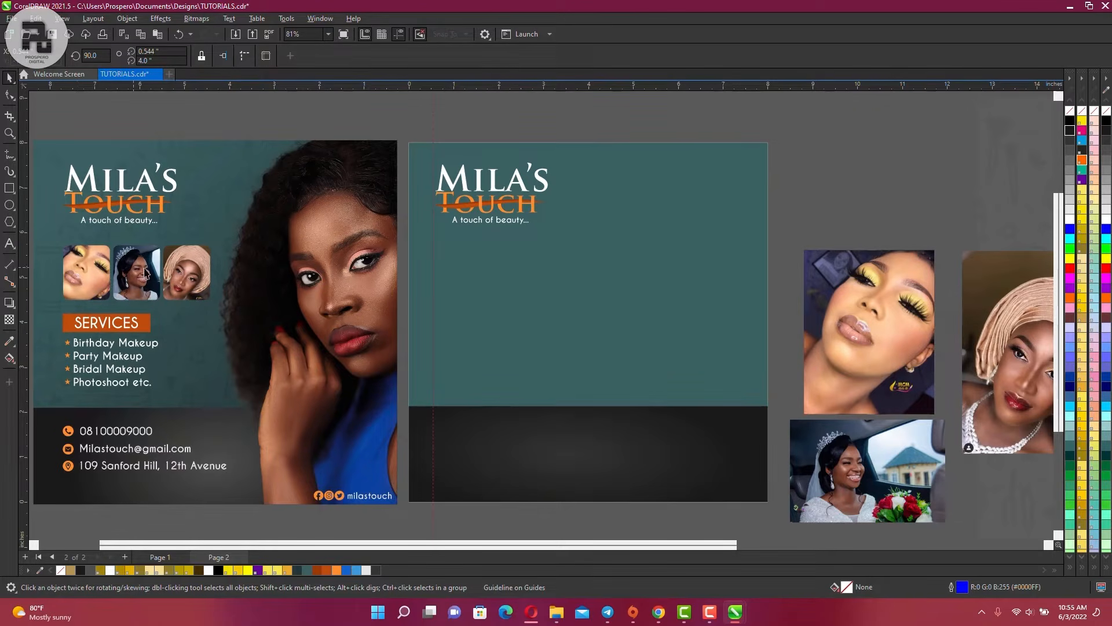
Draw a small square frame below the logo and round all four of its corners
{"action": "left_click", "coordinate": [9, 189]}
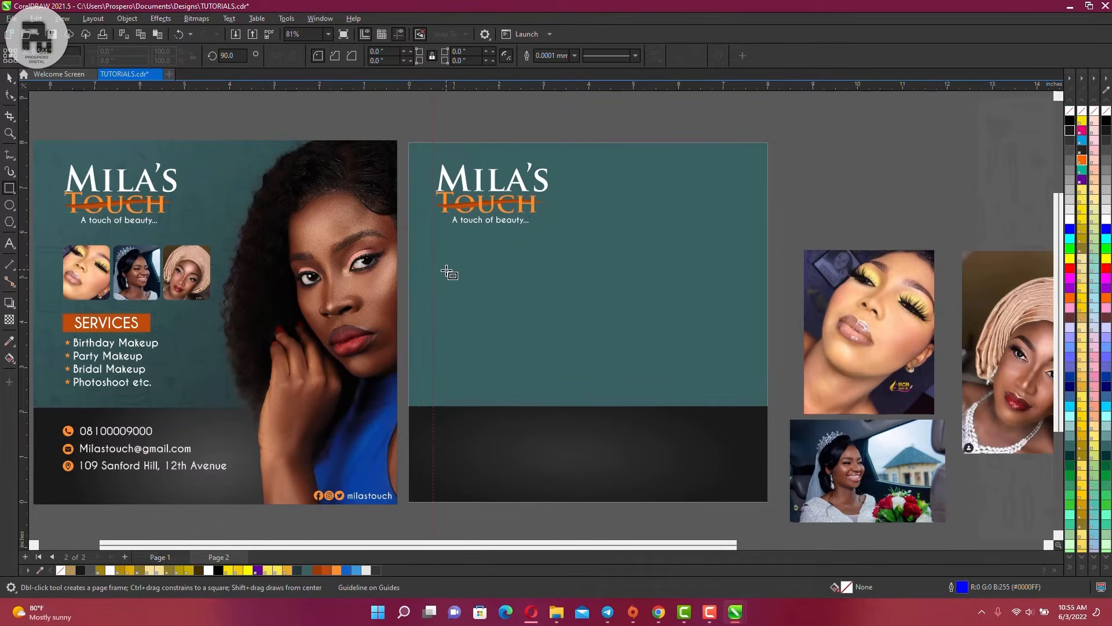
{"action": "left_click_drag", "start_coordinate": [436, 250], "coordinate": [491, 313]}
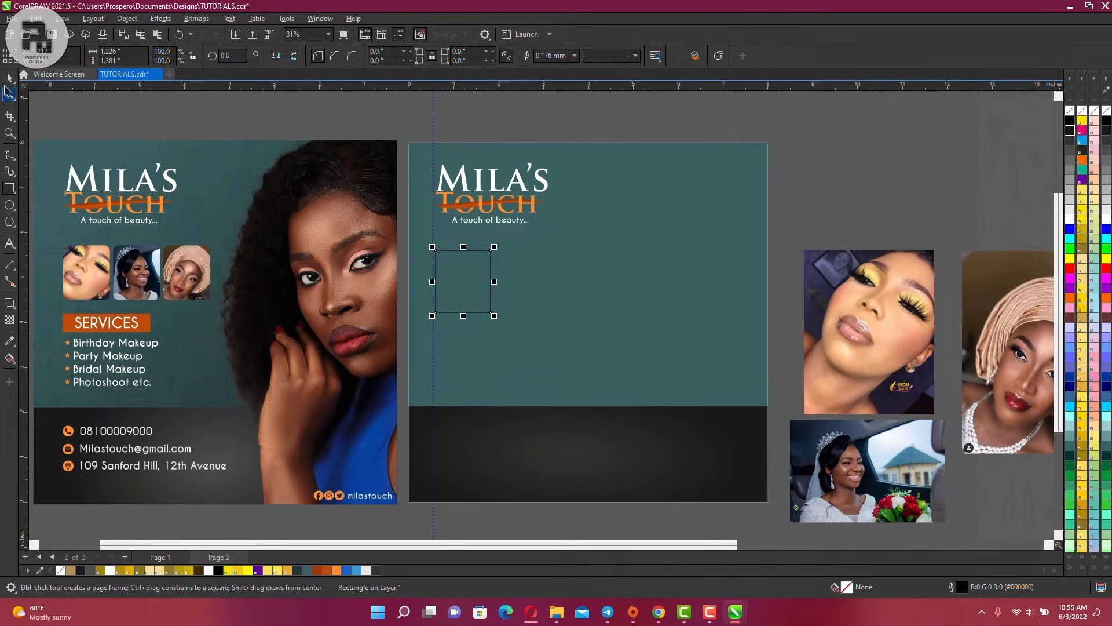
{"action": "left_click", "coordinate": [9, 79]}
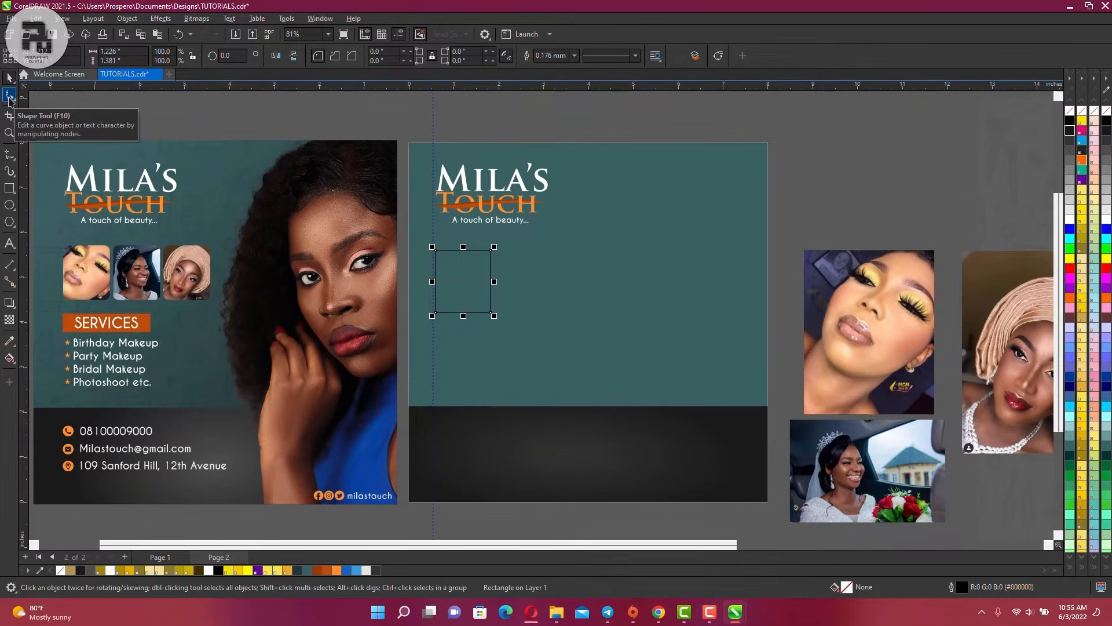
{"action": "left_click", "coordinate": [9, 96]}
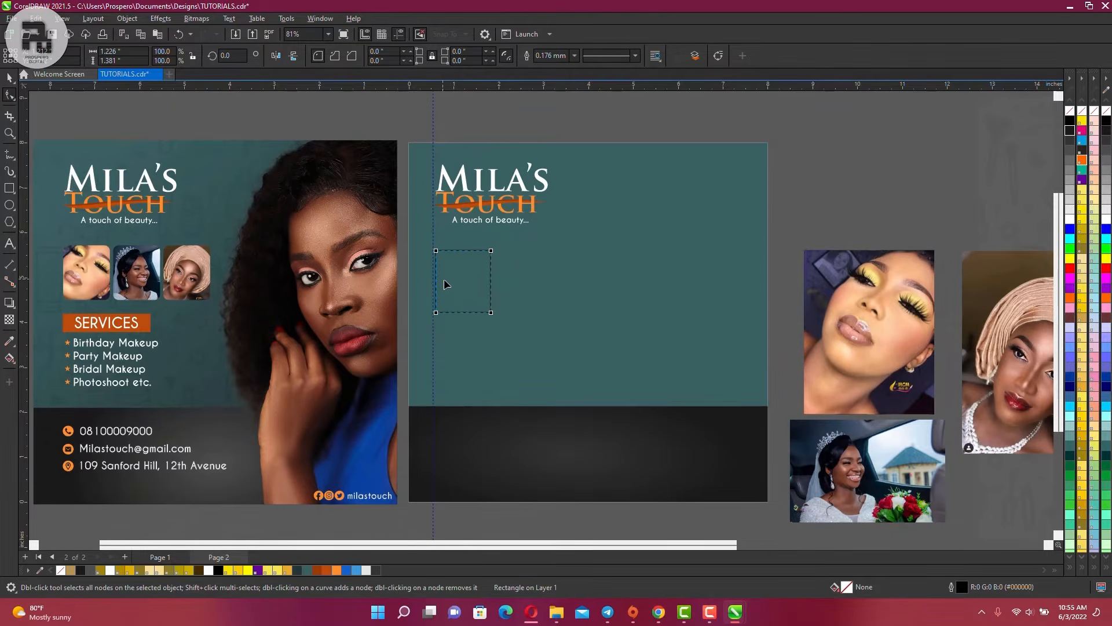
{"action": "scroll", "coordinate": [446, 284], "scroll_direction": "up", "scroll_amount": 3}
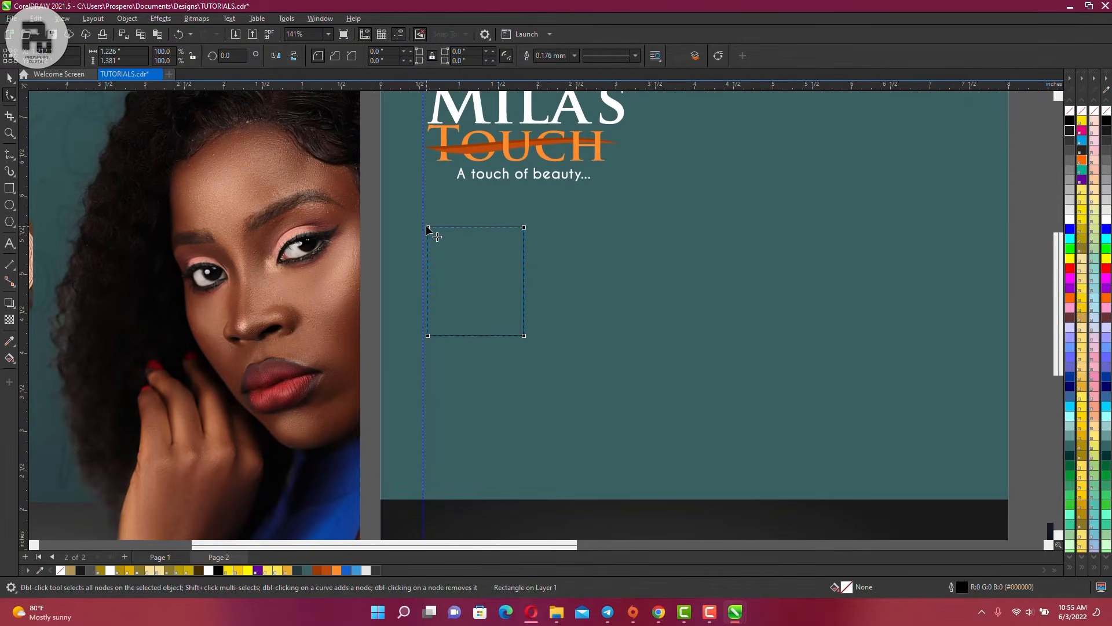
{"action": "left_click_drag", "start_coordinate": [427, 227], "coordinate": [428, 228]}
{"action": "left_click_drag", "start_coordinate": [429, 228], "coordinate": [442, 239]}
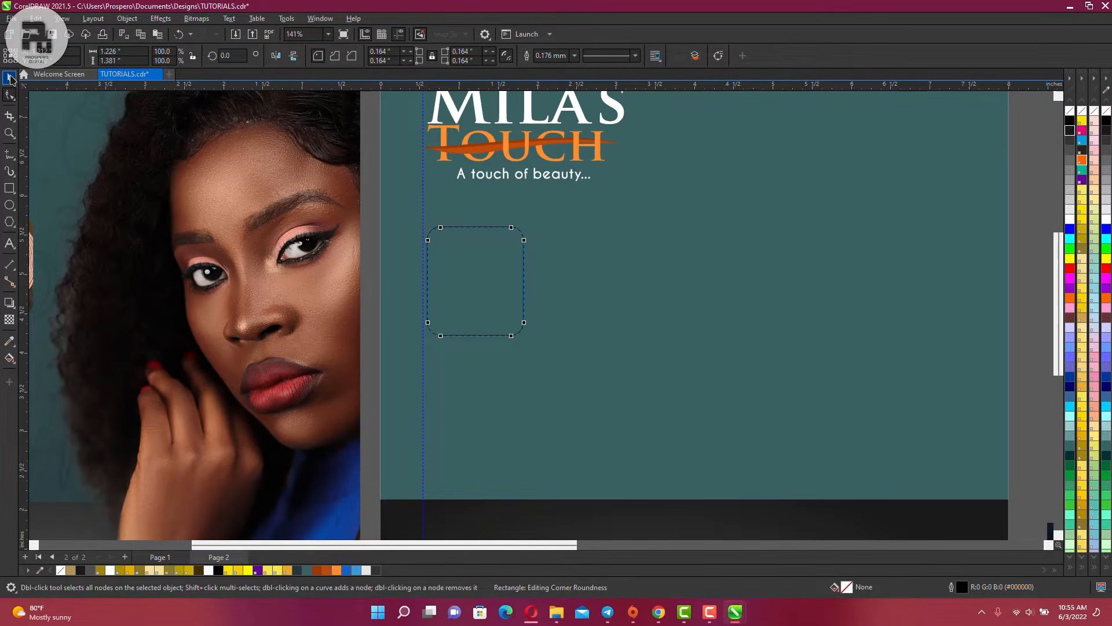
Nudge the rounded square onto the left guide and drag a copy to the right
{"action": "left_click", "coordinate": [9, 77]}
{"action": "scroll", "coordinate": [469, 263], "scroll_direction": "up", "scroll_amount": 1}
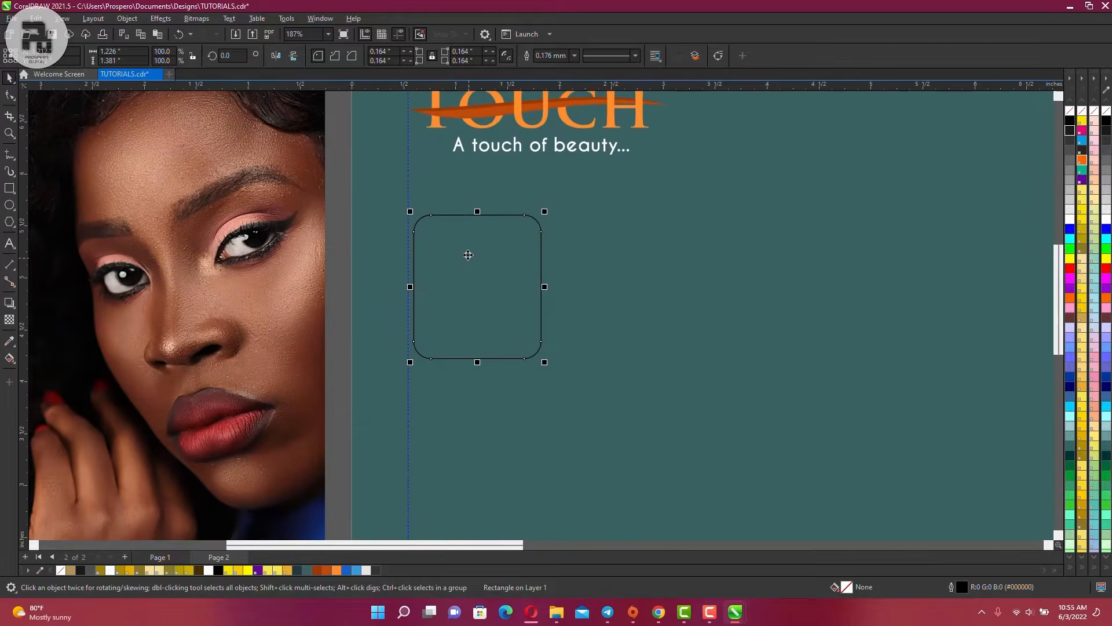
{"action": "left_click", "coordinate": [10, 94]}
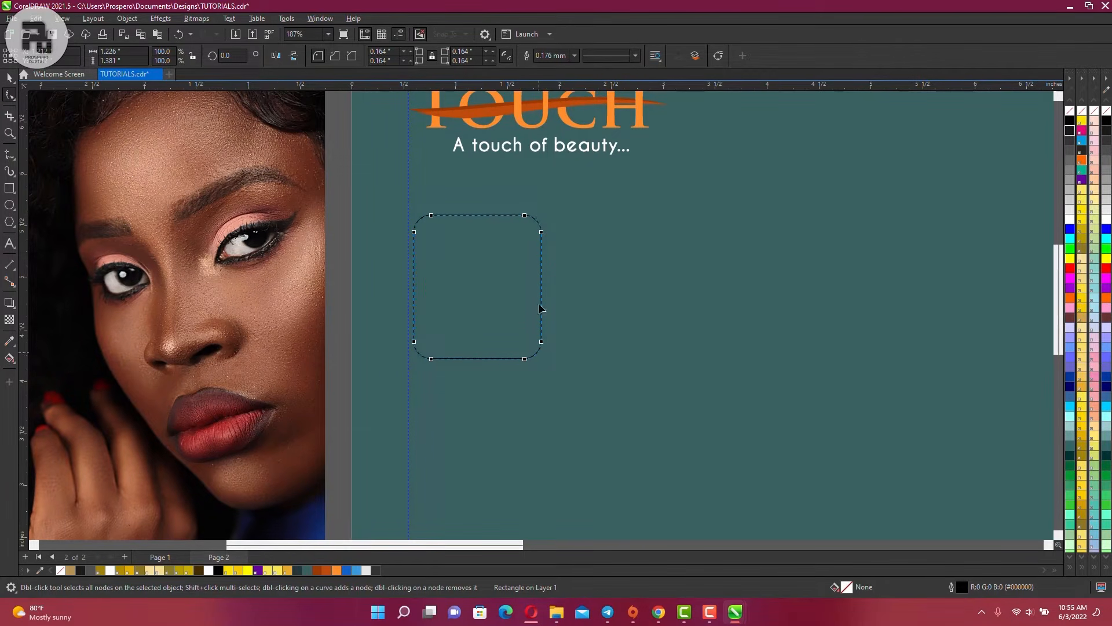
{"action": "left_click", "coordinate": [10, 77]}
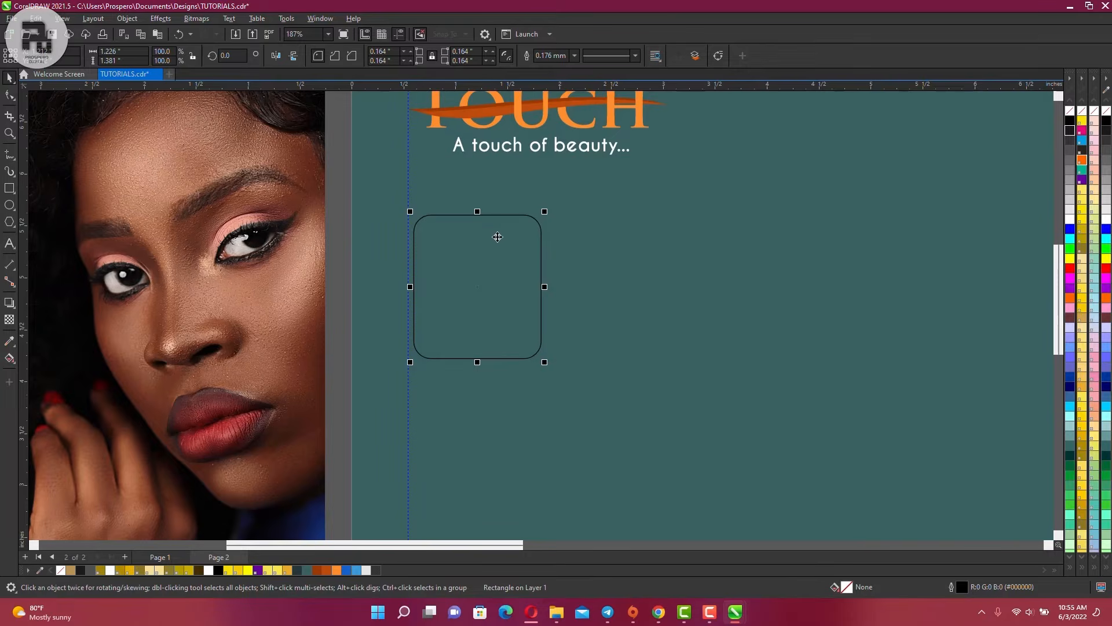
{"action": "scroll", "coordinate": [476, 232], "scroll_direction": "down", "scroll_amount": 3}
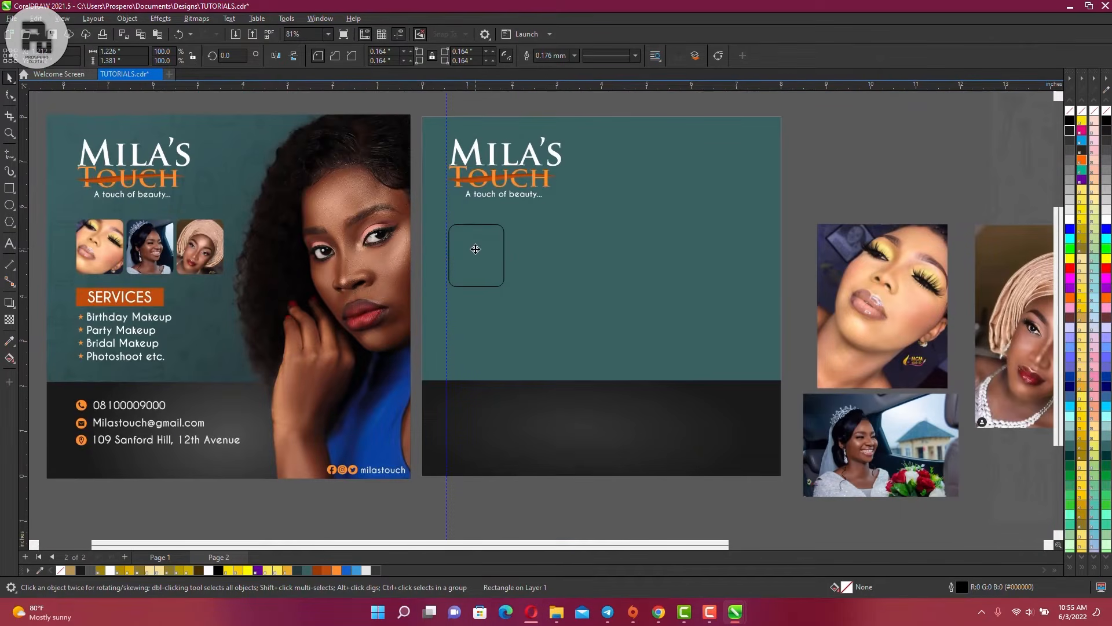
{"action": "scroll", "coordinate": [475, 245], "scroll_direction": "up", "scroll_amount": 6}
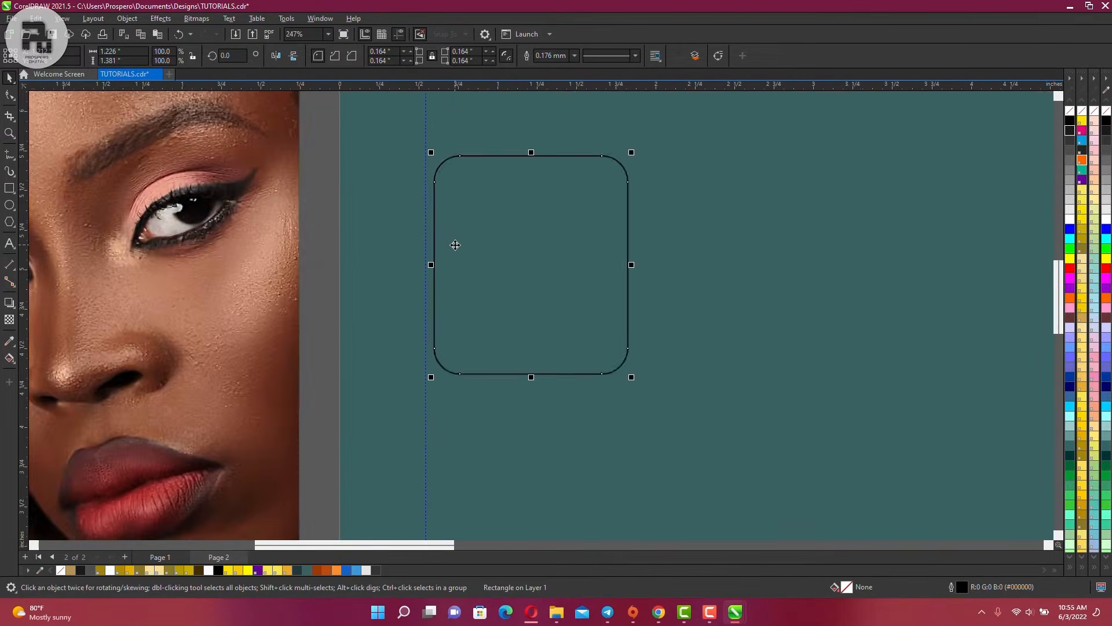
{"action": "left_click_drag", "start_coordinate": [492, 239], "coordinate": [479, 238]}
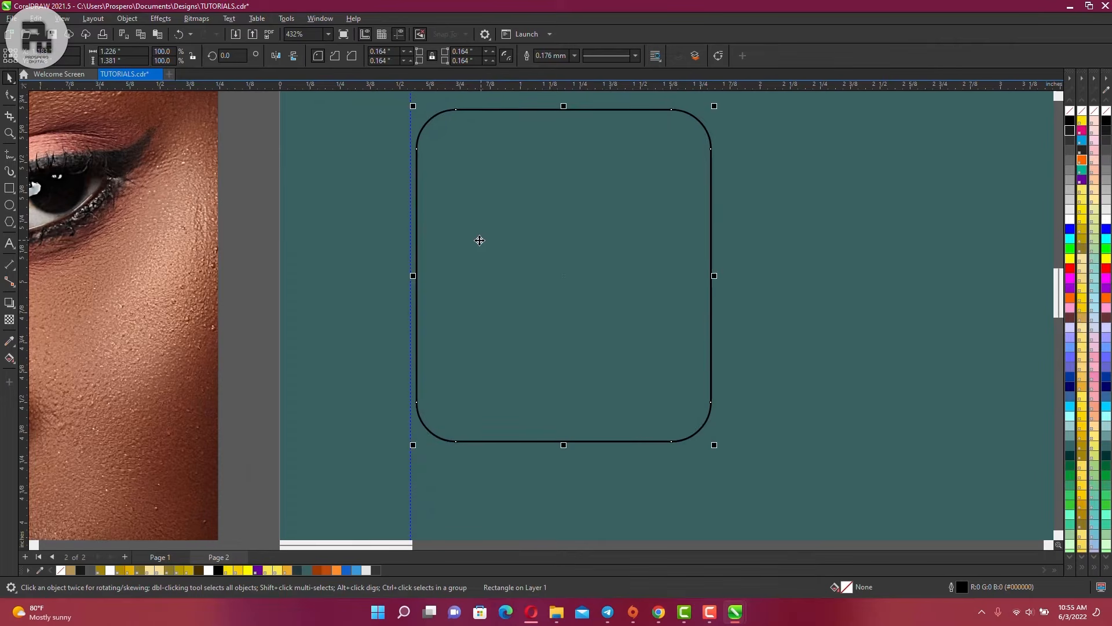
{"action": "scroll", "coordinate": [470, 239], "scroll_direction": "down", "scroll_amount": 2}
{"action": "scroll", "coordinate": [470, 238], "scroll_direction": "down", "scroll_amount": 3}
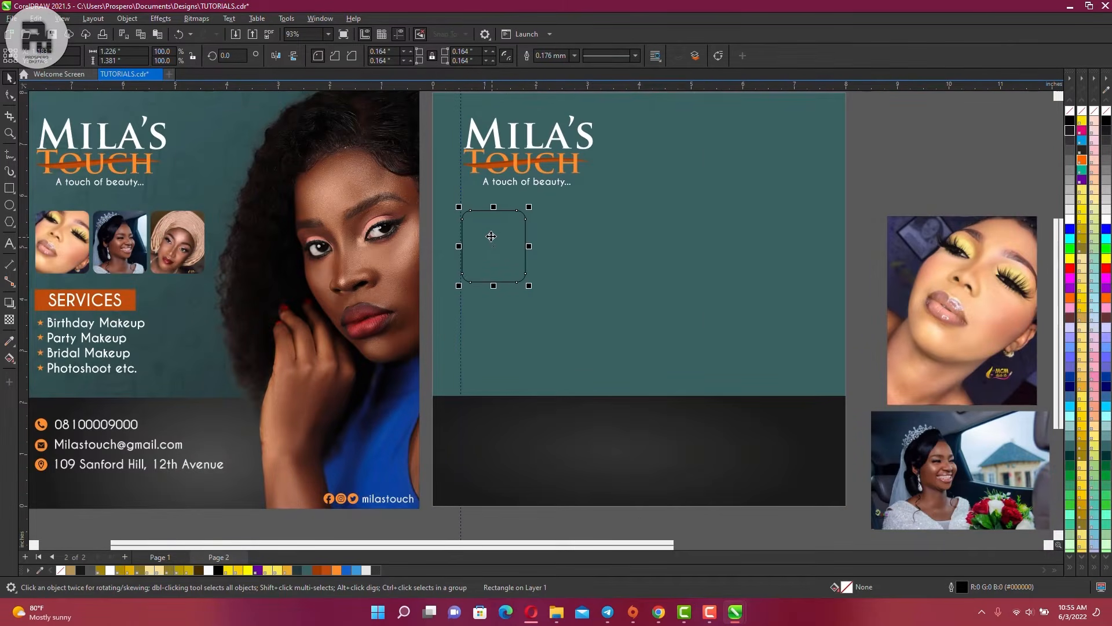
{"action": "scroll", "coordinate": [582, 270], "scroll_direction": "down", "scroll_amount": 1}
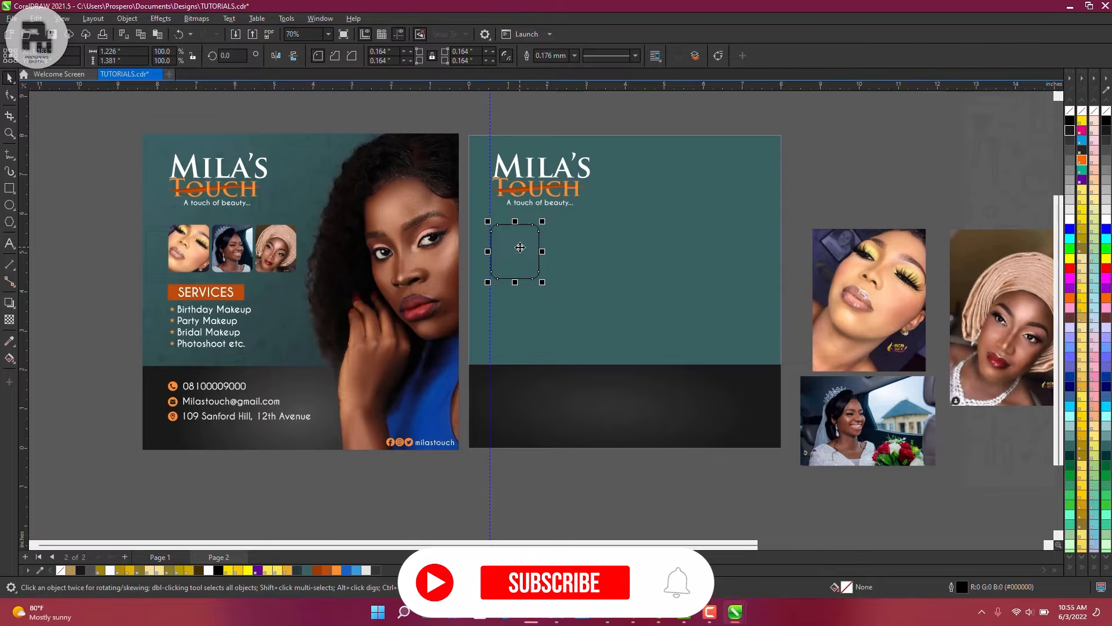
{"action": "left_click_drag", "start_coordinate": [518, 246], "coordinate": [572, 244]}
Undo the misplaced copy and place a second rounded box beside the first
{"action": "key", "text": "ctrl+z"}
{"action": "scroll", "coordinate": [553, 232], "scroll_direction": "up", "scroll_amount": 5}
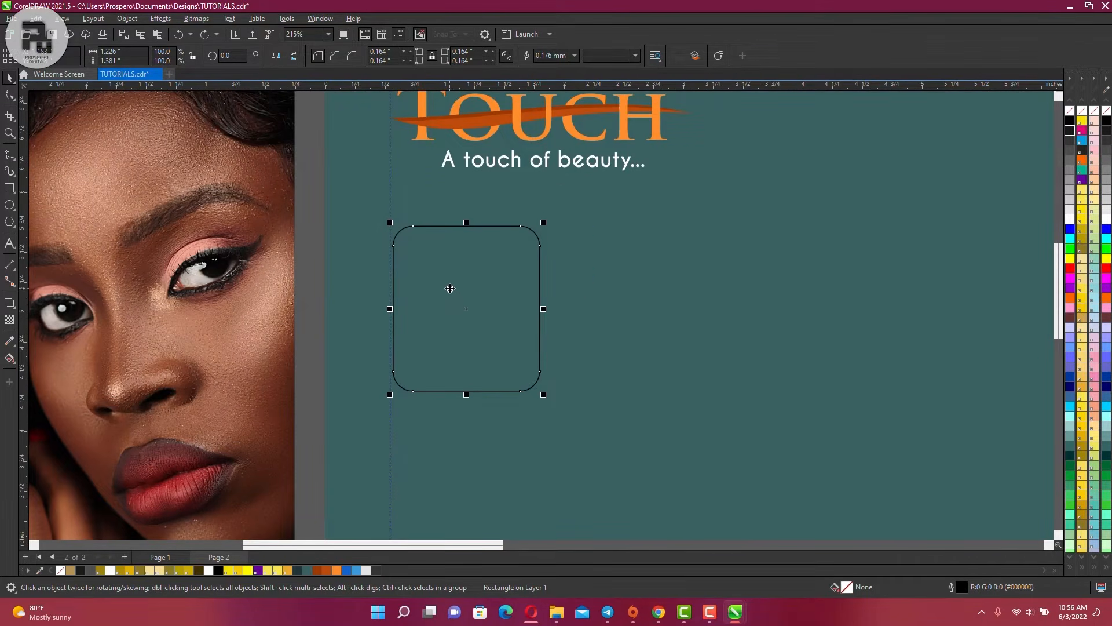
{"action": "left_click_drag", "start_coordinate": [446, 284], "coordinate": [600, 289]}
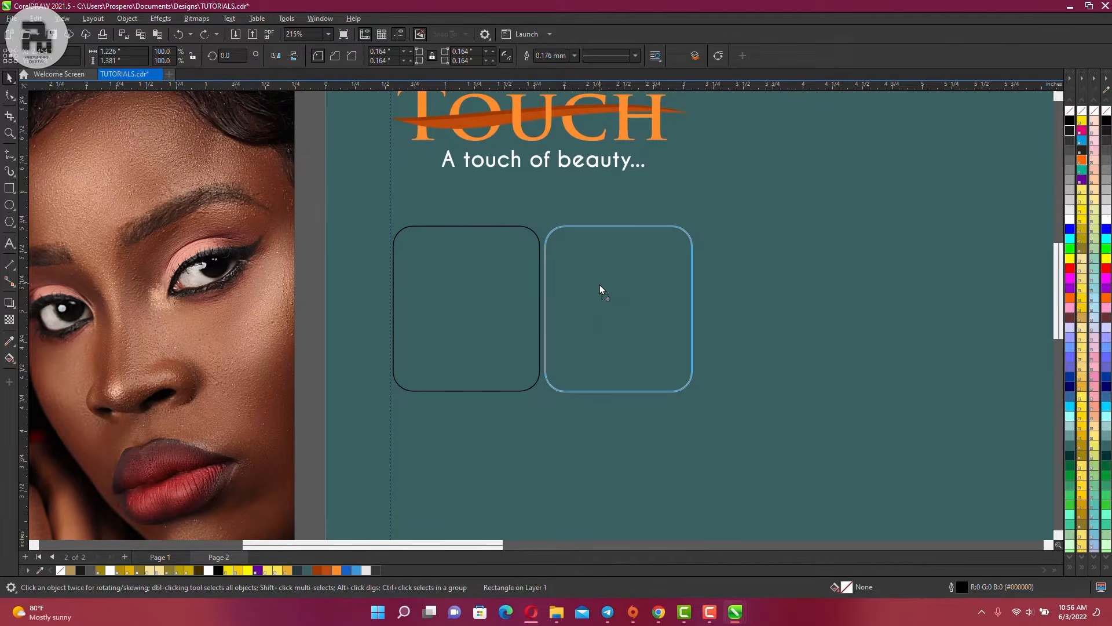
{"action": "left_click_drag", "start_coordinate": [600, 289], "coordinate": [600, 289]}
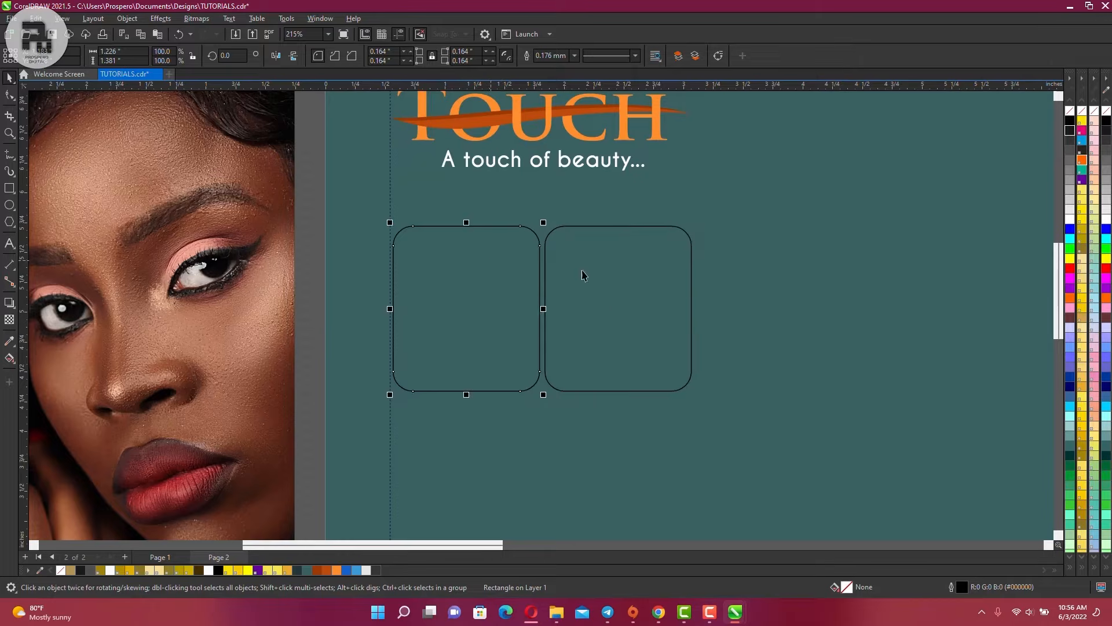
{"action": "left_click", "coordinate": [483, 265]}
{"action": "left_click", "coordinate": [590, 266]}
{"action": "left_click", "coordinate": [510, 260]}
{"action": "left_click", "coordinate": [613, 263]}
{"action": "key", "text": "ctrl+d"}
{"action": "key", "text": "ctrl+z"}
Add a third rounded box right of the second and marquee-select all three
{"action": "left_click_drag", "start_coordinate": [595, 287], "coordinate": [747, 291]}
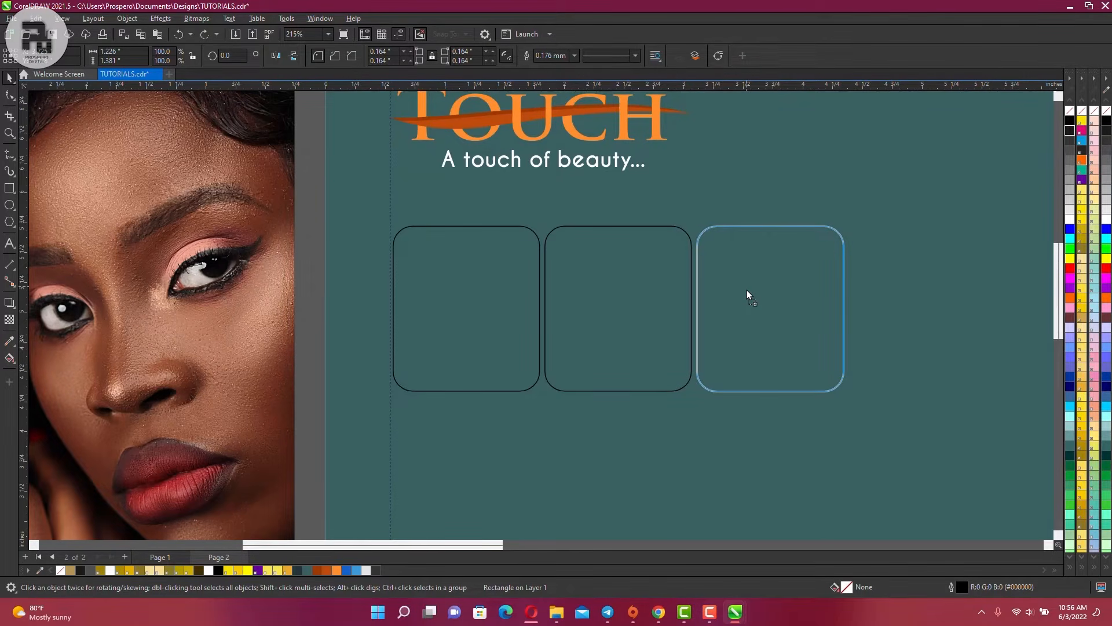
{"action": "left_click_drag", "start_coordinate": [747, 291], "coordinate": [746, 292]}
{"action": "key", "text": "ctrl+z"}
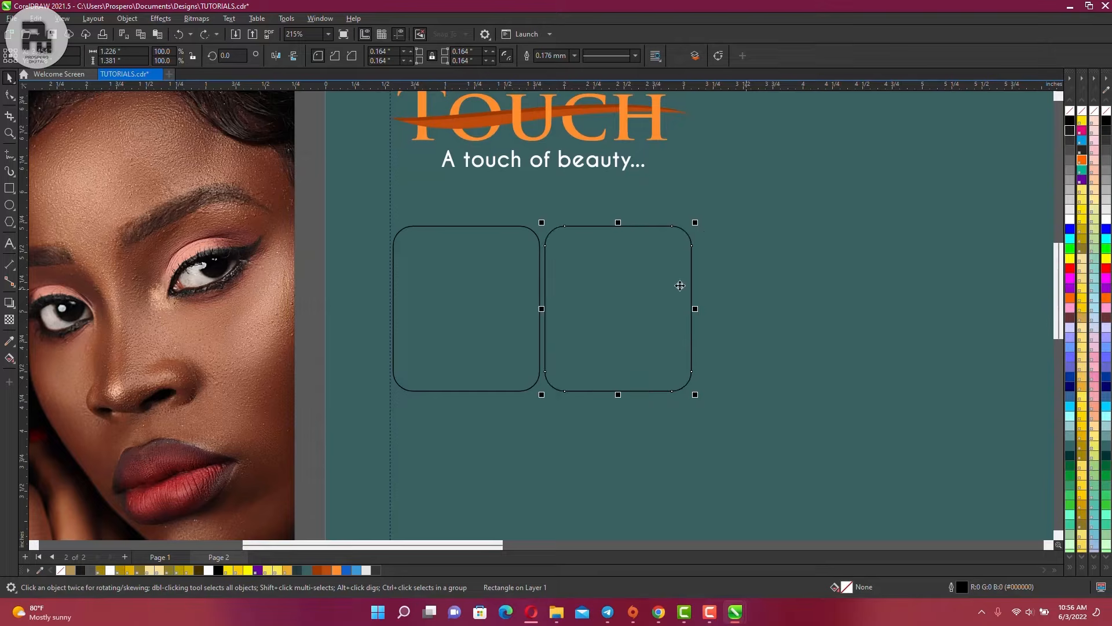
{"action": "left_click_drag", "start_coordinate": [614, 293], "coordinate": [767, 296]}
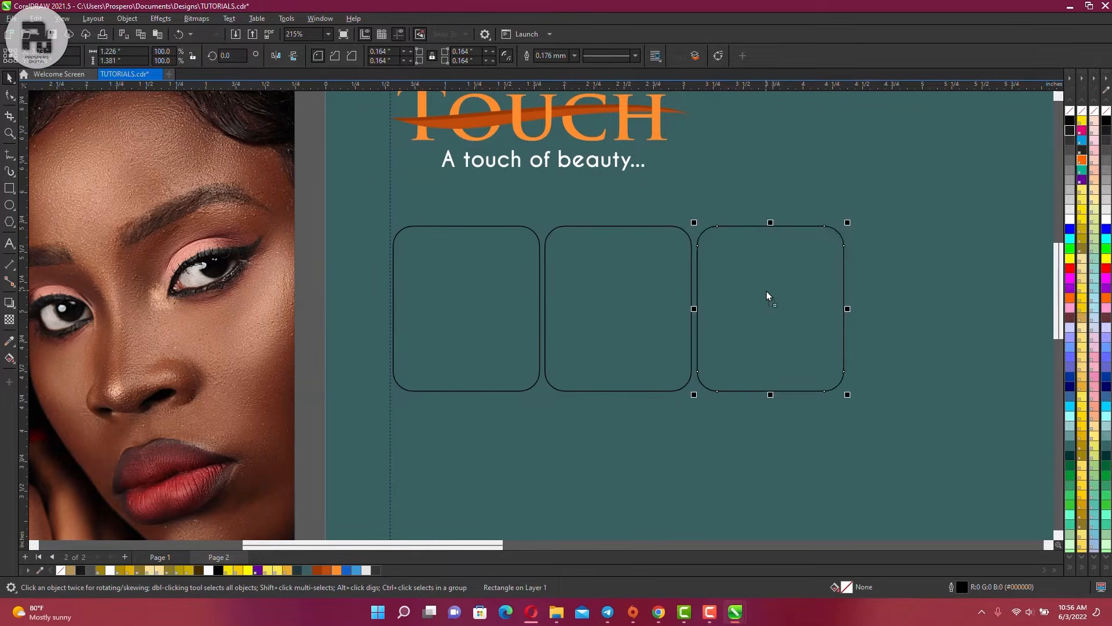
{"action": "left_click", "coordinate": [878, 234]}
{"action": "scroll", "coordinate": [489, 269], "scroll_direction": "down", "scroll_amount": 3}
{"action": "scroll", "coordinate": [584, 242], "scroll_direction": "down", "scroll_amount": 3}
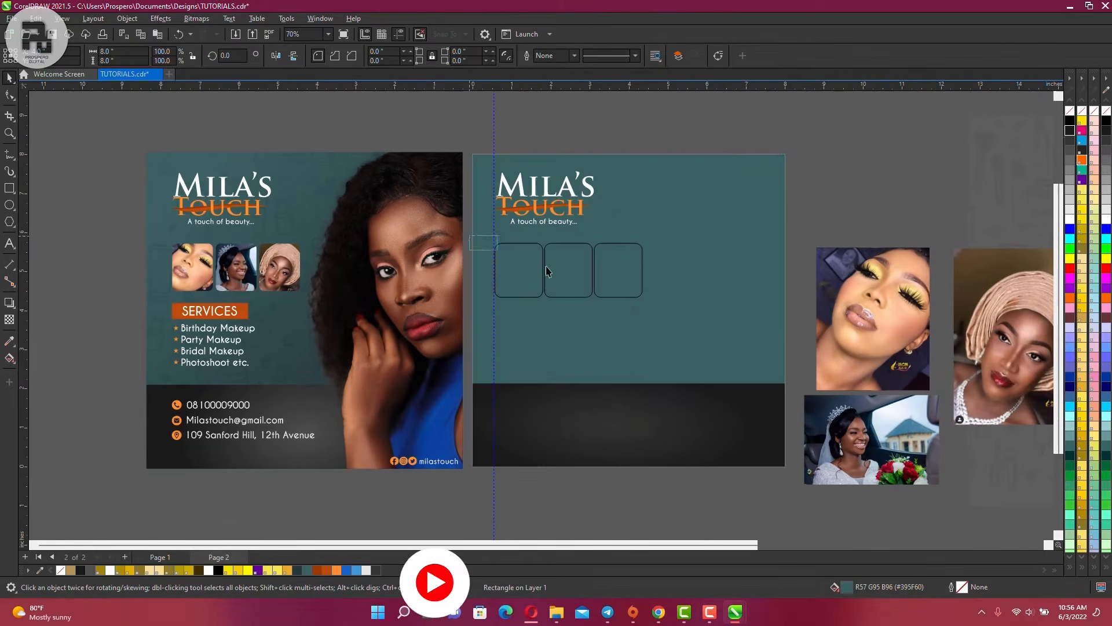
{"action": "left_click_drag", "start_coordinate": [490, 237], "coordinate": [636, 297]}
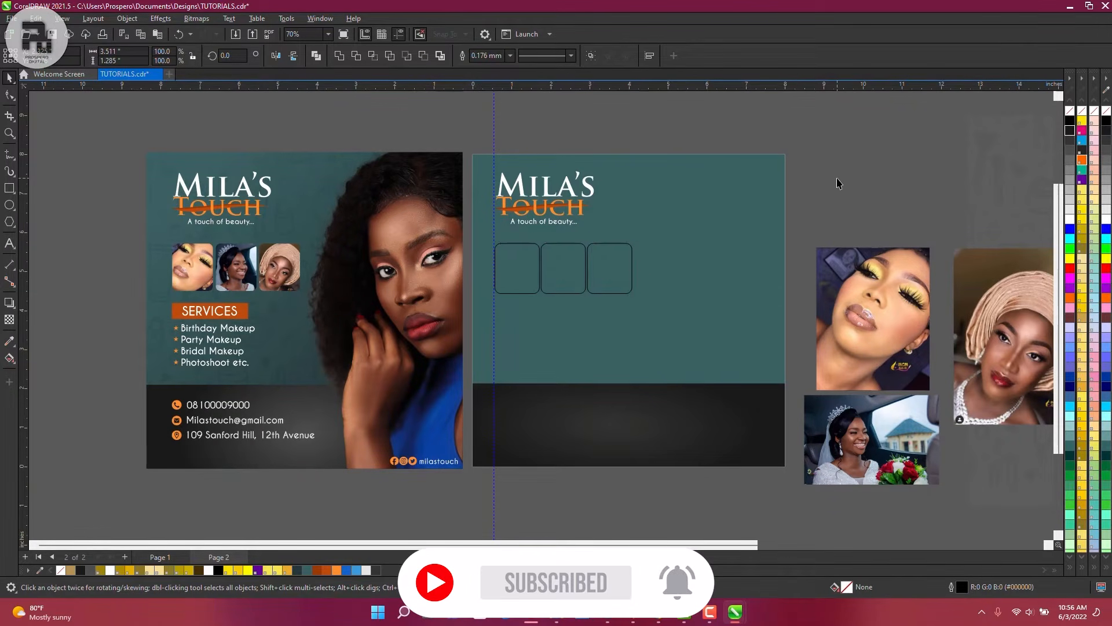
{"action": "left_click", "coordinate": [838, 263]}
{"action": "left_click", "coordinate": [862, 196]}
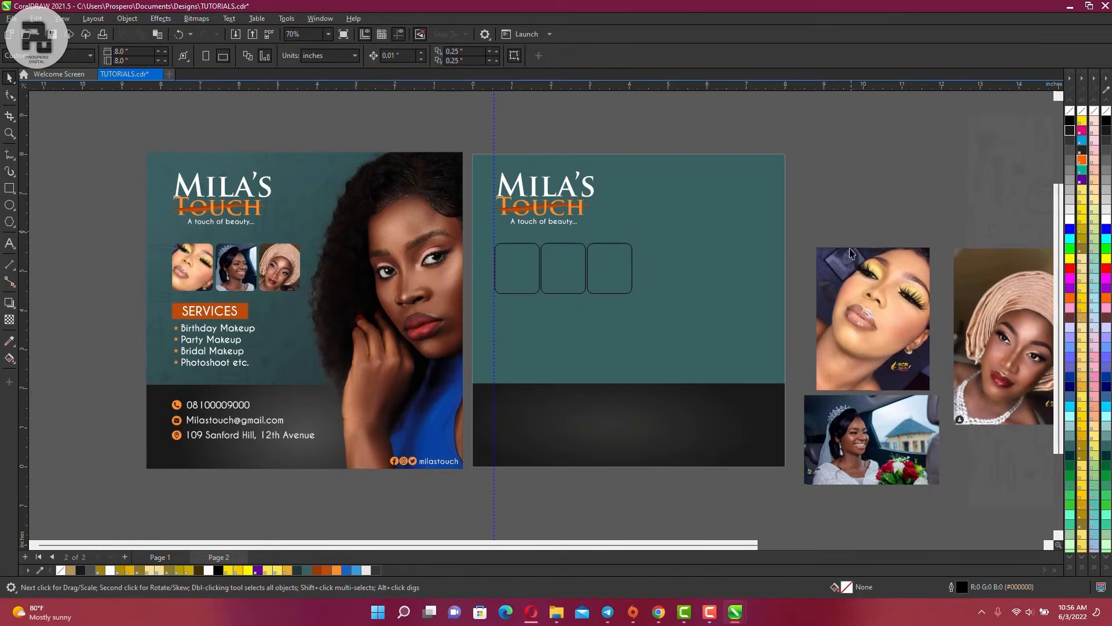
Rearrange the top, gele and bride photos higher beside page 2
{"action": "scroll", "coordinate": [894, 237], "scroll_direction": "up", "scroll_amount": 1}
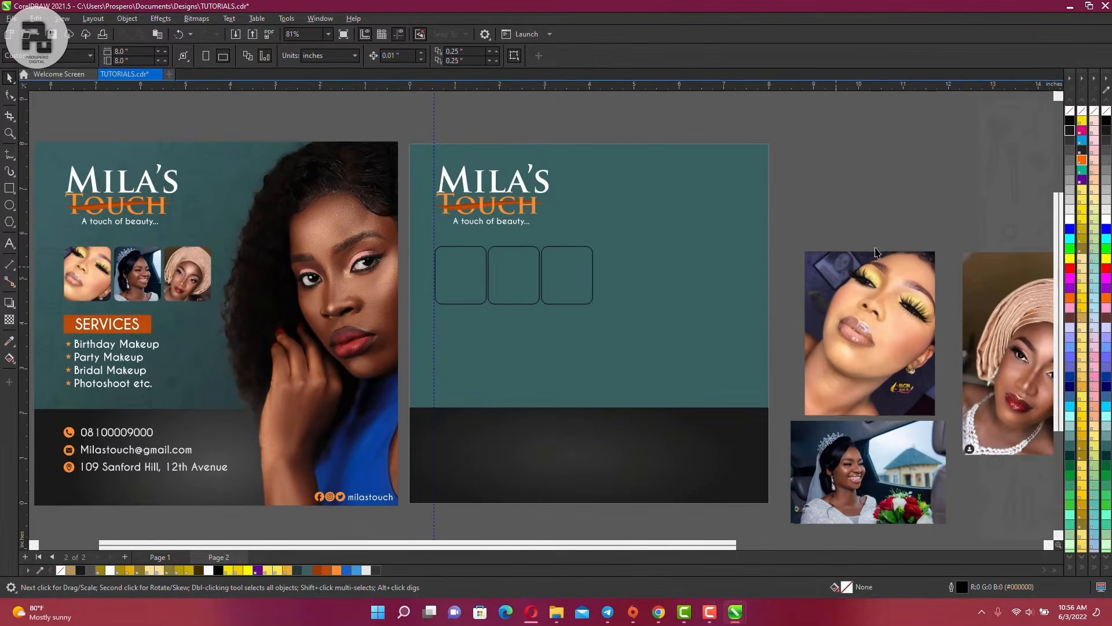
{"action": "left_click_drag", "start_coordinate": [877, 254], "coordinate": [875, 187]}
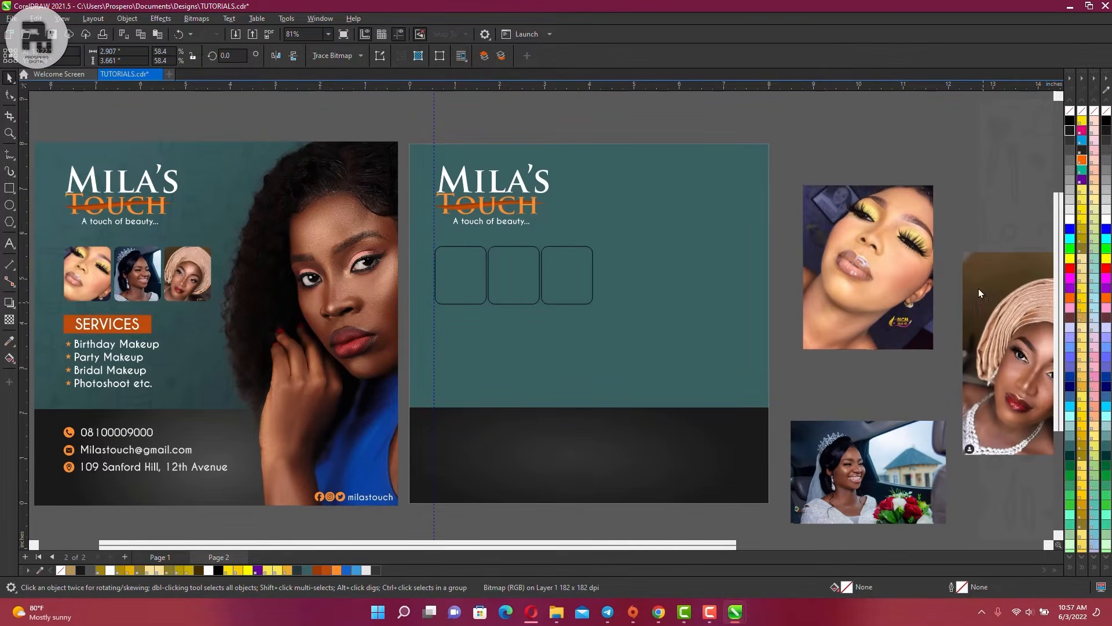
{"action": "left_click_drag", "start_coordinate": [979, 289], "coordinate": [955, 246]}
{"action": "left_click_drag", "start_coordinate": [869, 472], "coordinate": [871, 431]}
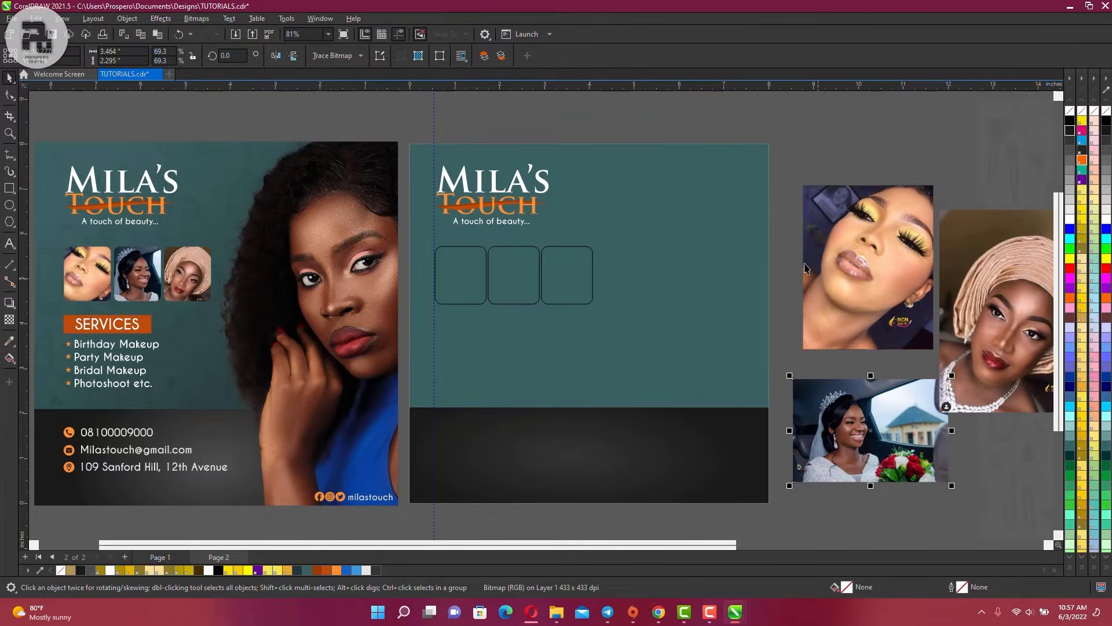
Shrink the yellow-eyeshadow photo to about 40% and move it onto the first rounded frame
{"action": "left_click", "coordinate": [866, 233]}
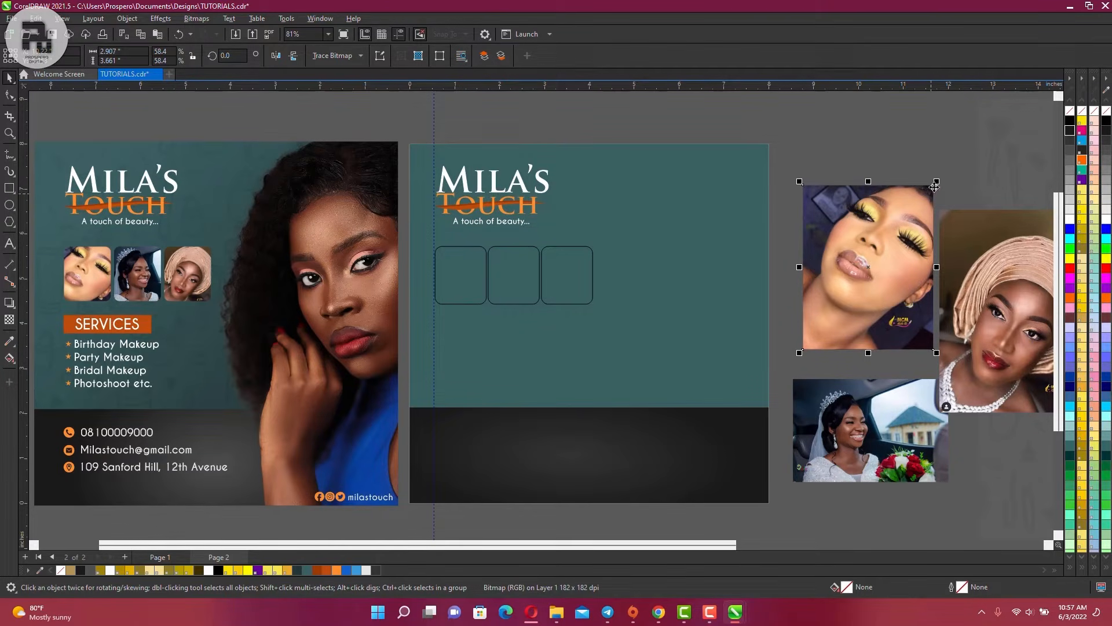
{"action": "left_click_drag", "start_coordinate": [937, 181], "coordinate": [896, 234]}
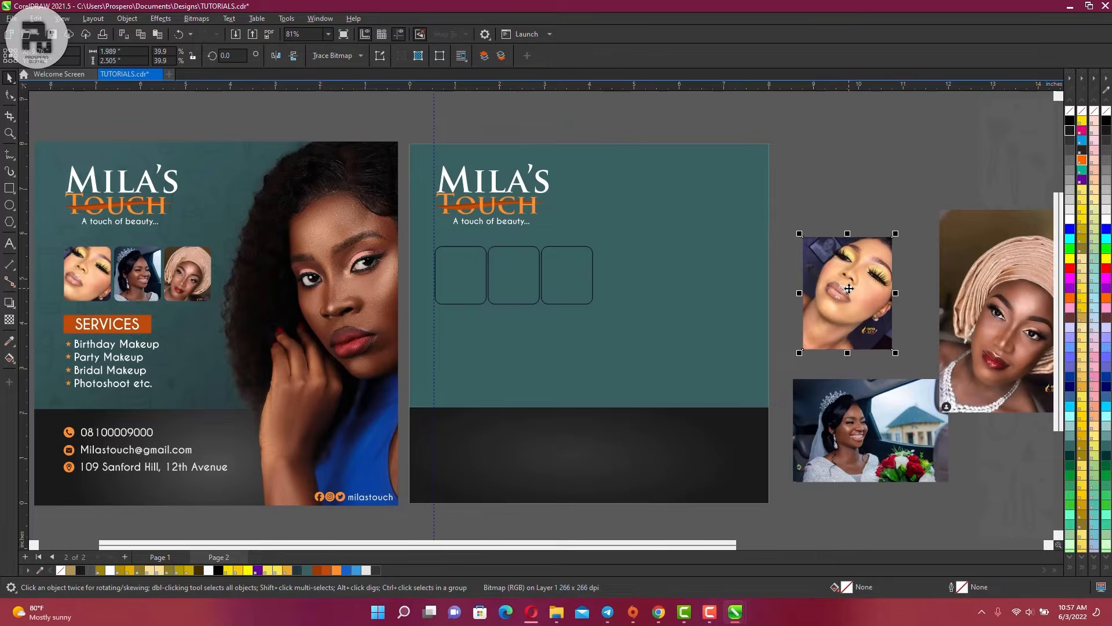
{"action": "left_click_drag", "start_coordinate": [848, 287], "coordinate": [470, 275]}
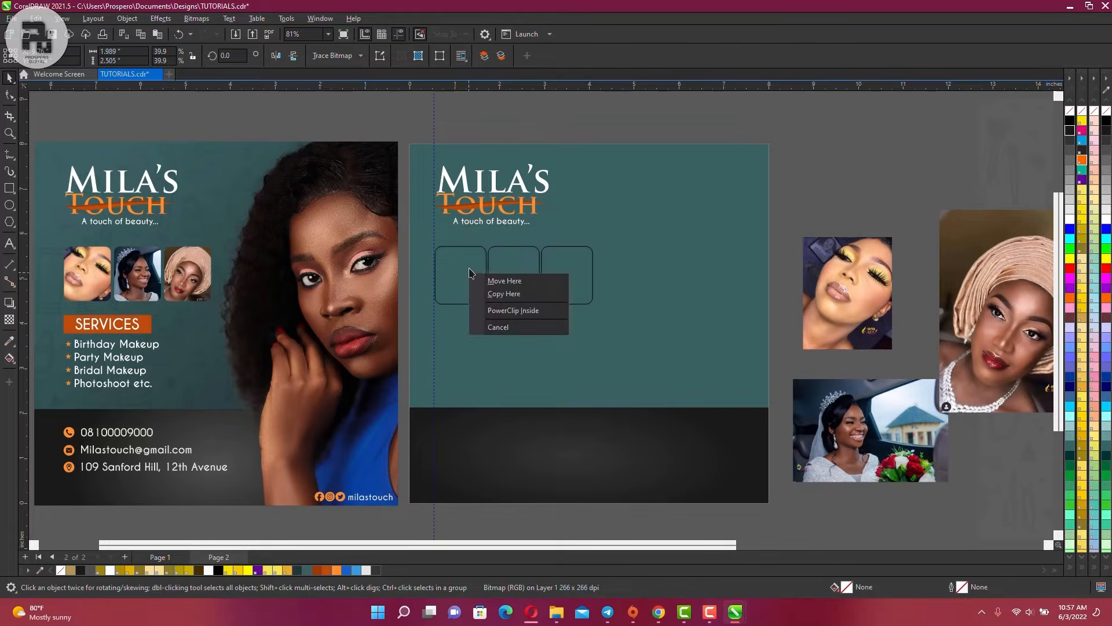
PowerClip the yellow-eyeshadow photo into the first rounded frame and scale it down to 28%
{"action": "left_click", "coordinate": [510, 312]}
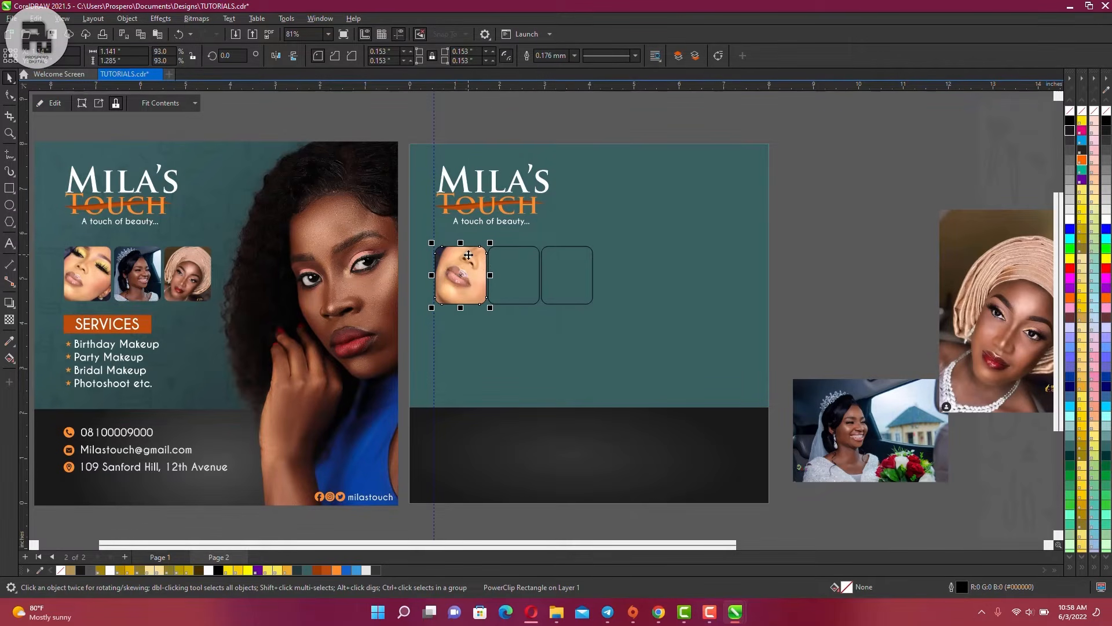
{"action": "left_click", "coordinate": [55, 102]}
{"action": "scroll", "coordinate": [490, 255], "scroll_direction": "up", "scroll_amount": 4}
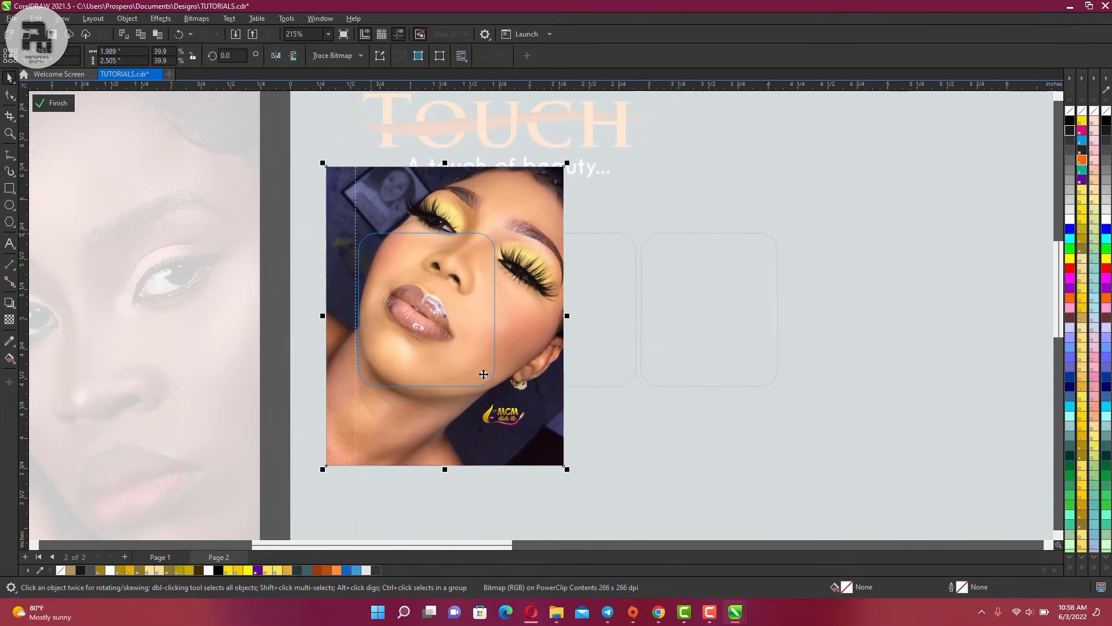
{"action": "left_click_drag", "start_coordinate": [567, 162], "coordinate": [524, 219]}
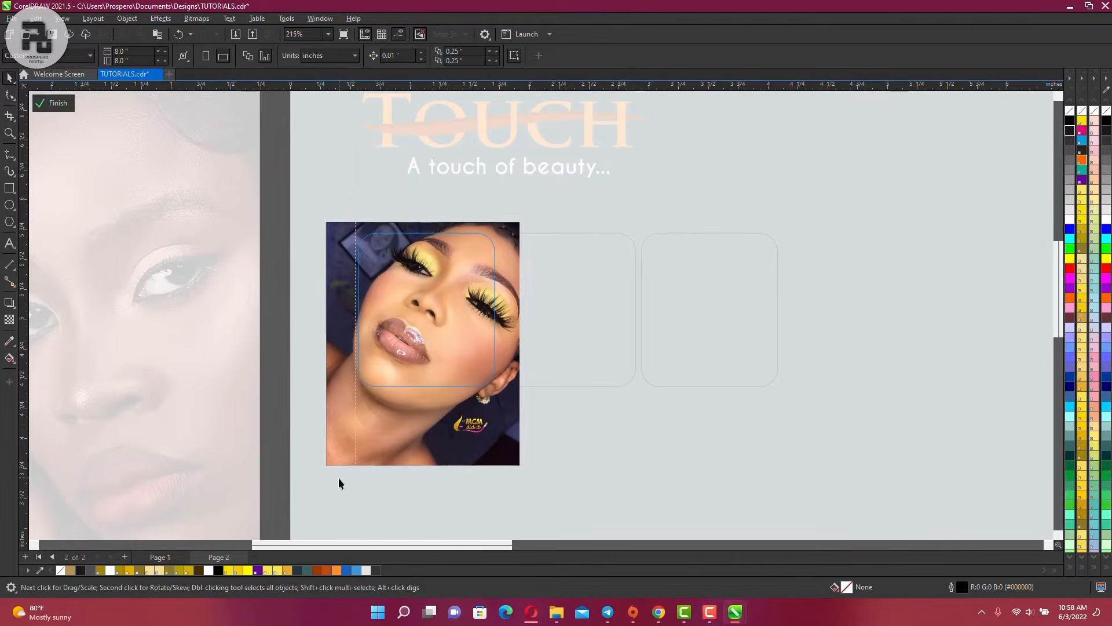
{"action": "left_click_drag", "start_coordinate": [323, 470], "coordinate": [351, 435]}
Nudge the framed photo up, left and down until the face fills the frame, then finish
{"action": "left_click_drag", "start_coordinate": [435, 407], "coordinate": [423, 400]}
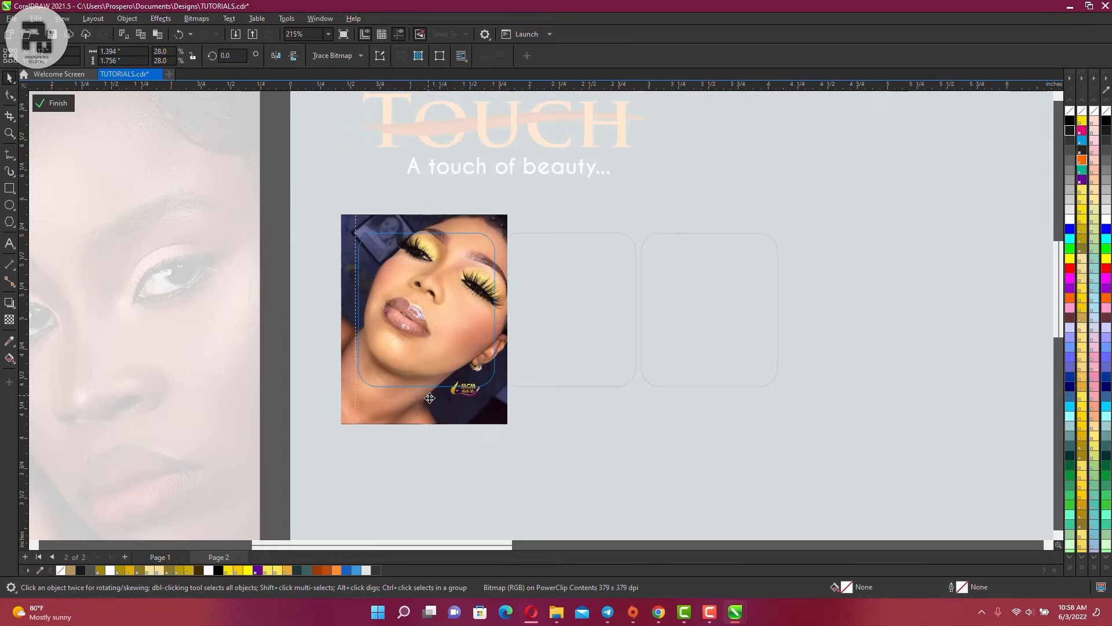
{"action": "key", "text": "Down"}
{"action": "key", "text": "Left"}
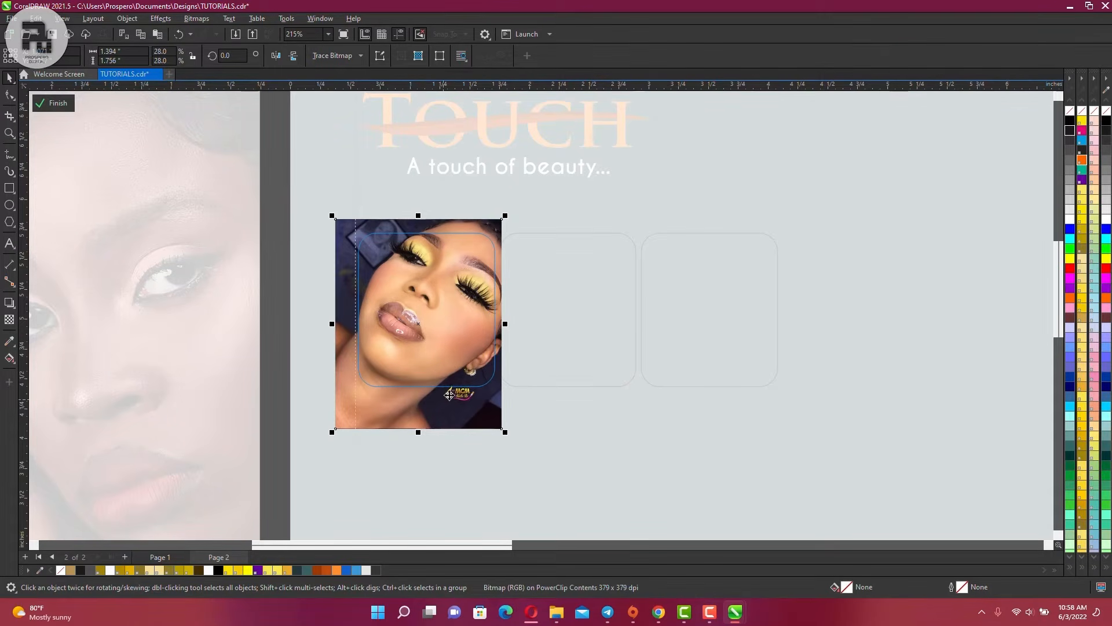
{"action": "key", "text": "Right"}
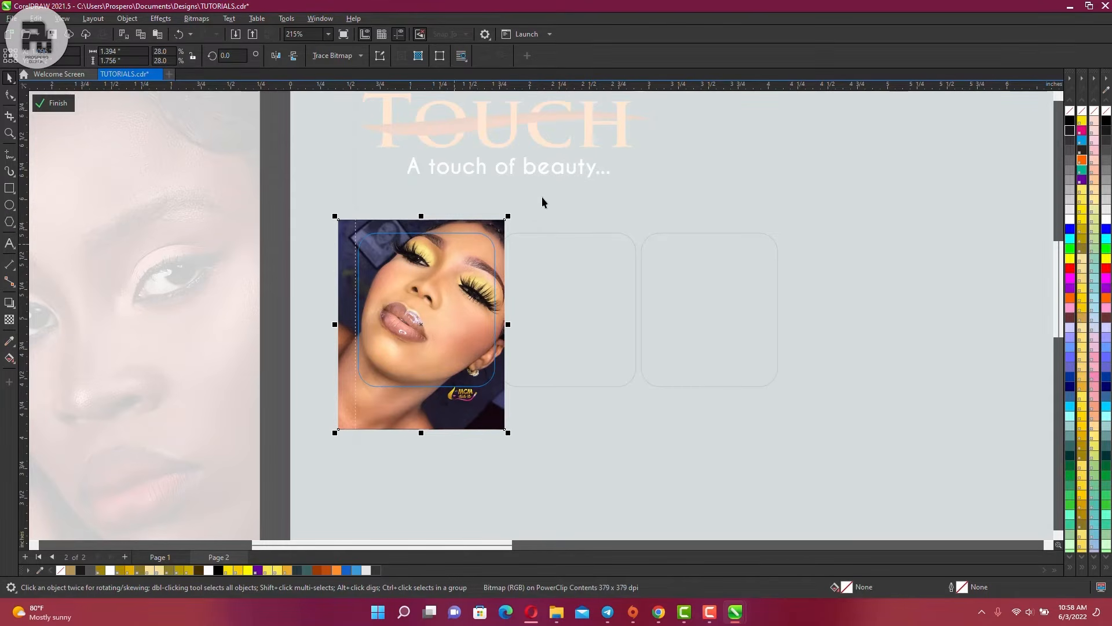
{"action": "scroll", "coordinate": [479, 267], "scroll_direction": "up", "scroll_amount": 3}
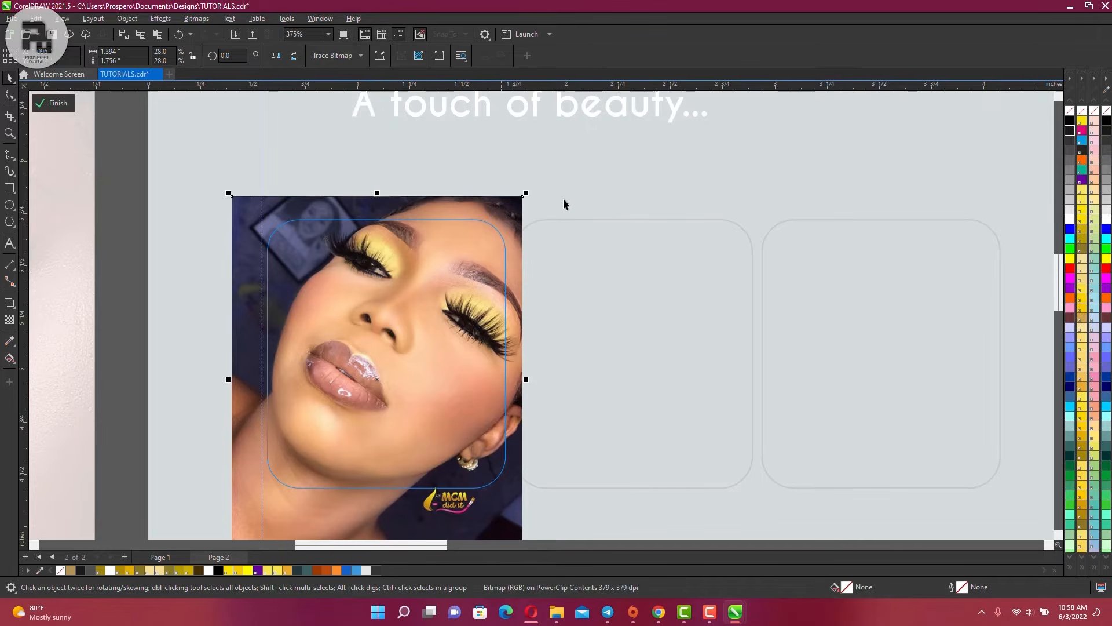
{"action": "scroll", "coordinate": [570, 195], "scroll_direction": "down", "scroll_amount": 2}
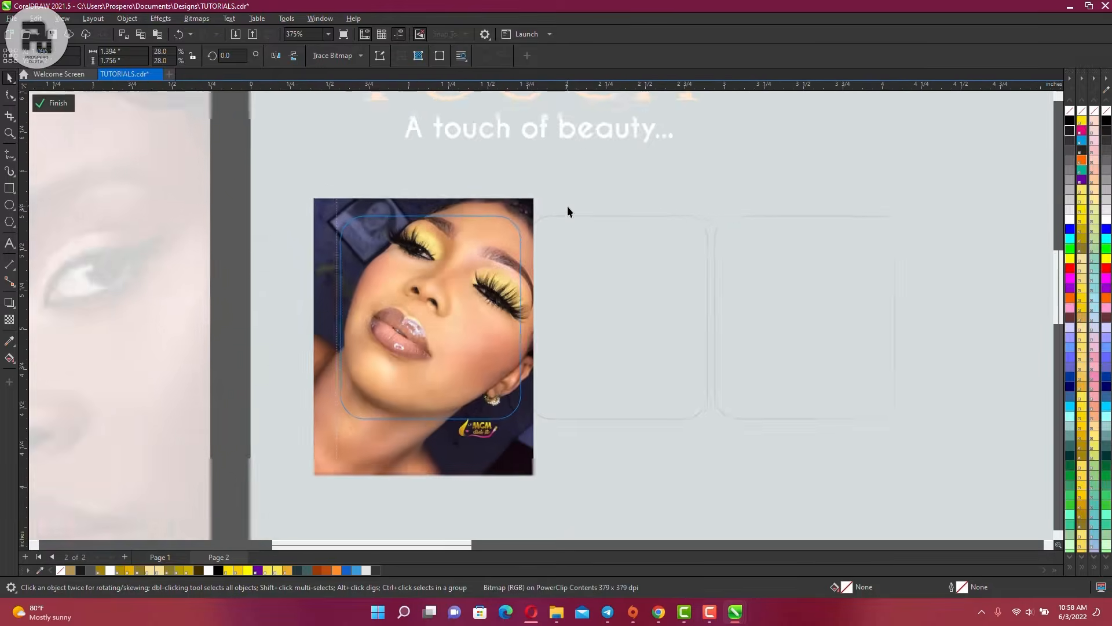
{"action": "scroll", "coordinate": [568, 207], "scroll_direction": "down", "scroll_amount": 1}
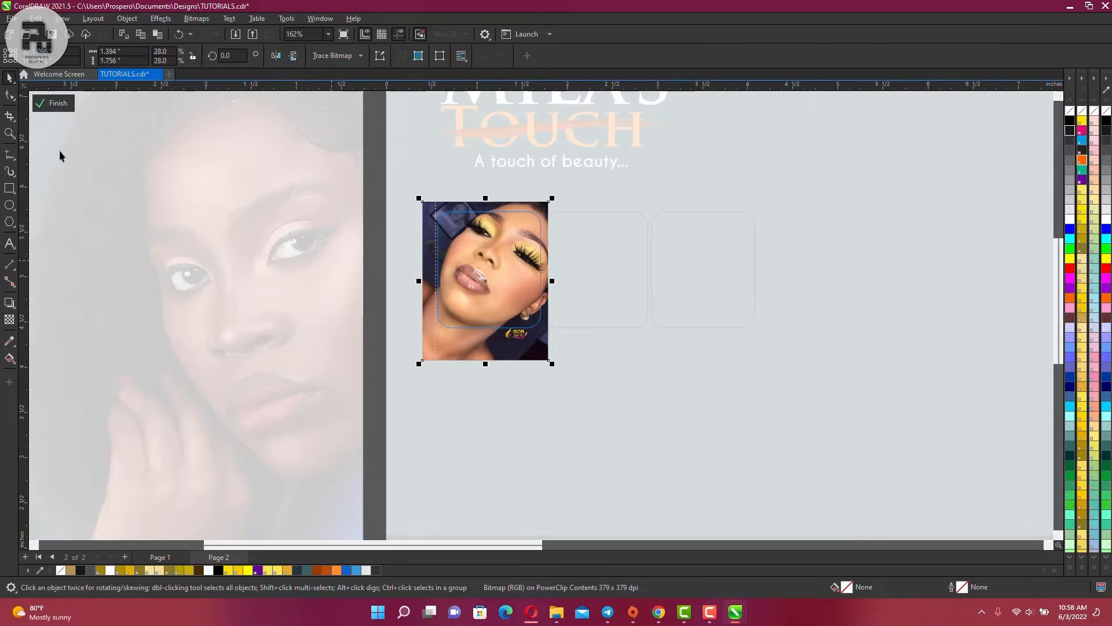
{"action": "left_click", "coordinate": [58, 105]}
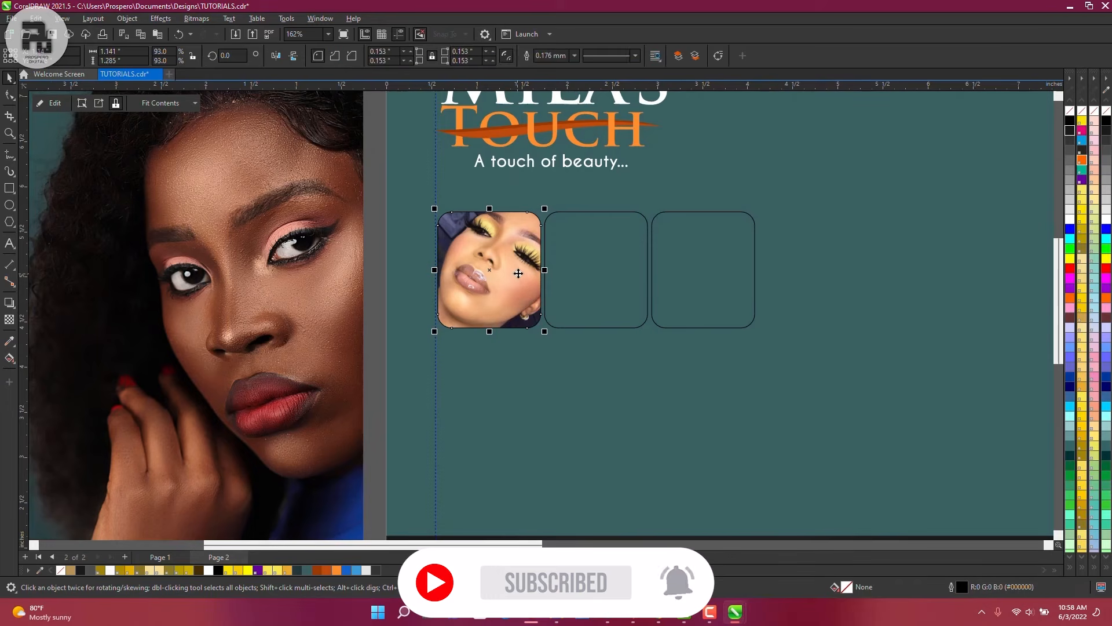
{"action": "scroll", "coordinate": [492, 272], "scroll_direction": "down", "scroll_amount": 2}
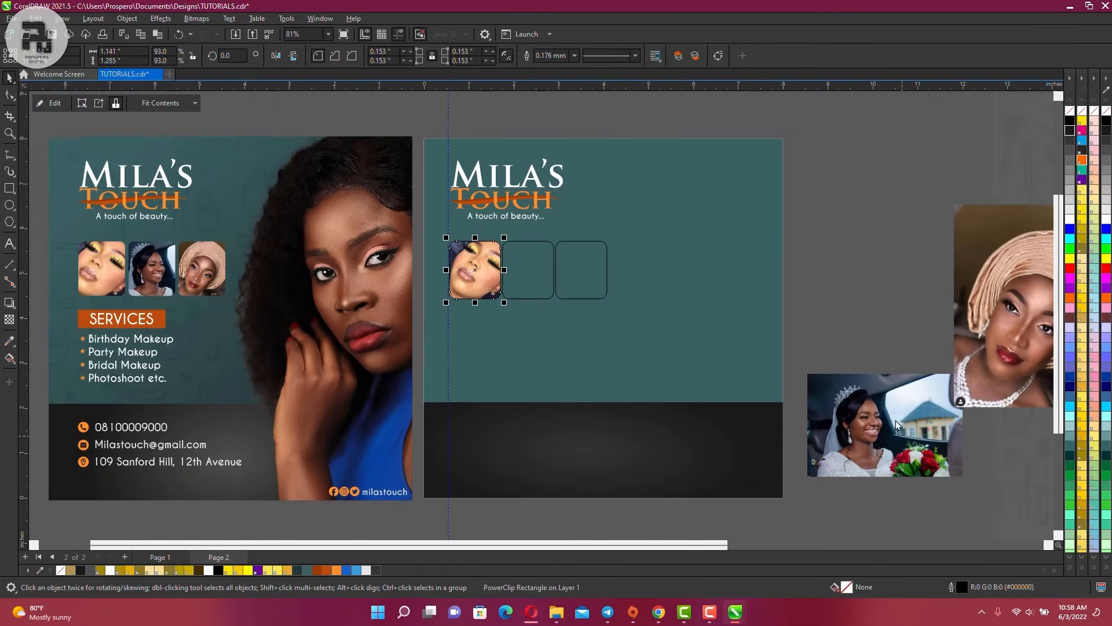
Clip the bride photo into the middle frame, scaled to 51.1% and positioned to fit
{"action": "left_click_drag", "start_coordinate": [865, 454], "coordinate": [531, 263]}
{"action": "left_click", "coordinate": [570, 302]}
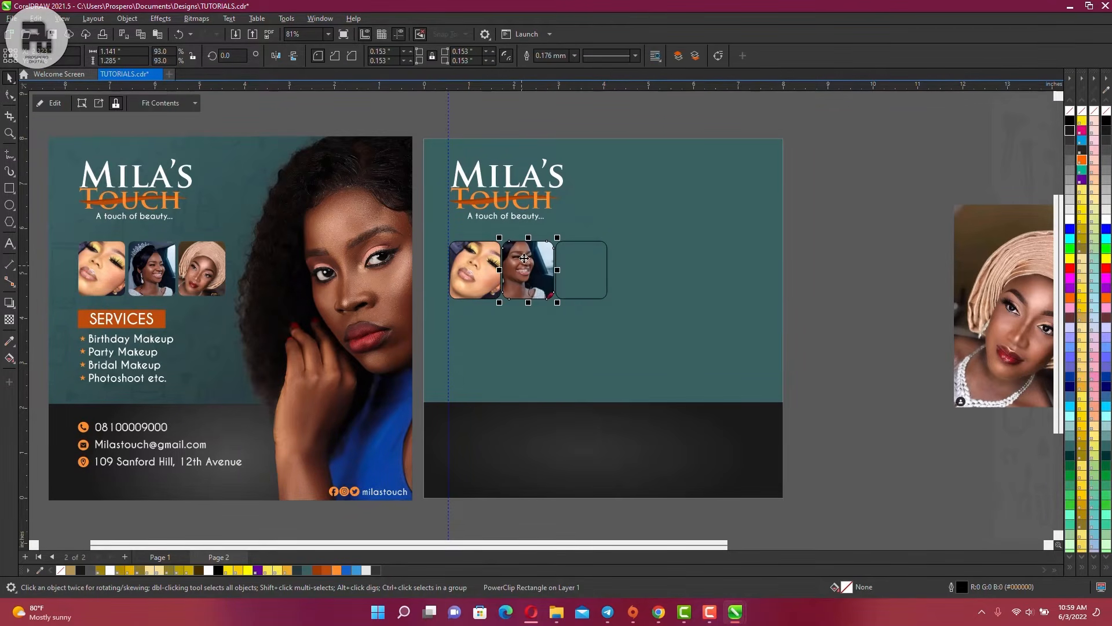
{"action": "left_click", "coordinate": [55, 103]}
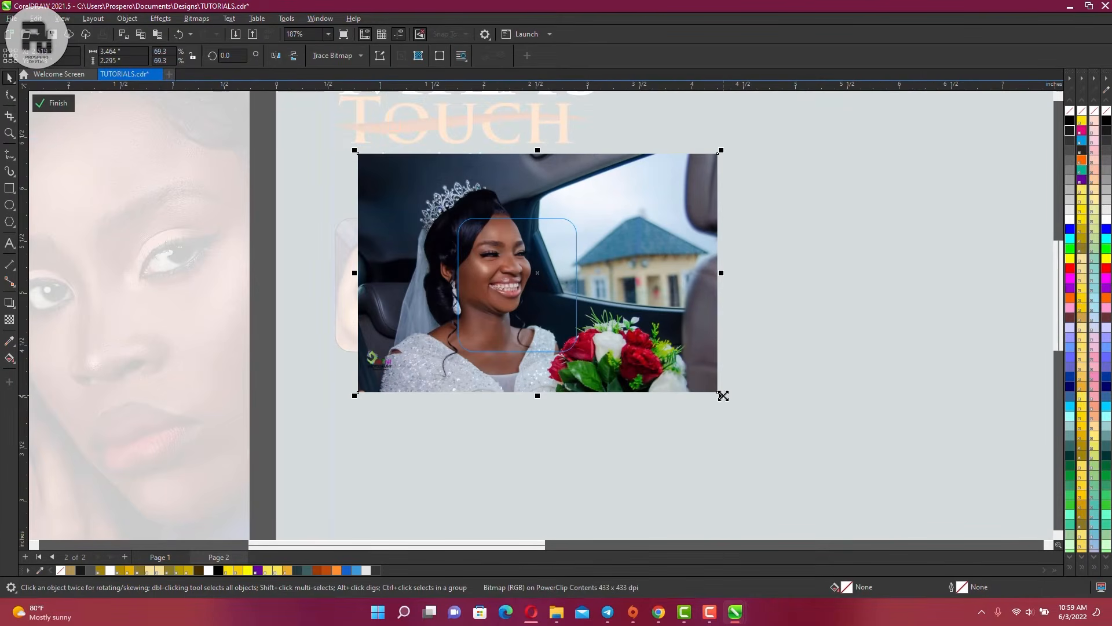
{"action": "left_click_drag", "start_coordinate": [723, 395], "coordinate": [646, 346]}
{"action": "left_click_drag", "start_coordinate": [464, 249], "coordinate": [540, 284]}
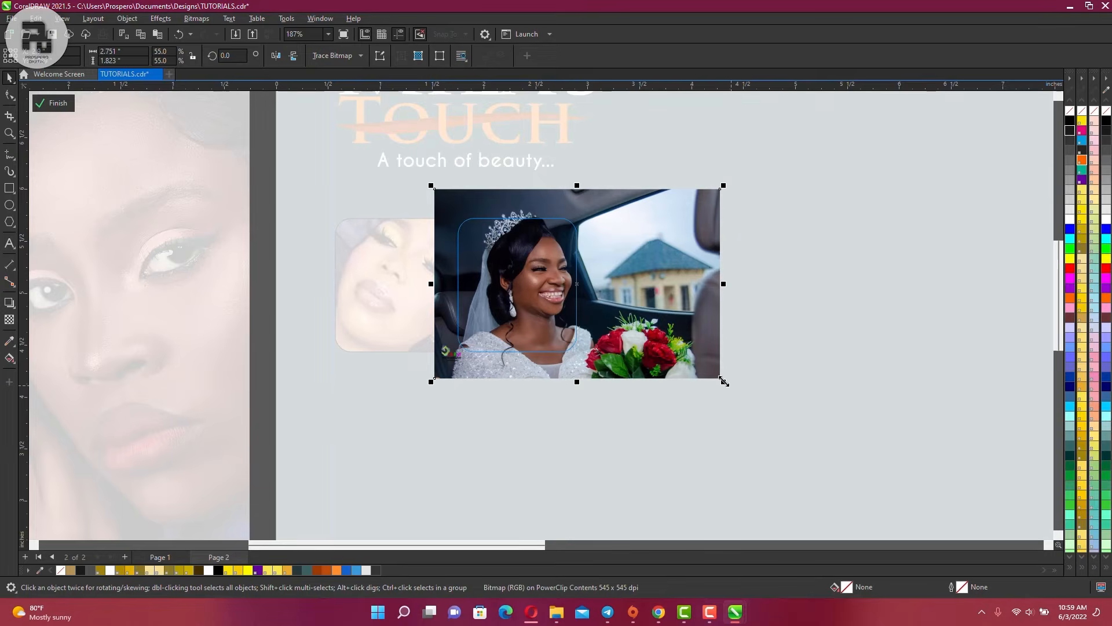
{"action": "left_click_drag", "start_coordinate": [724, 381], "coordinate": [684, 368]}
{"action": "left_click_drag", "start_coordinate": [588, 285], "coordinate": [579, 285]}
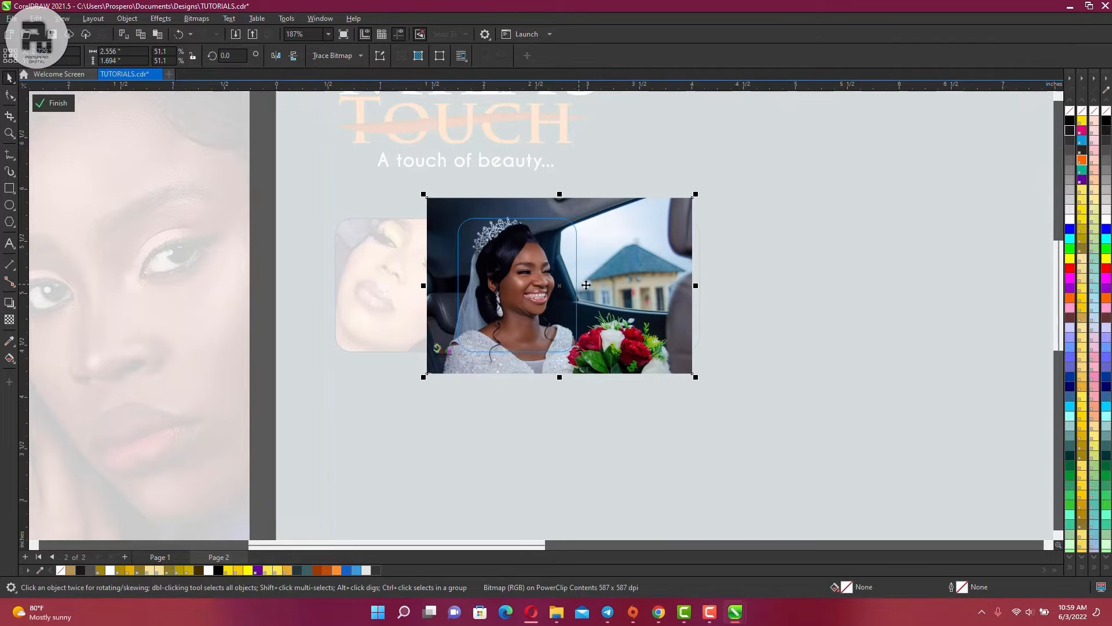
{"action": "left_click", "coordinate": [54, 104]}
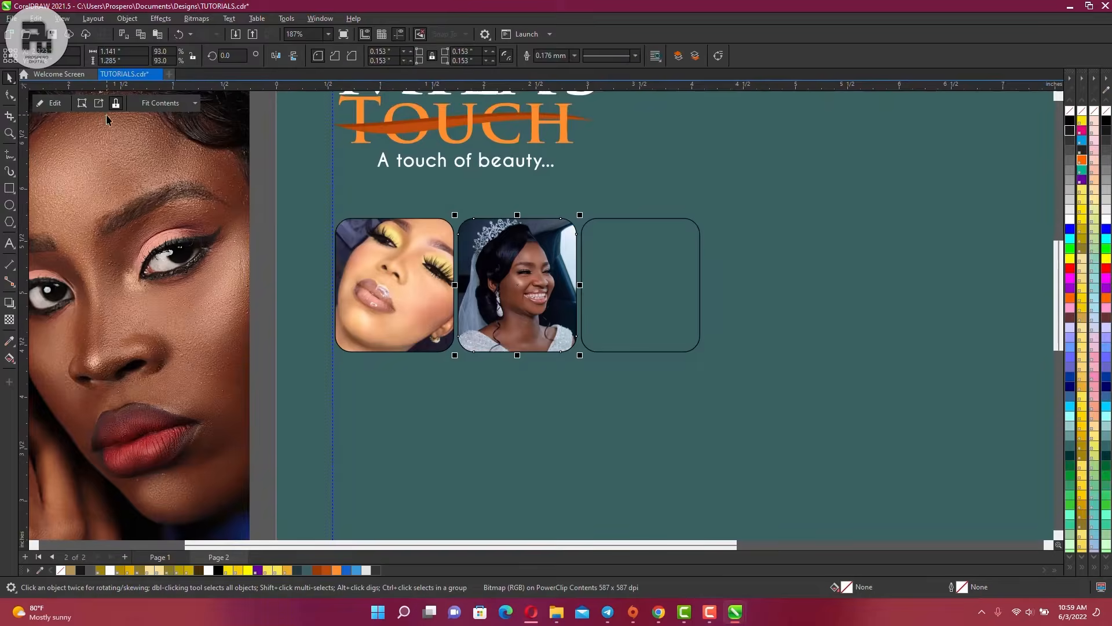
{"action": "scroll", "coordinate": [480, 272], "scroll_direction": "down", "scroll_amount": 3}
{"action": "scroll", "coordinate": [869, 275], "scroll_direction": "up", "scroll_amount": 1}
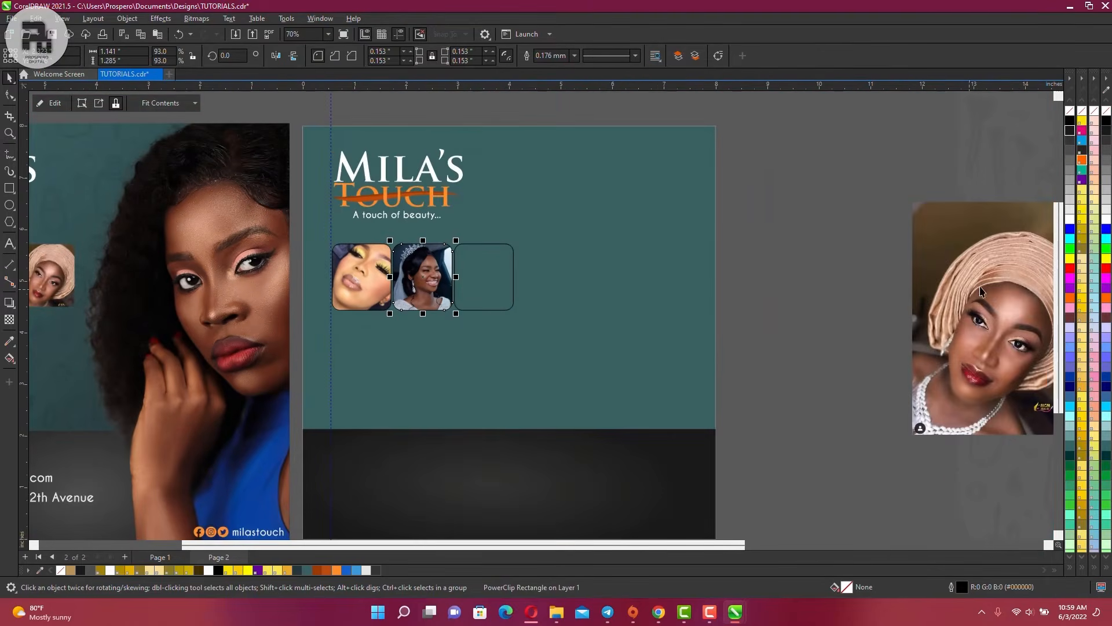
Shrink the gele photo to about 46% and clip it inside the third frame
{"action": "left_click_drag", "start_coordinate": [982, 295], "coordinate": [794, 266]}
{"action": "left_click_drag", "start_coordinate": [914, 409], "coordinate": [803, 273]}
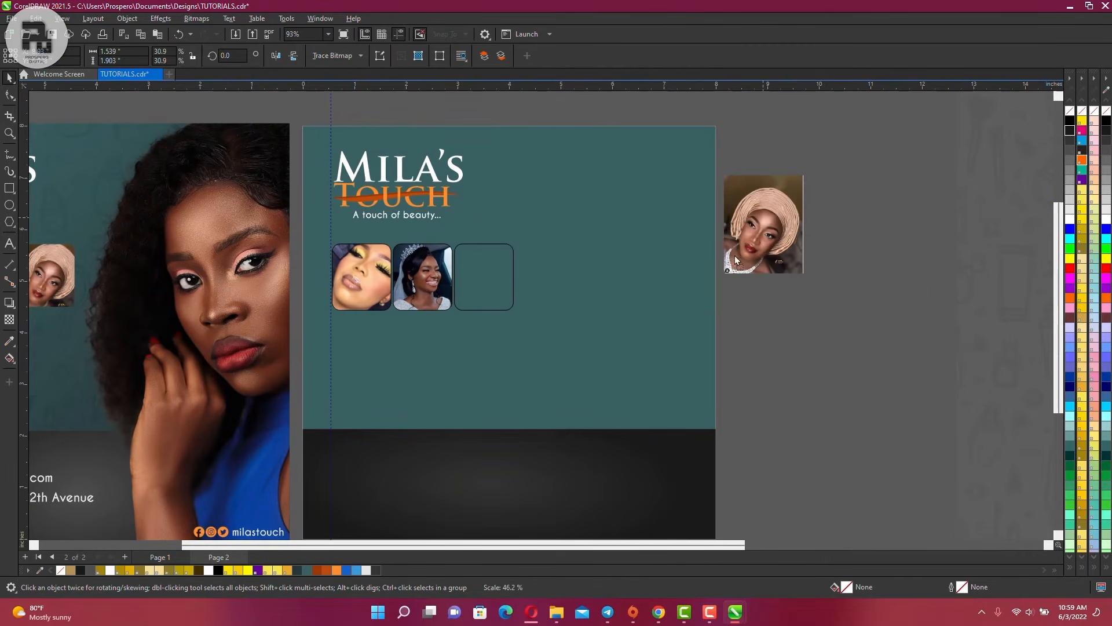
{"action": "left_click_drag", "start_coordinate": [763, 223], "coordinate": [646, 277]}
{"action": "left_click_drag", "start_coordinate": [648, 278], "coordinate": [495, 274]}
{"action": "left_click", "coordinate": [532, 307]}
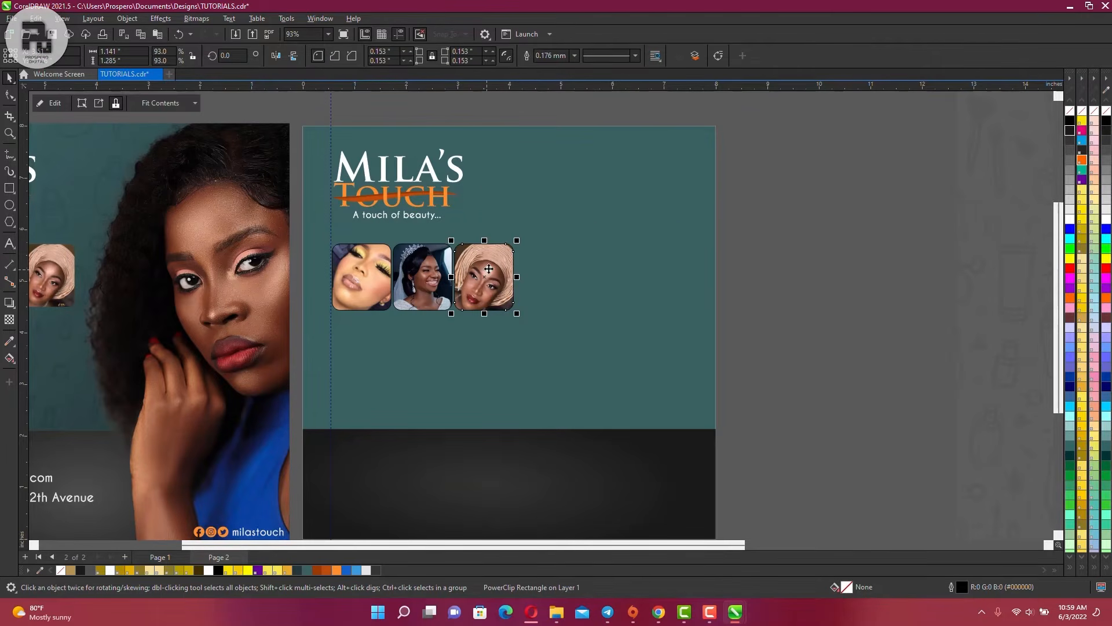
{"action": "left_click", "coordinate": [491, 265]}
{"action": "scroll", "coordinate": [506, 266], "scroll_direction": "up", "scroll_amount": 2}
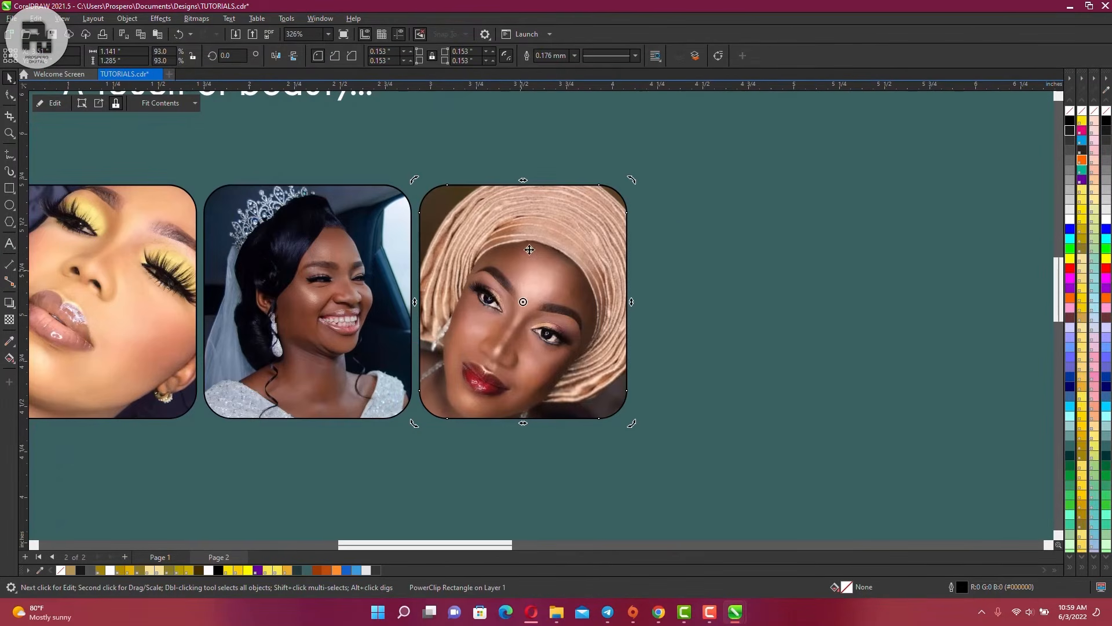
{"action": "scroll", "coordinate": [559, 260], "scroll_direction": "down", "scroll_amount": 2}
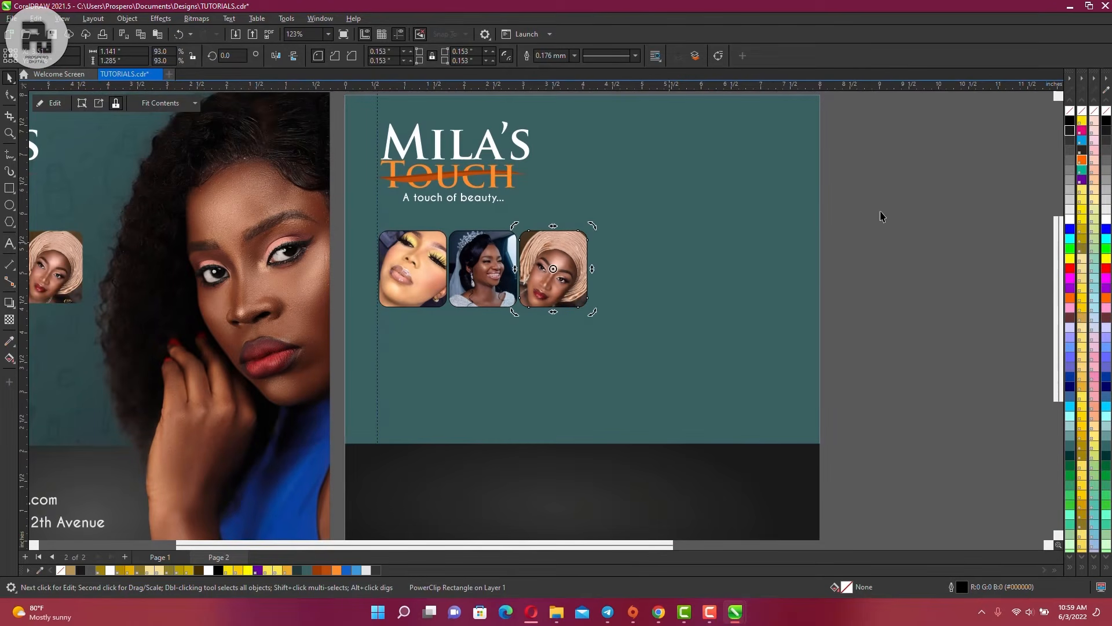
{"action": "left_click_drag", "start_coordinate": [881, 213], "coordinate": [825, 262]}
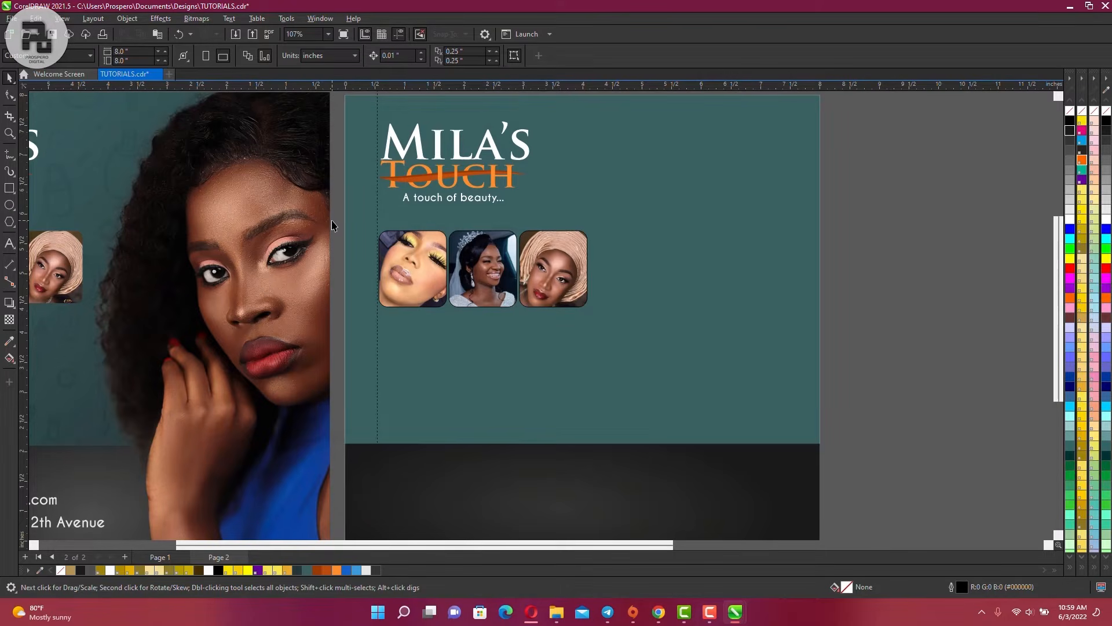
Remove the black outlines from all three photo thumbnails under the logo
{"action": "left_click_drag", "start_coordinate": [337, 223], "coordinate": [611, 325]}
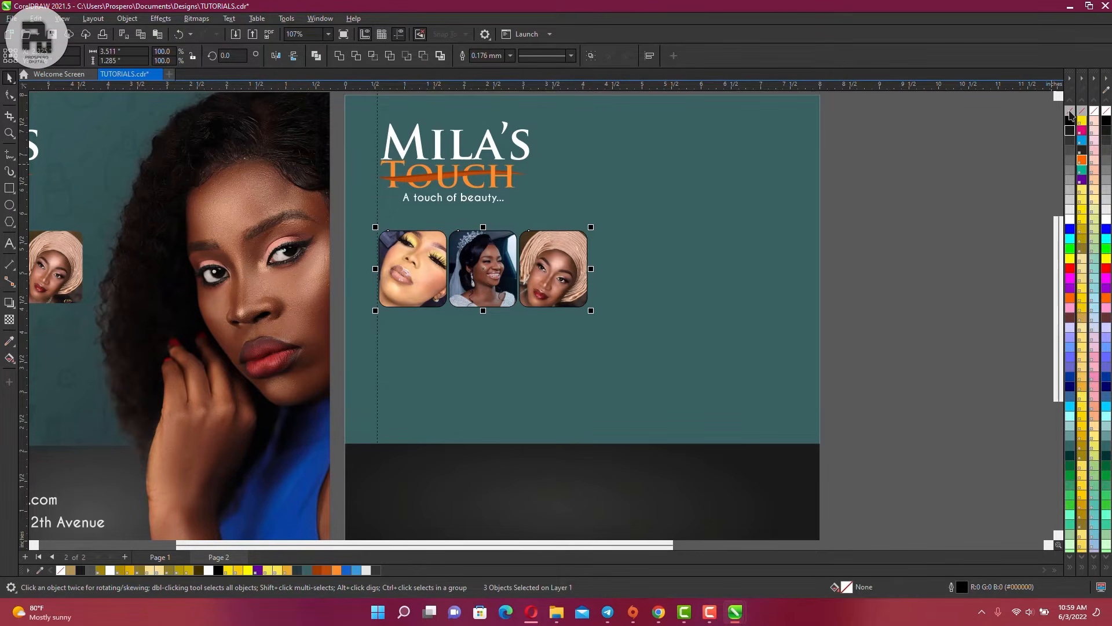
{"action": "scroll", "coordinate": [542, 208], "scroll_direction": "up", "scroll_amount": 5}
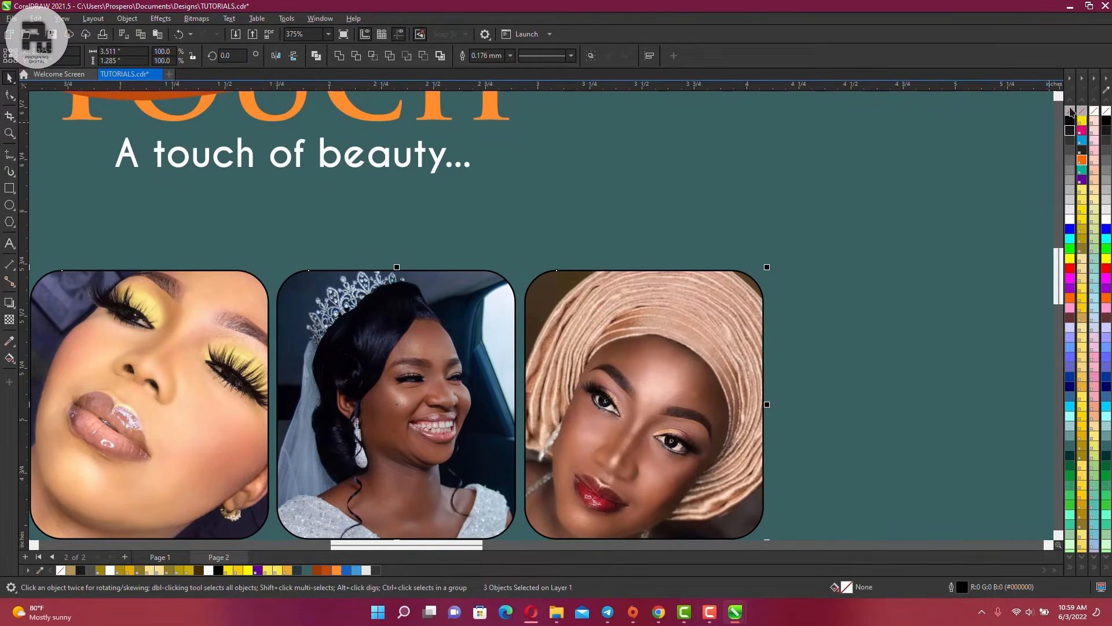
{"action": "right_click", "coordinate": [1071, 112]}
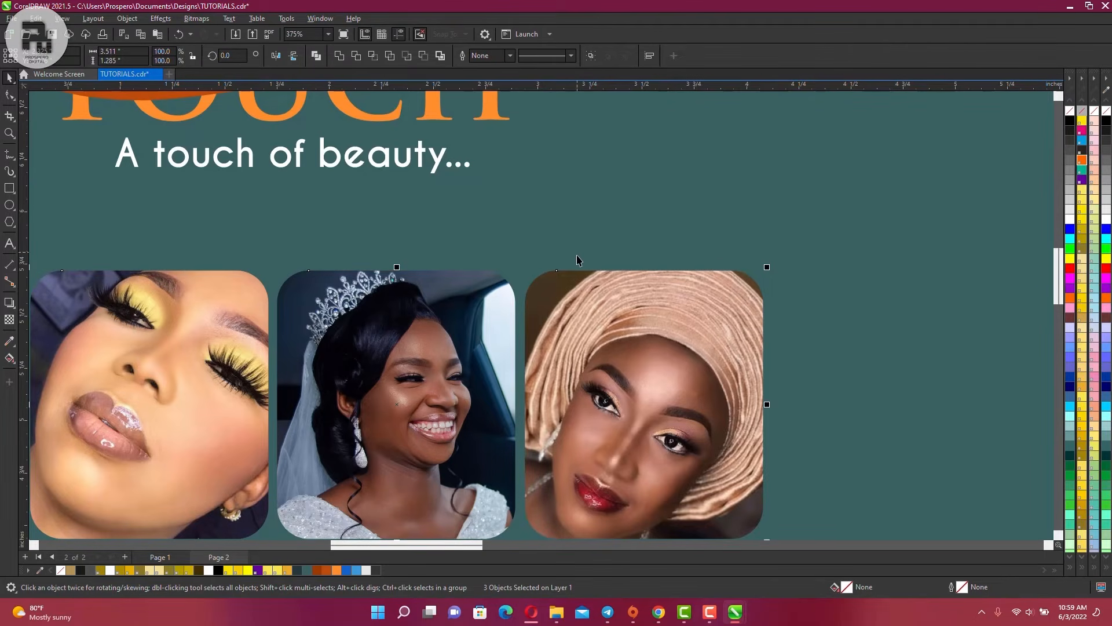
{"action": "scroll", "coordinate": [577, 258], "scroll_direction": "down", "scroll_amount": 5}
{"action": "scroll", "coordinate": [502, 328], "scroll_direction": "down", "scroll_amount": 2}
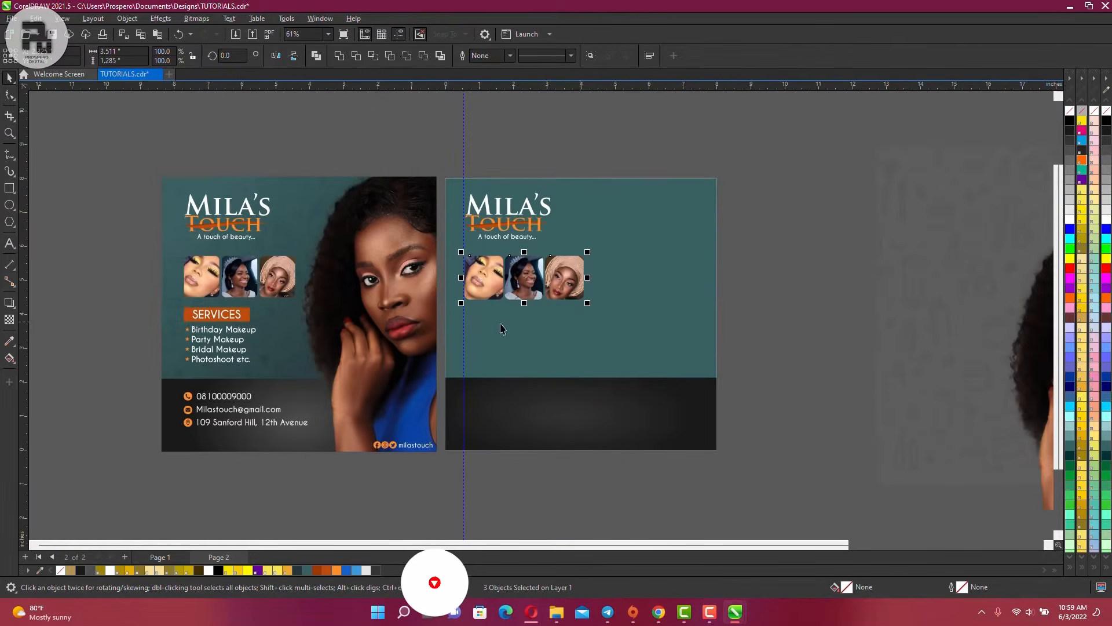
{"action": "scroll", "coordinate": [573, 313], "scroll_direction": "down", "scroll_amount": 2}
{"action": "left_click", "coordinate": [852, 325]}
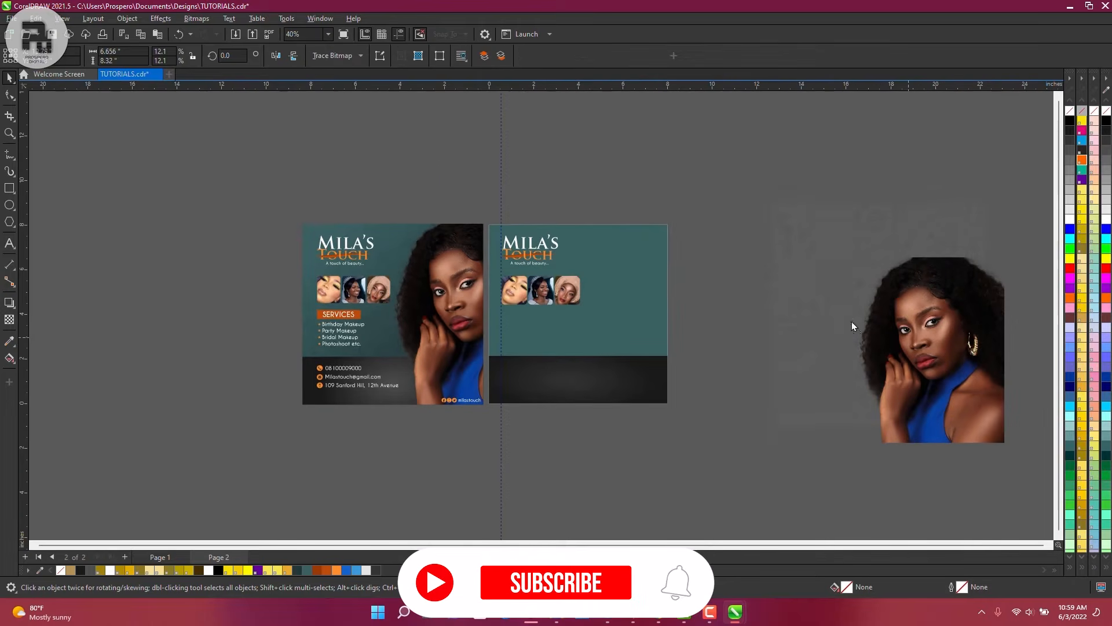
PowerClip the portrait photo inside page 2's teal background rectangle
{"action": "left_click_drag", "start_coordinate": [852, 325], "coordinate": [733, 296]}
{"action": "scroll", "coordinate": [727, 295], "scroll_direction": "up", "scroll_amount": 3}
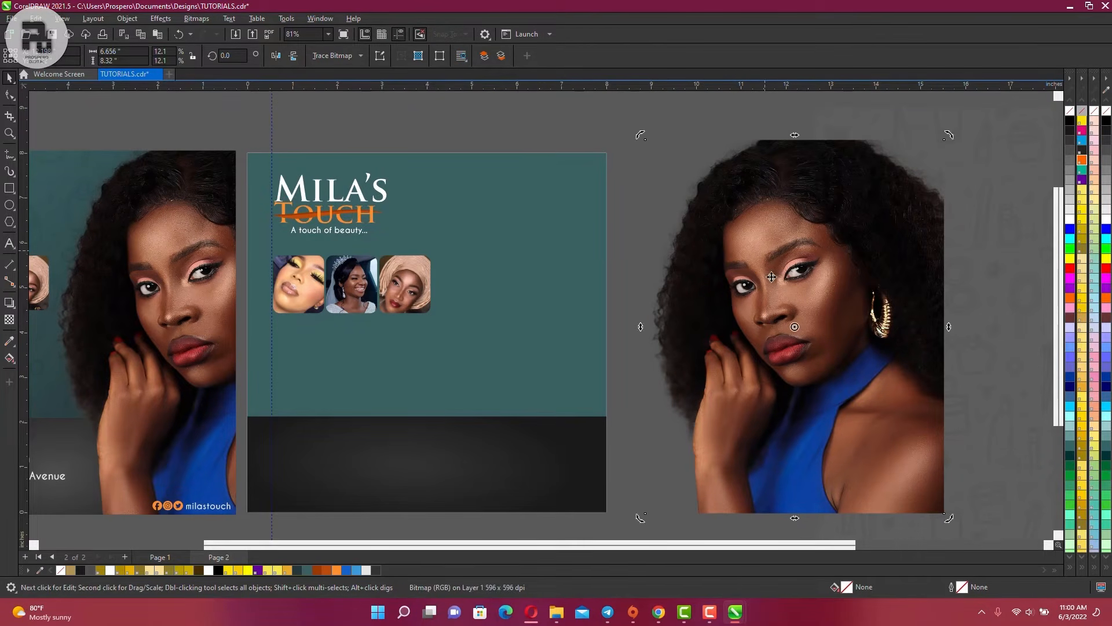
{"action": "left_click_drag", "start_coordinate": [809, 251], "coordinate": [534, 254]}
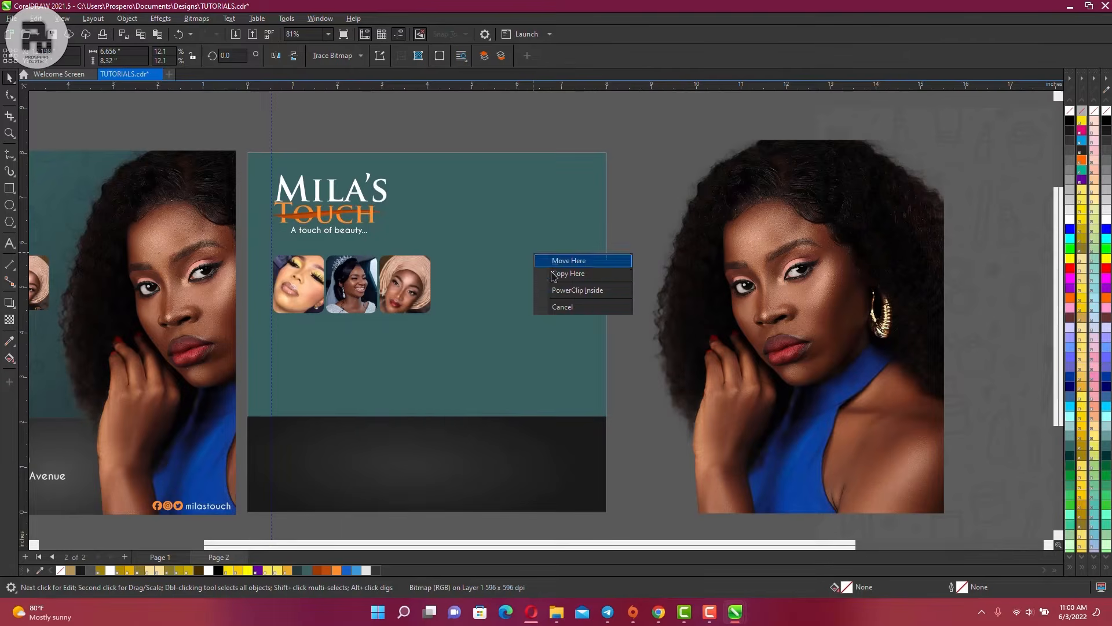
{"action": "left_click", "coordinate": [577, 290]}
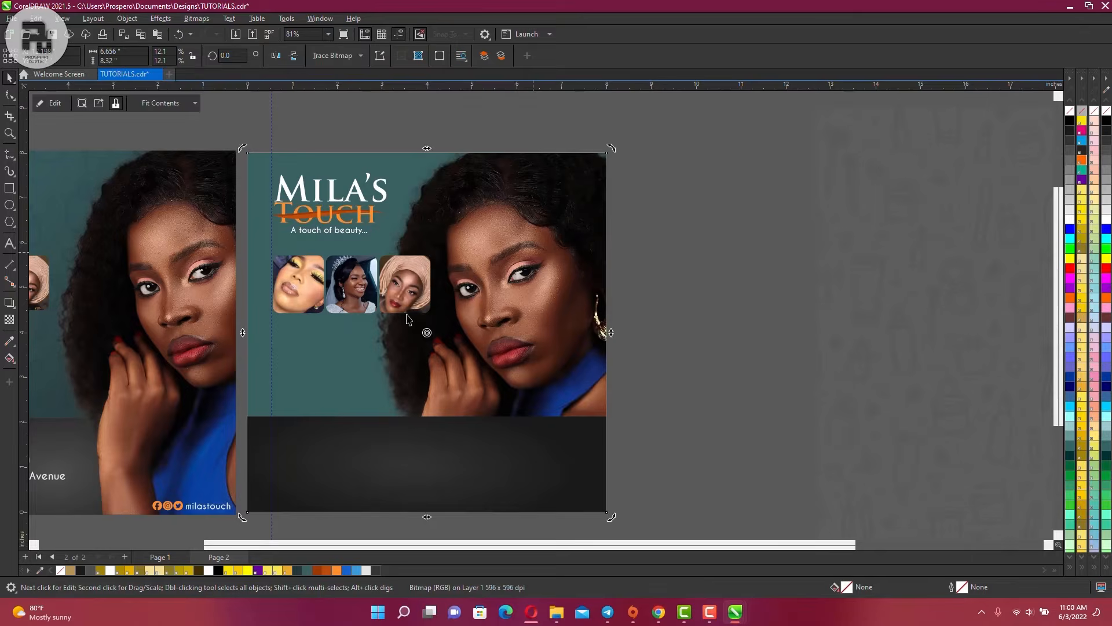
Edit the clipped contents and shift the portrait toward the right side of page 2
{"action": "double_click", "coordinate": [533, 310]}
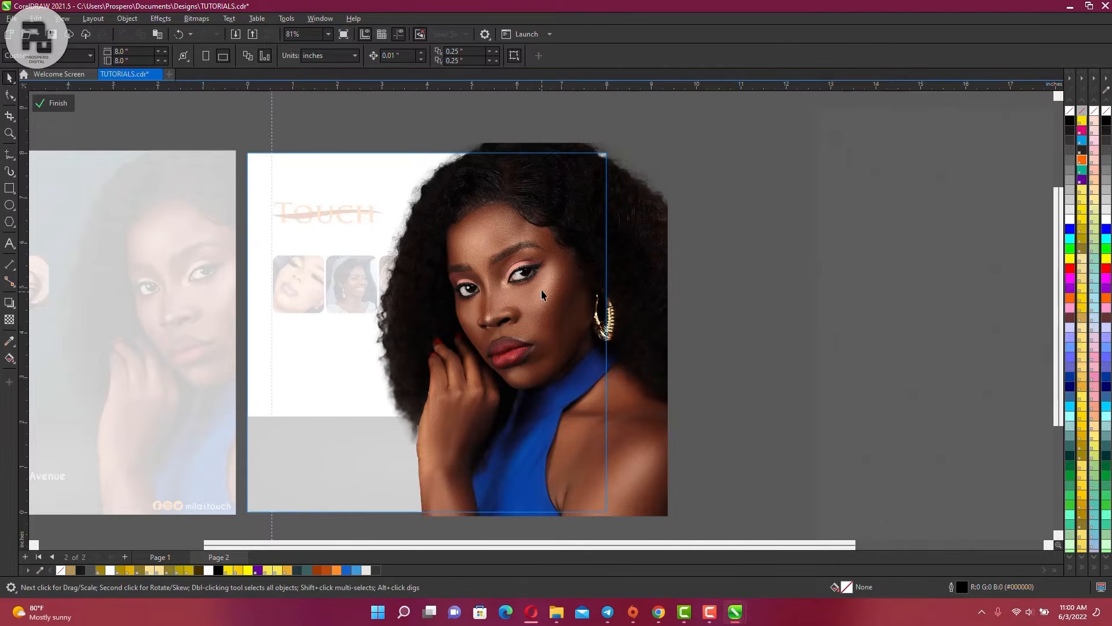
{"action": "left_click", "coordinate": [572, 286]}
{"action": "scroll", "coordinate": [572, 287], "scroll_direction": "down", "scroll_amount": 2}
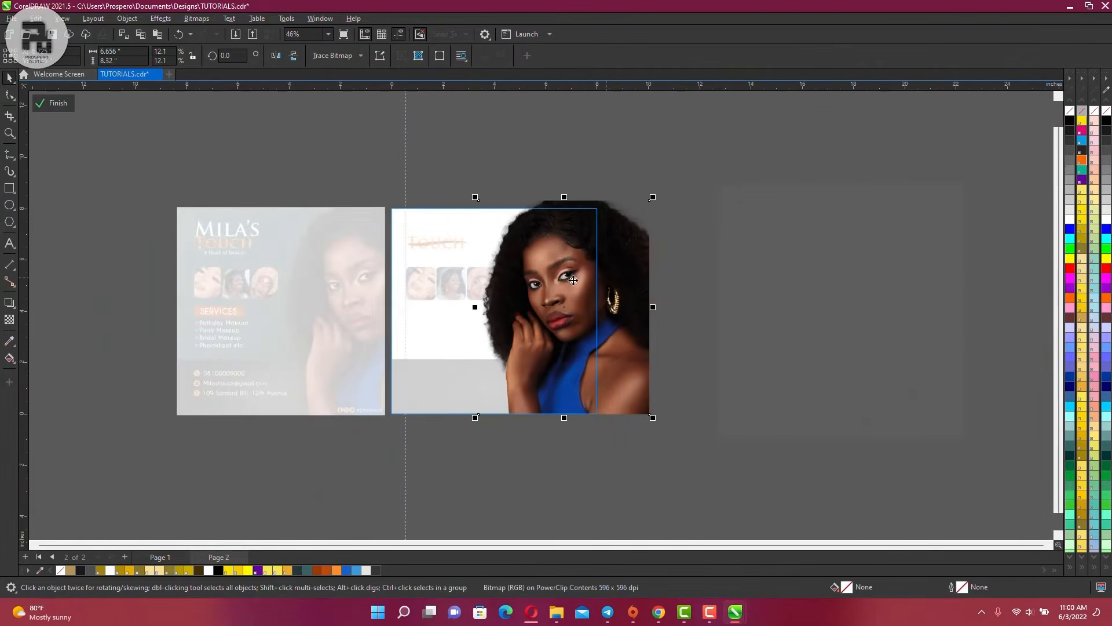
{"action": "scroll", "coordinate": [370, 266], "scroll_direction": "up", "scroll_amount": 3}
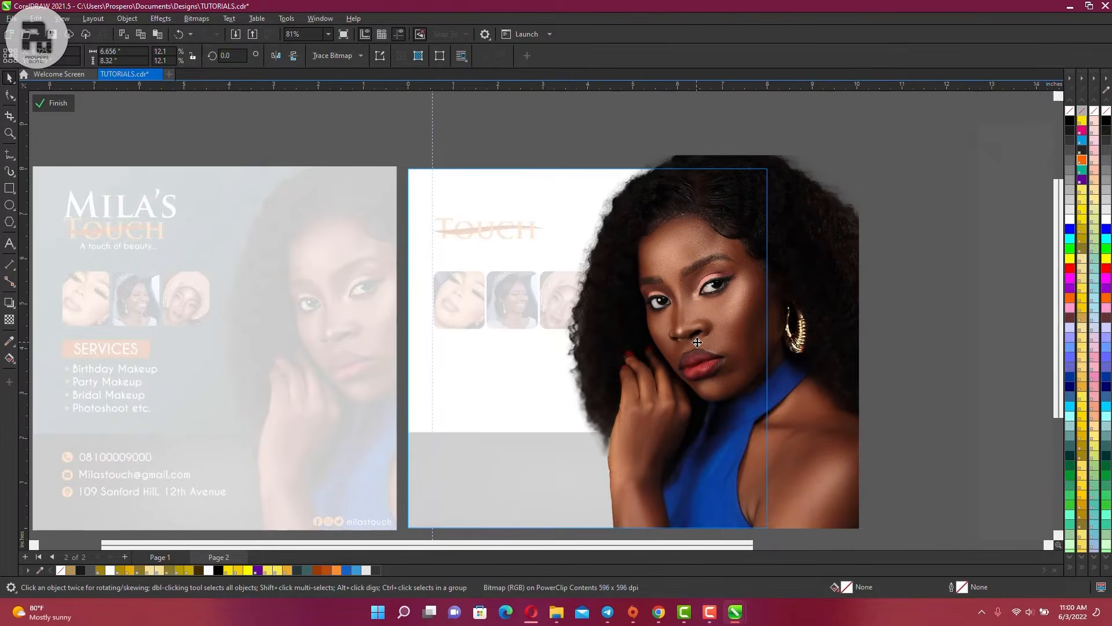
{"action": "left_click_drag", "start_coordinate": [698, 342], "coordinate": [702, 316]}
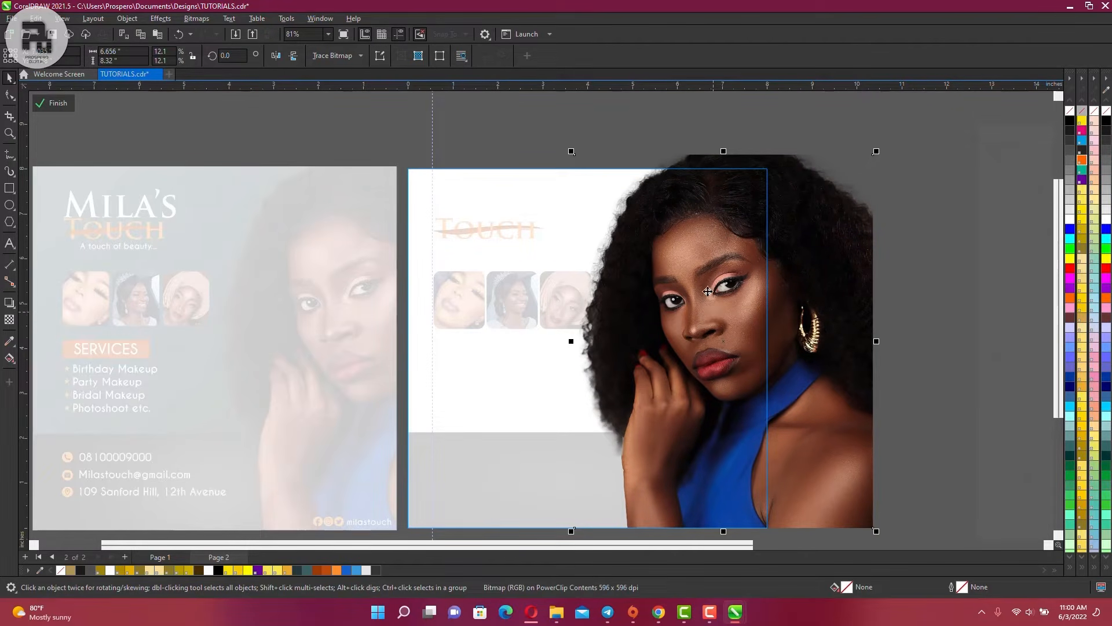
{"action": "scroll", "coordinate": [708, 292], "scroll_direction": "down", "scroll_amount": 2}
{"action": "scroll", "coordinate": [708, 324], "scroll_direction": "up", "scroll_amount": 1}
{"action": "scroll", "coordinate": [718, 442], "scroll_direction": "up", "scroll_amount": 3}
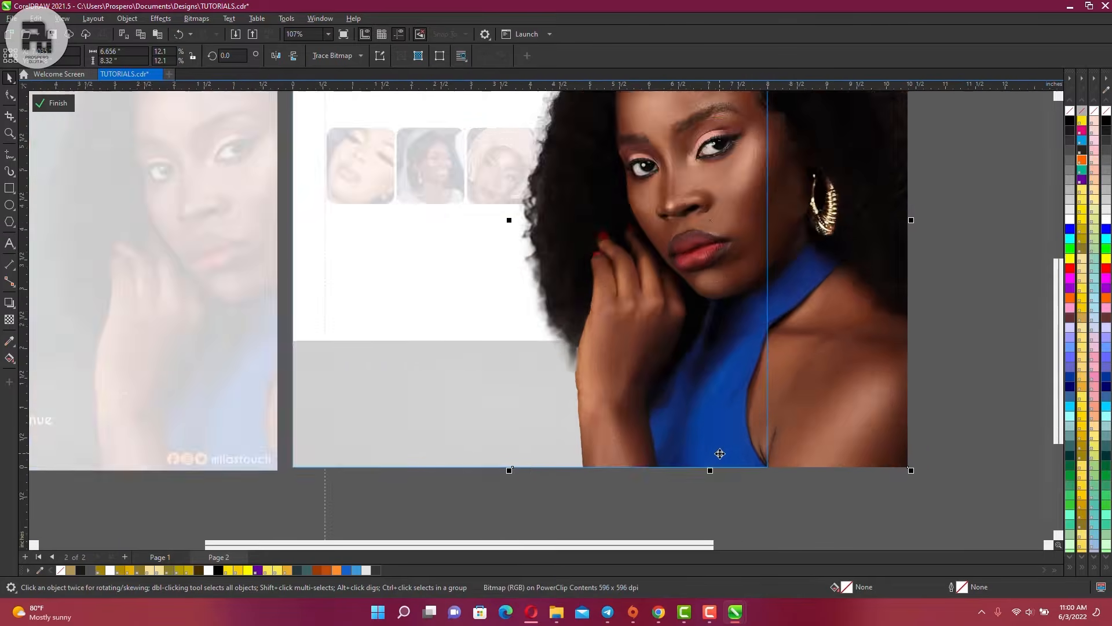
{"action": "scroll", "coordinate": [719, 454], "scroll_direction": "up", "scroll_amount": 2}
{"action": "scroll", "coordinate": [715, 405], "scroll_direction": "down", "scroll_amount": 3}
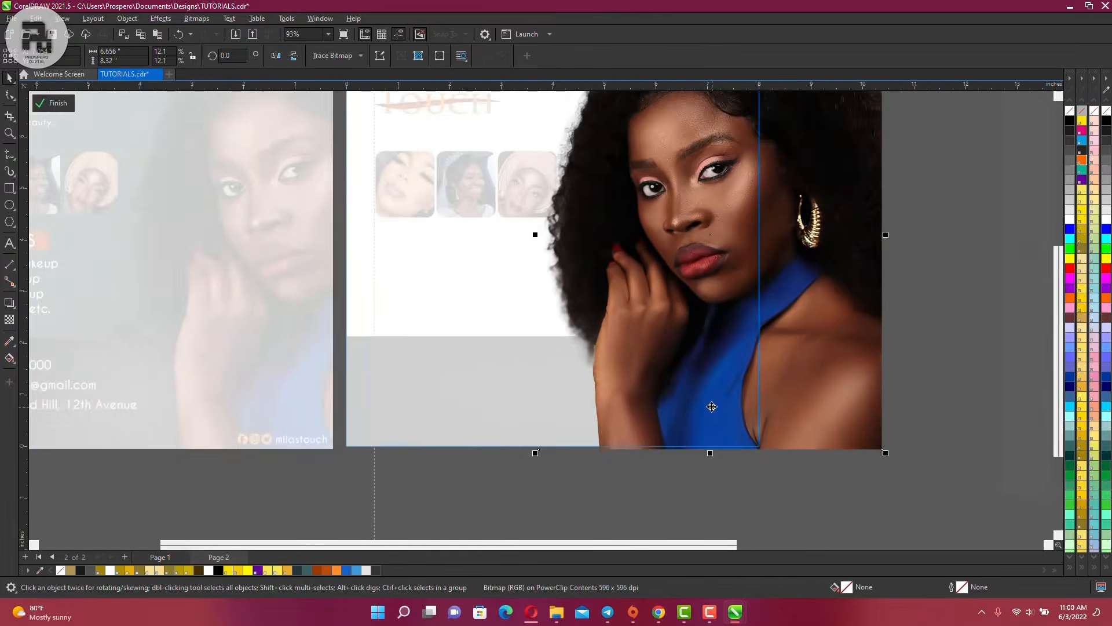
{"action": "scroll", "coordinate": [712, 407], "scroll_direction": "down", "scroll_amount": 2}
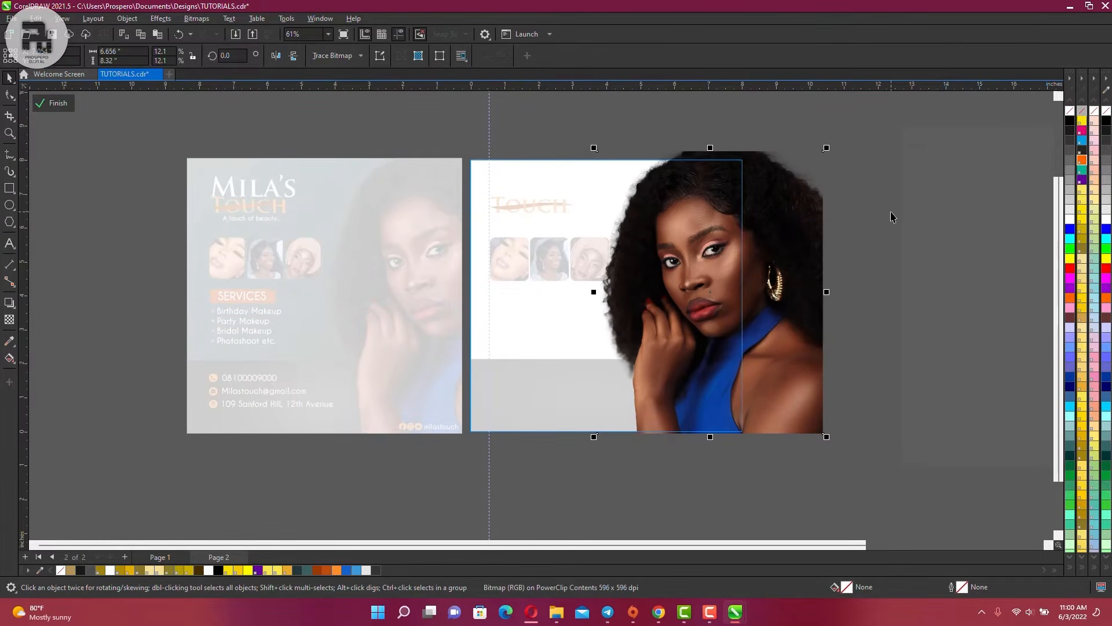
Finish the portrait's PowerClip and shrink the three-photo row slightly
{"action": "left_click", "coordinate": [54, 102]}
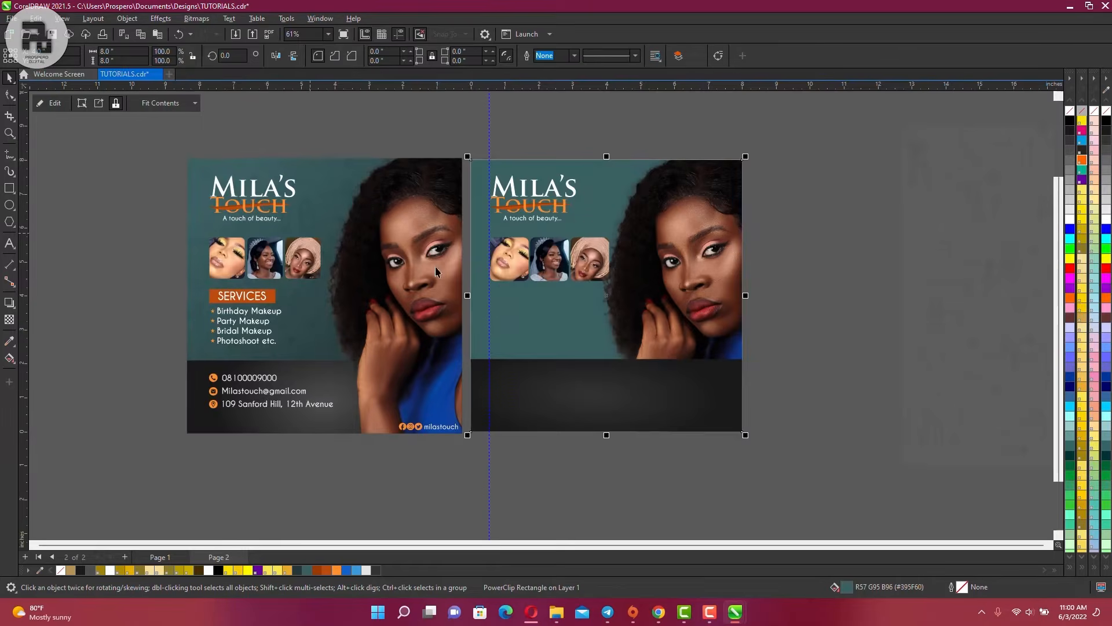
{"action": "scroll", "coordinate": [571, 280], "scroll_direction": "up", "scroll_amount": 2}
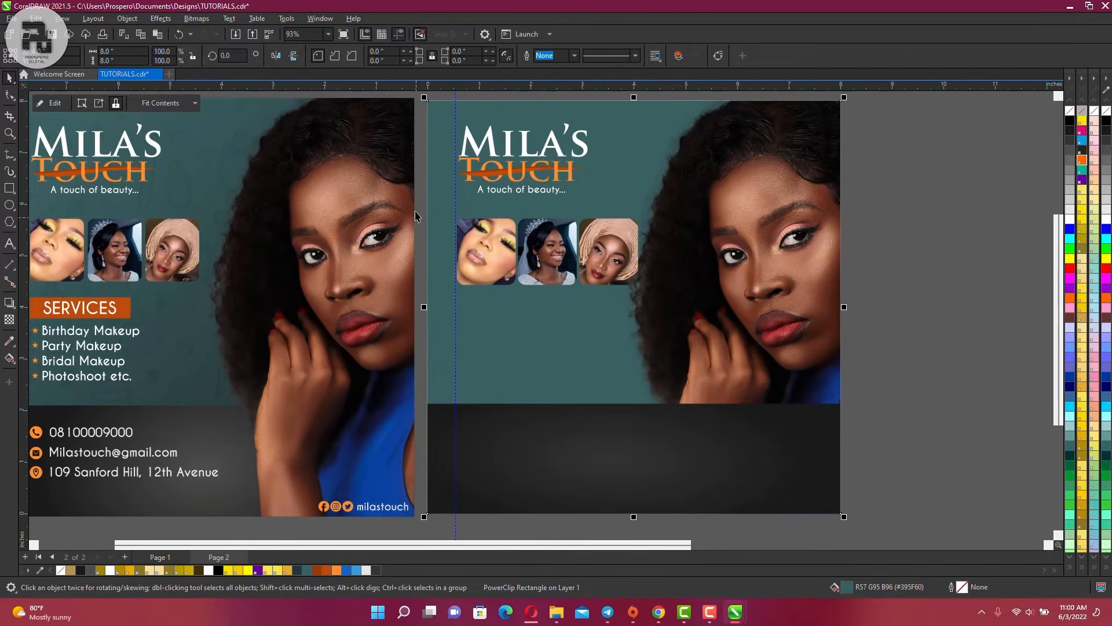
{"action": "left_click", "coordinate": [634, 281]}
{"action": "left_click_drag", "start_coordinate": [638, 288], "coordinate": [623, 283]}
{"action": "left_click", "coordinate": [859, 252]}
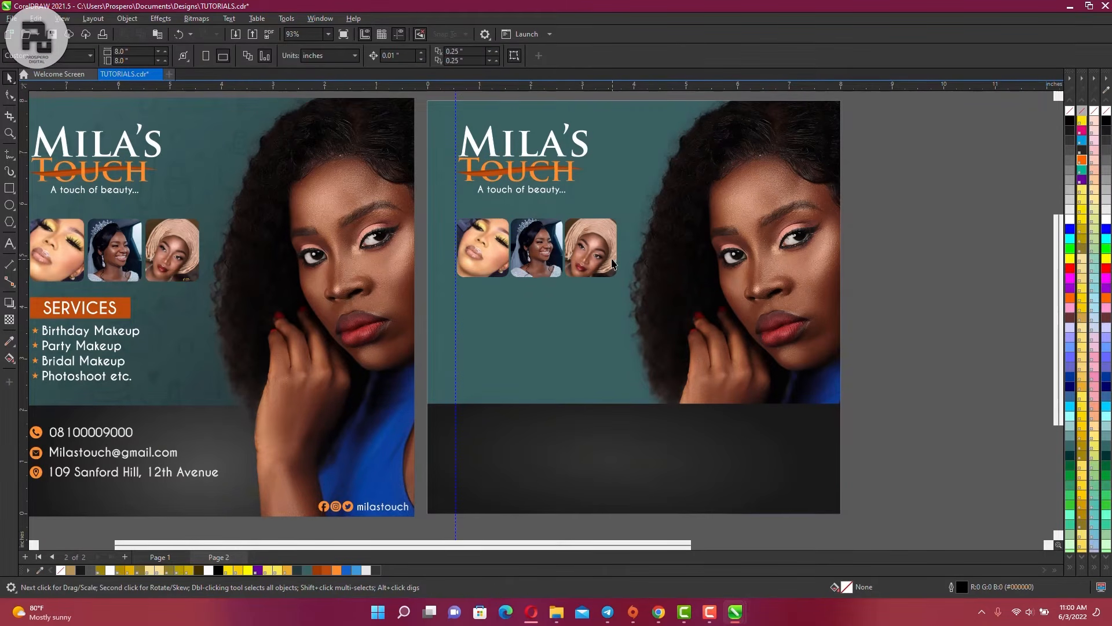
Cut the dark gradient footer band off page 2
{"action": "scroll", "coordinate": [658, 268], "scroll_direction": "down", "scroll_amount": 3}
{"action": "scroll", "coordinate": [689, 211], "scroll_direction": "up", "scroll_amount": 2}
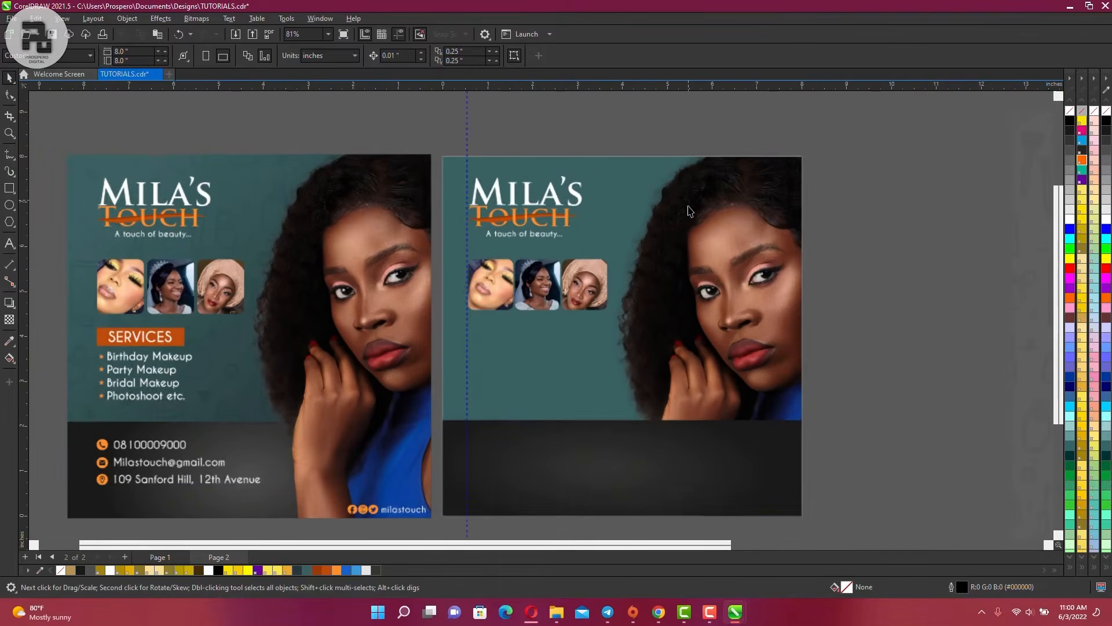
{"action": "left_click", "coordinate": [638, 452]}
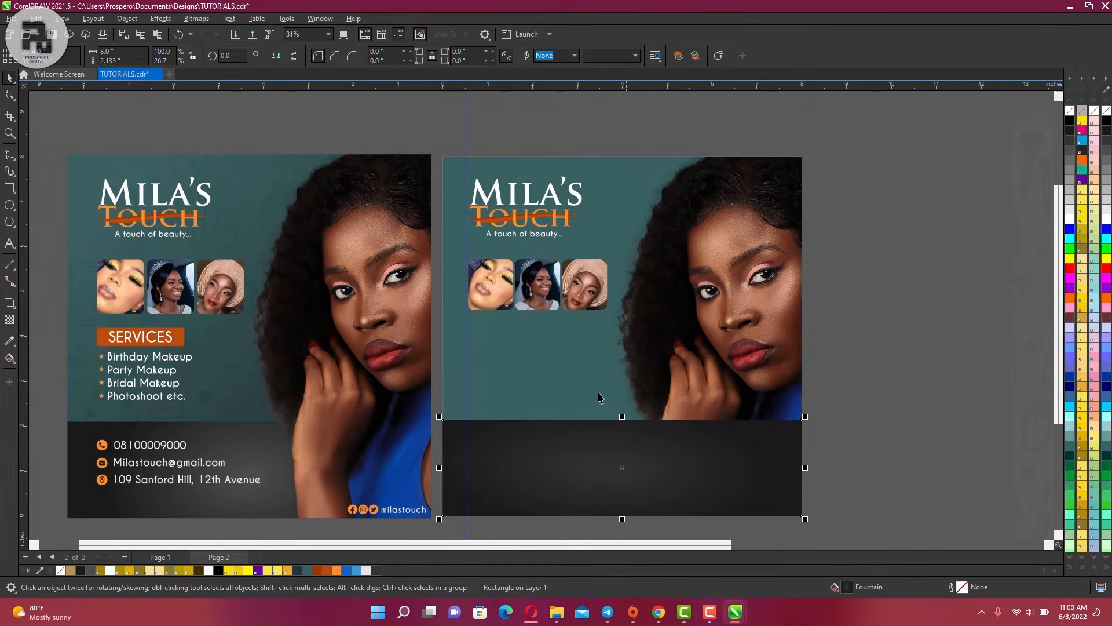
{"action": "scroll", "coordinate": [628, 422], "scroll_direction": "down", "scroll_amount": 2}
{"action": "scroll", "coordinate": [628, 406], "scroll_direction": "up", "scroll_amount": 4}
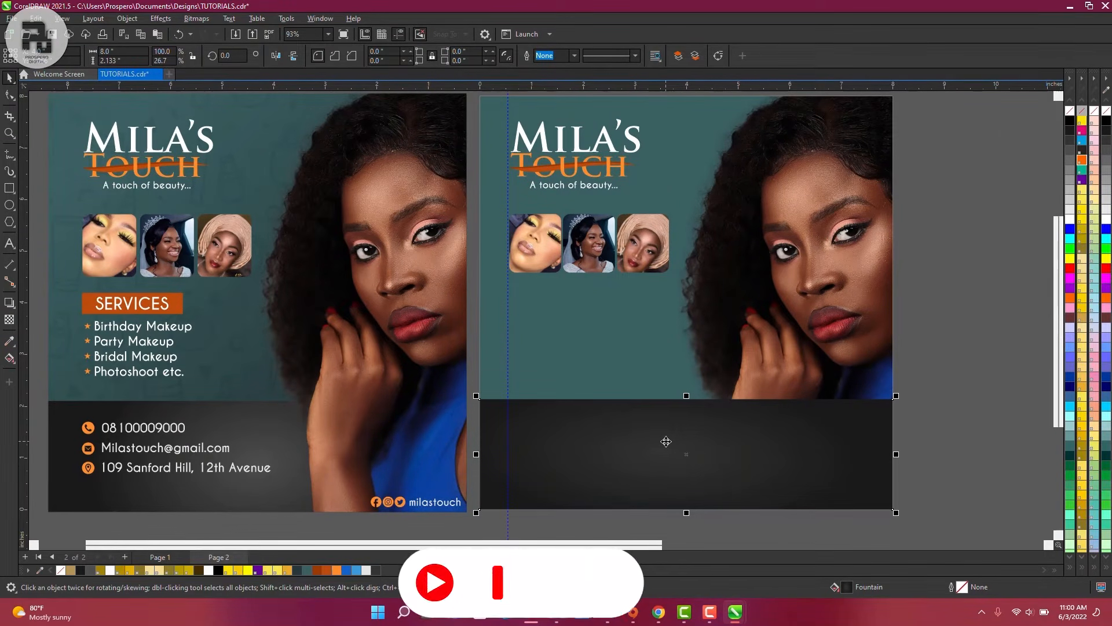
{"action": "key", "text": "Delete"}
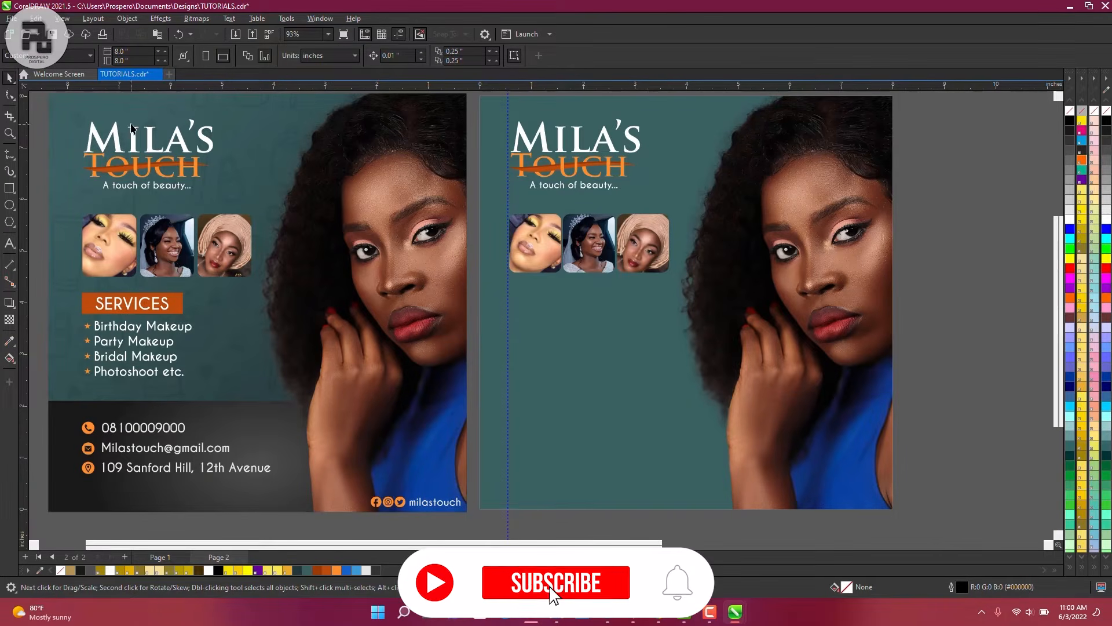
Paste the dark footer band into page 2's clipped background and send it behind the portrait
{"action": "left_click", "coordinate": [547, 397]}
{"action": "left_click", "coordinate": [55, 103]}
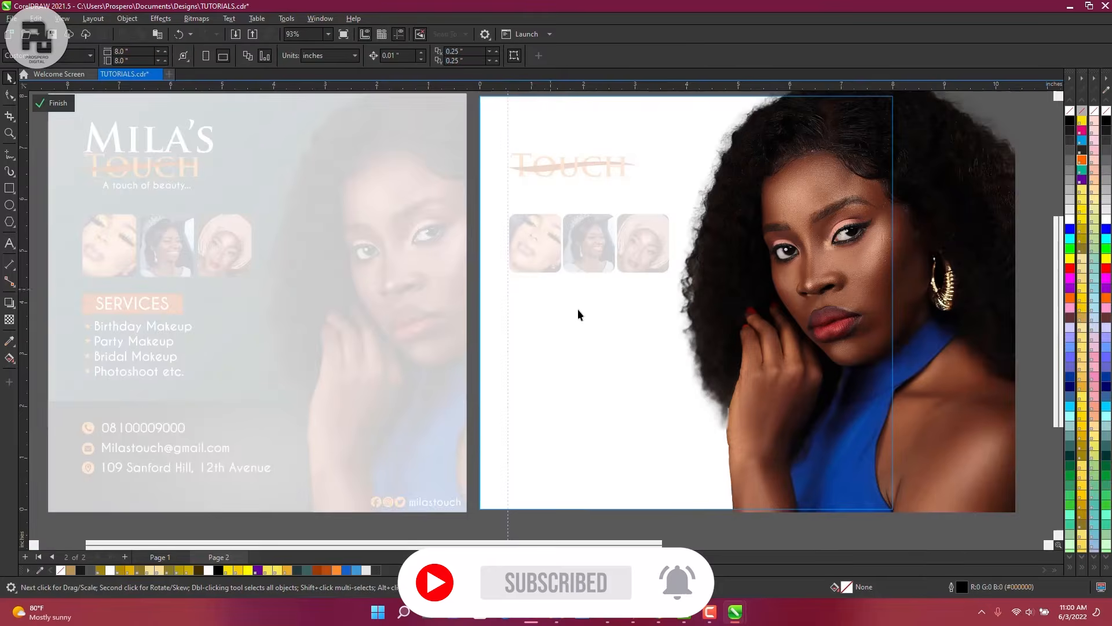
{"action": "key", "text": "ctrl+v"}
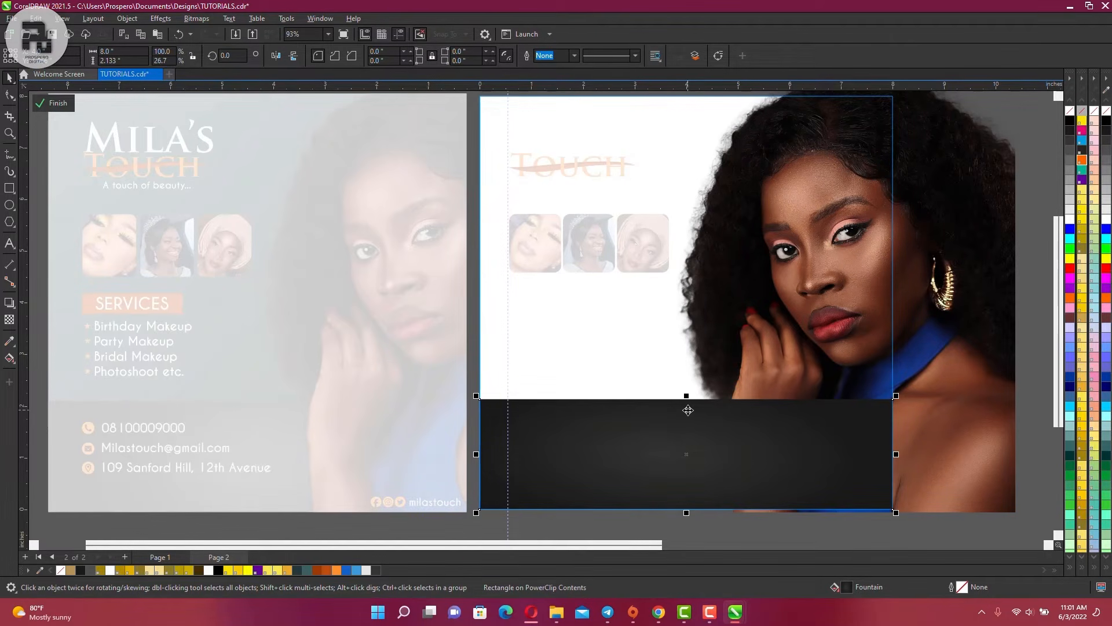
{"action": "right_click", "coordinate": [641, 440]}
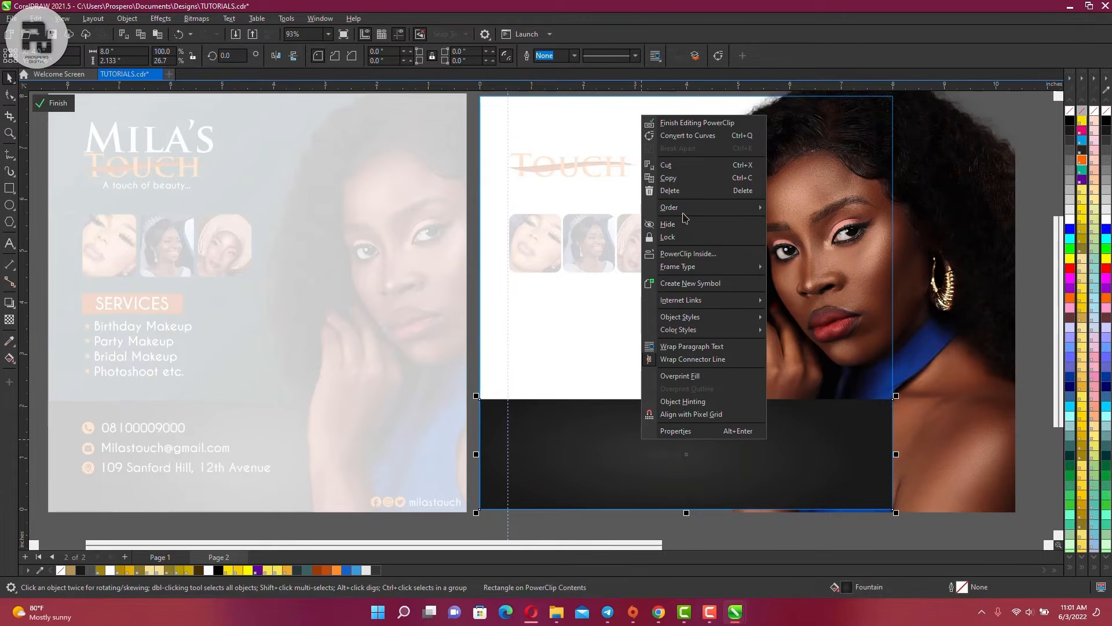
{"action": "mouse_move", "coordinate": [684, 212]}
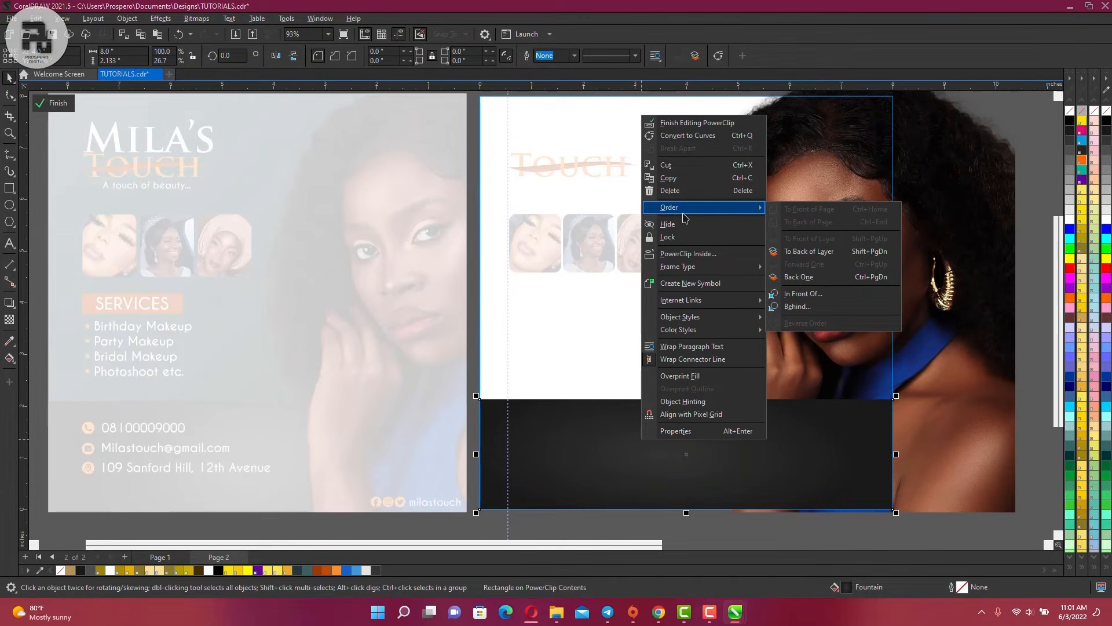
{"action": "left_click", "coordinate": [830, 258]}
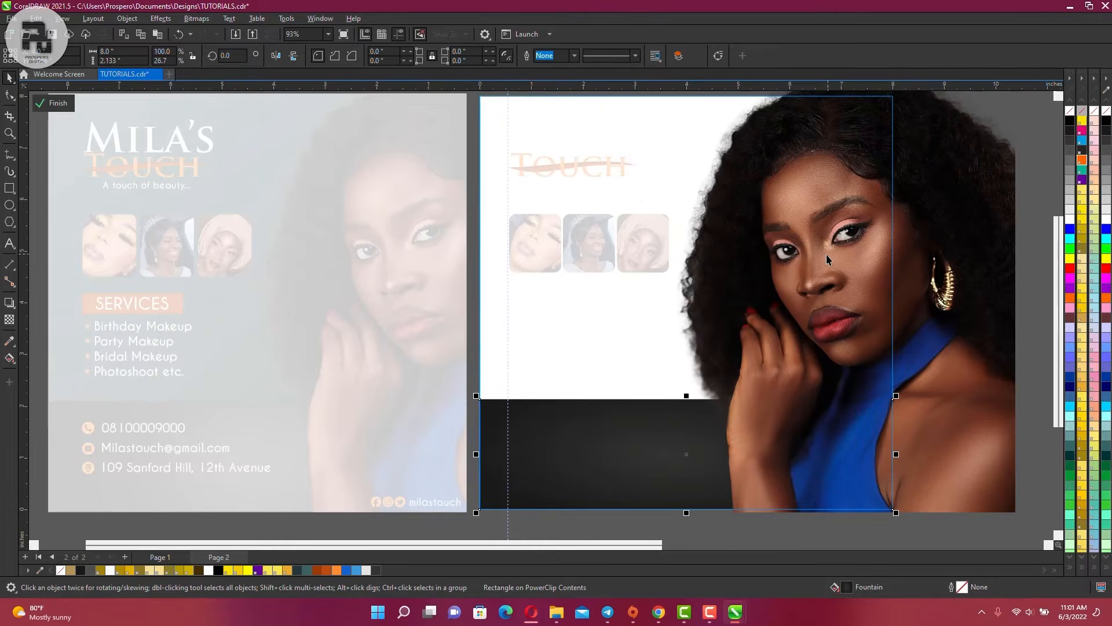
{"action": "left_click", "coordinate": [48, 107]}
{"action": "scroll", "coordinate": [515, 375], "scroll_direction": "down", "scroll_amount": 2}
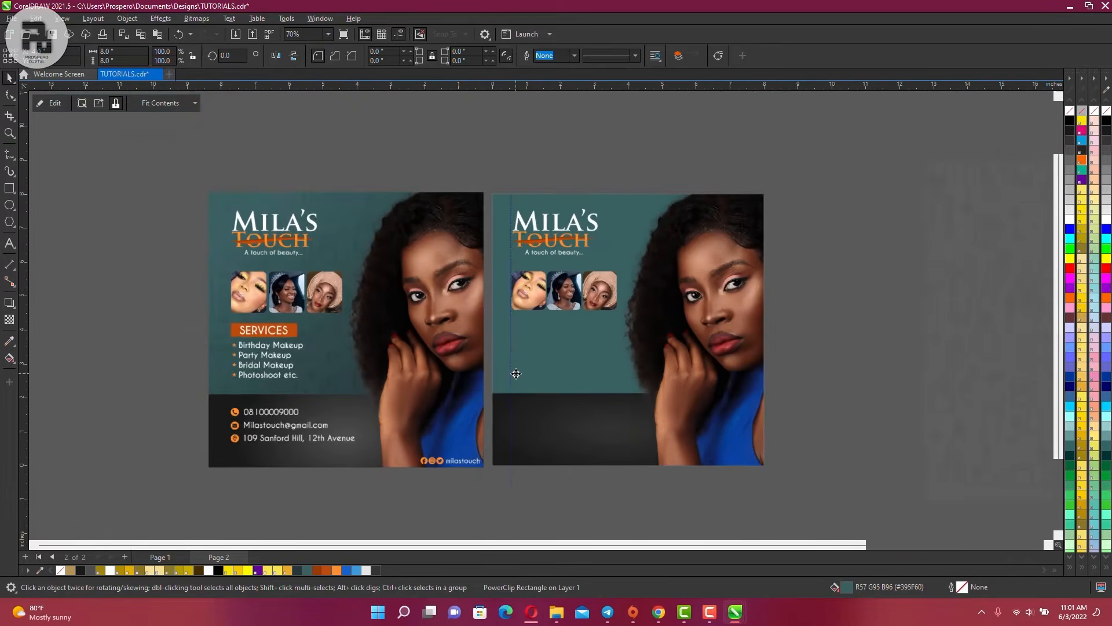
Select the existing SERVICES heading and services list to inspect them
{"action": "scroll", "coordinate": [584, 417], "scroll_direction": "up", "scroll_amount": 1}
{"action": "scroll", "coordinate": [583, 415], "scroll_direction": "up", "scroll_amount": 1}
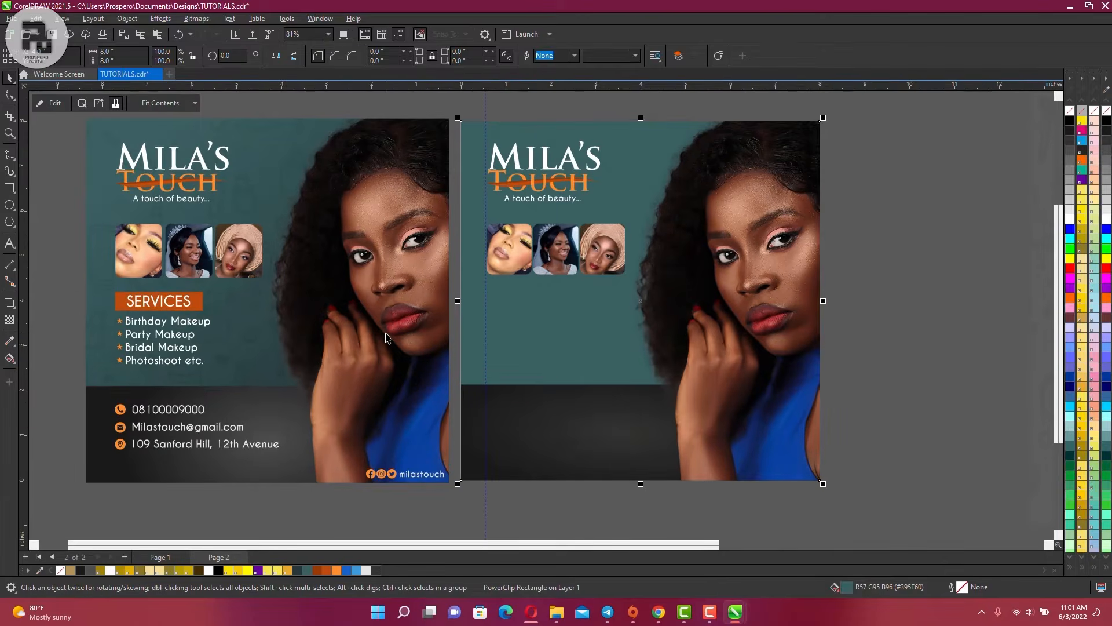
{"action": "left_click", "coordinate": [187, 307]}
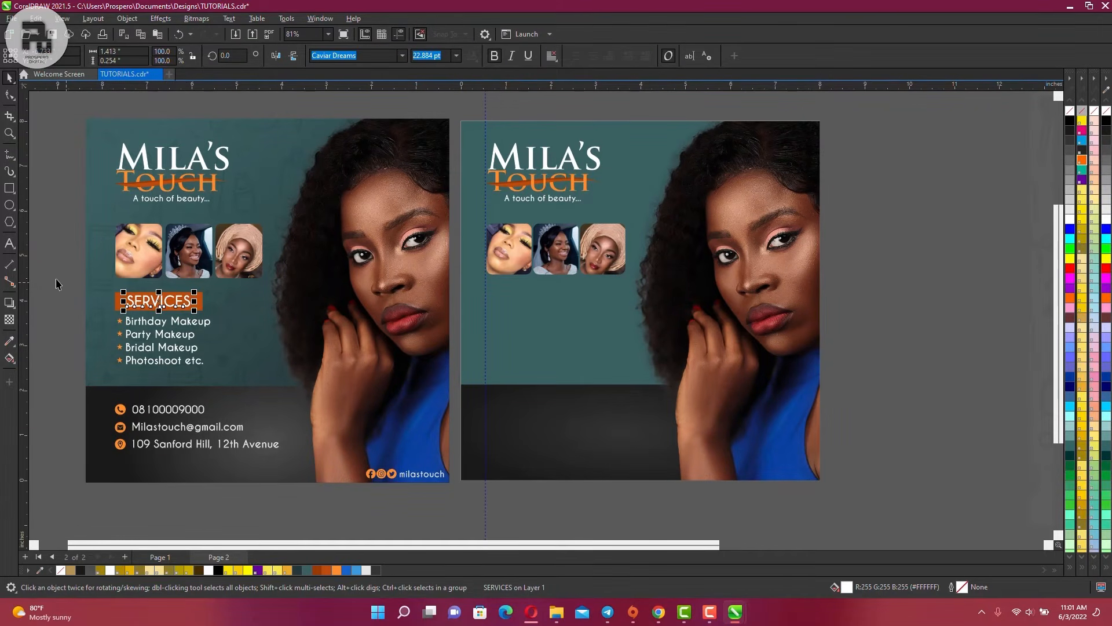
{"action": "left_click_drag", "start_coordinate": [52, 277], "coordinate": [70, 323]}
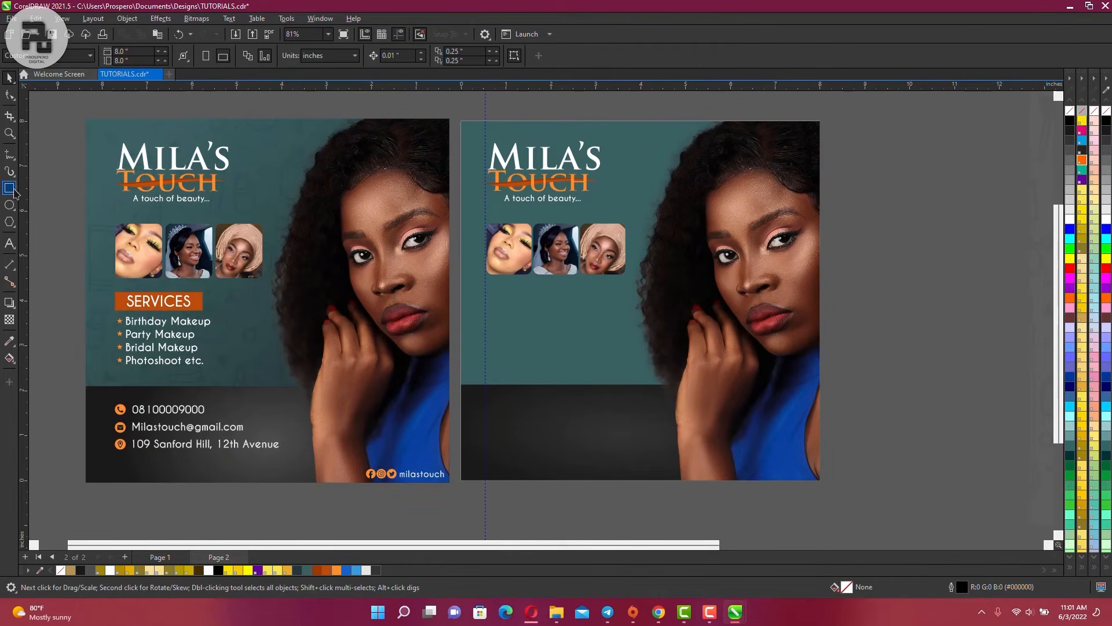
Draw a rectangle below the photos on page 2, filled orange with no outline
{"action": "left_click", "coordinate": [10, 189]}
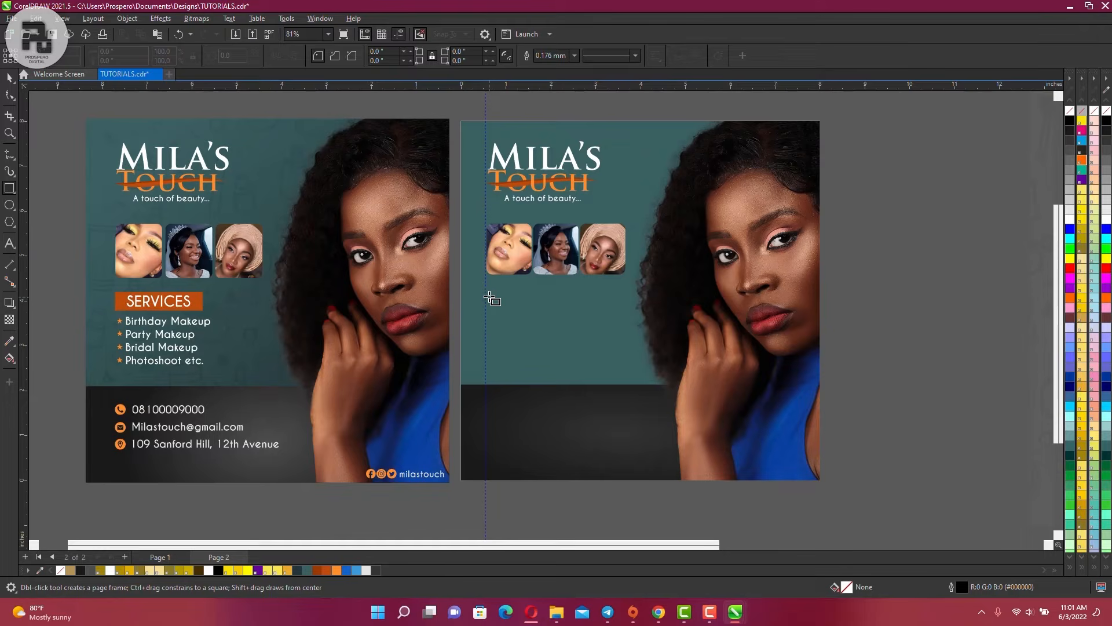
{"action": "left_click_drag", "start_coordinate": [486, 290], "coordinate": [580, 317]}
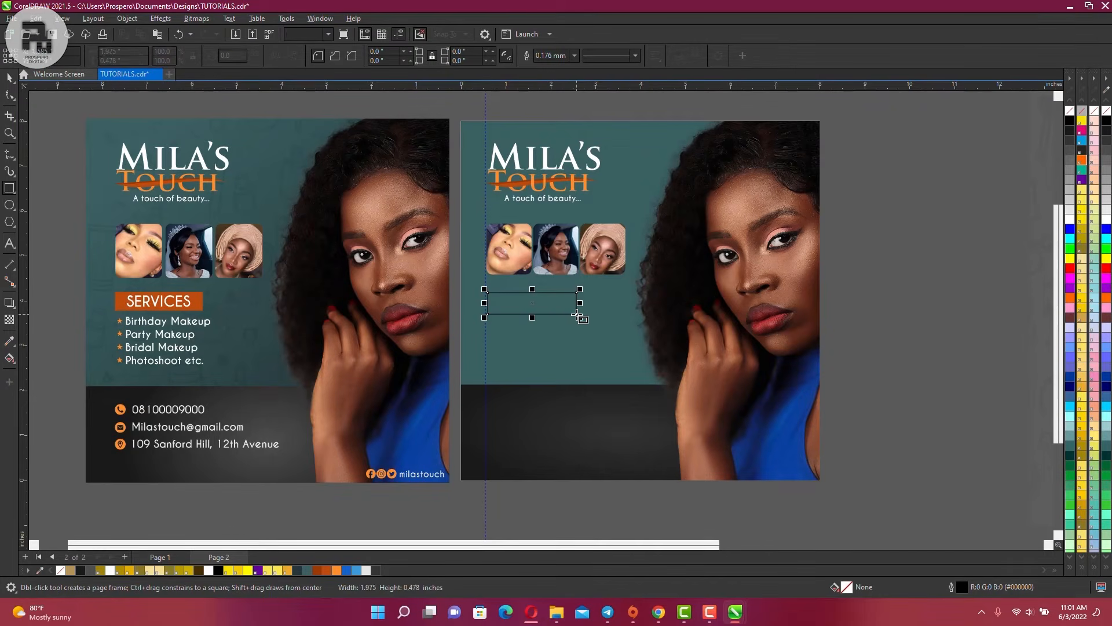
{"action": "left_click", "coordinate": [327, 570]}
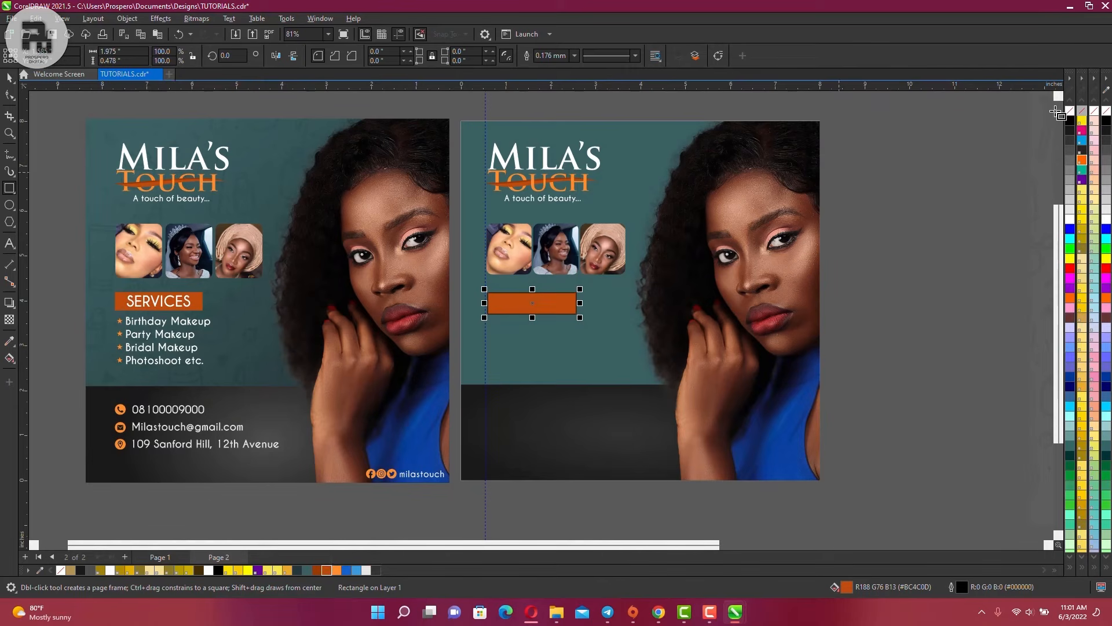
{"action": "right_click", "coordinate": [1069, 111]}
{"action": "key", "text": "space"}
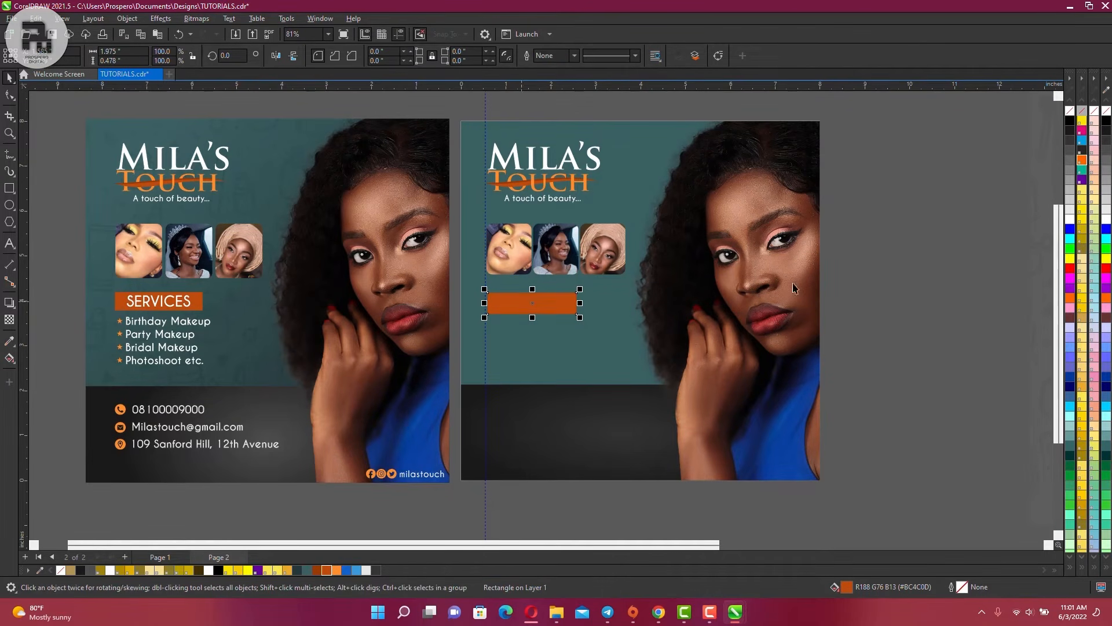
{"action": "left_click", "coordinate": [887, 240]}
Line the orange bar's left edge up with the guide
{"action": "left_click", "coordinate": [560, 304]}
{"action": "scroll", "coordinate": [527, 307], "scroll_direction": "up", "scroll_amount": 2}
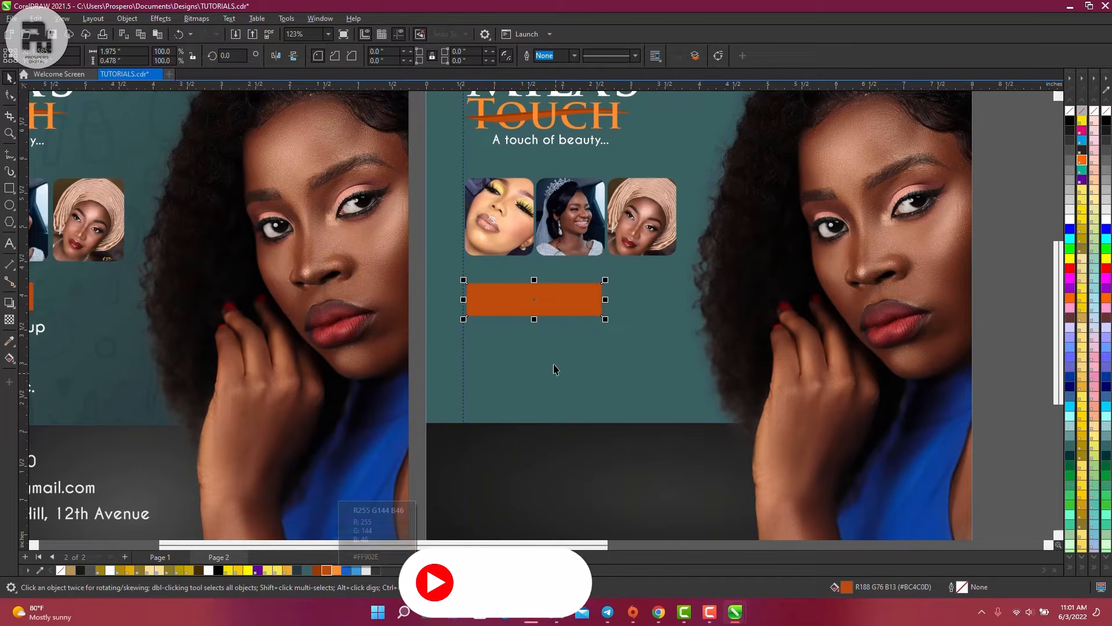
{"action": "scroll", "coordinate": [530, 371], "scroll_direction": "down", "scroll_amount": 2}
{"action": "scroll", "coordinate": [511, 332], "scroll_direction": "up", "scroll_amount": 3}
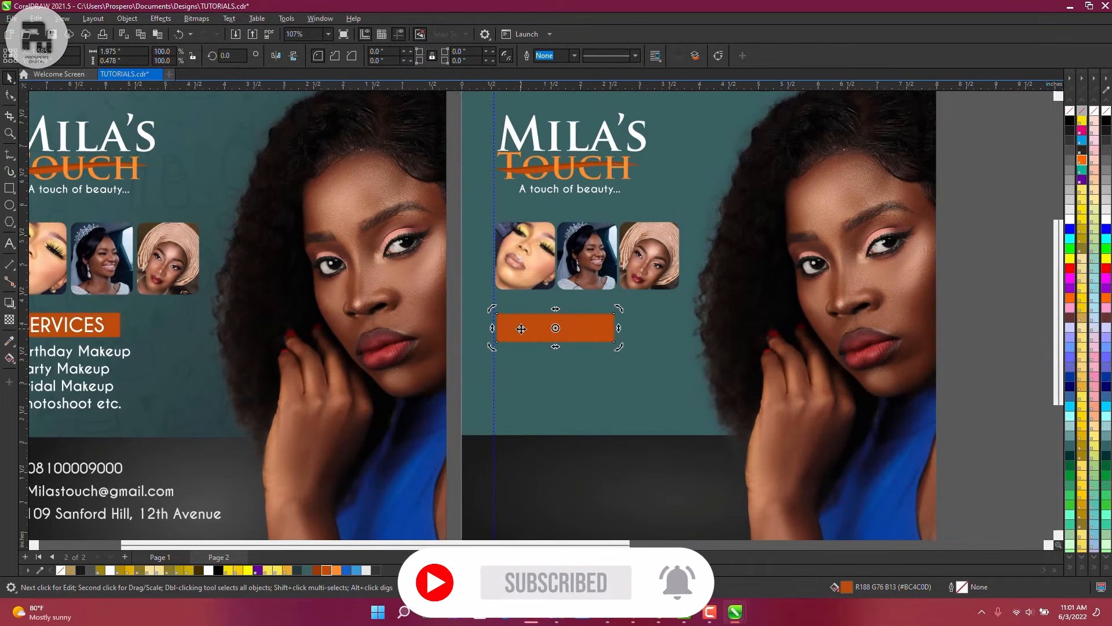
{"action": "left_click_drag", "start_coordinate": [521, 330], "coordinate": [519, 328]}
{"action": "scroll", "coordinate": [519, 328], "scroll_direction": "up", "scroll_amount": 4}
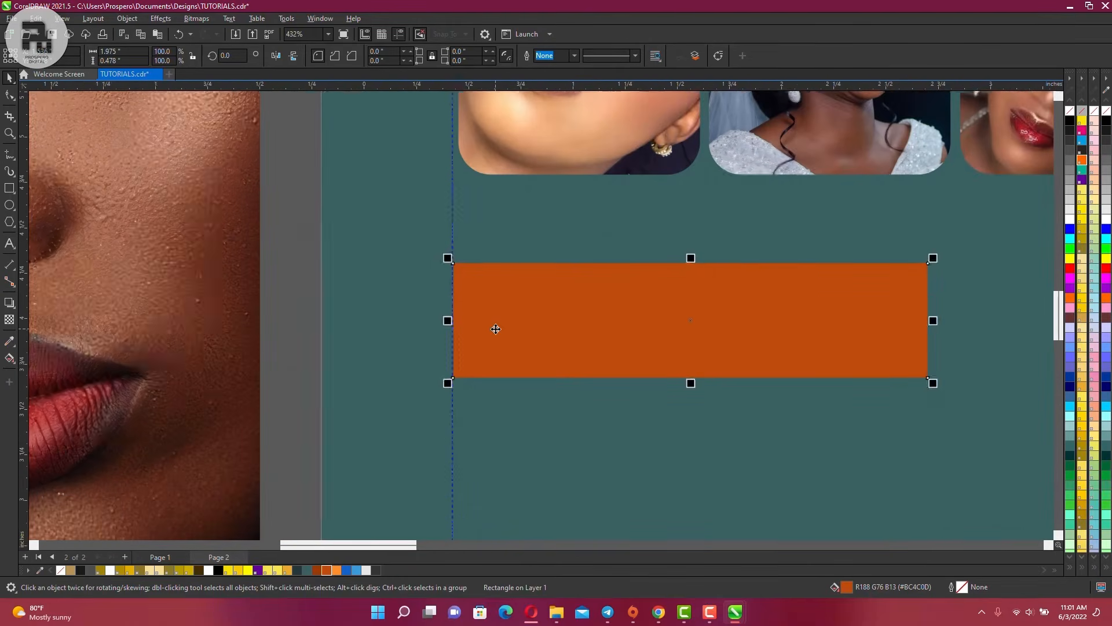
{"action": "scroll", "coordinate": [478, 306], "scroll_direction": "down", "scroll_amount": 5}
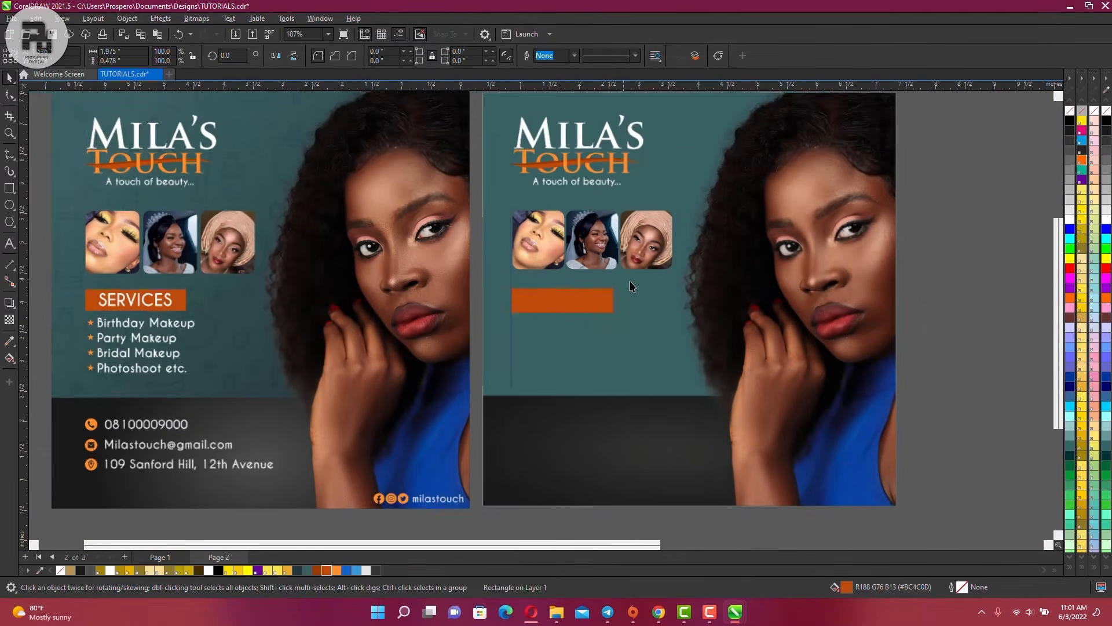
Type SERVICES as a new text object below the orange bar
{"action": "left_click", "coordinate": [10, 243]}
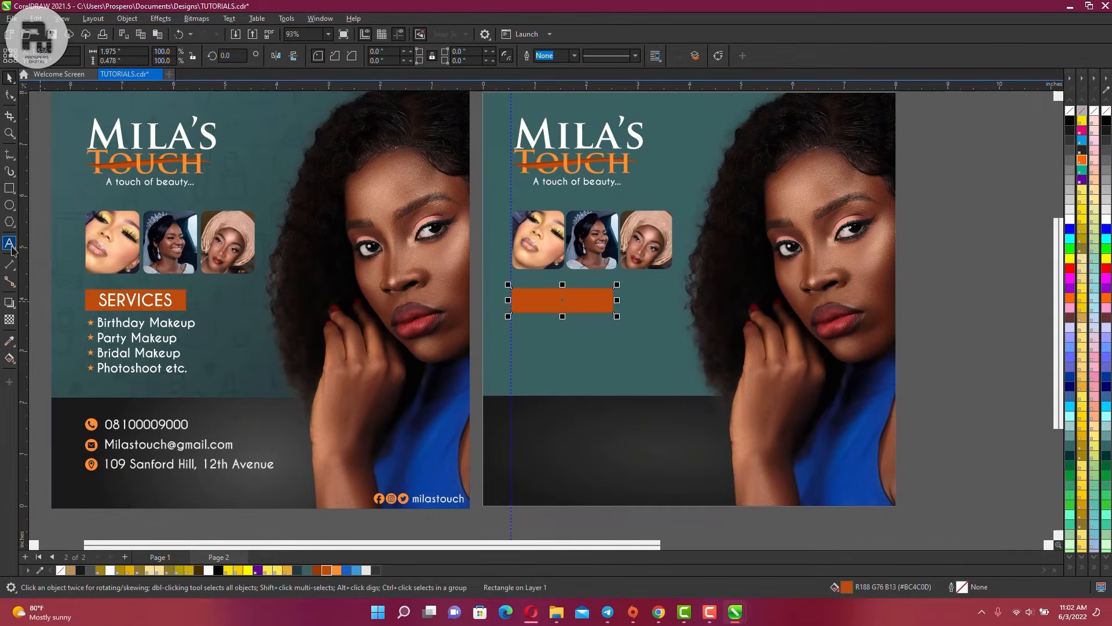
{"action": "left_click", "coordinate": [531, 356]}
{"action": "type", "text": "SERVICES"}
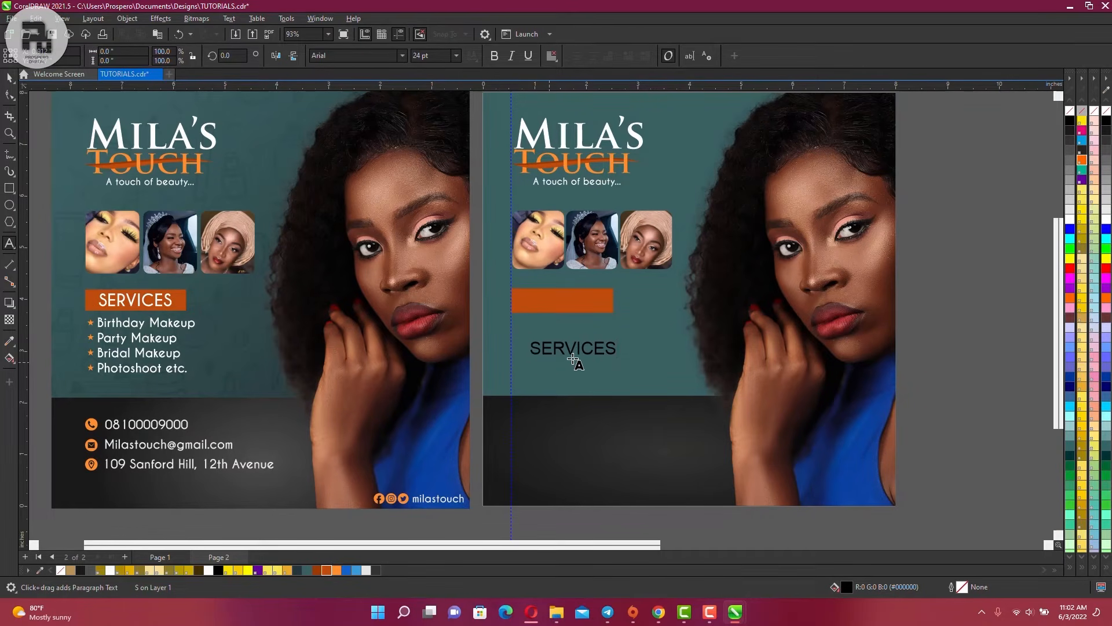
{"action": "key", "text": "Escape"}
{"action": "left_click", "coordinate": [9, 77]}
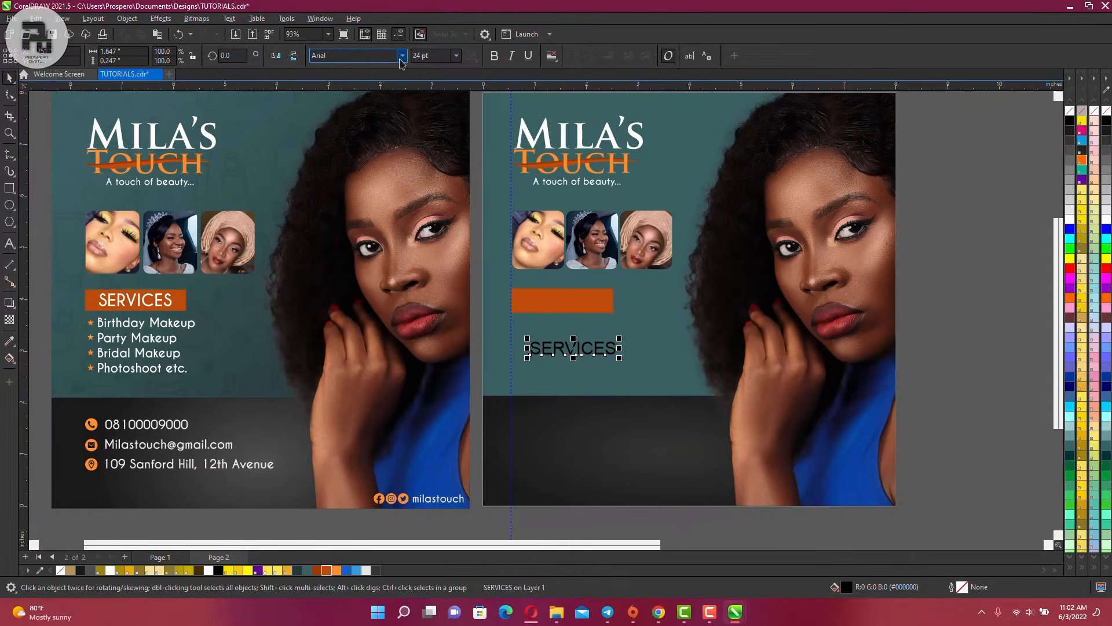
Set SERVICES to Caviar Dreams Bold and move it onto the orange bar
{"action": "left_click", "coordinate": [403, 57]}
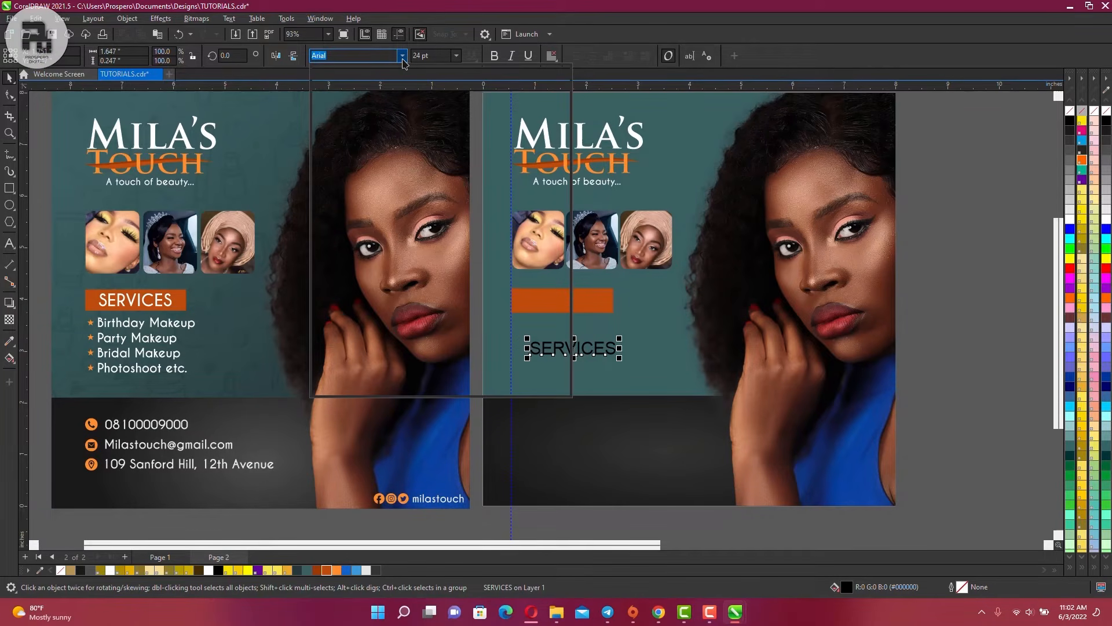
{"action": "type", "text": "CAV"}
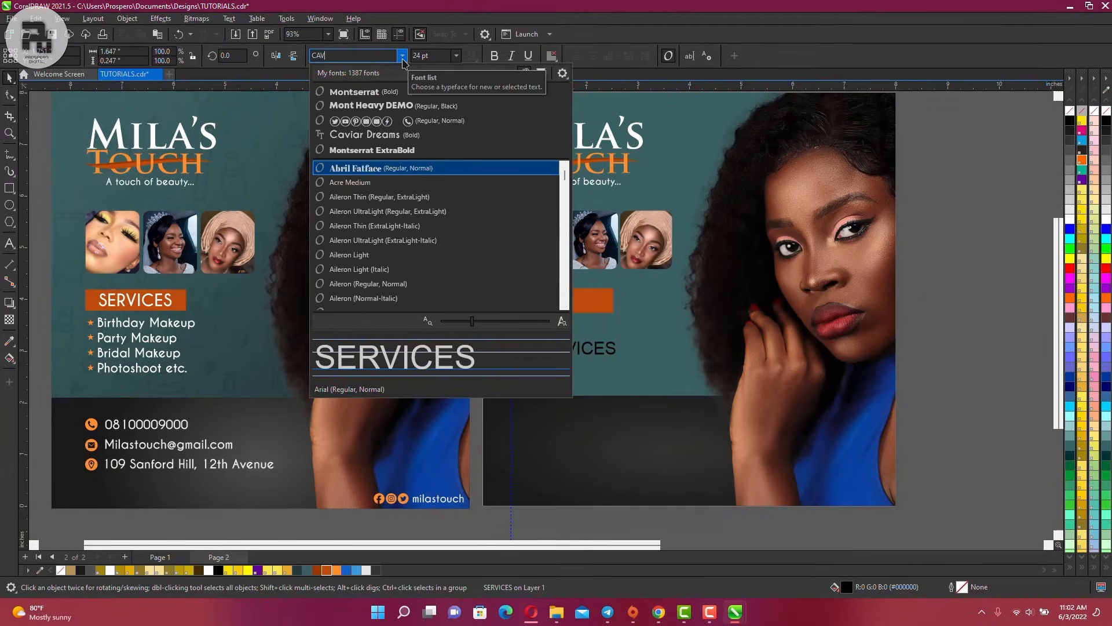
{"action": "type", "text": "IAR DREA"}
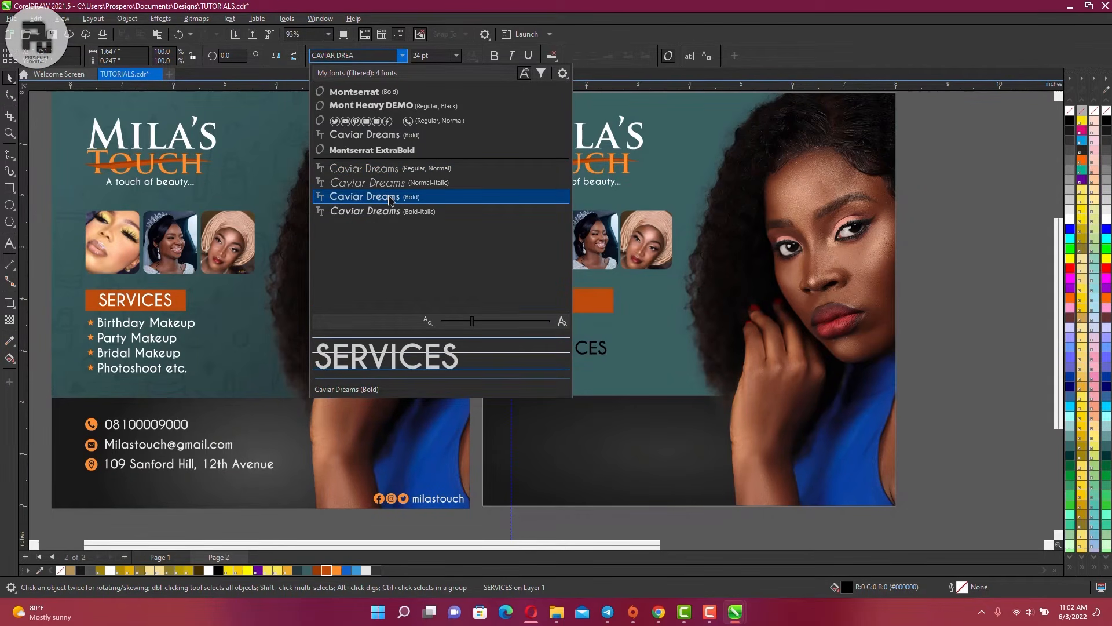
{"action": "left_click", "coordinate": [391, 199]}
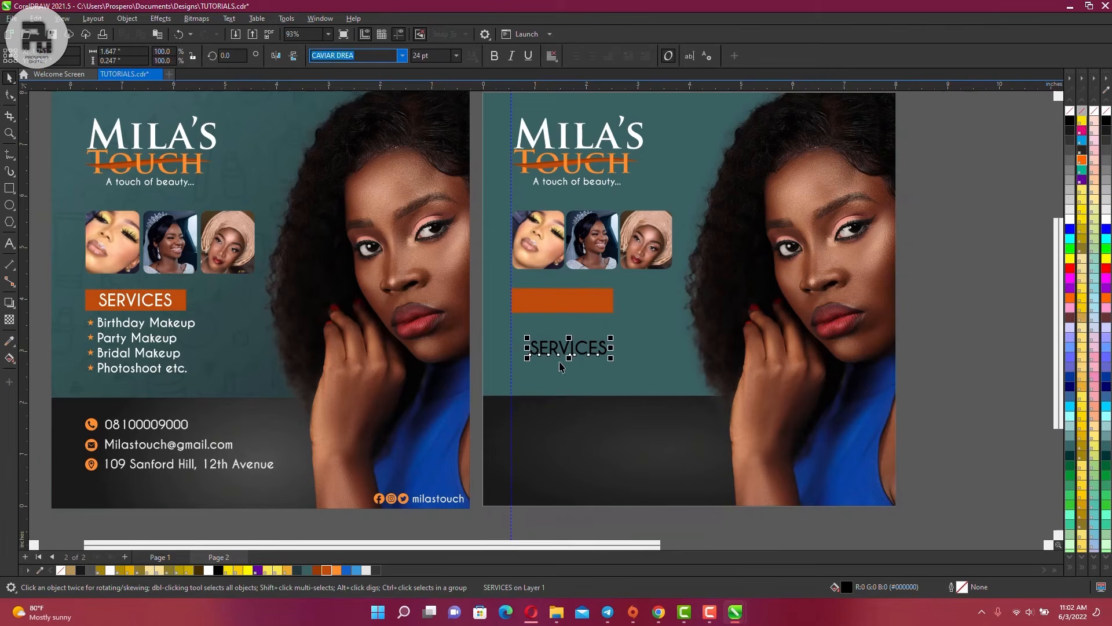
{"action": "left_click_drag", "start_coordinate": [569, 357], "coordinate": [562, 308]}
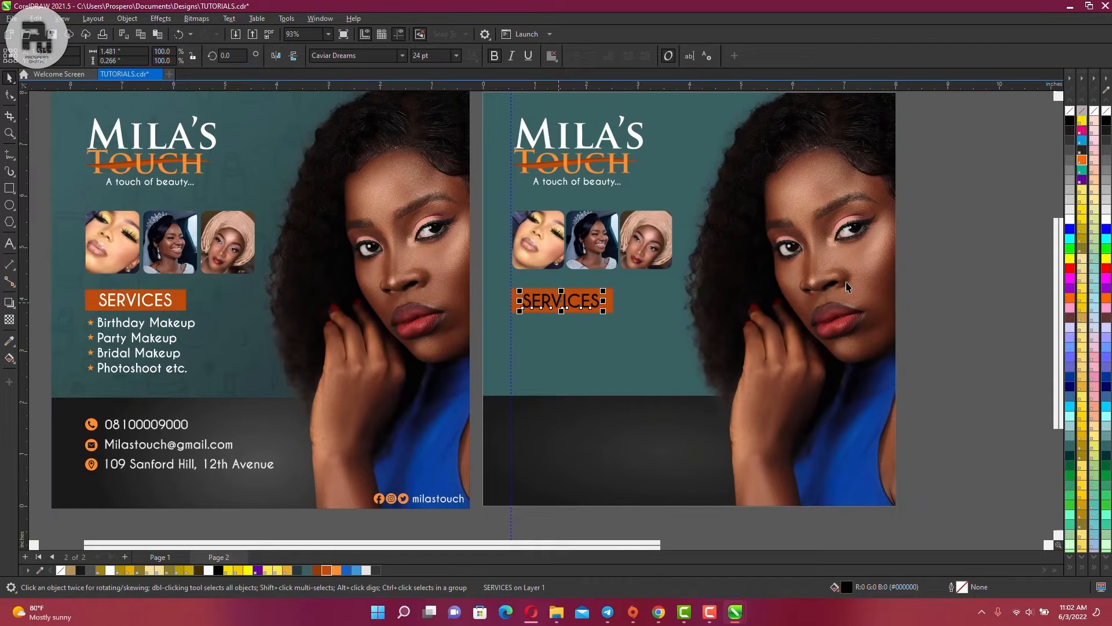
Make SERVICES white, centre it on the orange bar, and nudge it up slightly
{"action": "left_click", "coordinate": [1070, 219]}
{"action": "scroll", "coordinate": [578, 299], "scroll_direction": "up", "scroll_amount": 2}
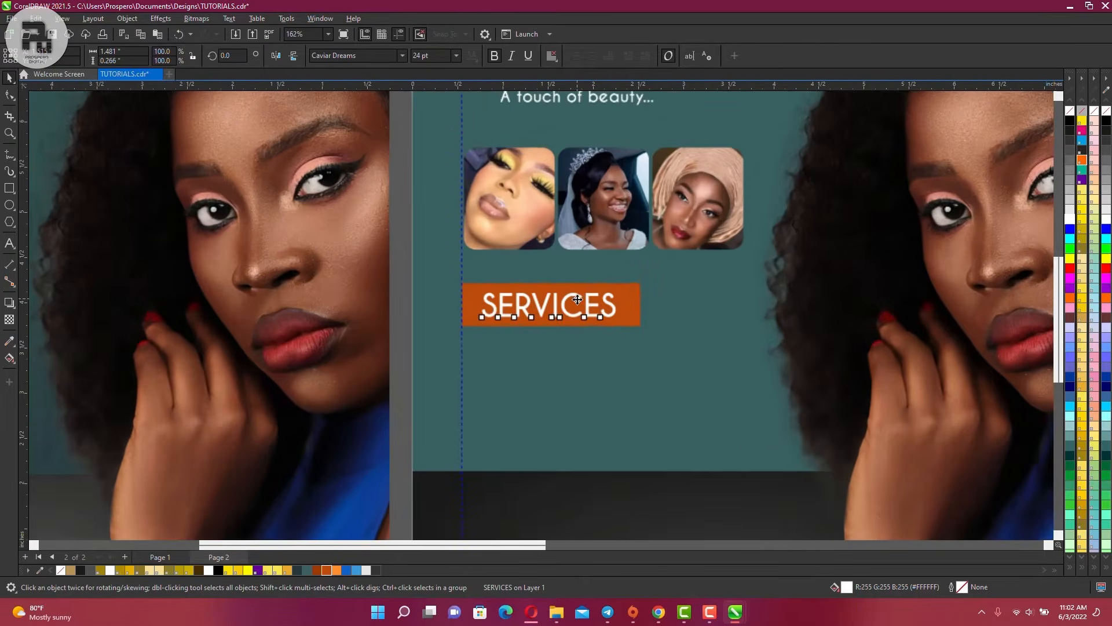
{"action": "scroll", "coordinate": [577, 300], "scroll_direction": "up", "scroll_amount": 1}
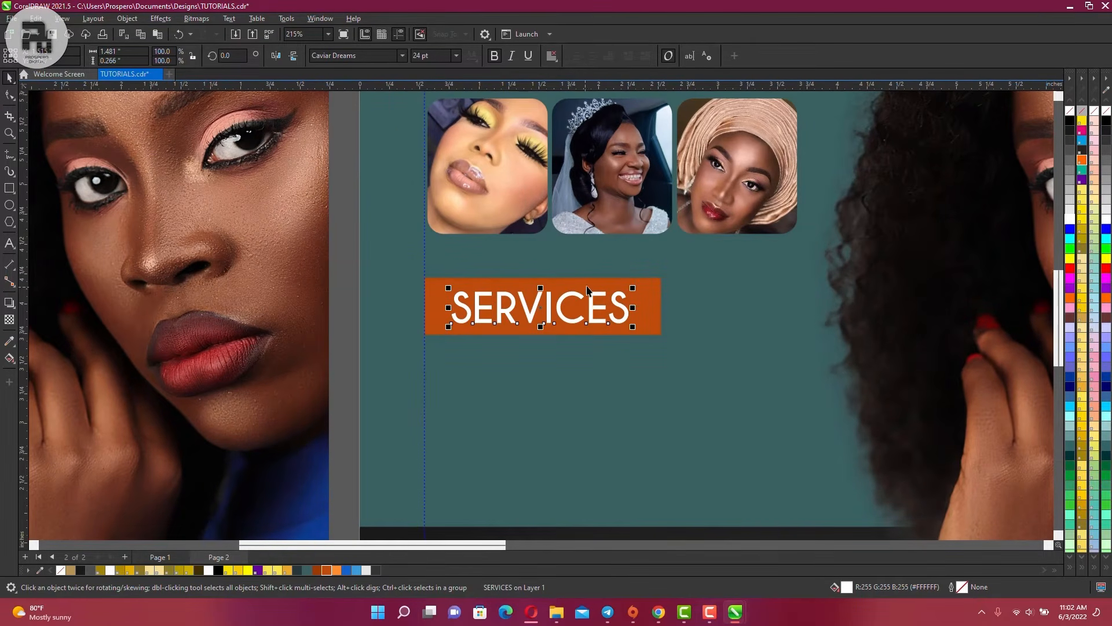
{"action": "left_click", "coordinate": [649, 297], "text": "shift"}
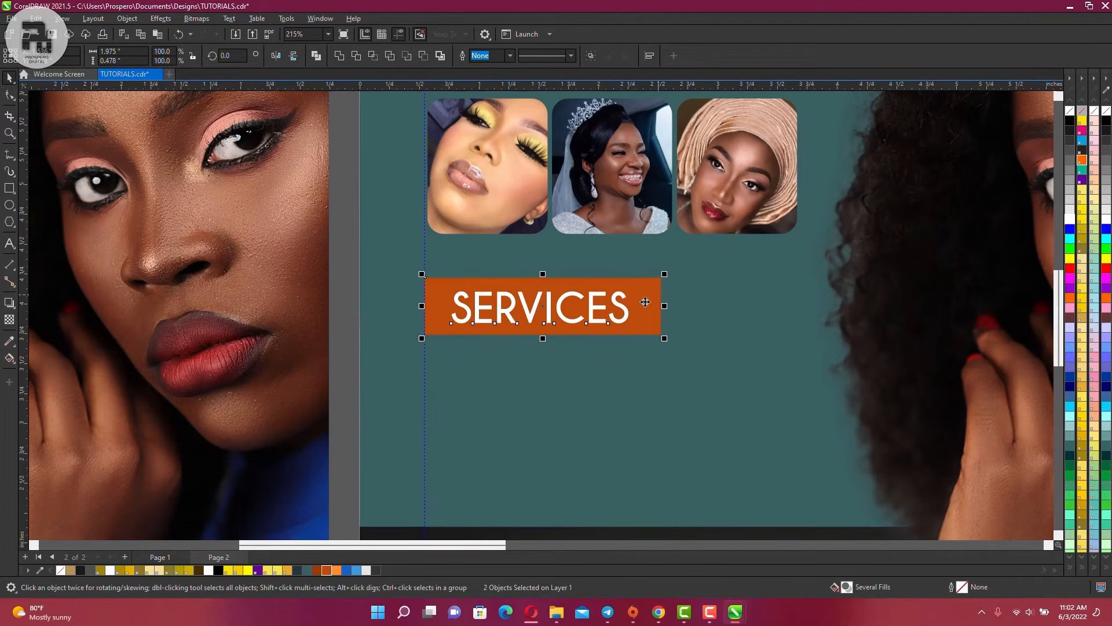
{"action": "key", "text": "c"}
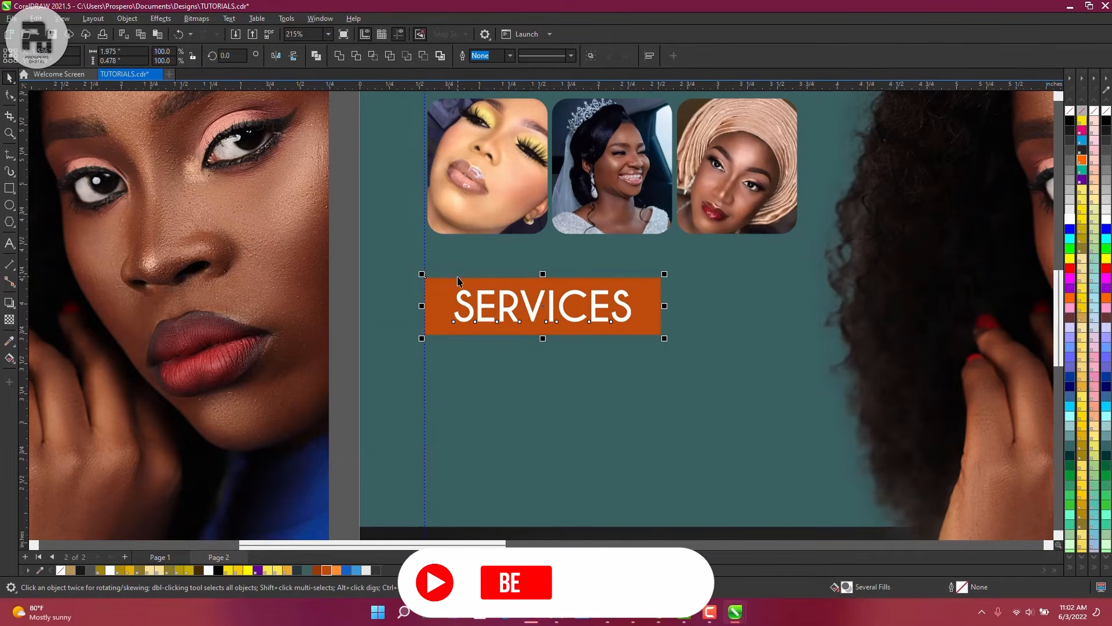
{"action": "scroll", "coordinate": [458, 280], "scroll_direction": "down", "scroll_amount": 1}
{"action": "scroll", "coordinate": [459, 280], "scroll_direction": "down", "scroll_amount": 3}
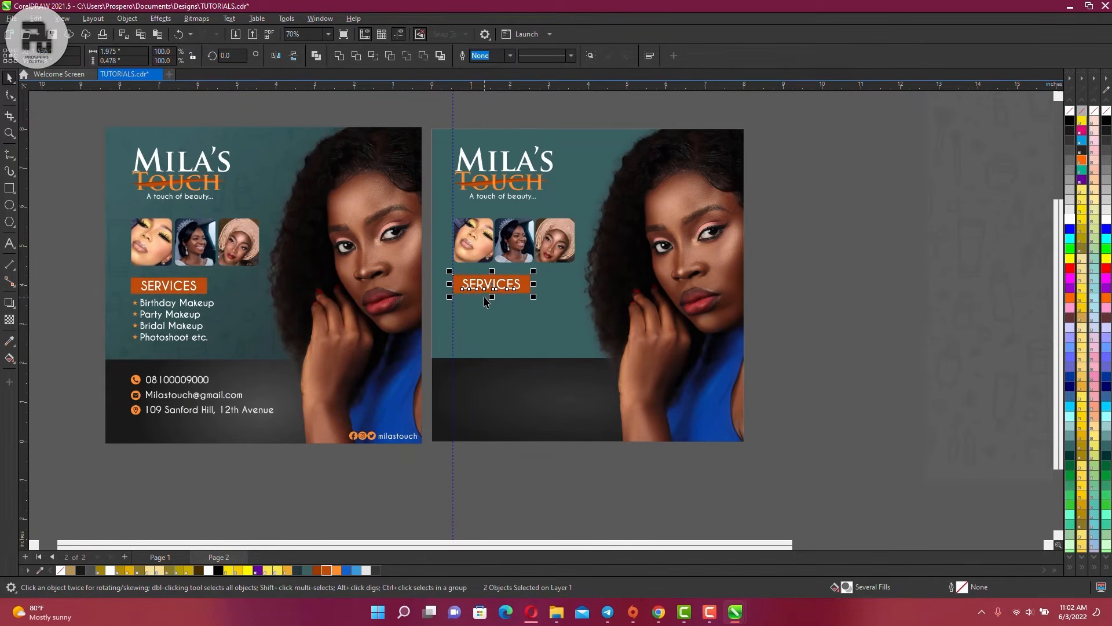
{"action": "key", "text": "Up"}
{"action": "scroll", "coordinate": [174, 321], "scroll_direction": "up", "scroll_amount": 1}
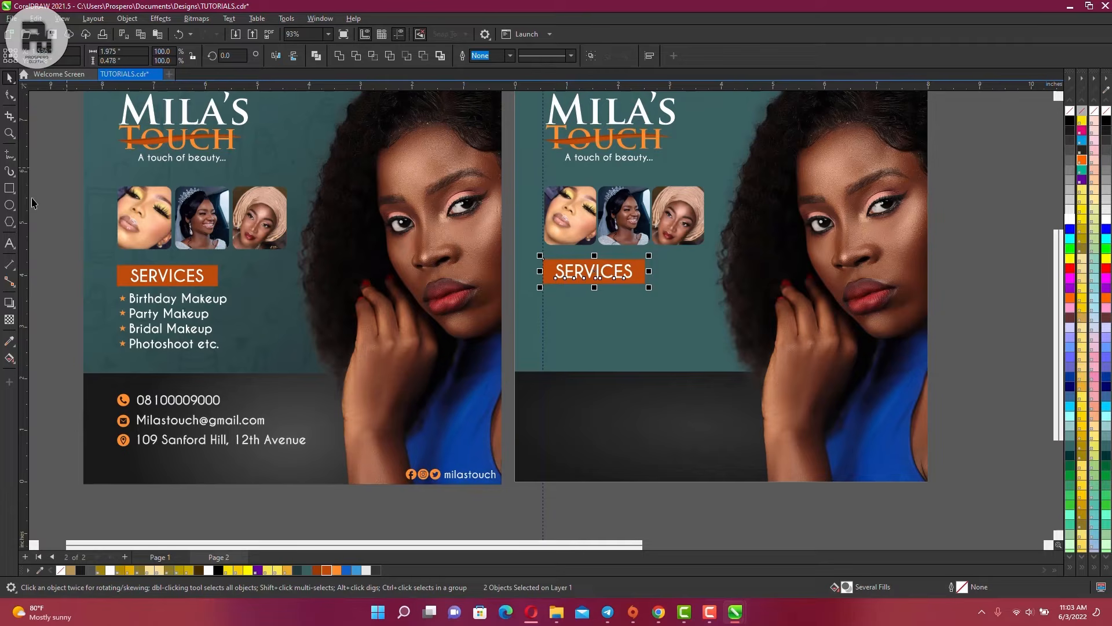
Start the services list with 'Birthday Makeup' below the SERVICES bar
{"action": "left_click", "coordinate": [9, 243]}
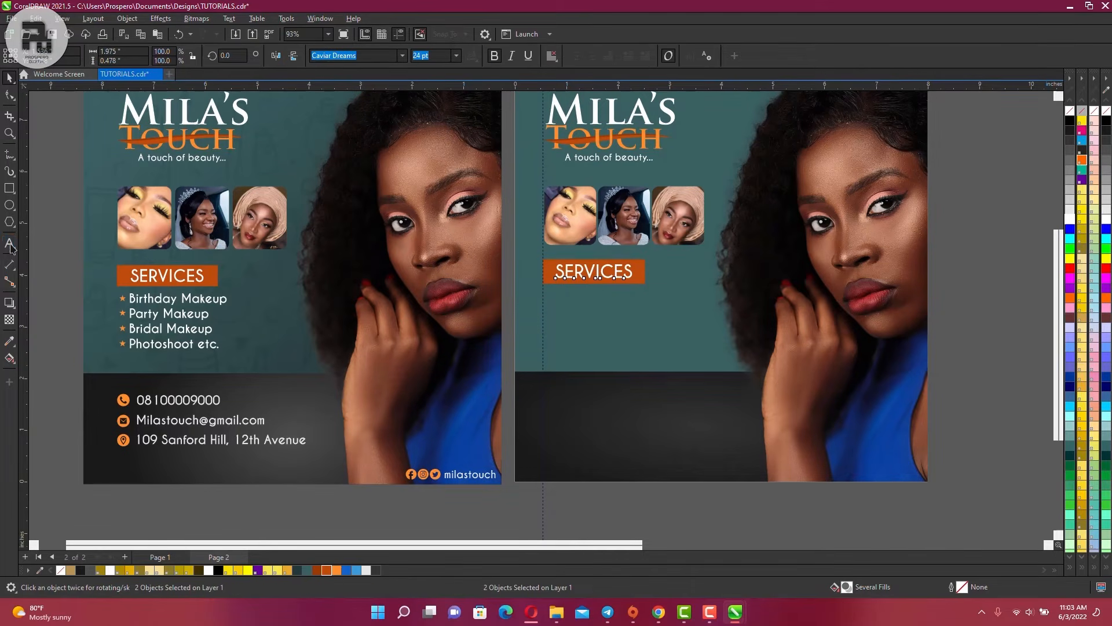
{"action": "left_click", "coordinate": [562, 313]}
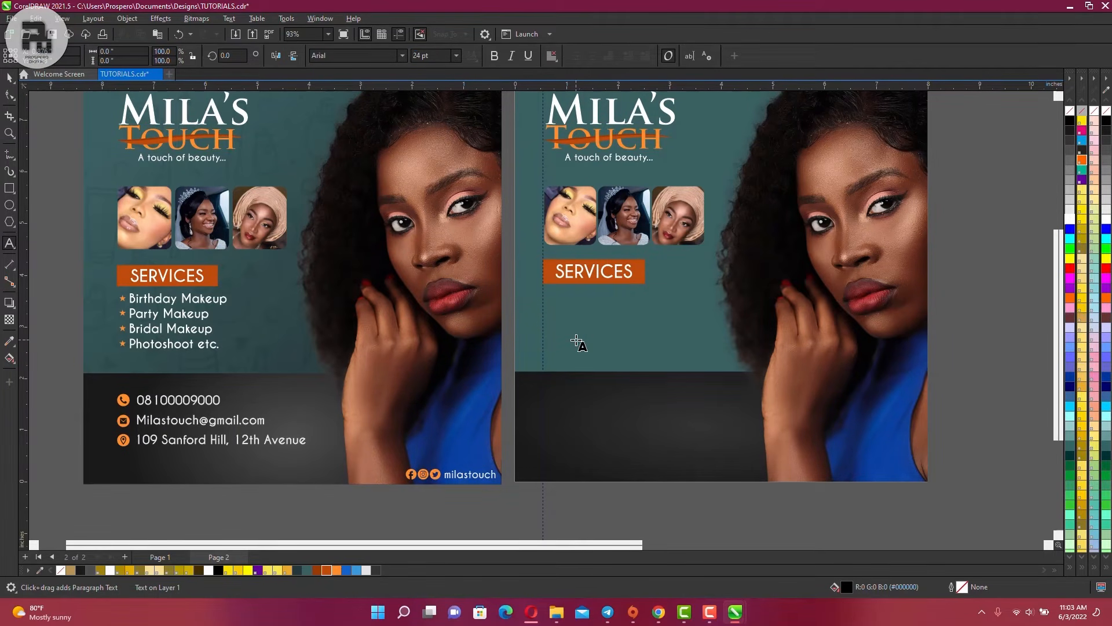
{"action": "type", "text": "Birthday Ma"}
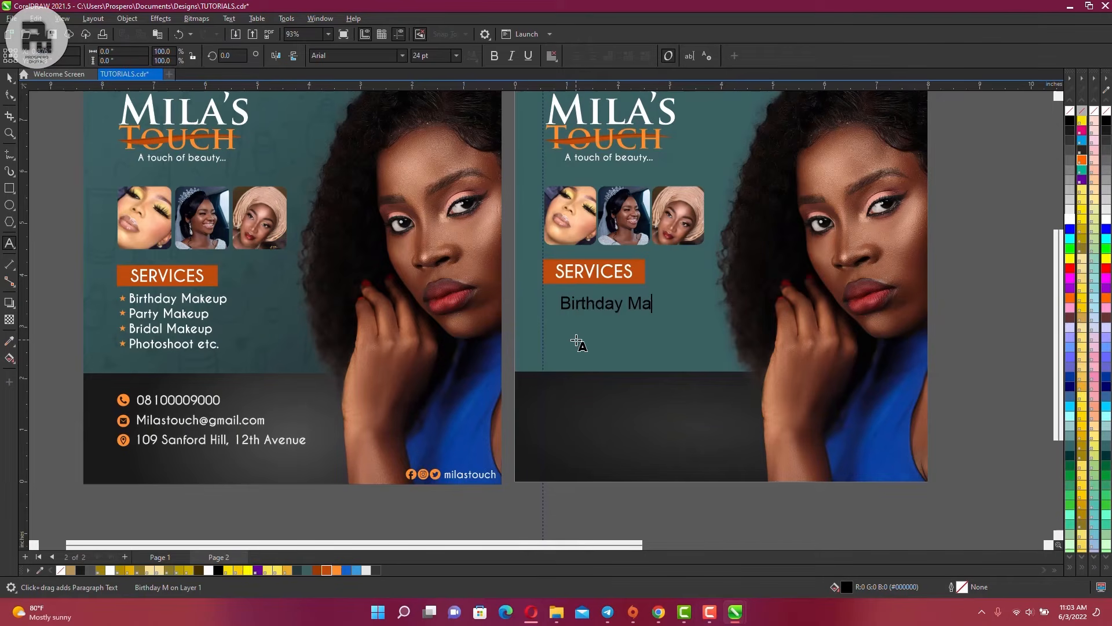
{"action": "type", "text": "keup"}
{"action": "key", "text": "Return"}
Add the 'Party Makeup' and 'Bridal Makeup' lines, correcting the typos
{"action": "type", "text": "Party Makeup "}
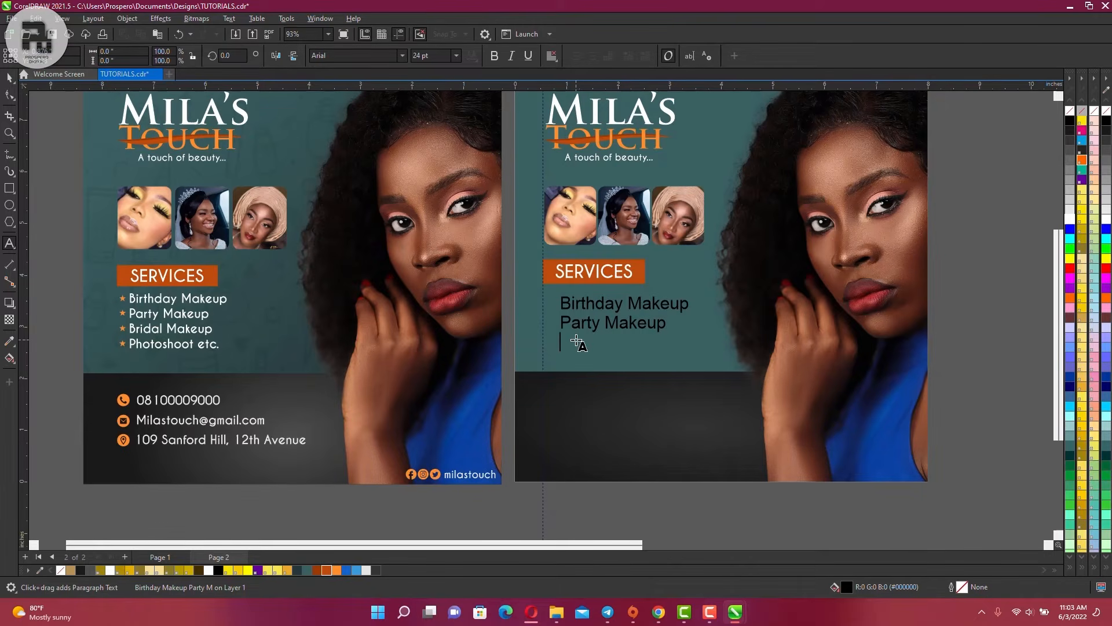
{"action": "type", "text": "B"}
{"action": "key", "text": "BackSpace"}
{"action": "left_click", "coordinate": [580, 341]}
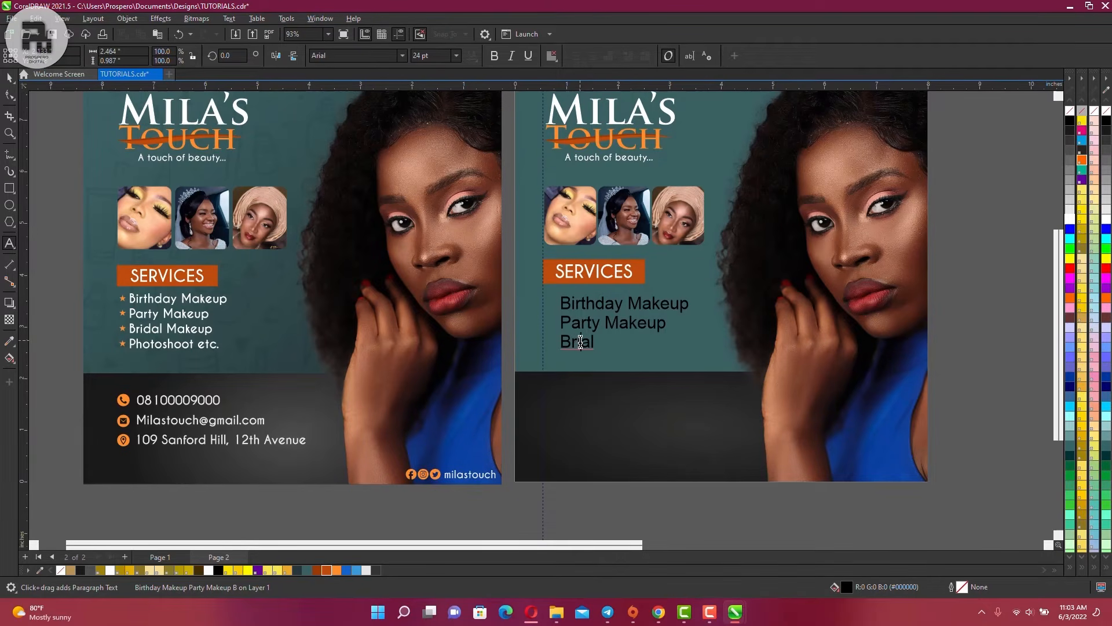
{"action": "key", "text": "BackSpace"}
{"action": "key", "text": "BackSpace"}
{"action": "type", "text": "rid"}
{"action": "key", "text": "Escape"}
{"action": "type", "text": "Make"}
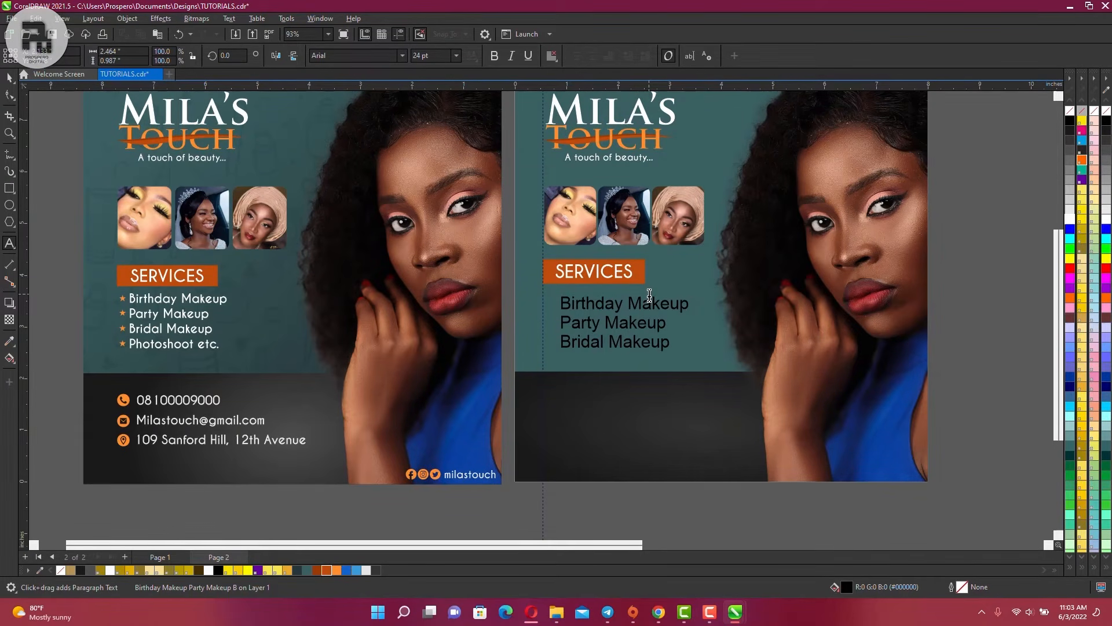
{"action": "type", "text": "up"}
Add 'Photoshoot etc.' as the last line, removing the extra o
{"action": "key", "text": "Return"}
{"action": "type", "text": "Photoshooot "}
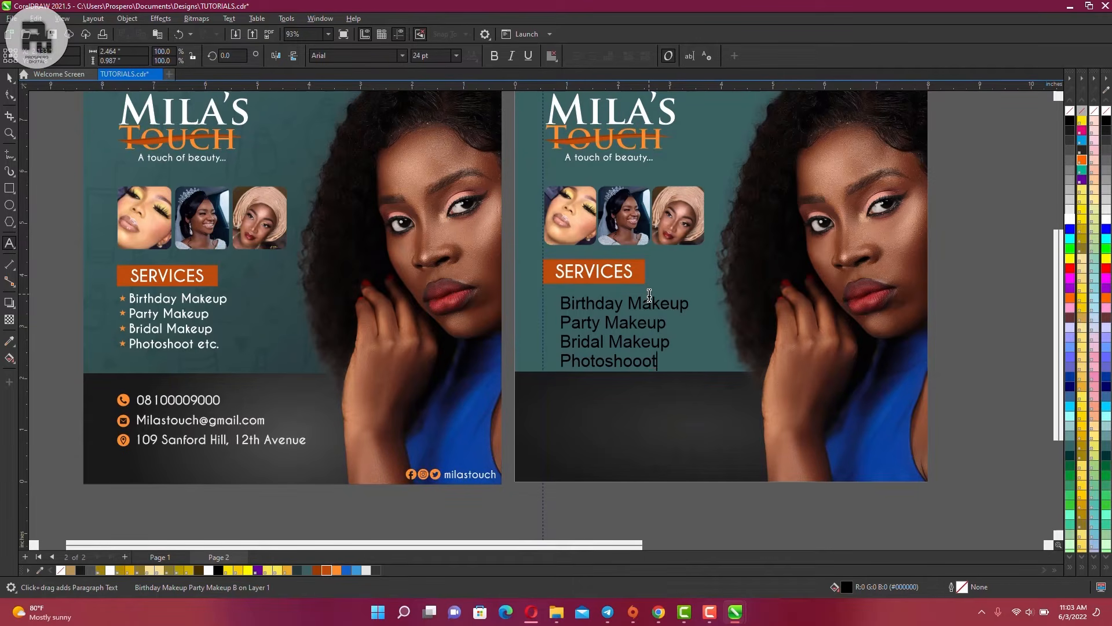
{"action": "type", "text": "etc."}
{"action": "key", "text": "BackSpace"}
{"action": "left_click", "coordinate": [10, 79]}
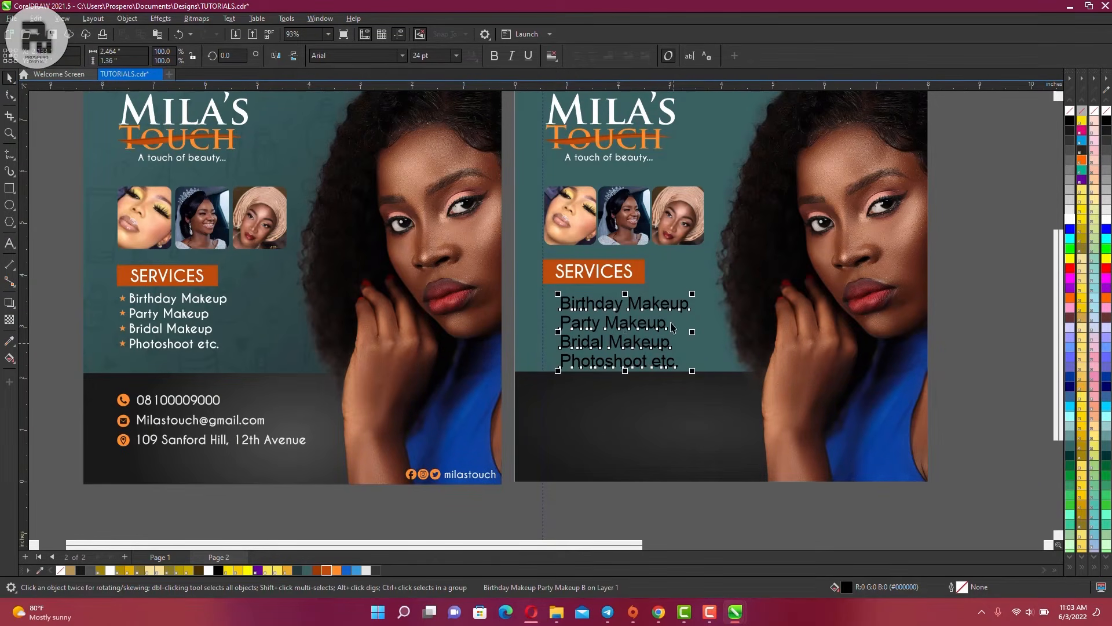
Change the services list to Caviar Dreams, shrink it to about 81% and shift it left and up
{"action": "left_click", "coordinate": [401, 55]}
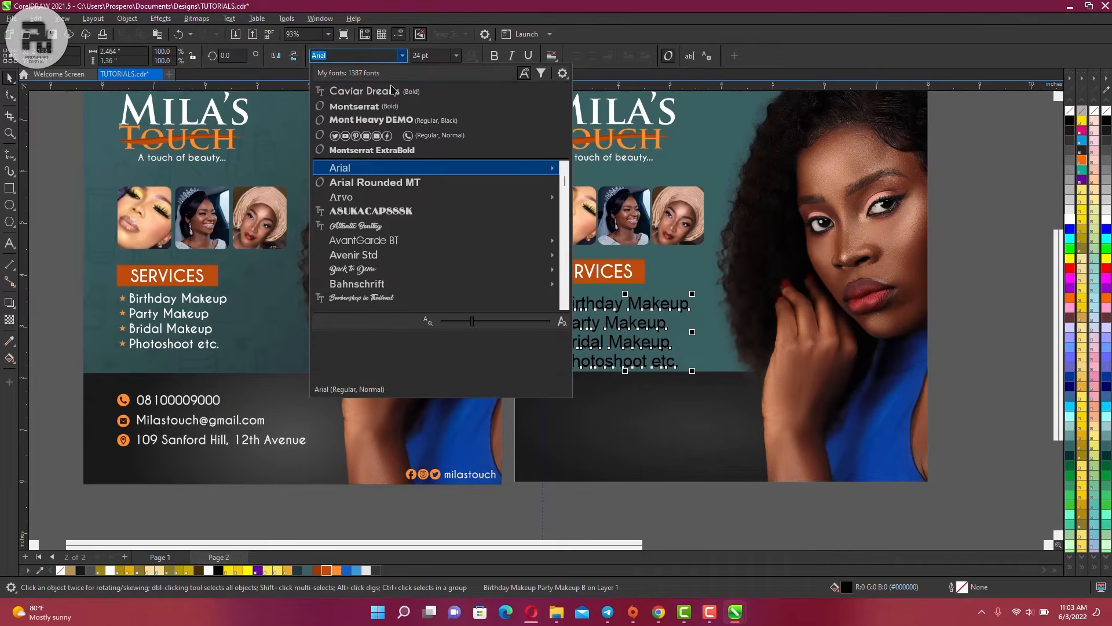
{"action": "left_click", "coordinate": [377, 86]}
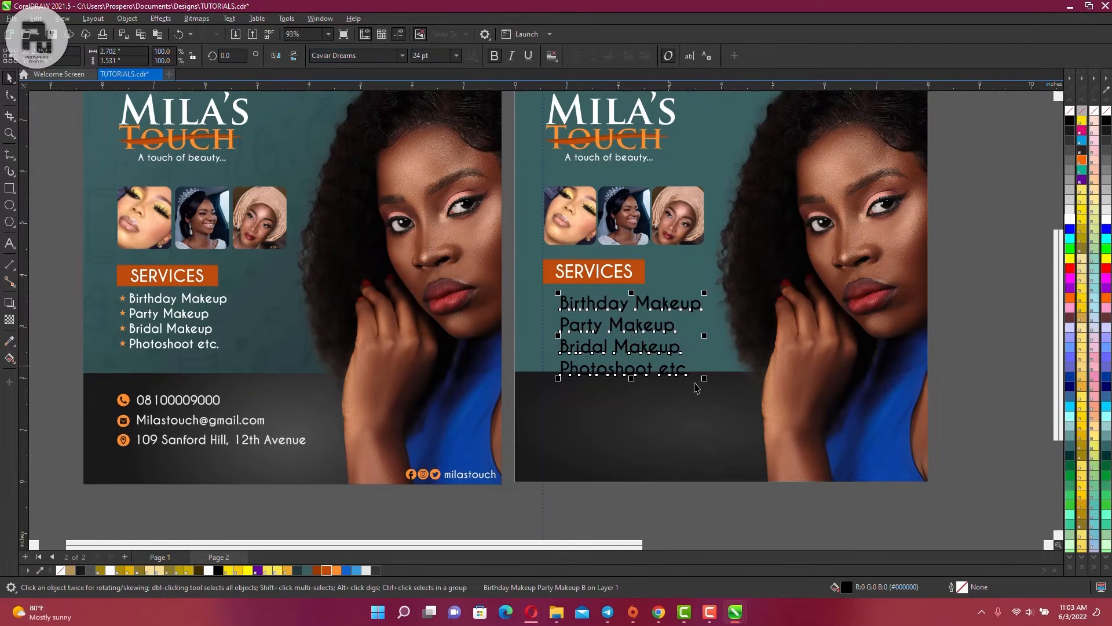
{"action": "left_click_drag", "start_coordinate": [705, 379], "coordinate": [662, 358]}
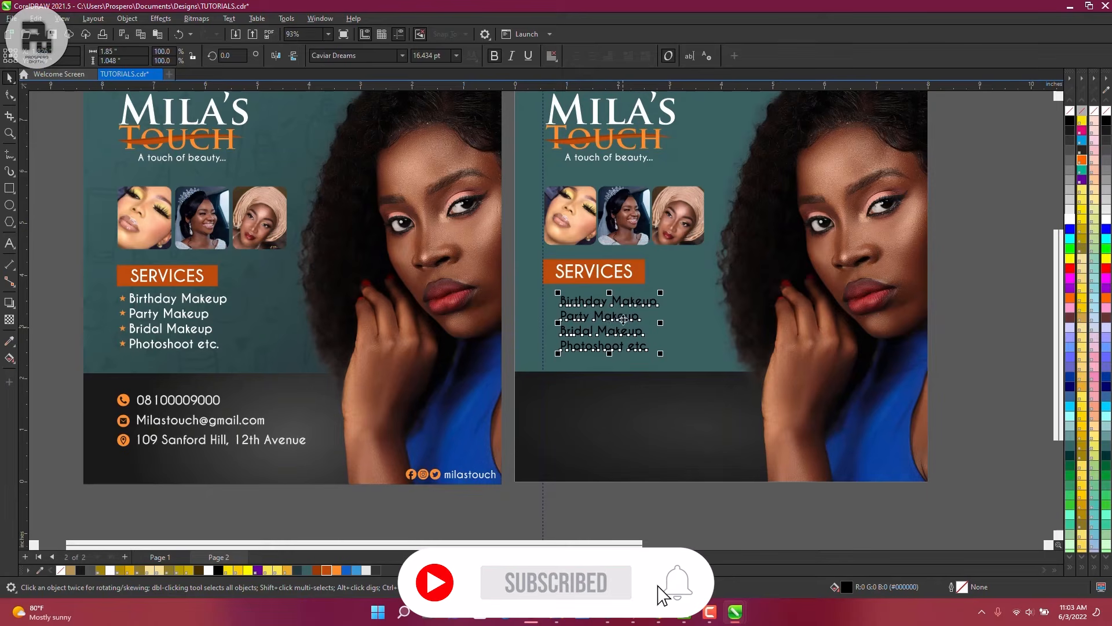
{"action": "left_click_drag", "start_coordinate": [628, 303], "coordinate": [622, 302]}
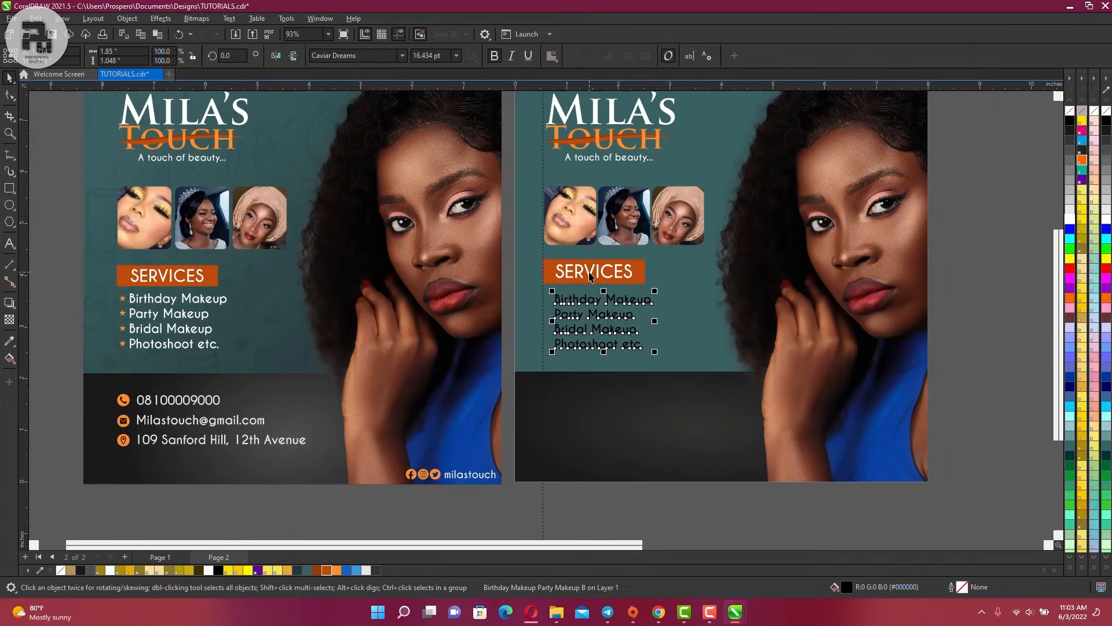
Nudge the services list up under the SERVICES banner and make its text white
{"action": "left_click", "coordinate": [587, 270], "text": "shift"}
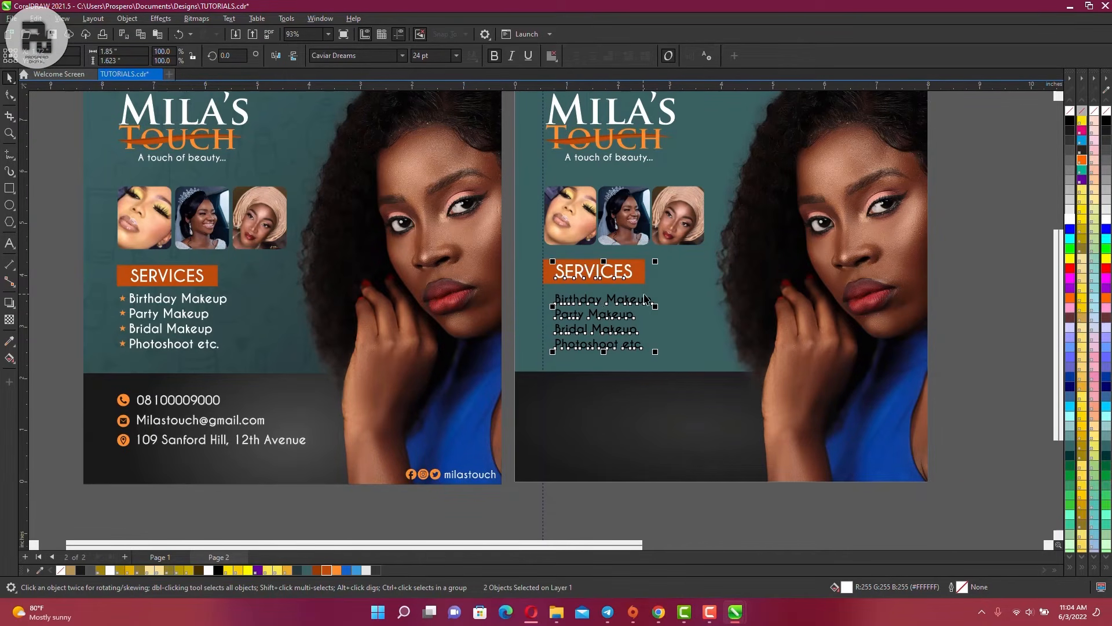
{"action": "left_click", "coordinate": [607, 302]}
{"action": "left_click", "coordinate": [621, 300], "text": "ctrl"}
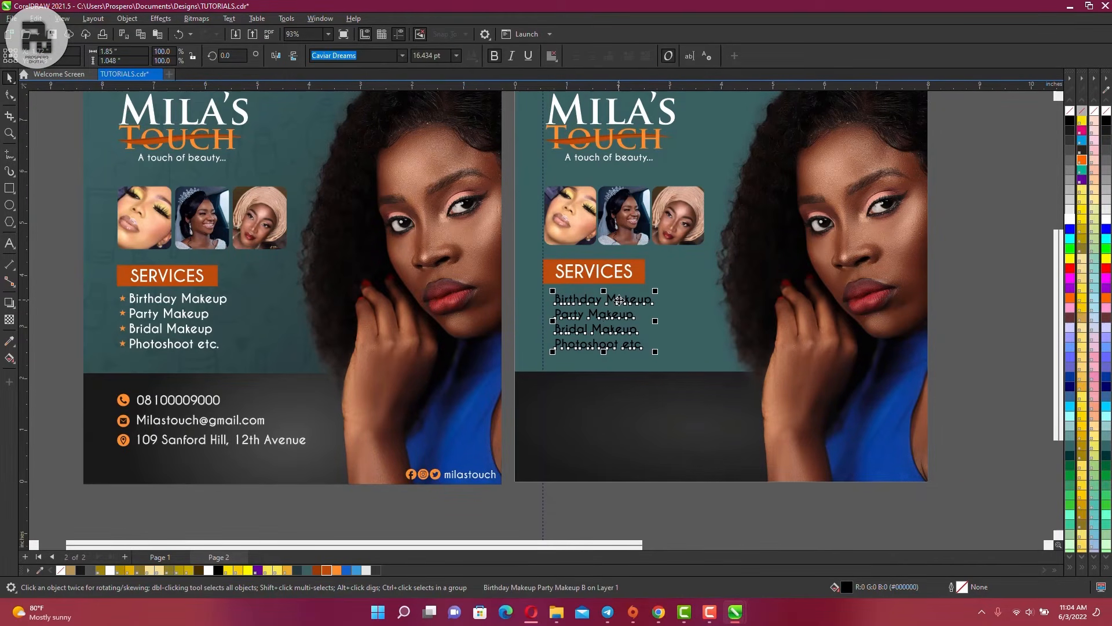
{"action": "key", "text": "Up"}
{"action": "key", "text": "Up"}
{"action": "key", "text": "Up"}
{"action": "key", "text": "Up"}
{"action": "key", "text": "Up"}
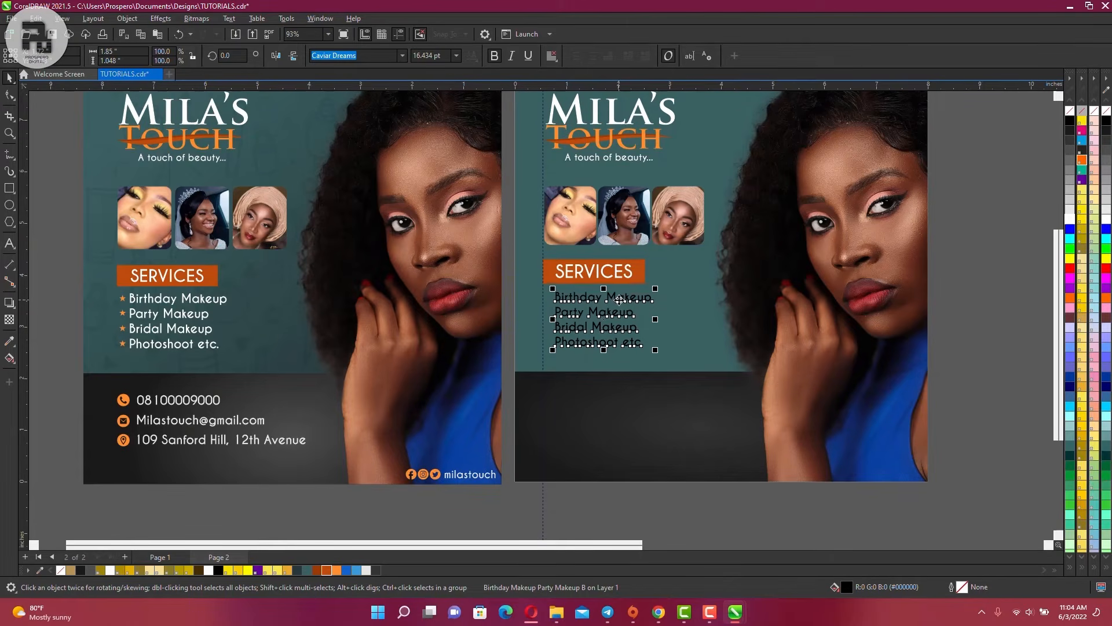
{"action": "left_click", "coordinate": [1071, 220]}
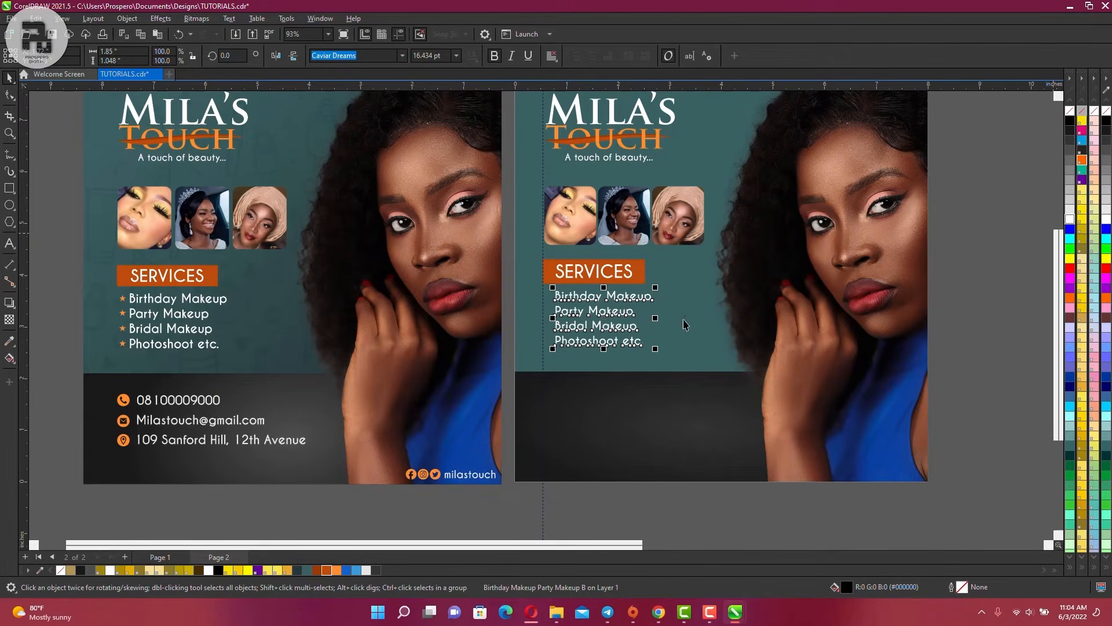
{"action": "left_click", "coordinate": [624, 371]}
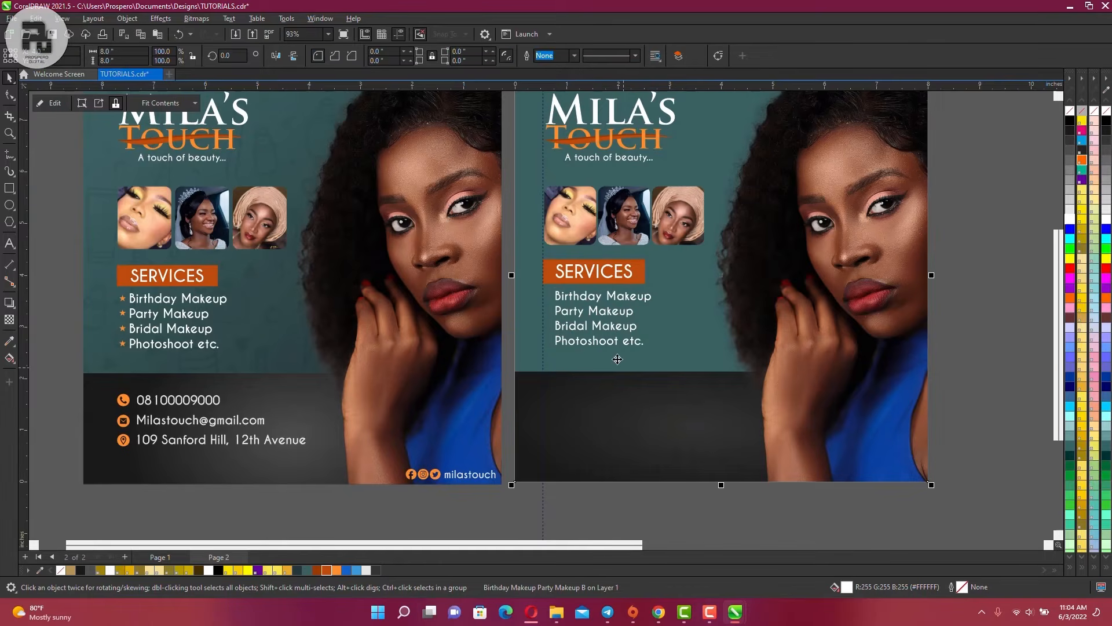
{"action": "scroll", "coordinate": [114, 302], "scroll_direction": "up", "scroll_amount": 5}
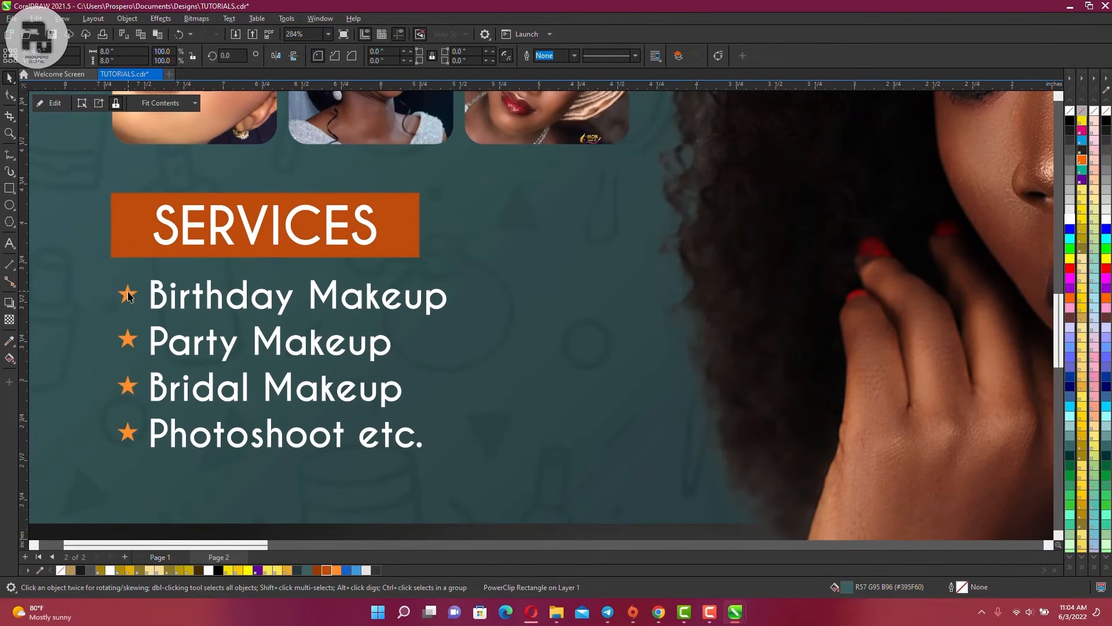
{"action": "scroll", "coordinate": [127, 296], "scroll_direction": "down", "scroll_amount": 4}
{"action": "scroll", "coordinate": [509, 291], "scroll_direction": "up", "scroll_amount": 3}
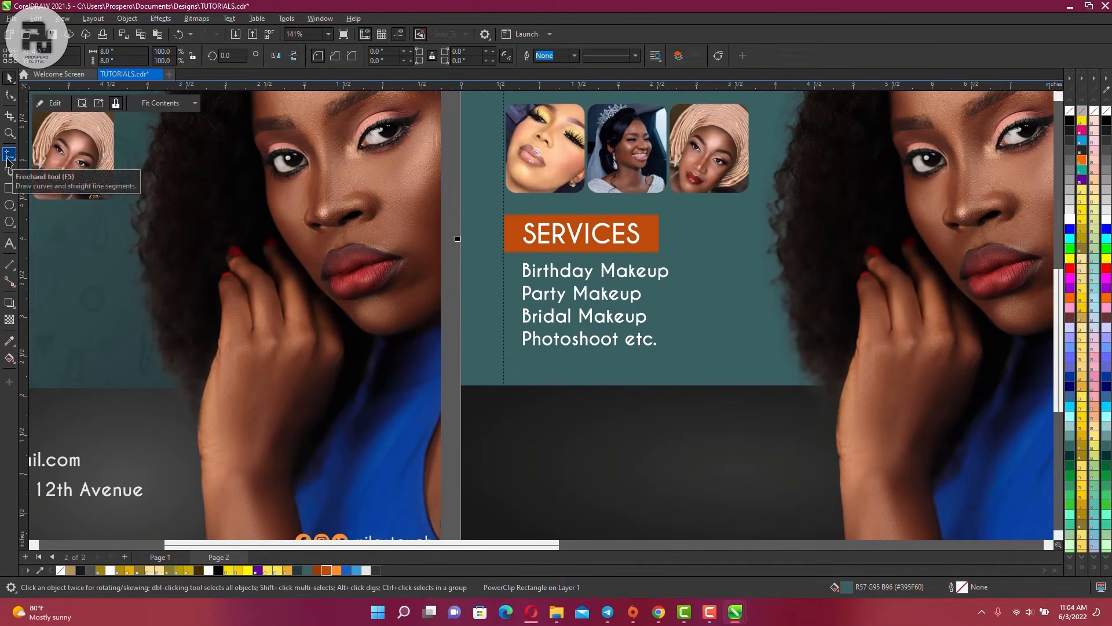
Switch to the Star tool and review its point count and sharpness settings
{"action": "left_click", "coordinate": [10, 188]}
{"action": "left_click", "coordinate": [10, 222]}
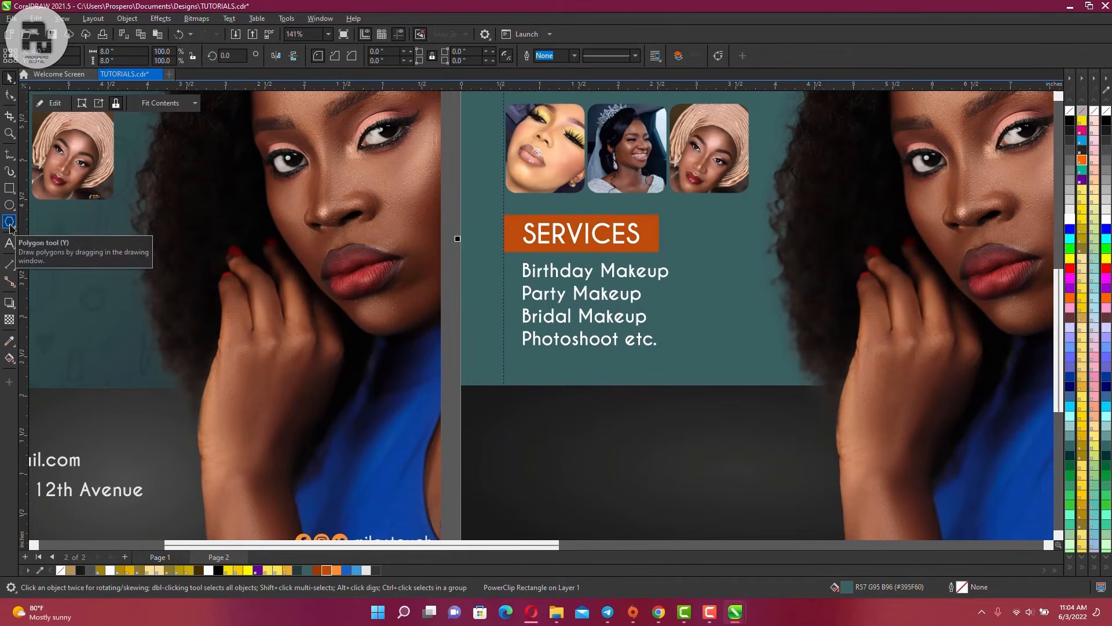
{"action": "left_click", "coordinate": [10, 224]}
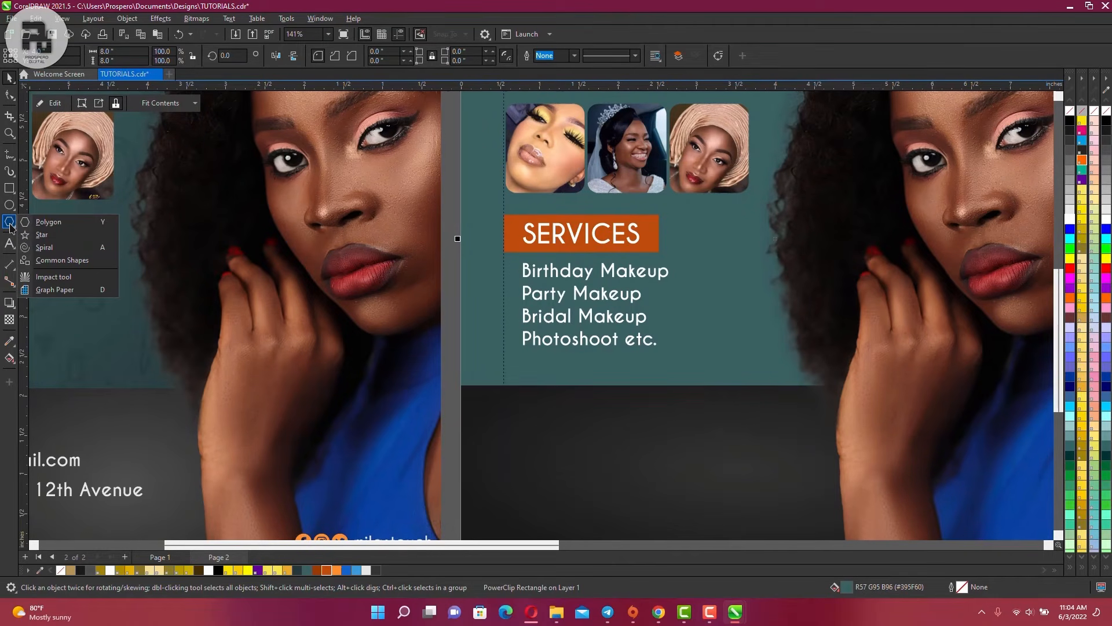
{"action": "left_click", "coordinate": [64, 237]}
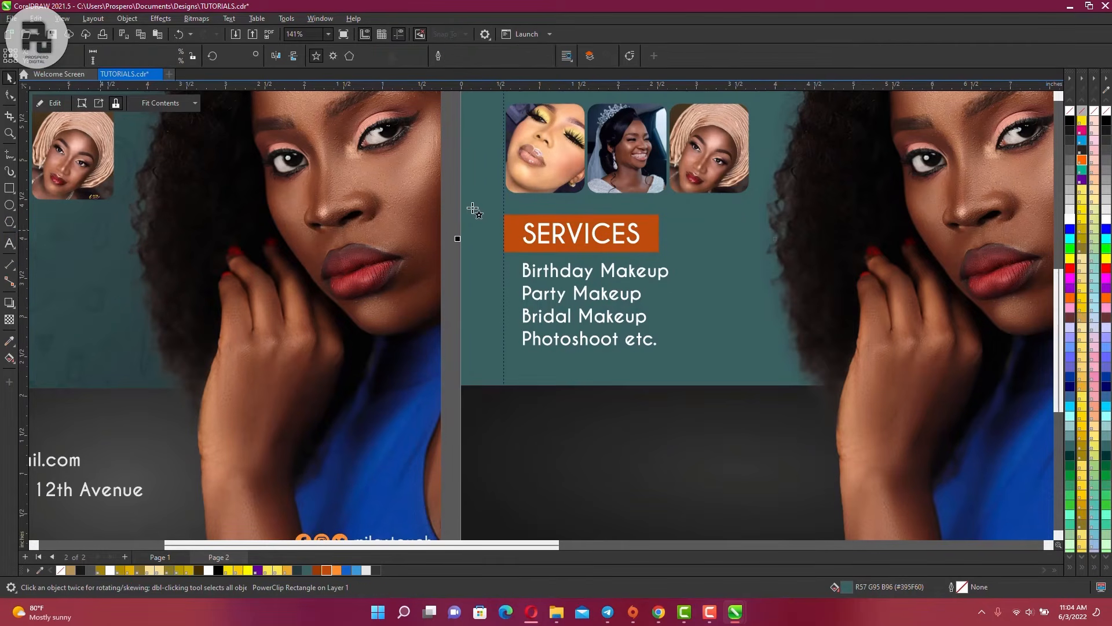
{"action": "left_click", "coordinate": [361, 55]}
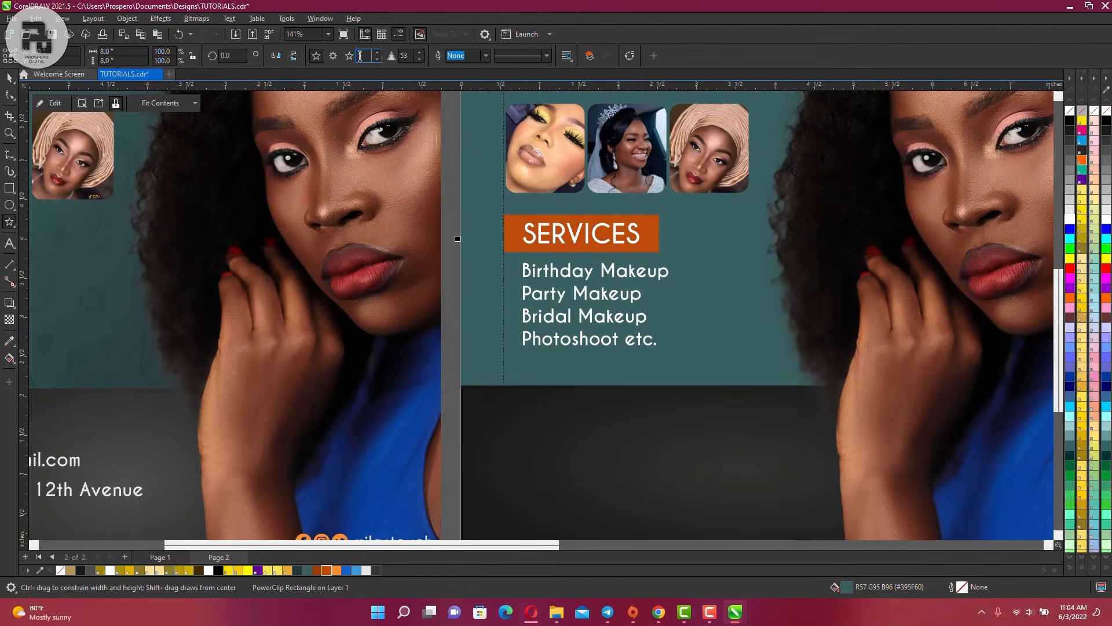
{"action": "left_click", "coordinate": [408, 55]}
{"action": "left_click", "coordinate": [334, 56]}
{"action": "scroll", "coordinate": [504, 266], "scroll_direction": "up", "scroll_amount": 4}
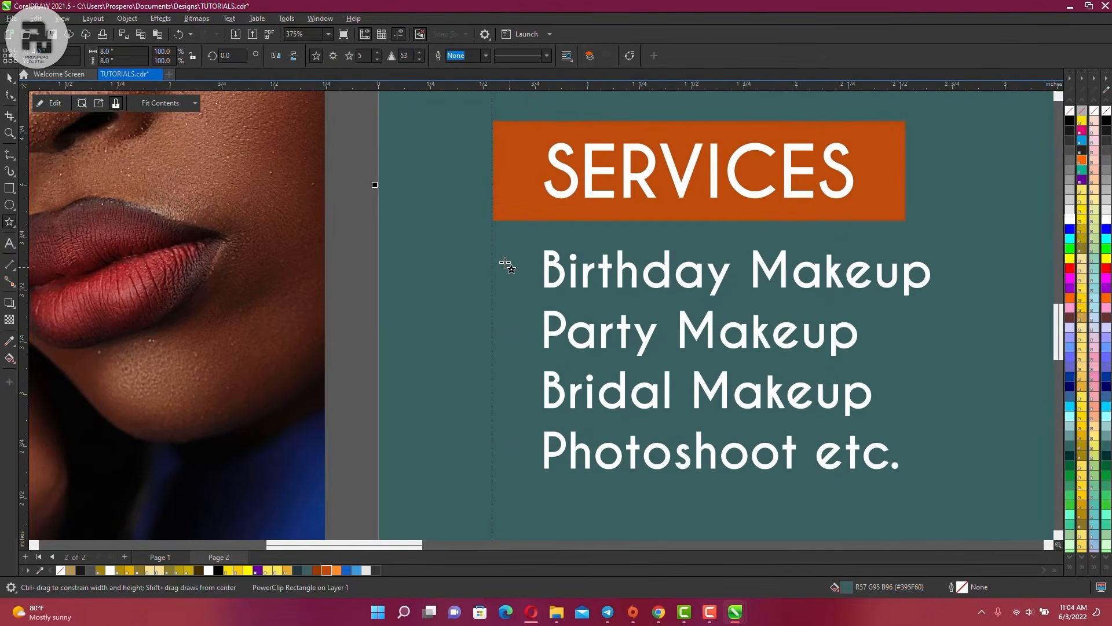
Draw a small star beside Birthday Makeup, filled orange with the outline removed
{"action": "left_click_drag", "start_coordinate": [502, 255], "coordinate": [524, 292]}
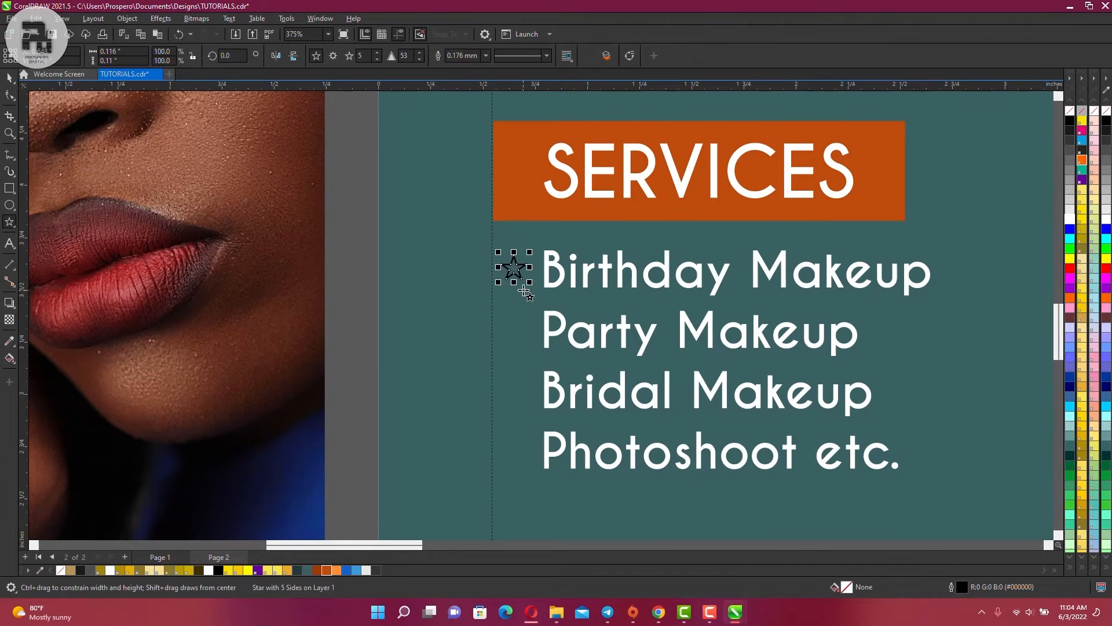
{"action": "left_click", "coordinate": [336, 571]}
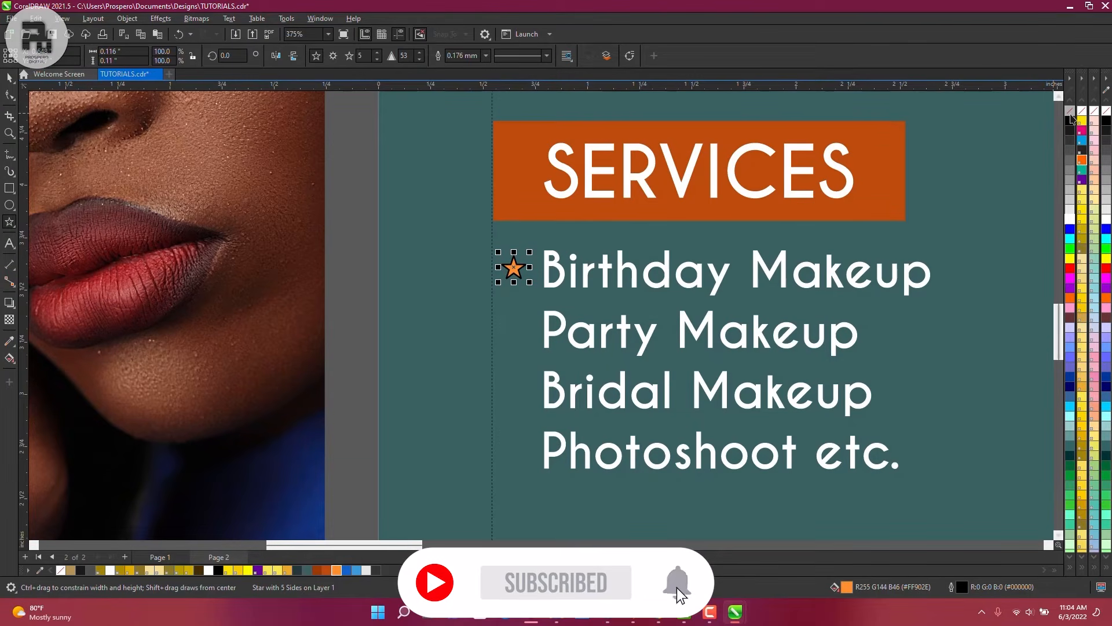
{"action": "right_click", "coordinate": [1070, 111]}
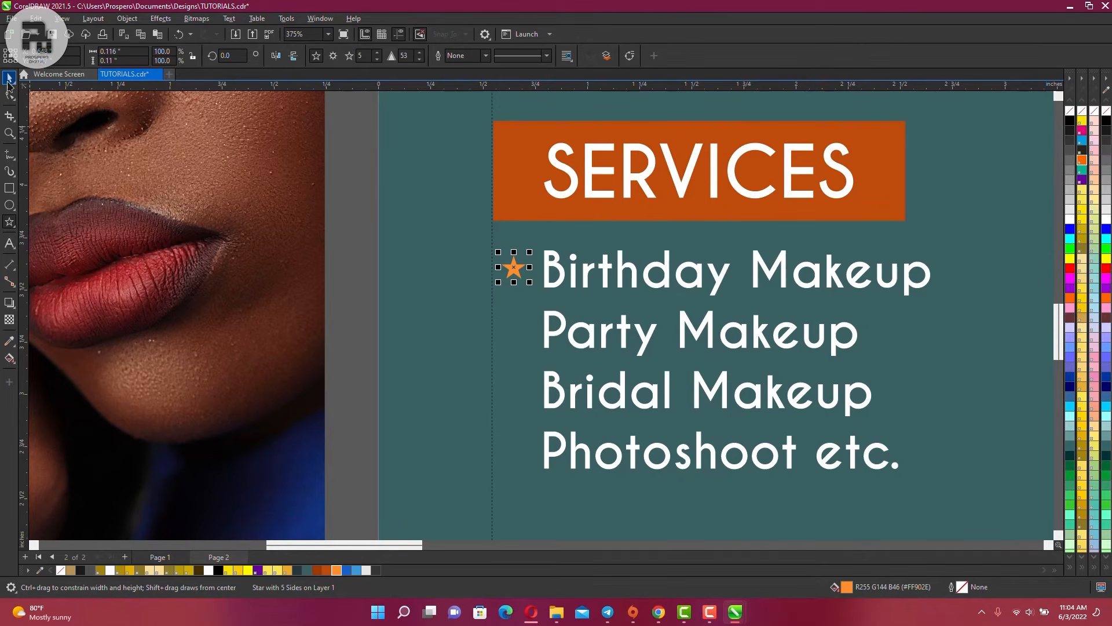
Fine-tune the Birthday Makeup star's position beside its line
{"action": "left_click", "coordinate": [9, 79]}
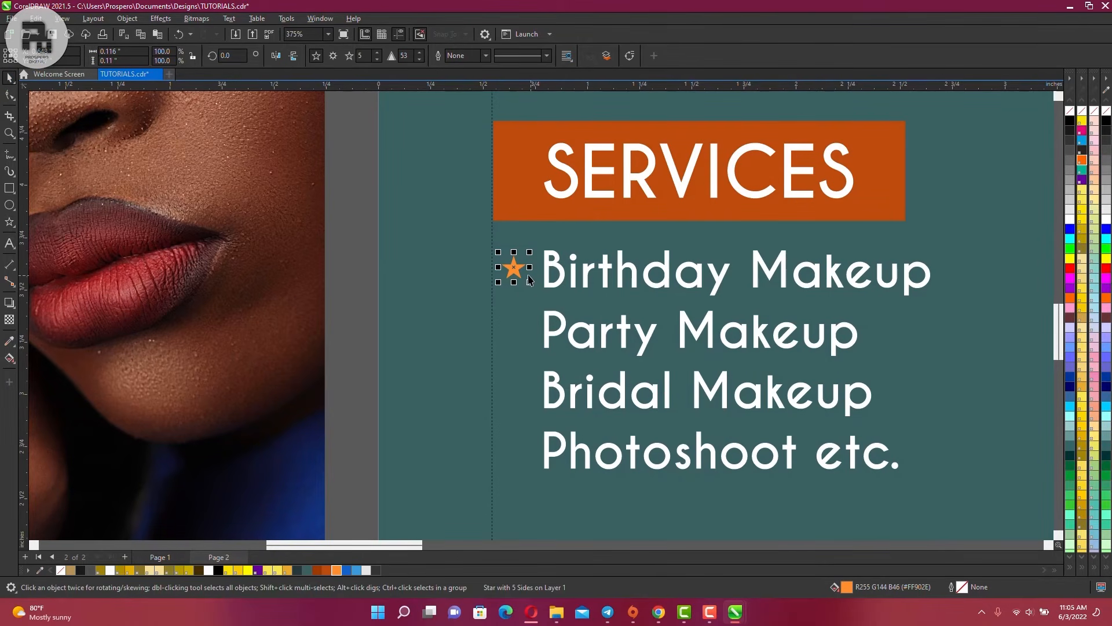
{"action": "scroll", "coordinate": [529, 280], "scroll_direction": "up", "scroll_amount": 5}
{"action": "left_click_drag", "start_coordinate": [496, 250], "coordinate": [498, 251]}
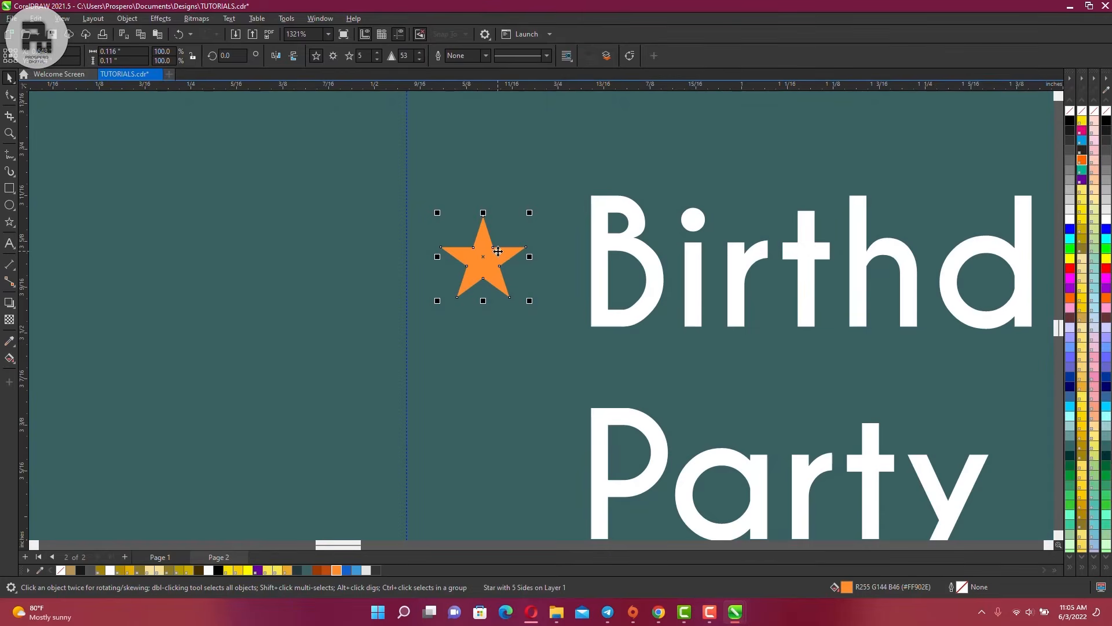
{"action": "scroll", "coordinate": [498, 252], "scroll_direction": "down", "scroll_amount": 4}
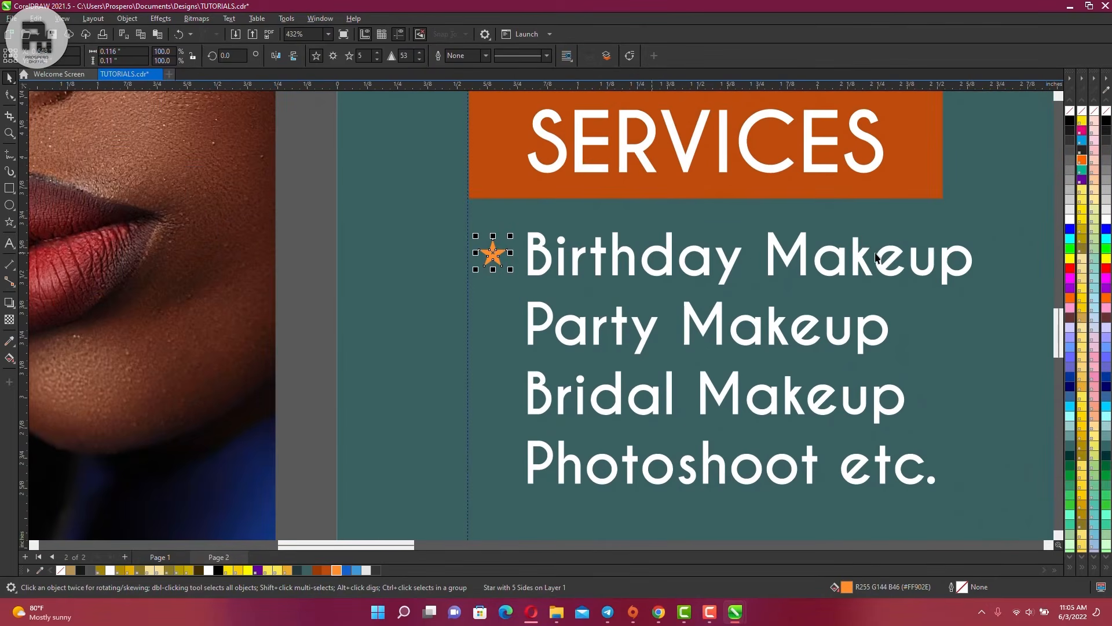
{"action": "scroll", "coordinate": [484, 262], "scroll_direction": "up", "scroll_amount": 4}
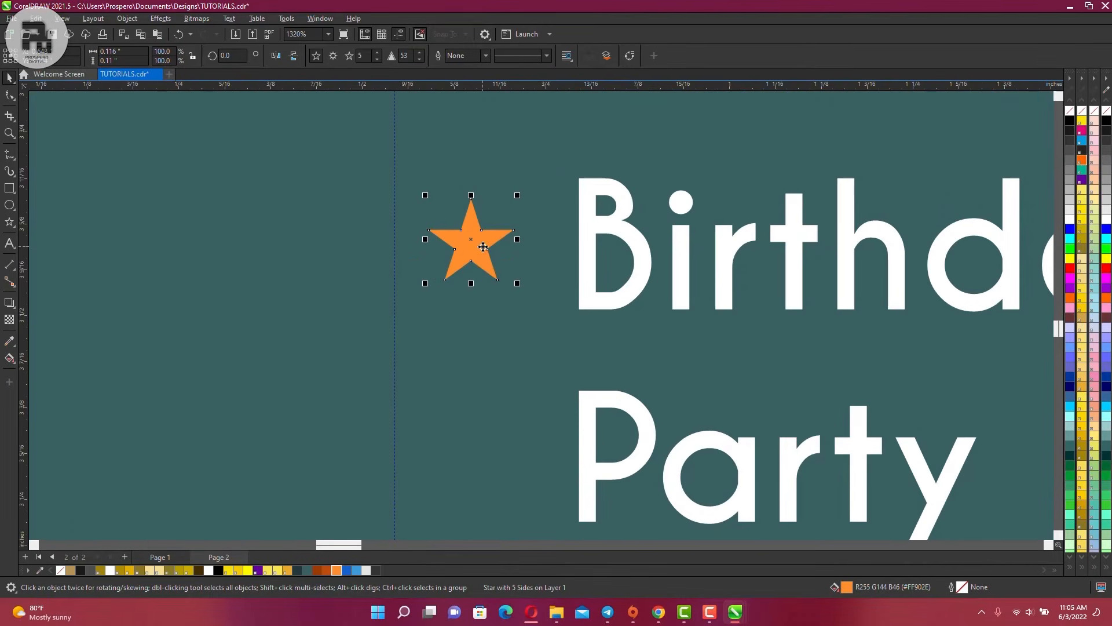
{"action": "mouse_move", "coordinate": [483, 247]}
{"action": "left_mouse_down"}
{"action": "mouse_move", "coordinate": [482, 223]}
{"action": "mouse_move", "coordinate": [483, 244]}
{"action": "left_mouse_up"}
{"action": "scroll", "coordinate": [468, 201], "scroll_direction": "down", "scroll_amount": 1}
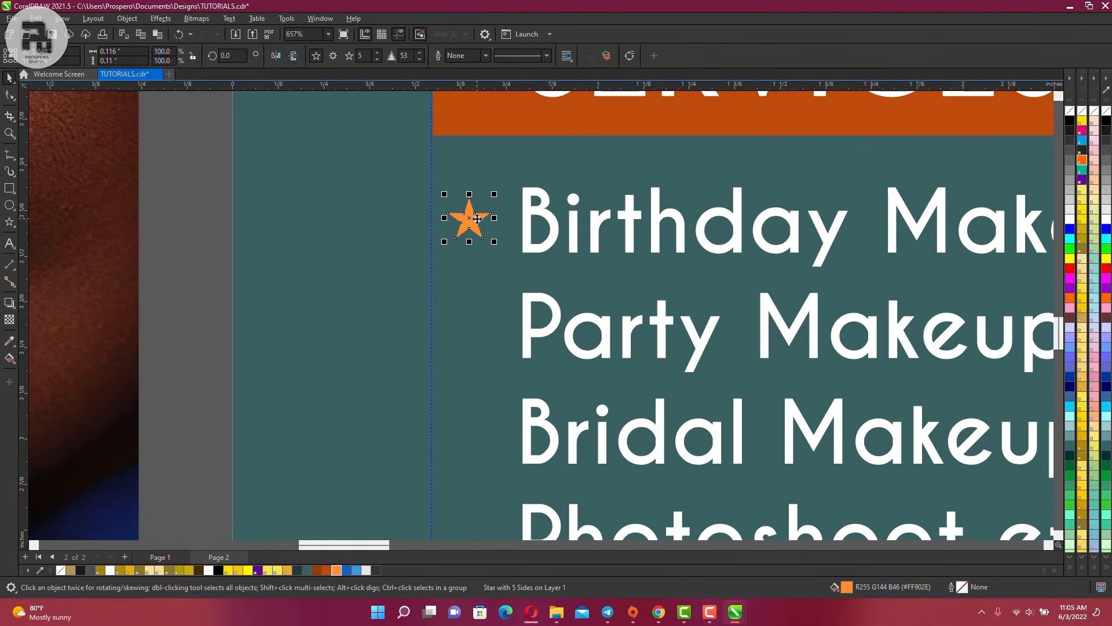
Duplicate the star for the Party, Bridal and Photoshoot rows, nudging each into line
{"action": "left_click_drag", "start_coordinate": [477, 219], "coordinate": [477, 240]}
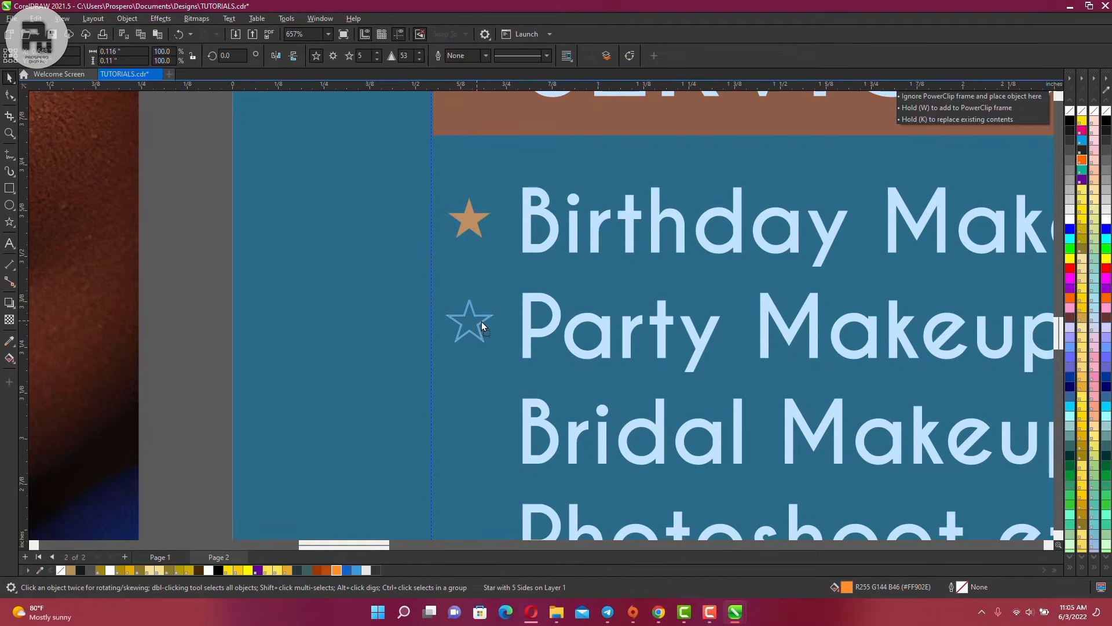
{"action": "left_click_drag", "start_coordinate": [482, 322], "coordinate": [481, 321]}
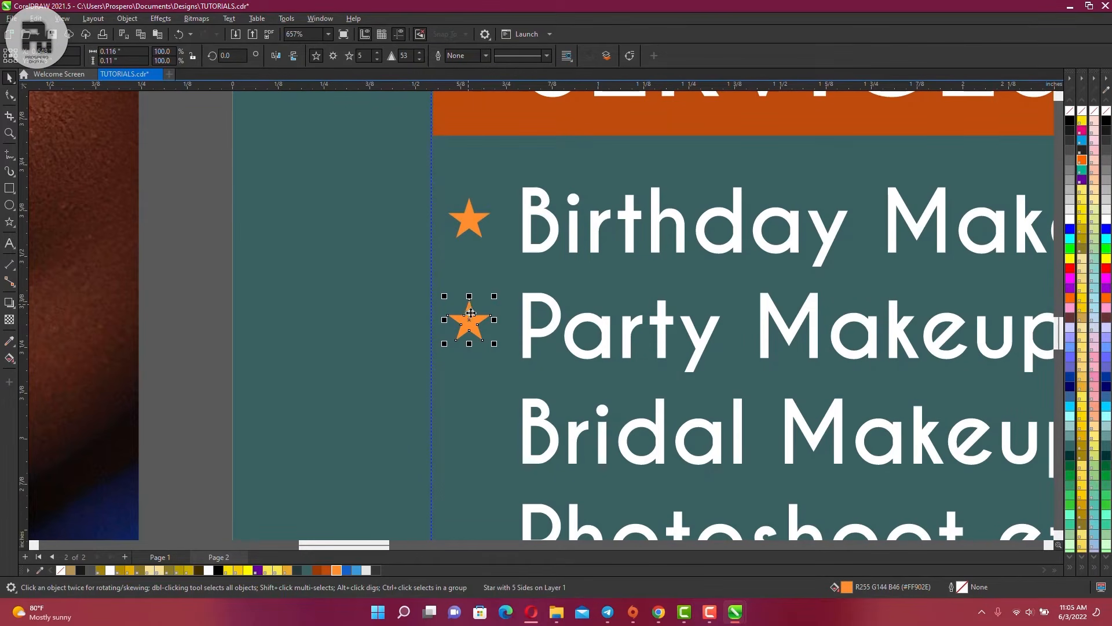
{"action": "key", "text": "ctrl+d"}
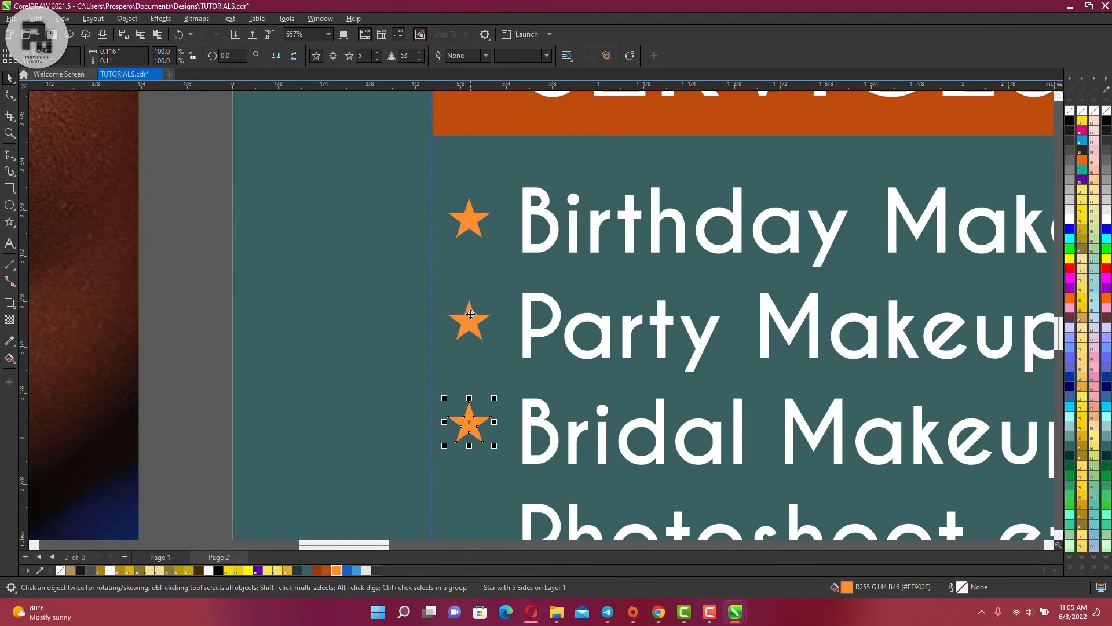
{"action": "scroll", "coordinate": [471, 298], "scroll_direction": "down", "scroll_amount": 2}
{"action": "key", "text": "ctrl+d"}
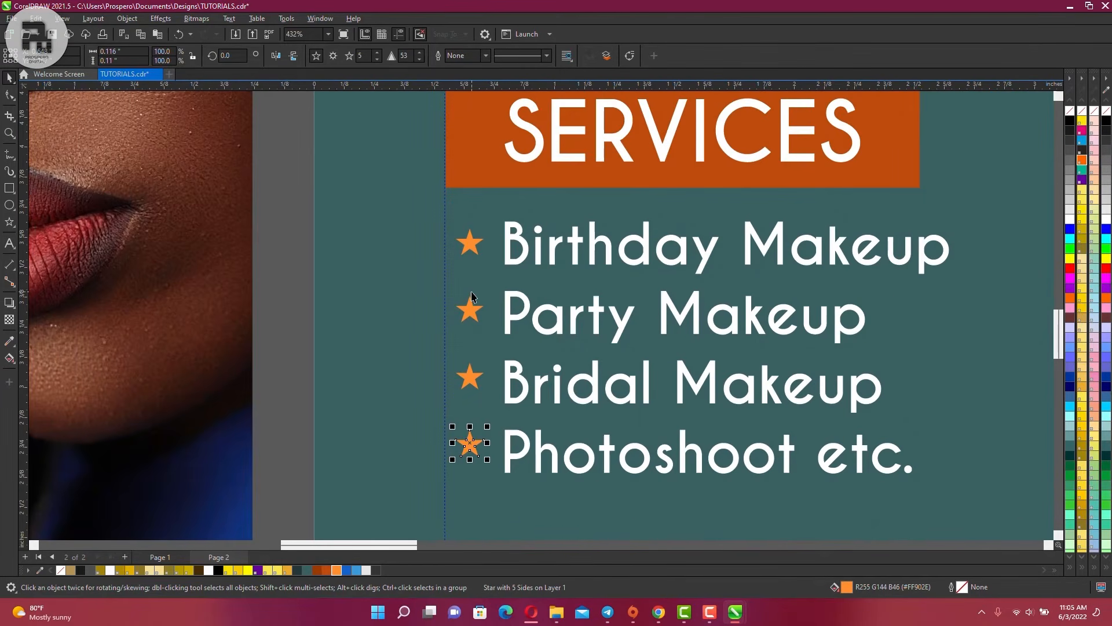
{"action": "scroll", "coordinate": [471, 296], "scroll_direction": "up", "scroll_amount": 5}
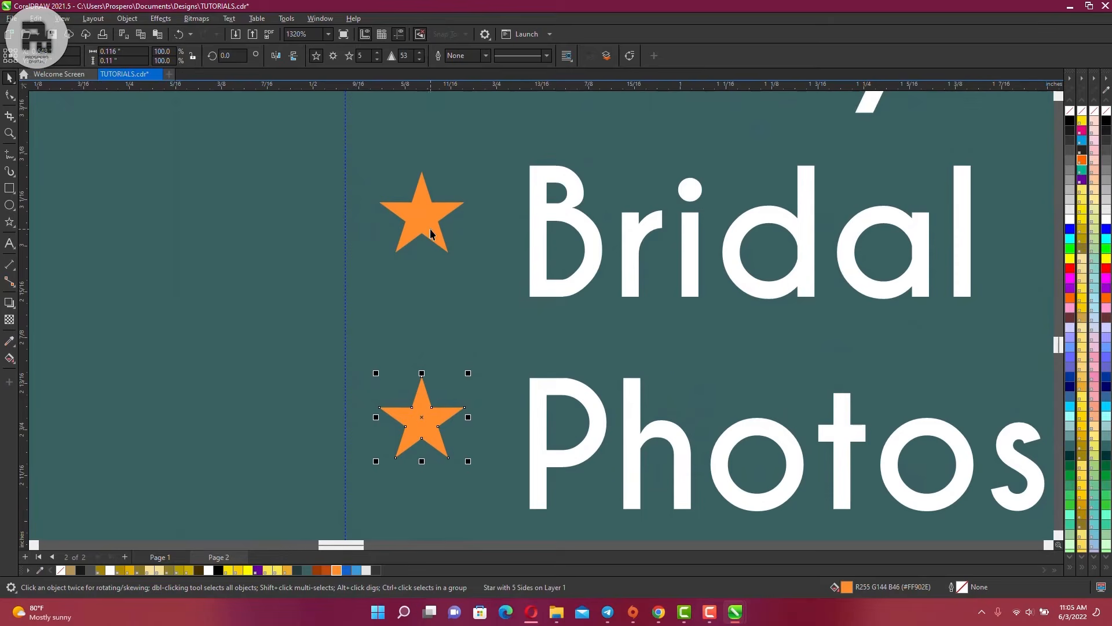
{"action": "left_click_drag", "start_coordinate": [430, 234], "coordinate": [430, 245]}
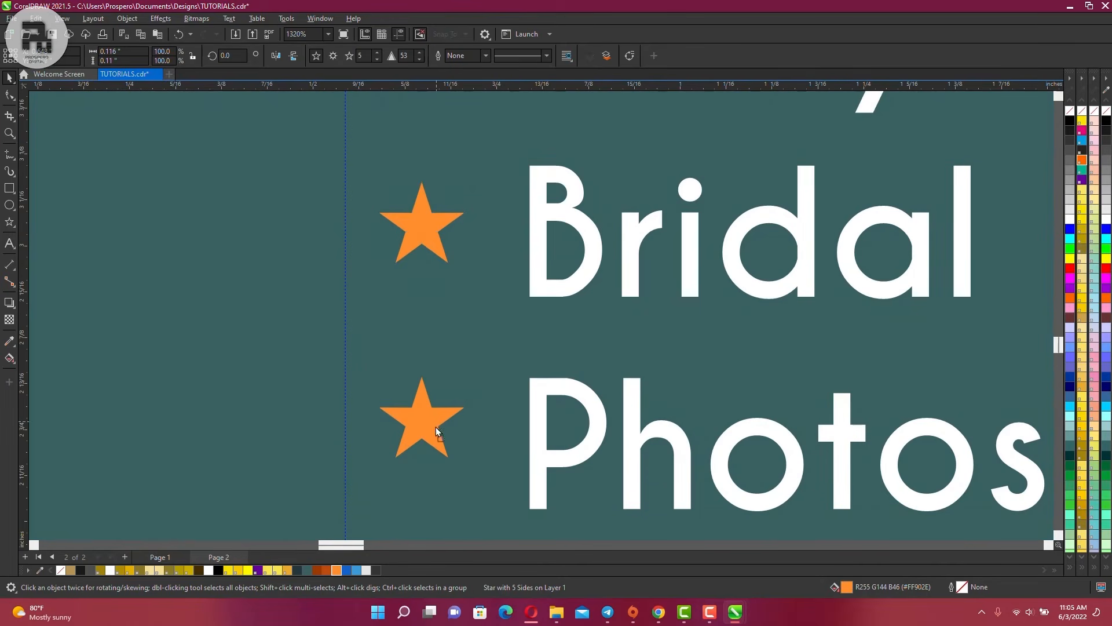
{"action": "left_click_drag", "start_coordinate": [436, 429], "coordinate": [436, 438]}
Check the Party, Bridal and Photoshoot stars' alignment with their text
{"action": "scroll", "coordinate": [436, 385], "scroll_direction": "down", "scroll_amount": 3}
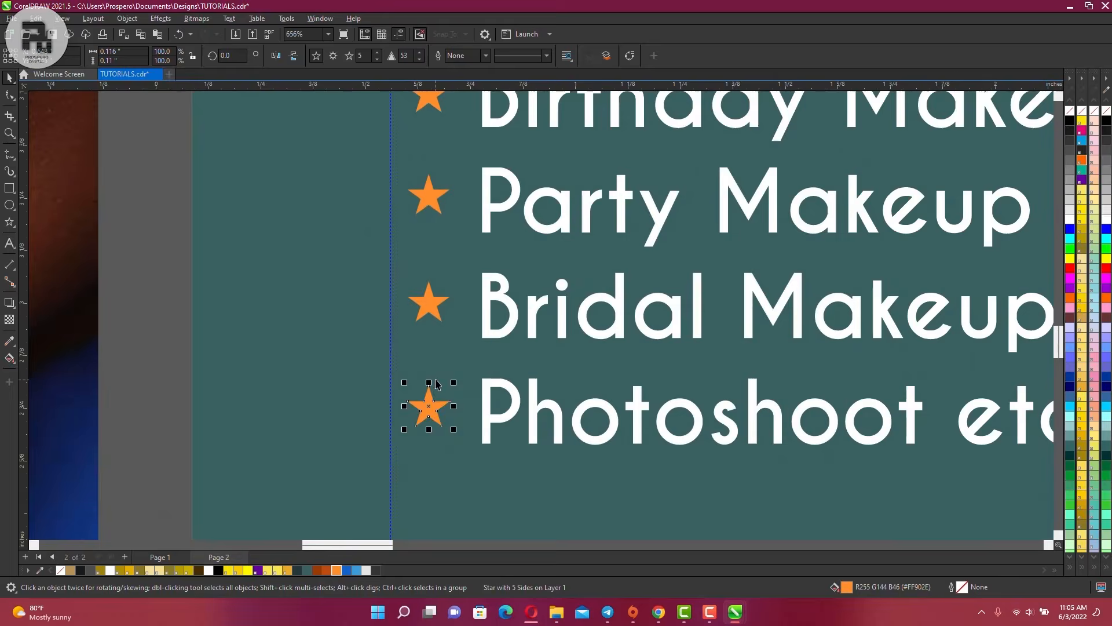
{"action": "scroll", "coordinate": [436, 385], "scroll_direction": "down", "scroll_amount": 2}
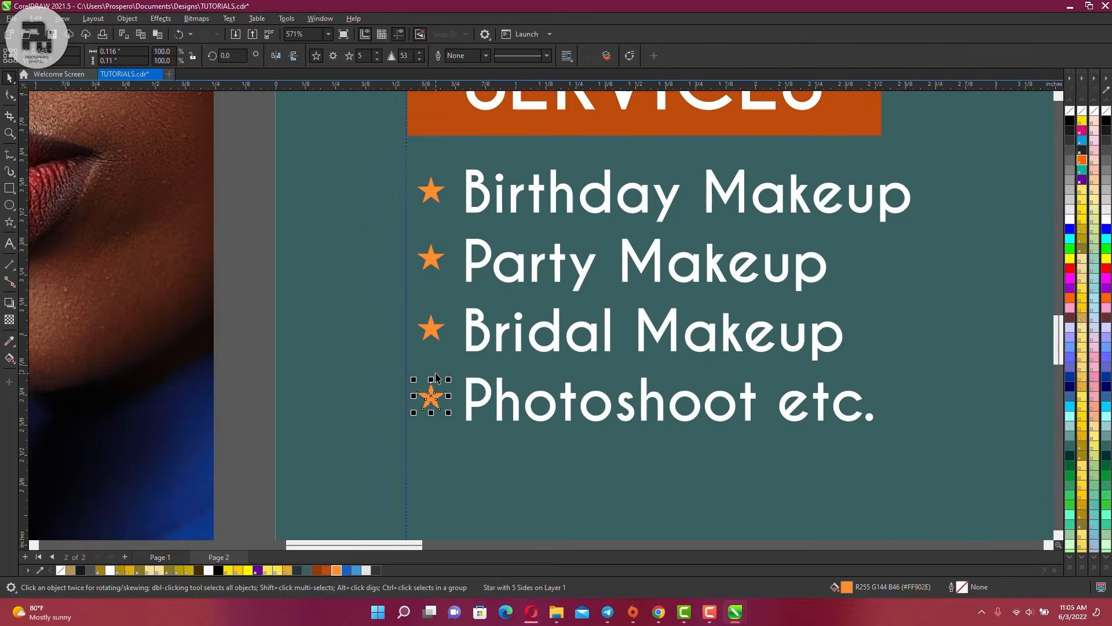
{"action": "left_click", "coordinate": [431, 261]}
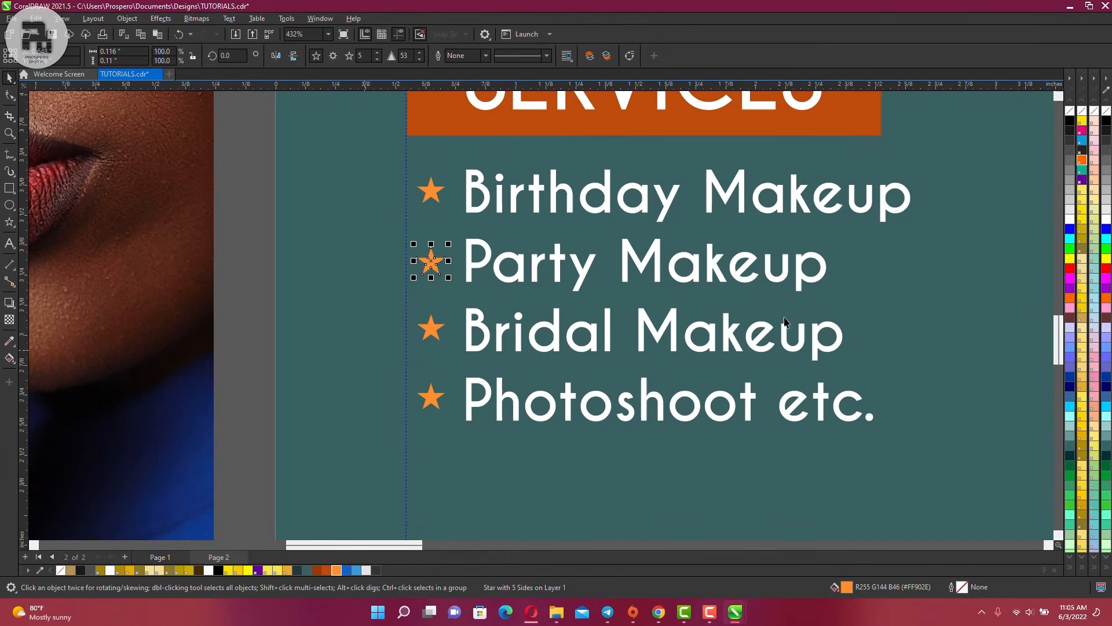
{"action": "left_click", "coordinate": [435, 329]}
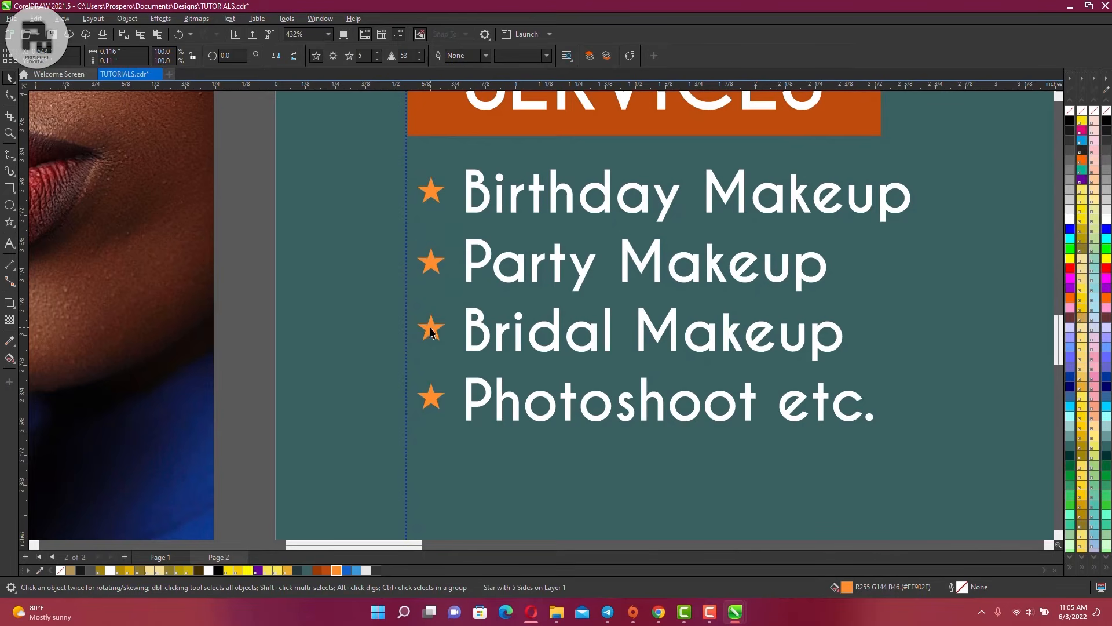
{"action": "left_click", "coordinate": [434, 400]}
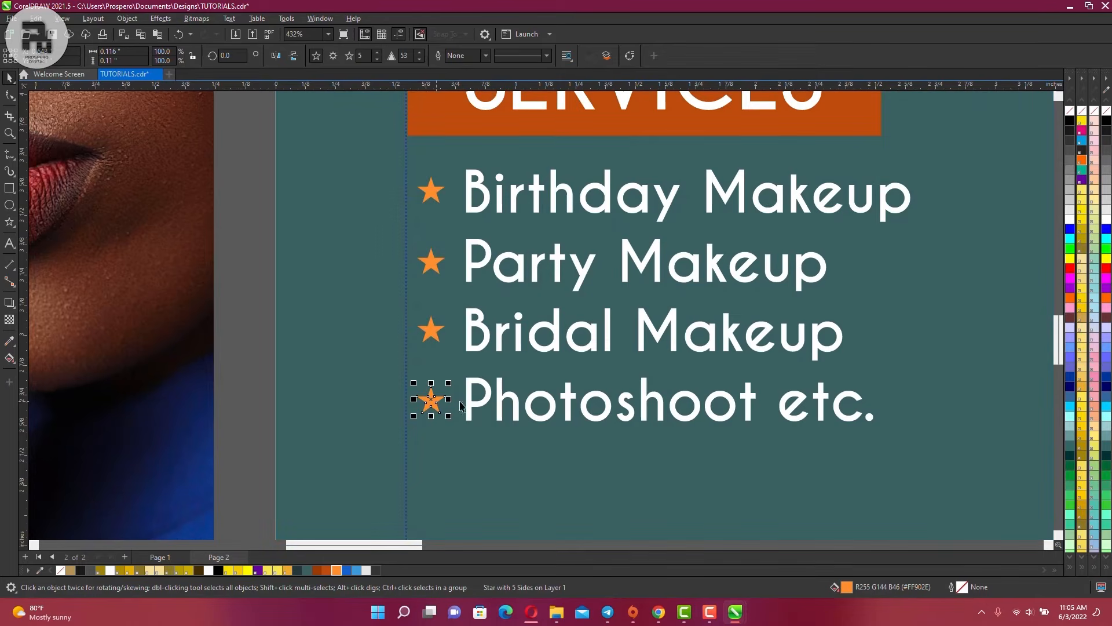
{"action": "left_click", "coordinate": [570, 371]}
{"action": "scroll", "coordinate": [570, 371], "scroll_direction": "down", "scroll_amount": 6}
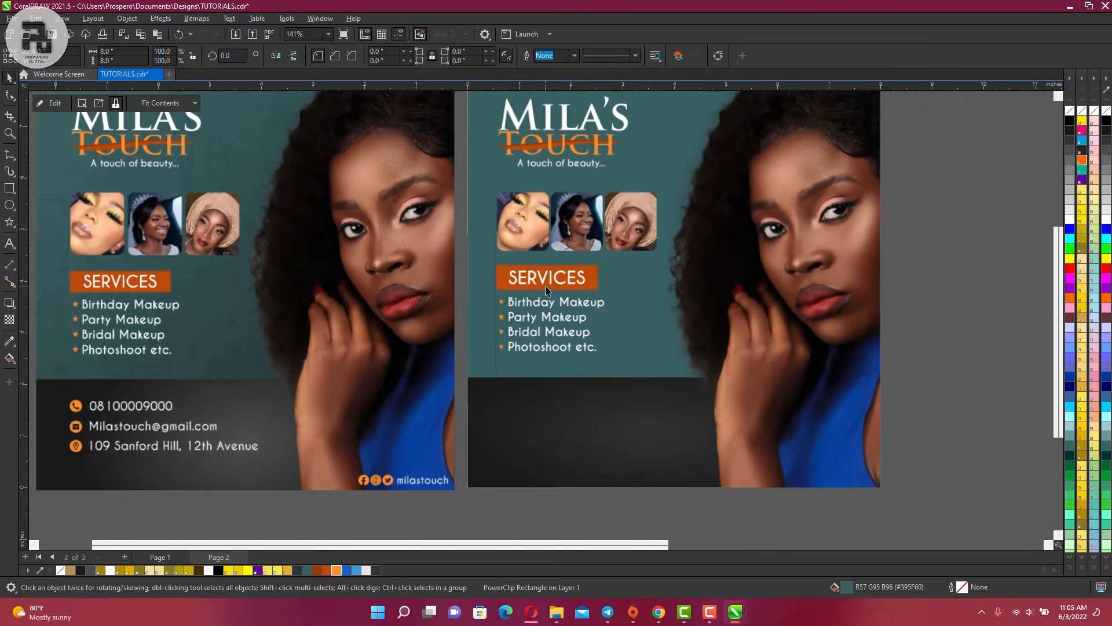
Copy the services list text down into the dark footer band
{"action": "scroll", "coordinate": [546, 290], "scroll_direction": "down", "scroll_amount": 1}
{"action": "scroll", "coordinate": [529, 447], "scroll_direction": "up", "scroll_amount": 2}
{"action": "scroll", "coordinate": [421, 395], "scroll_direction": "down", "scroll_amount": 2}
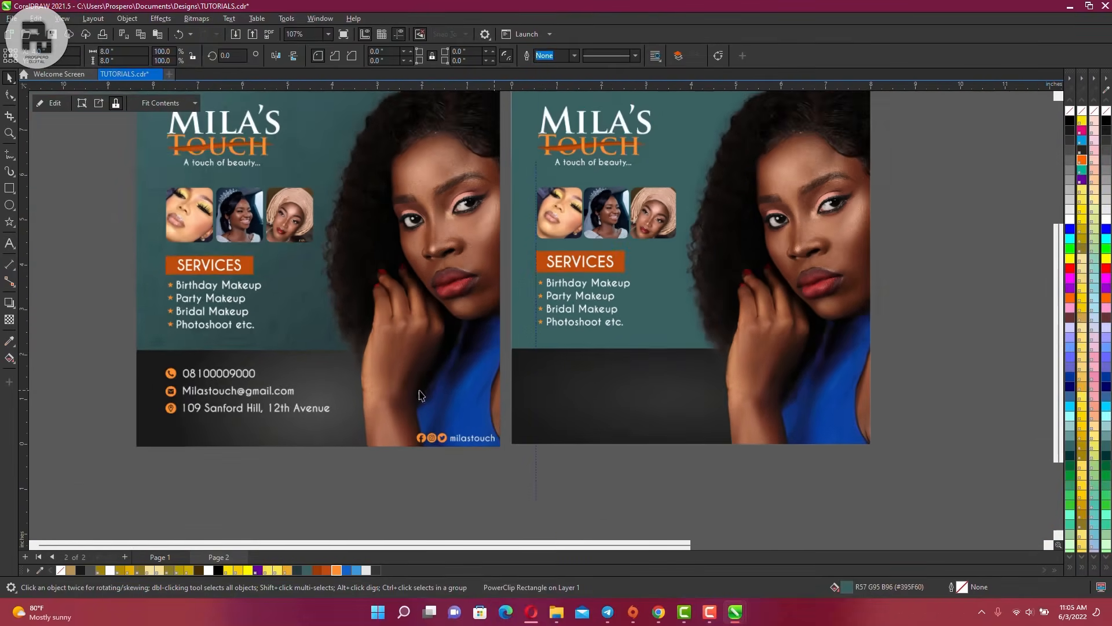
{"action": "scroll", "coordinate": [421, 395], "scroll_direction": "up", "scroll_amount": 2}
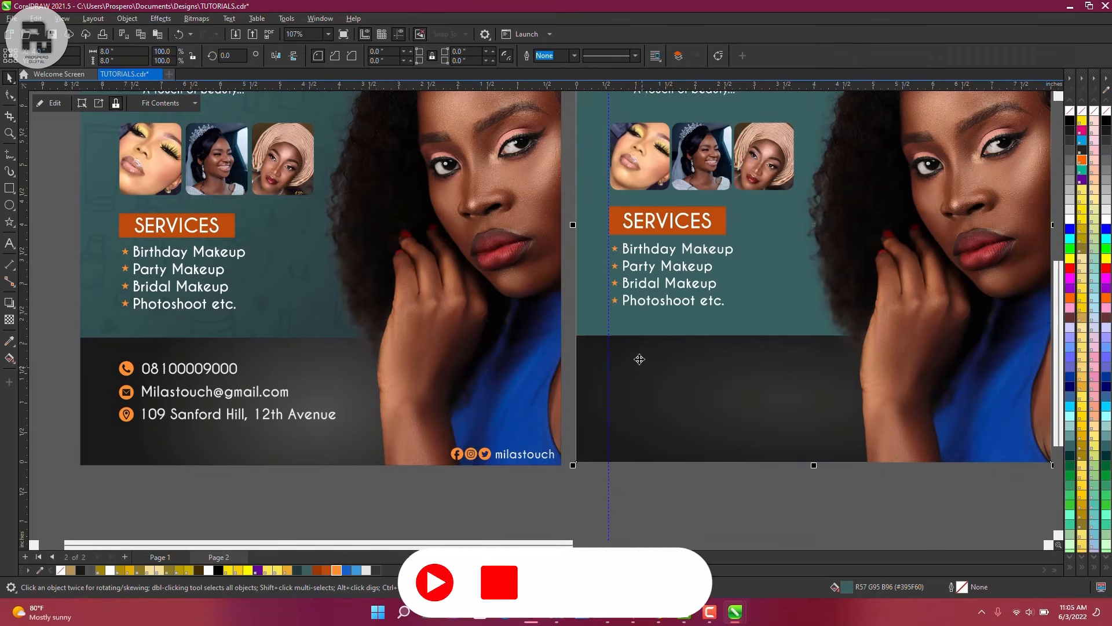
{"action": "left_click", "coordinate": [670, 303]}
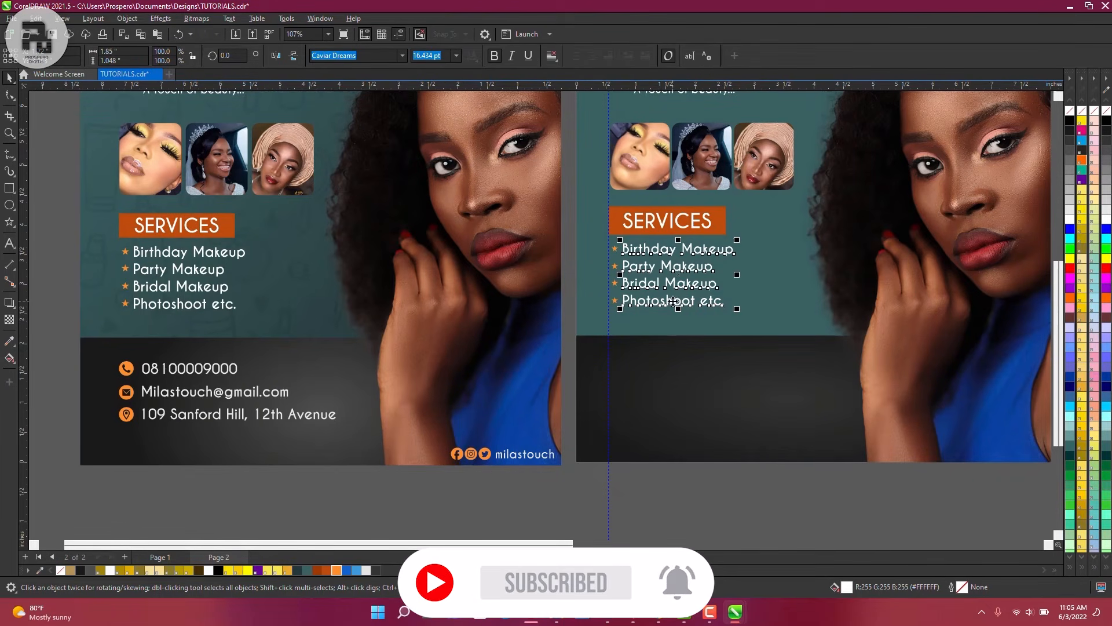
{"action": "left_click_drag", "start_coordinate": [673, 301], "coordinate": [676, 418]}
Select the copied services text sitting in the footer
{"action": "scroll", "coordinate": [676, 418], "scroll_direction": "up", "scroll_amount": 3}
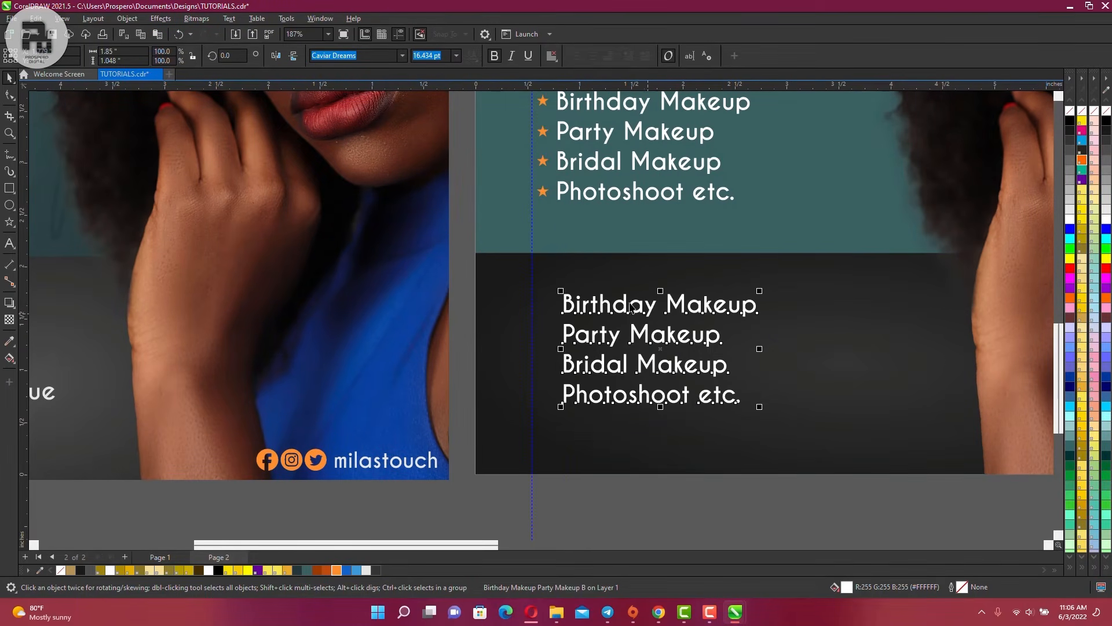
{"action": "left_click", "coordinate": [578, 192], "text": "shift"}
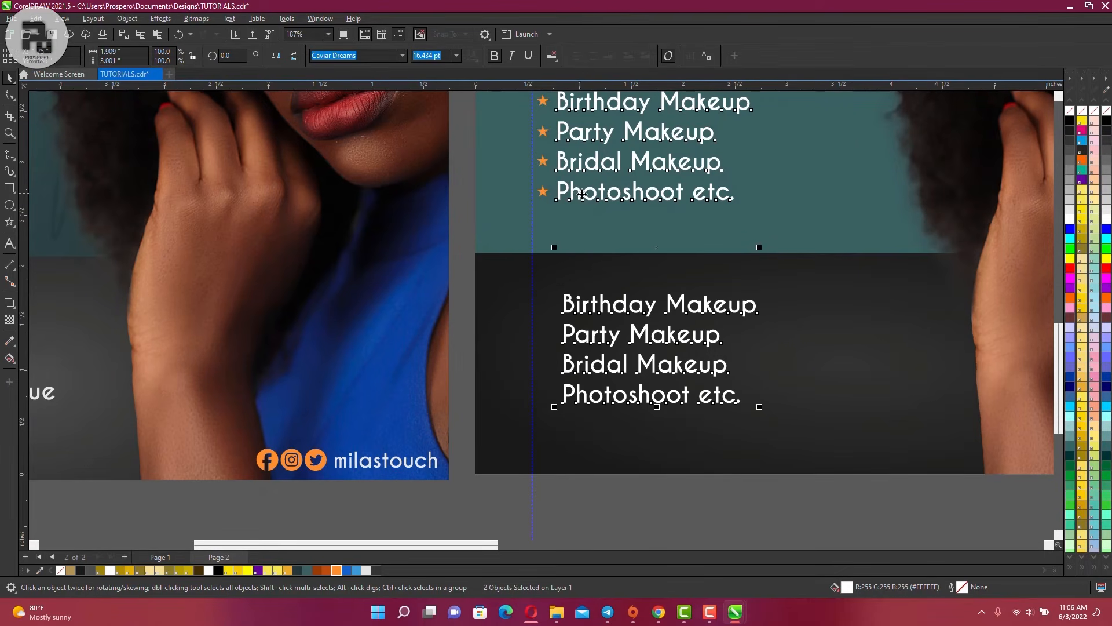
{"action": "left_click", "coordinate": [577, 253]}
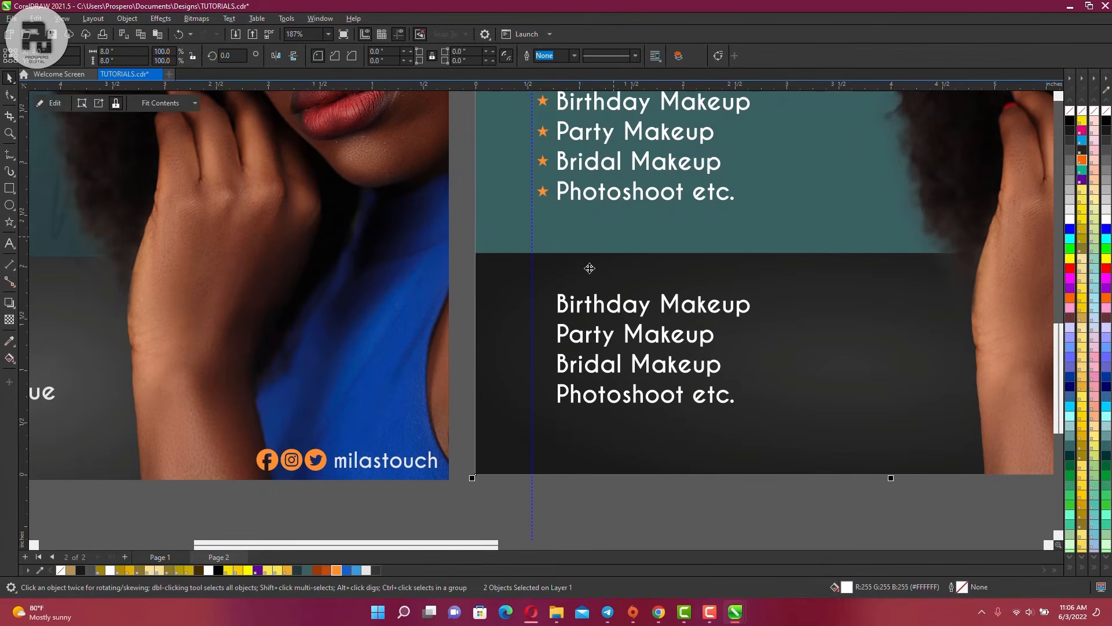
{"action": "scroll", "coordinate": [577, 255], "scroll_direction": "down", "scroll_amount": 1}
{"action": "scroll", "coordinate": [578, 266], "scroll_direction": "down", "scroll_amount": 1}
{"action": "scroll", "coordinate": [573, 266], "scroll_direction": "up", "scroll_amount": 2}
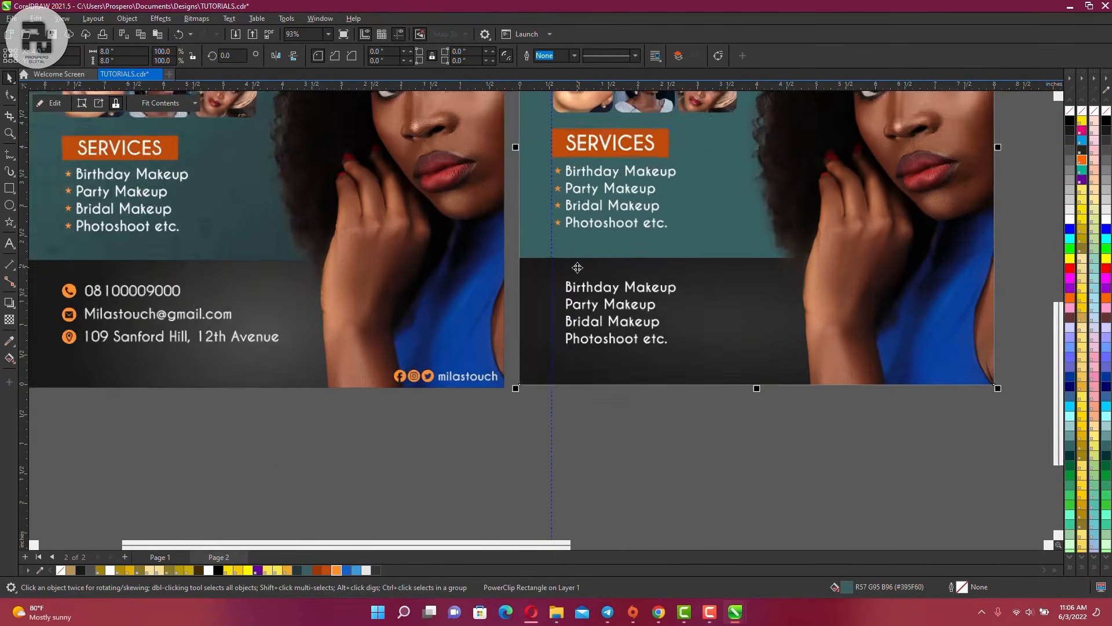
{"action": "left_click", "coordinate": [599, 301]}
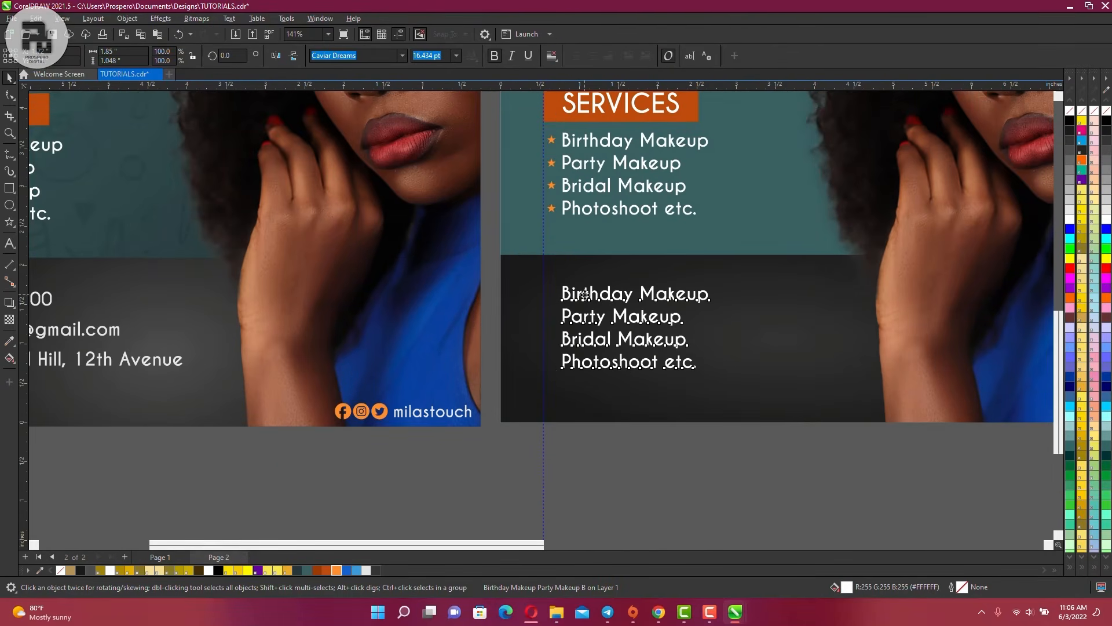
Replace the footer copy with the business phone number and e-mail address on two lines
{"action": "double_click", "coordinate": [585, 296]}
{"action": "key", "text": "ctrl+a"}
{"action": "scroll", "coordinate": [585, 296], "scroll_direction": "down", "scroll_amount": 1}
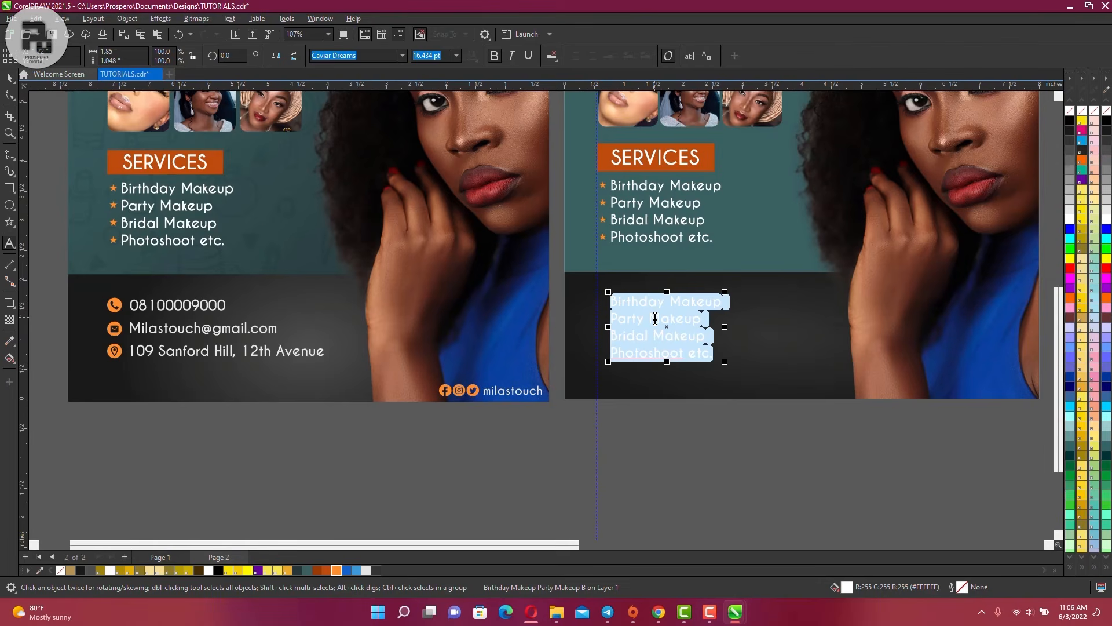
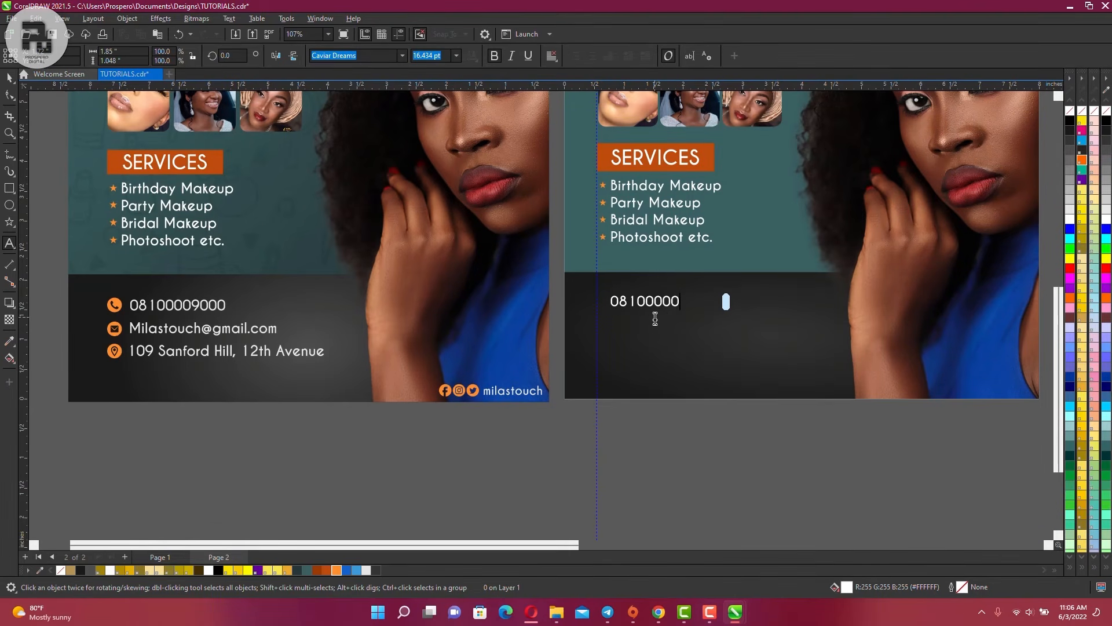
{"action": "key", "text": "Return"}
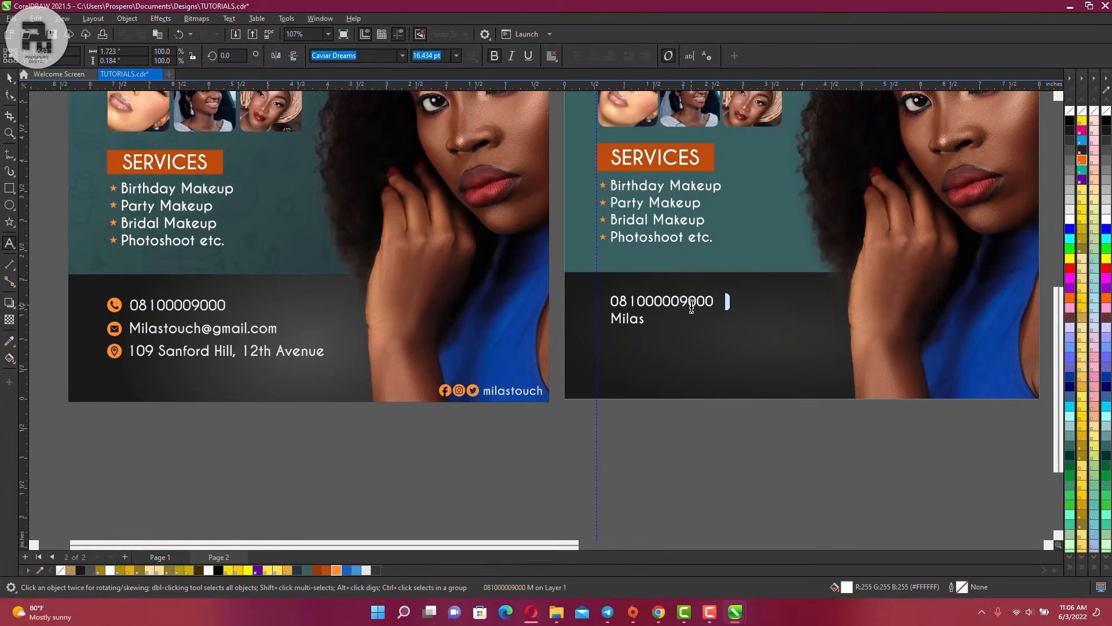
{"action": "key", "text": "Return"}
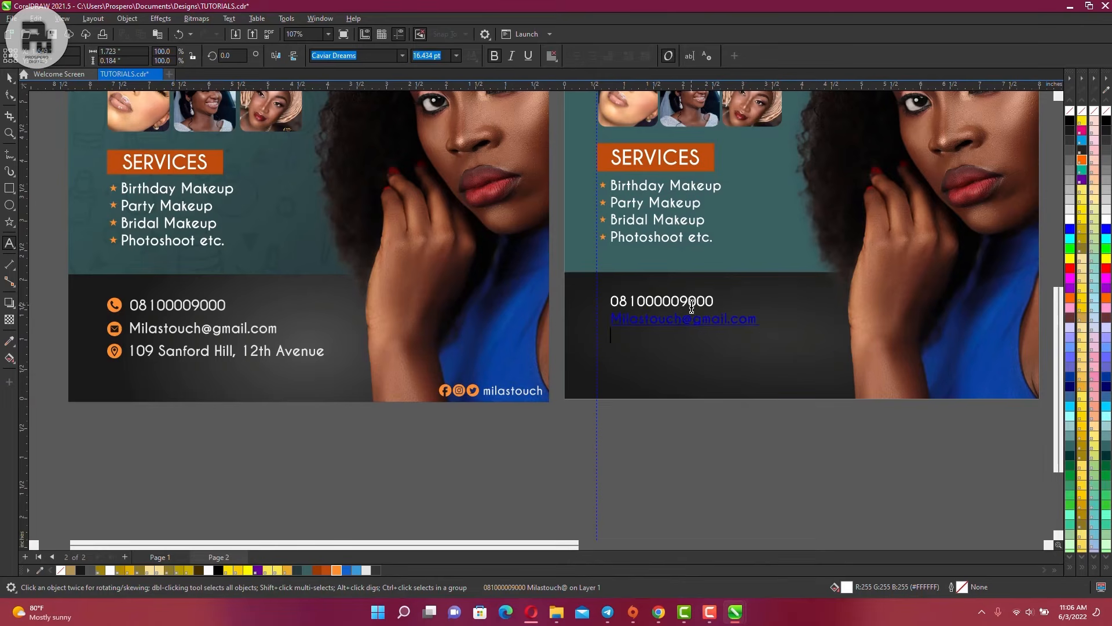
{"action": "type", "text": "109"}
{"action": "key", "text": "ctrl+z"}
{"action": "key", "text": "ctrl+z"}
{"action": "key", "text": "ctrl+z"}
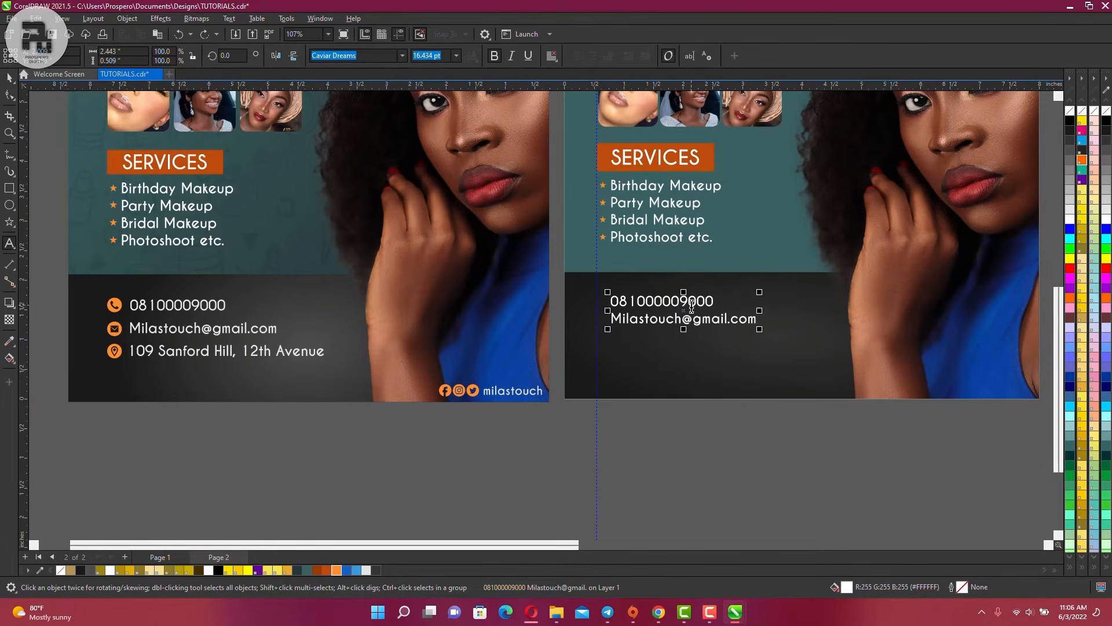
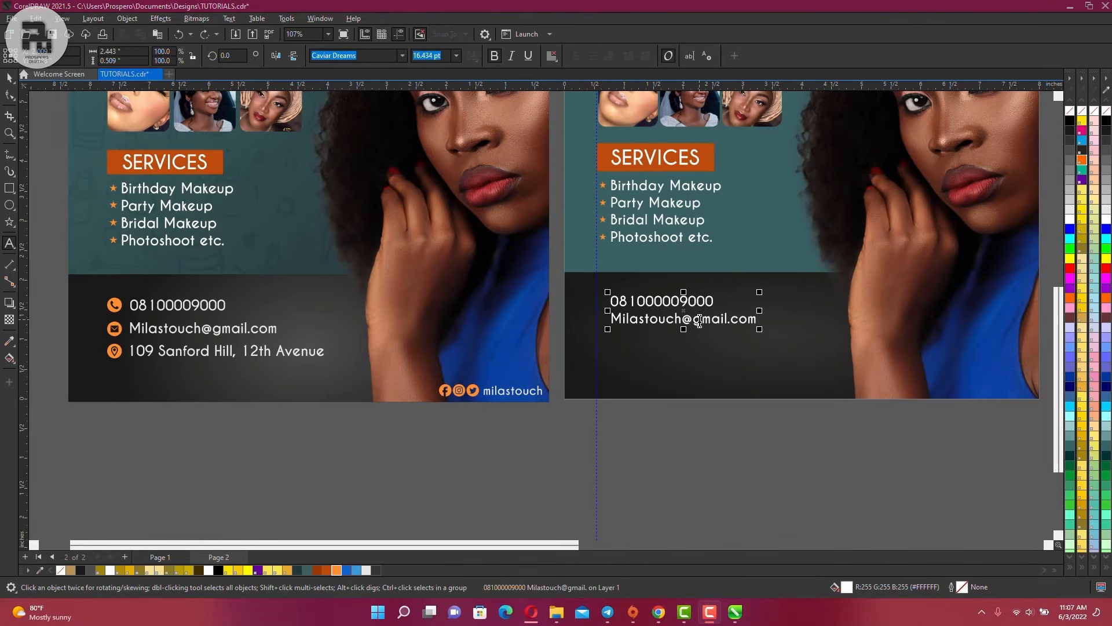
{"action": "key", "text": "End"}
{"action": "key", "text": "Return"}
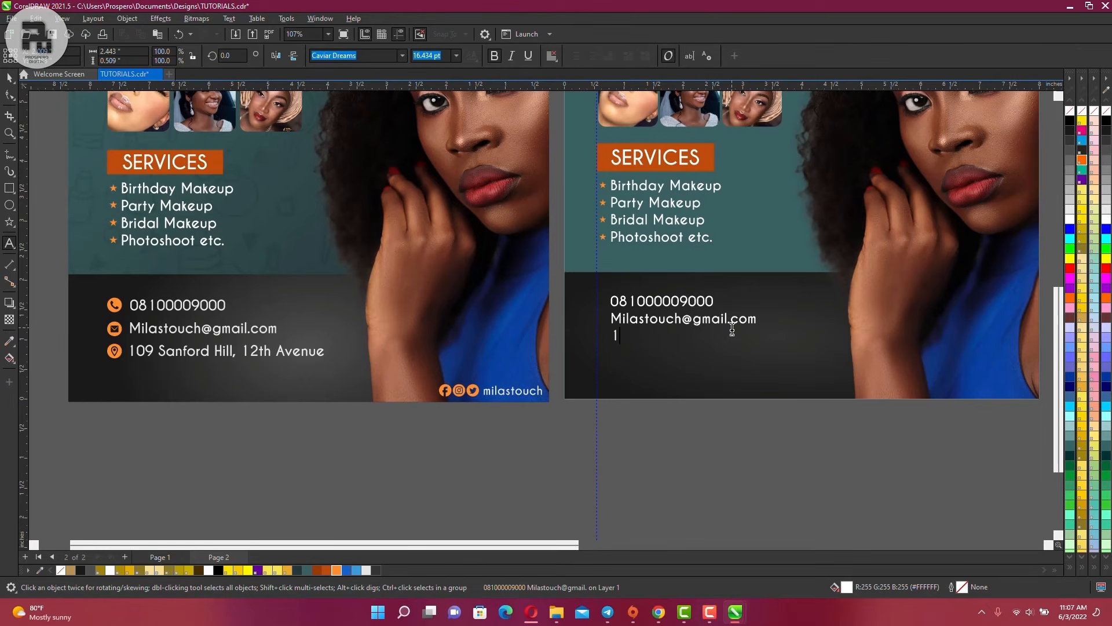
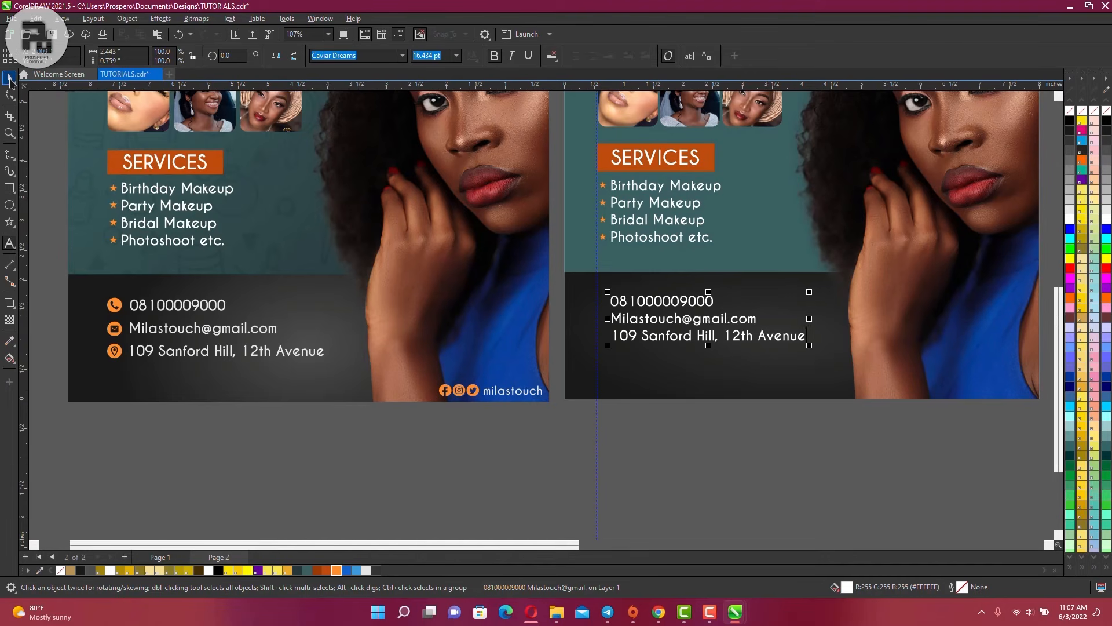
Break the contact text into separate lines and move the email and address lines down
{"action": "left_click", "coordinate": [10, 81]}
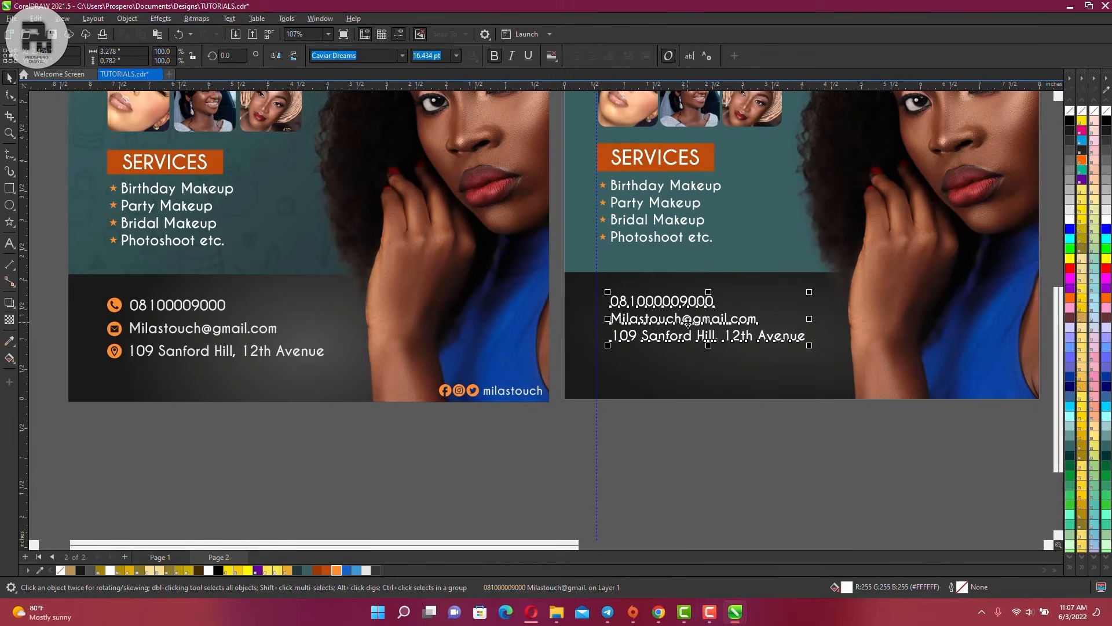
{"action": "key", "text": "ctrl+k"}
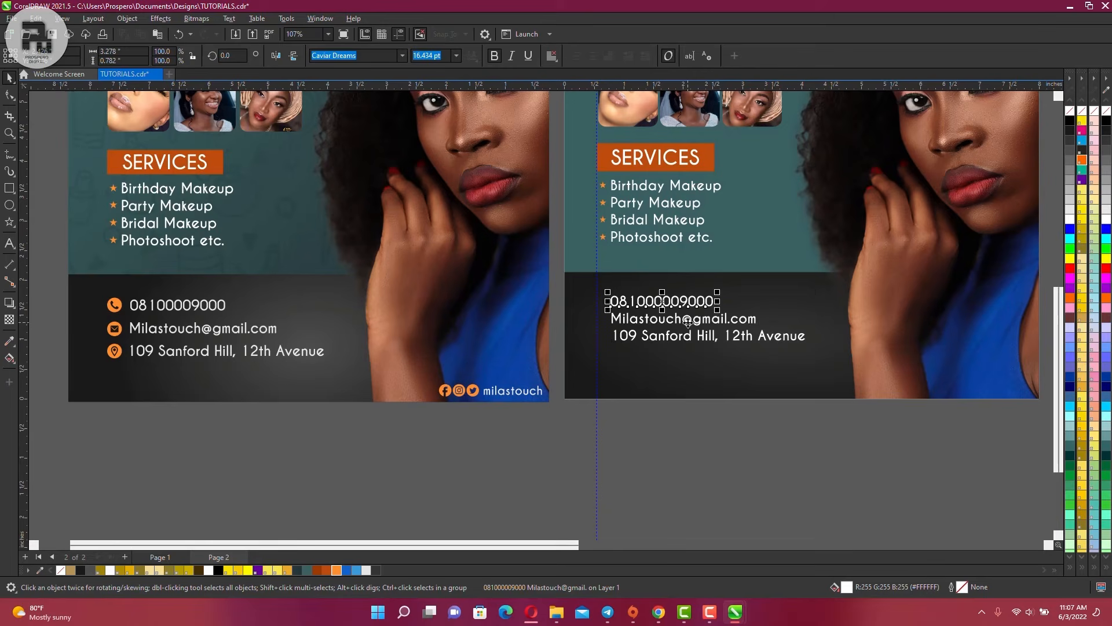
{"action": "left_click", "coordinate": [674, 342]}
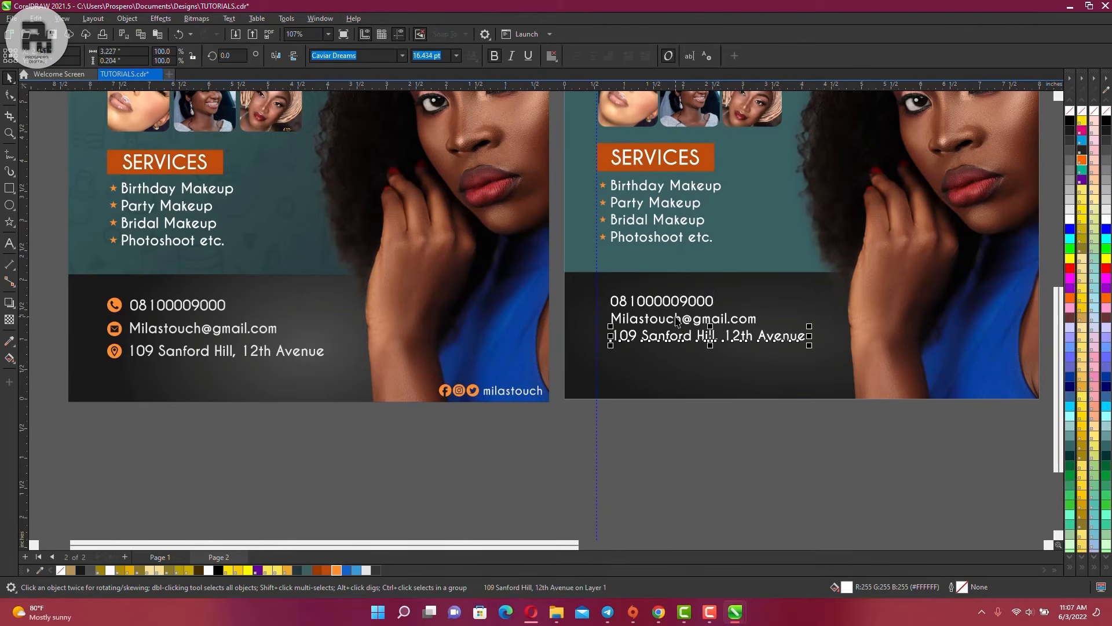
{"action": "left_click", "coordinate": [676, 318], "text": "shift"}
{"action": "key", "text": "Down"}
{"action": "key", "text": "Down"}
{"action": "key", "text": "Down"}
{"action": "key", "text": "Down"}
{"action": "key", "text": "Down"}
{"action": "key", "text": "Down"}
{"action": "key", "text": "Down"}
{"action": "key", "text": "Down"}
{"action": "key", "text": "Down"}
{"action": "key", "text": "Down"}
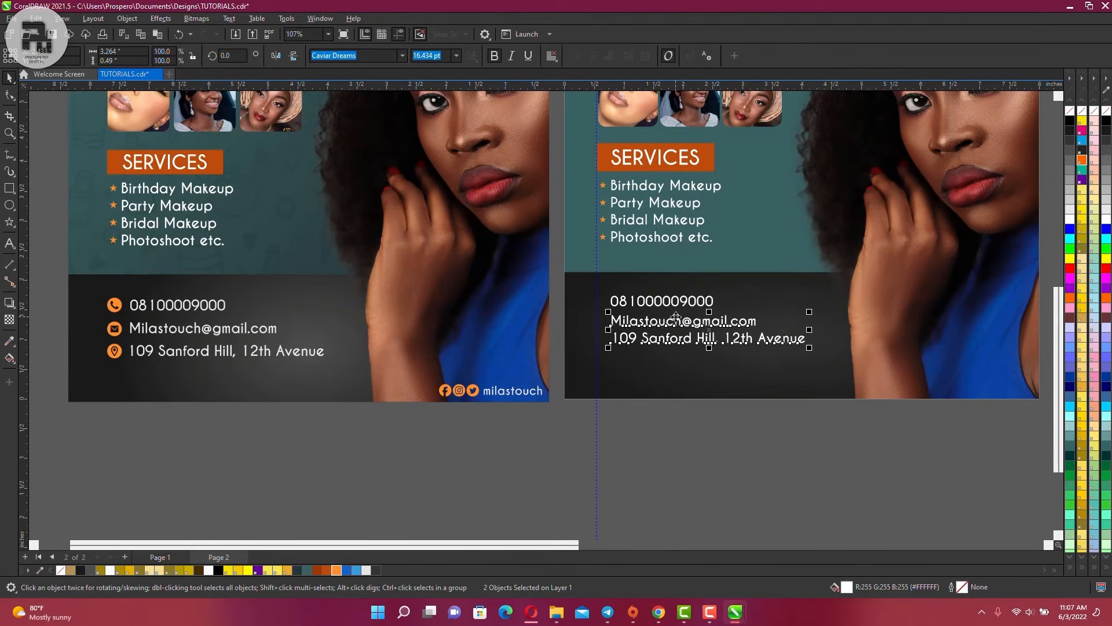
{"action": "key", "text": "Down"}
{"action": "key", "text": "Down"}
{"action": "key", "text": "Down"}
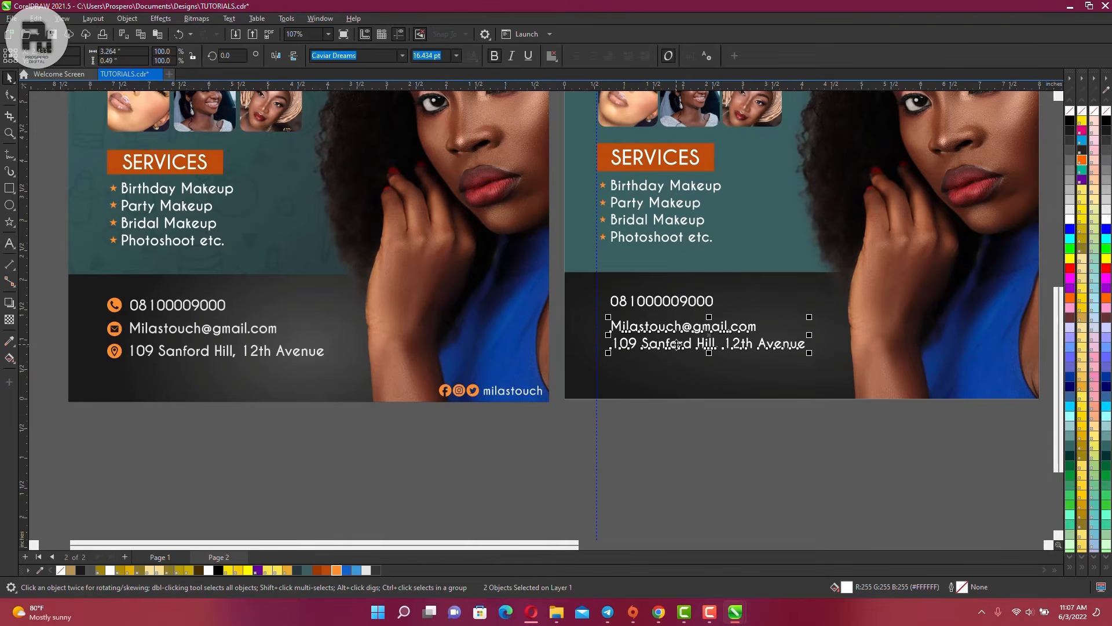
Nudge the email and address lines individually until the phone, email and address are evenly spaced
{"action": "left_click", "coordinate": [678, 349]}
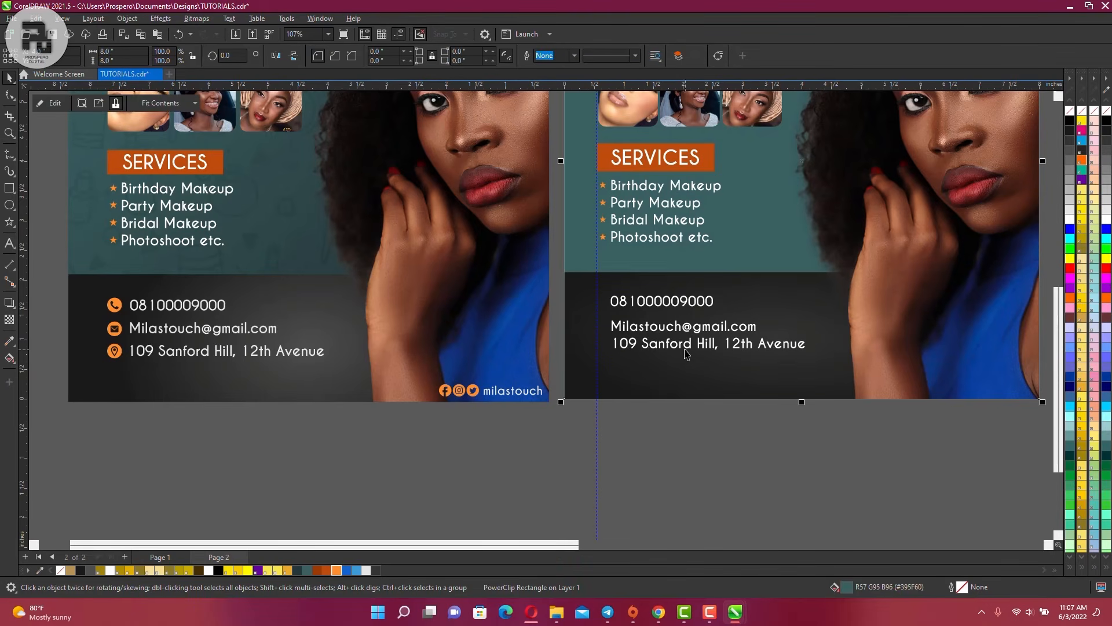
{"action": "left_click", "coordinate": [685, 350]}
{"action": "key", "text": "Down"}
{"action": "key", "text": "Down"}
{"action": "key", "text": "Down"}
{"action": "key", "text": "Down"}
{"action": "key", "text": "Down"}
{"action": "key", "text": "Down"}
{"action": "key", "text": "Down"}
{"action": "key", "text": "Down"}
{"action": "key", "text": "Down"}
{"action": "key", "text": "Down"}
{"action": "key", "text": "Down"}
{"action": "key", "text": "Down"}
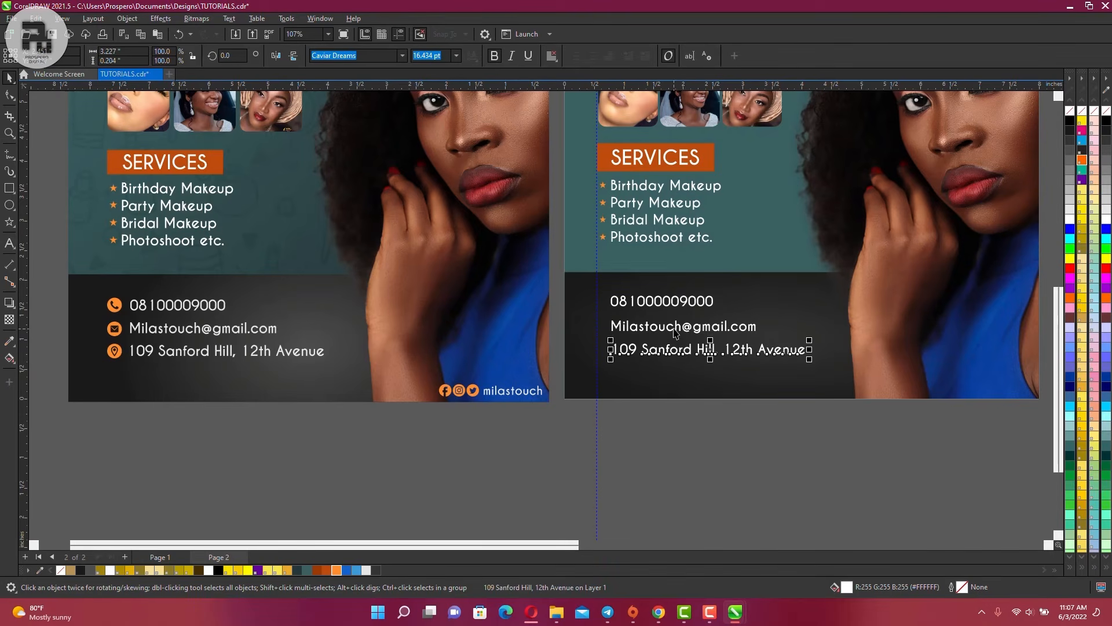
{"action": "left_click", "coordinate": [669, 329]}
{"action": "key", "text": "Up"}
{"action": "key", "text": "Up"}
{"action": "key", "text": "Up"}
{"action": "left_click", "coordinate": [663, 349]}
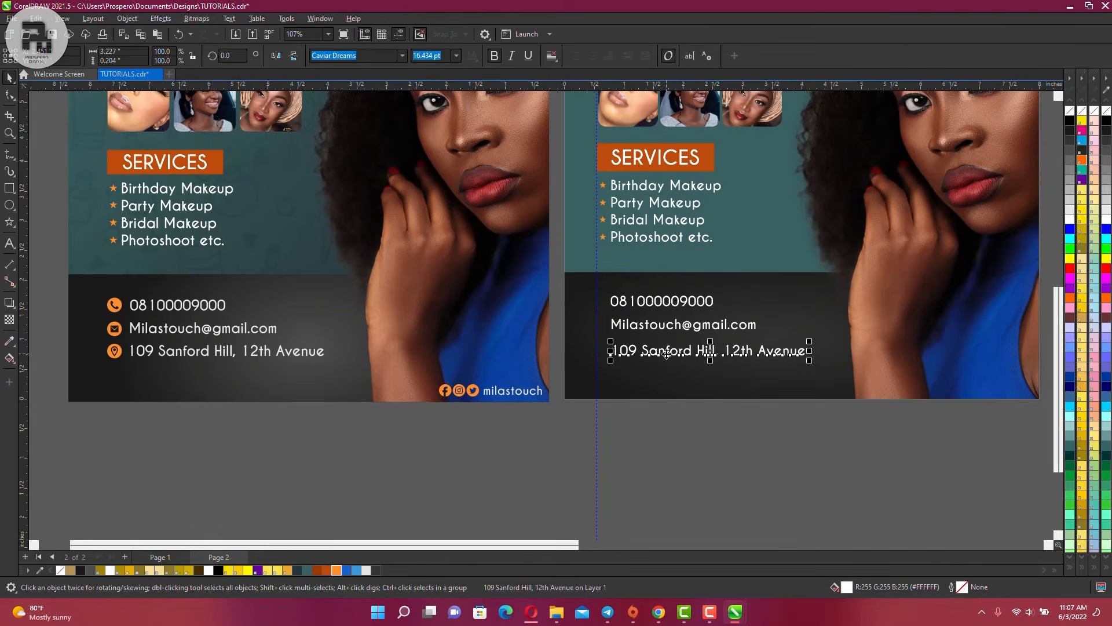
{"action": "key", "text": "Up"}
{"action": "key", "text": "Up"}
{"action": "key", "text": "Up"}
{"action": "left_click", "coordinate": [634, 319]}
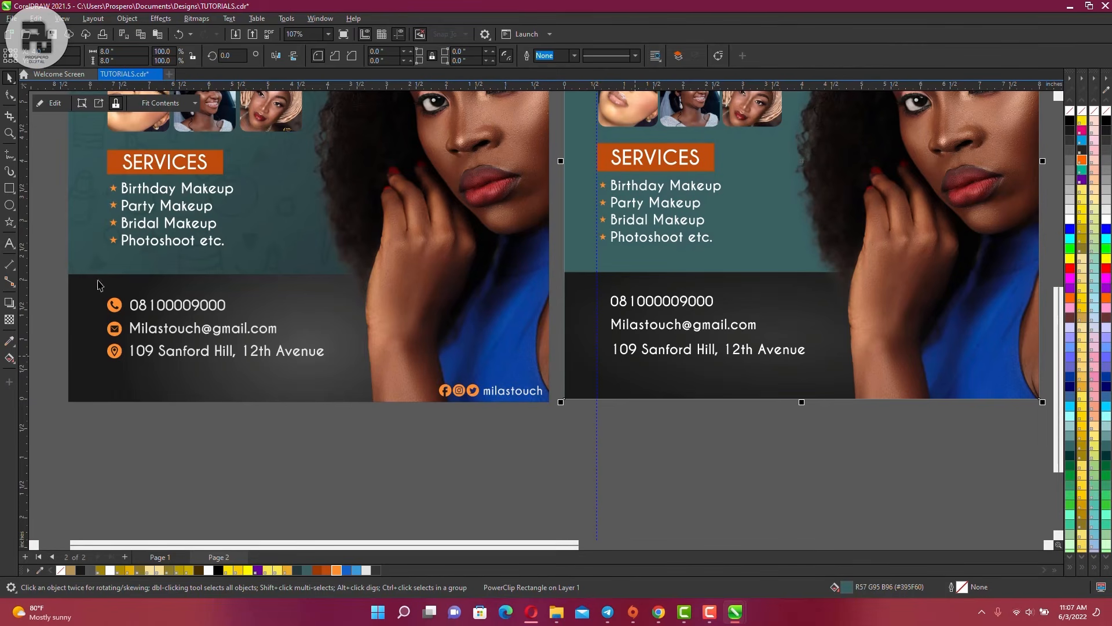
{"action": "left_click", "coordinate": [10, 244]}
Type a column of three icon letters on separate lines below the second card
{"action": "left_click", "coordinate": [673, 421]}
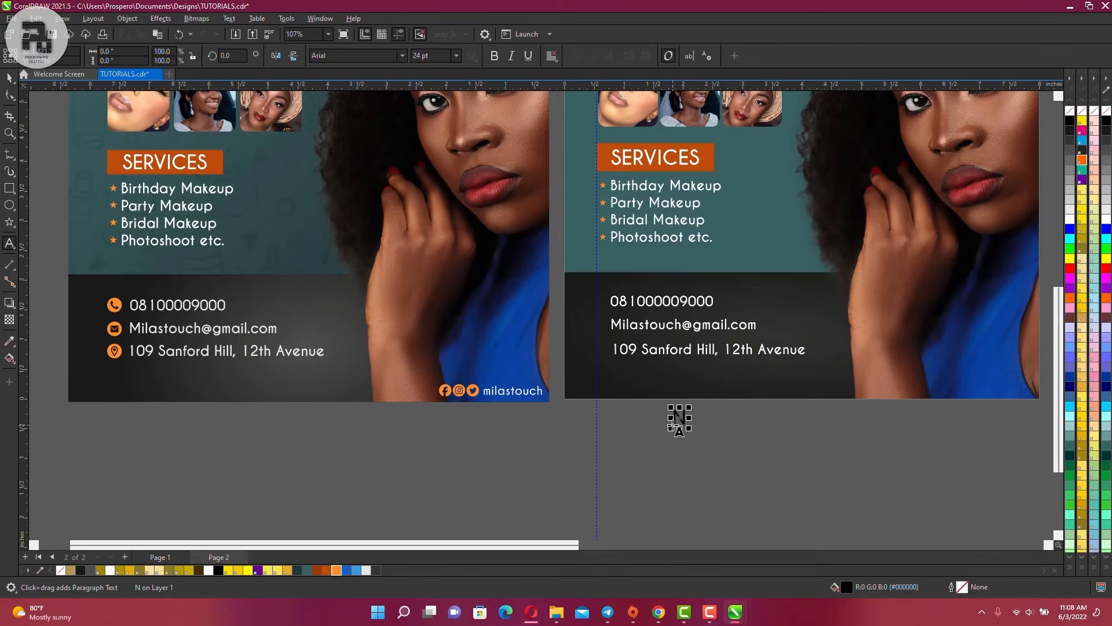
{"action": "type", "text": "A E "}
{"action": "type", "text": "M"}
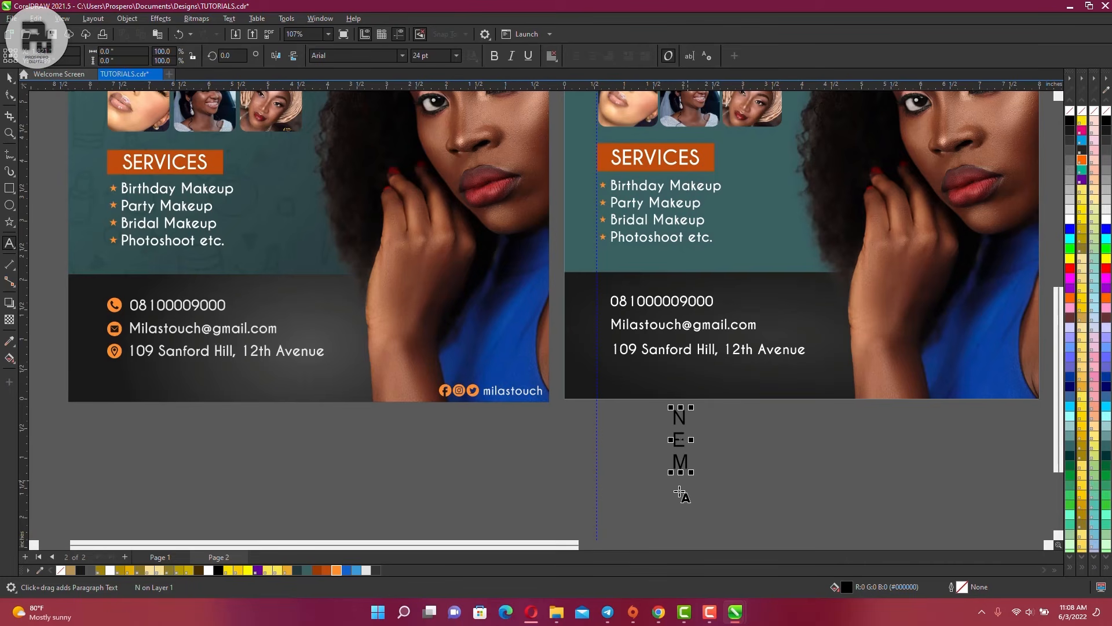
{"action": "key", "text": "ctrl+space"}
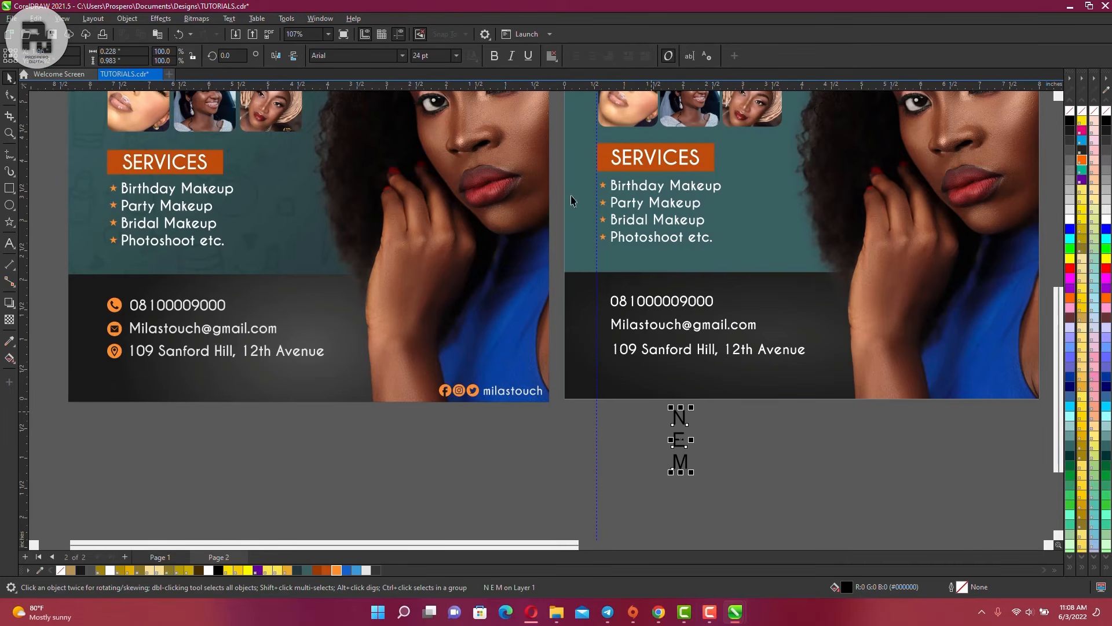
Set the letters to the typeecon icon font and fill them orange
{"action": "left_click", "coordinate": [402, 56]}
{"action": "type", "text": "T"}
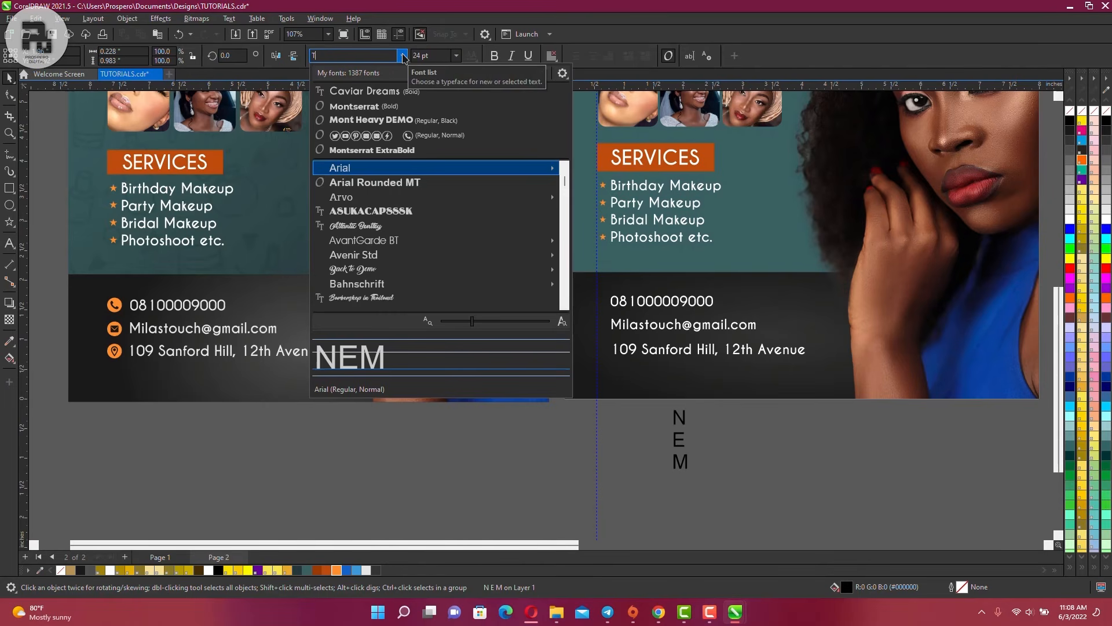
{"action": "type", "text": "YPEE"}
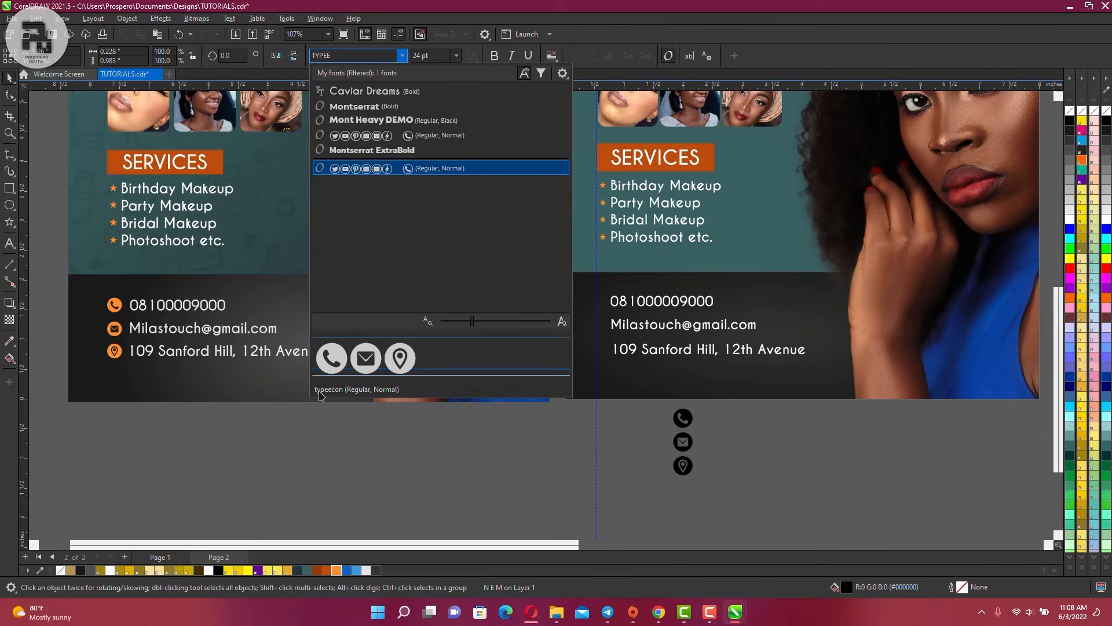
{"action": "left_click", "coordinate": [410, 168]}
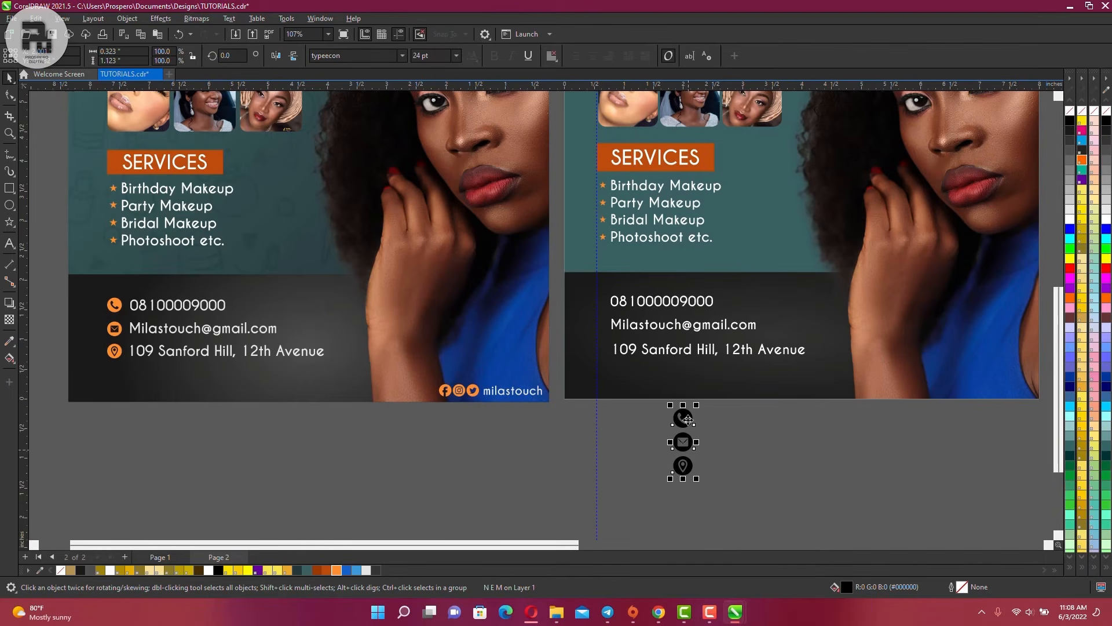
{"action": "left_click", "coordinate": [336, 569]}
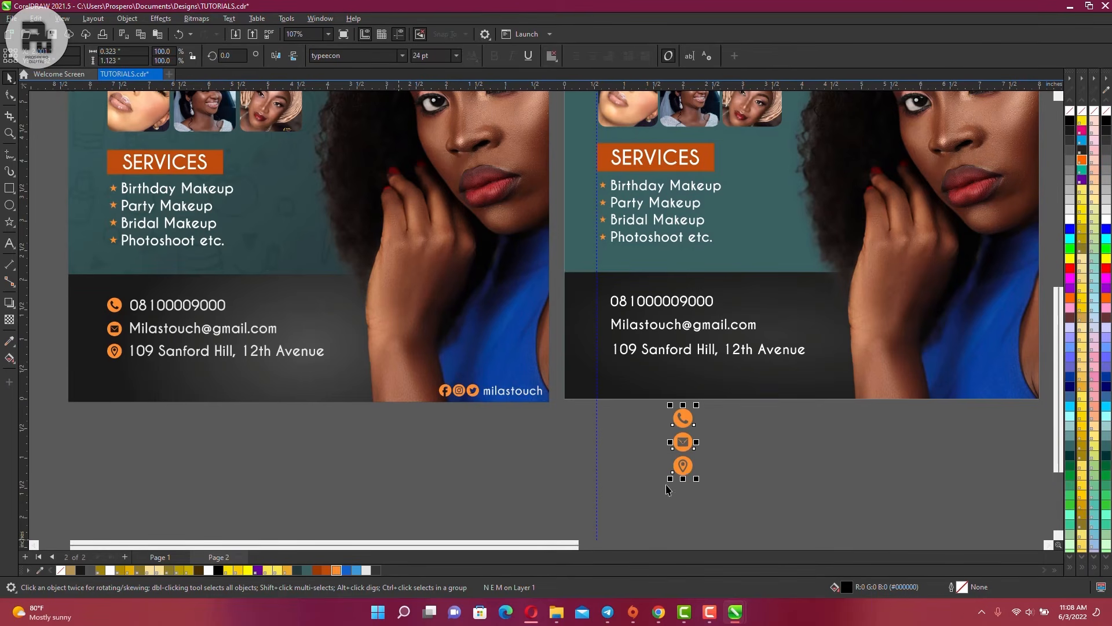
Move the orange icons beside the contact lines, shrink them slightly and nudge them down
{"action": "left_click_drag", "start_coordinate": [691, 473], "coordinate": [603, 349]}
{"action": "scroll", "coordinate": [603, 349], "scroll_direction": "up", "scroll_amount": 3}
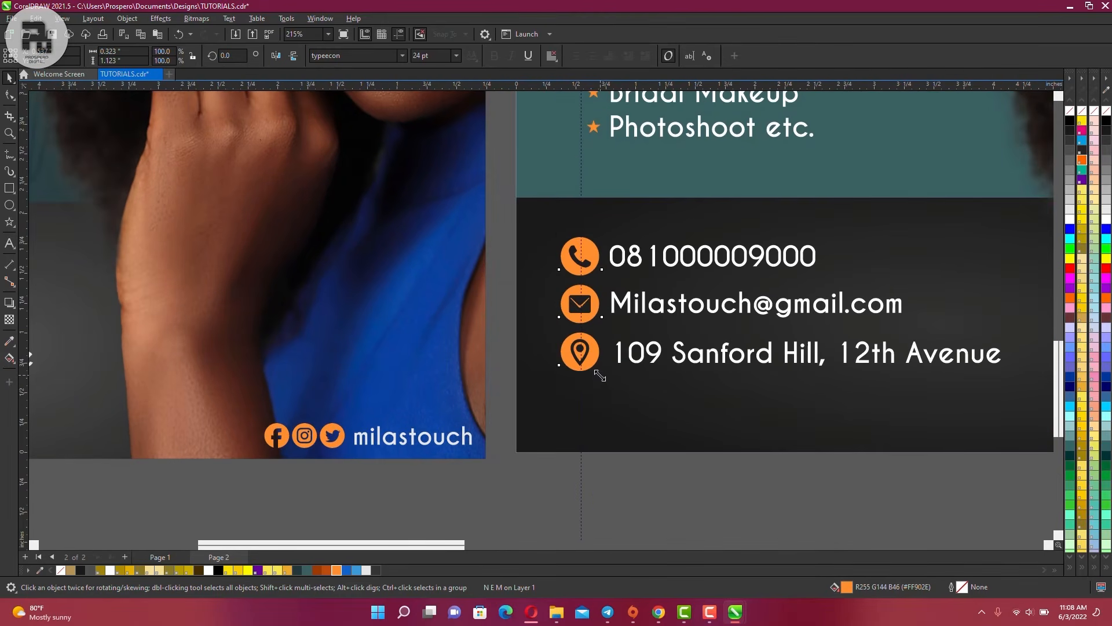
{"action": "left_click_drag", "start_coordinate": [603, 375], "coordinate": [602, 371]}
{"action": "key", "text": "Down"}
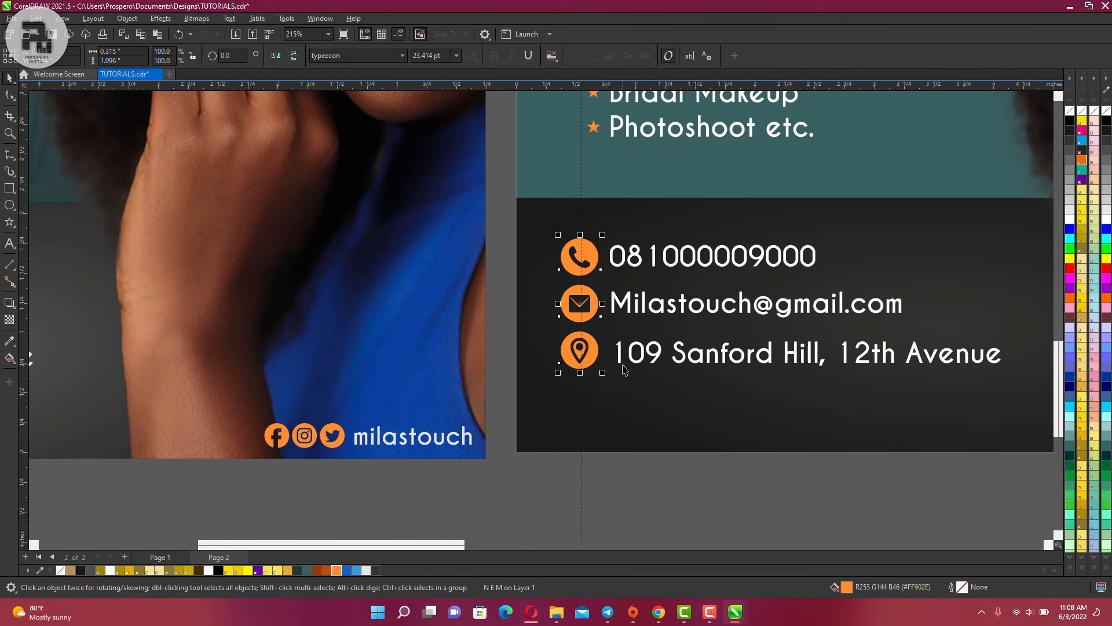
{"action": "key", "text": "Down"}
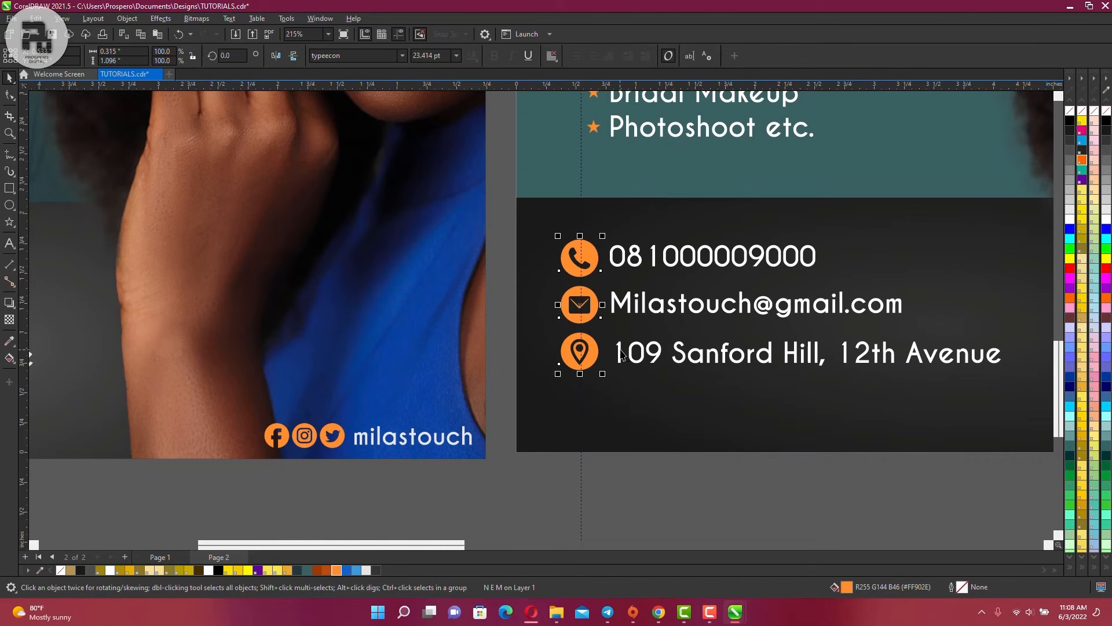
Left-align the phone, email and address lines and nudge them down slightly
{"action": "left_click", "coordinate": [621, 354]}
{"action": "left_click", "coordinate": [623, 312], "text": "shift"}
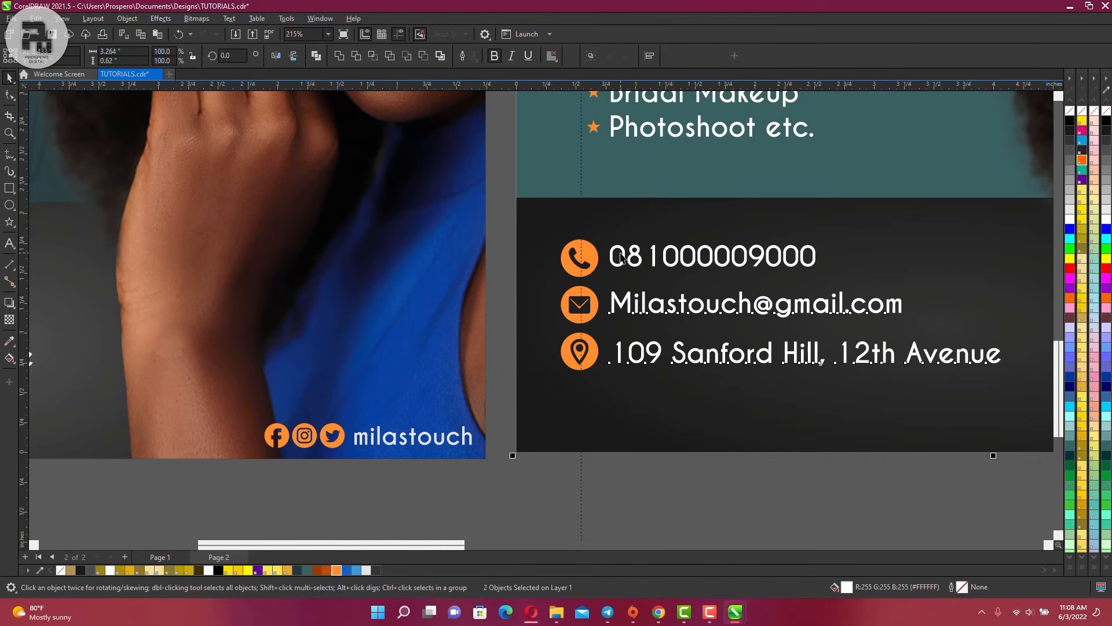
{"action": "left_click", "coordinate": [628, 256], "text": "shift"}
{"action": "key", "text": "l"}
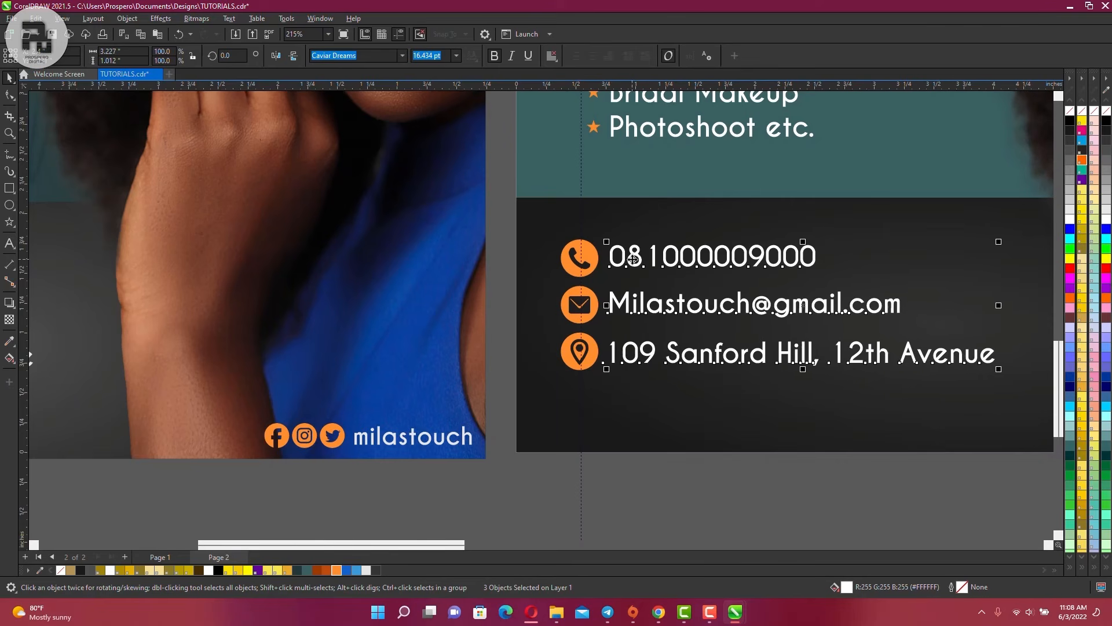
{"action": "key", "text": "Down"}
{"action": "left_click", "coordinate": [654, 231]}
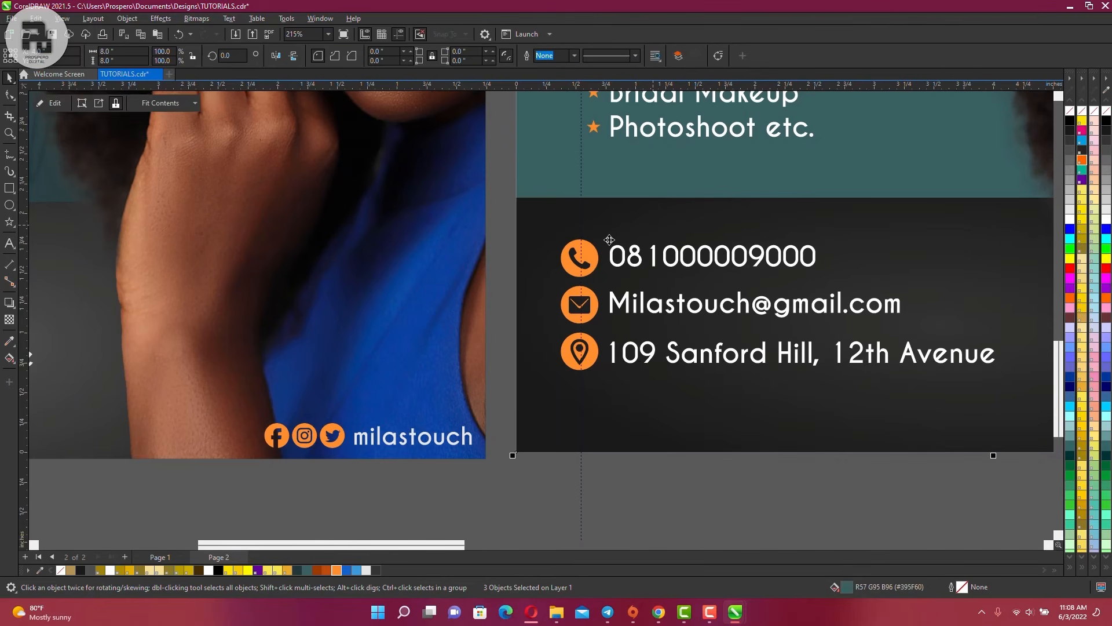
Select the whole contact block together with its icons
{"action": "scroll", "coordinate": [604, 259], "scroll_direction": "down", "scroll_amount": 4}
{"action": "scroll", "coordinate": [604, 259], "scroll_direction": "down", "scroll_amount": 1}
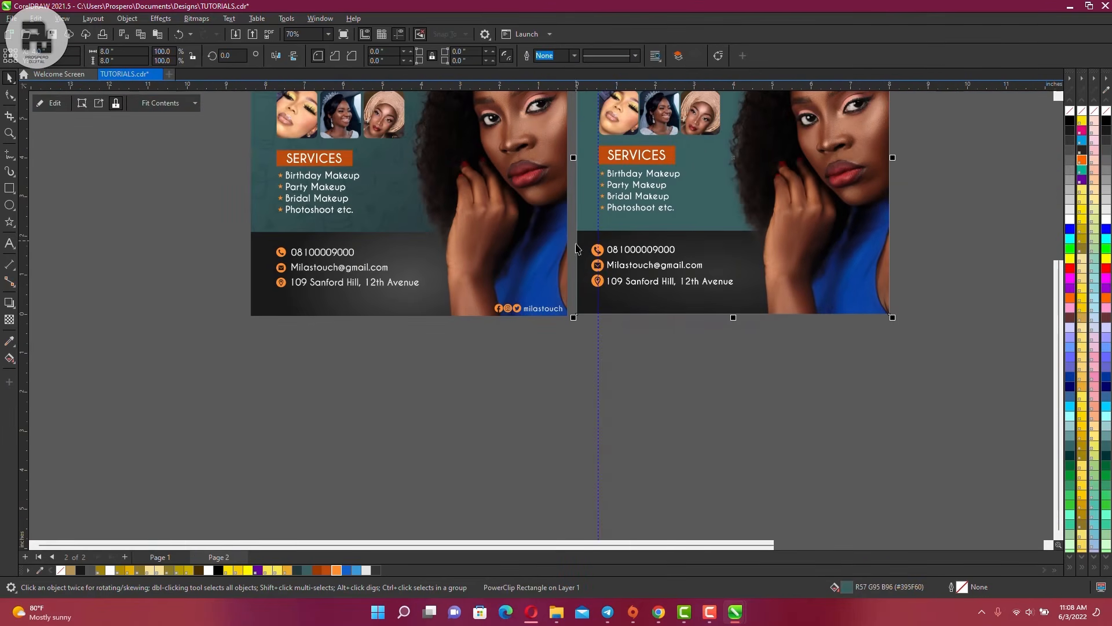
{"action": "left_click", "coordinate": [599, 253]}
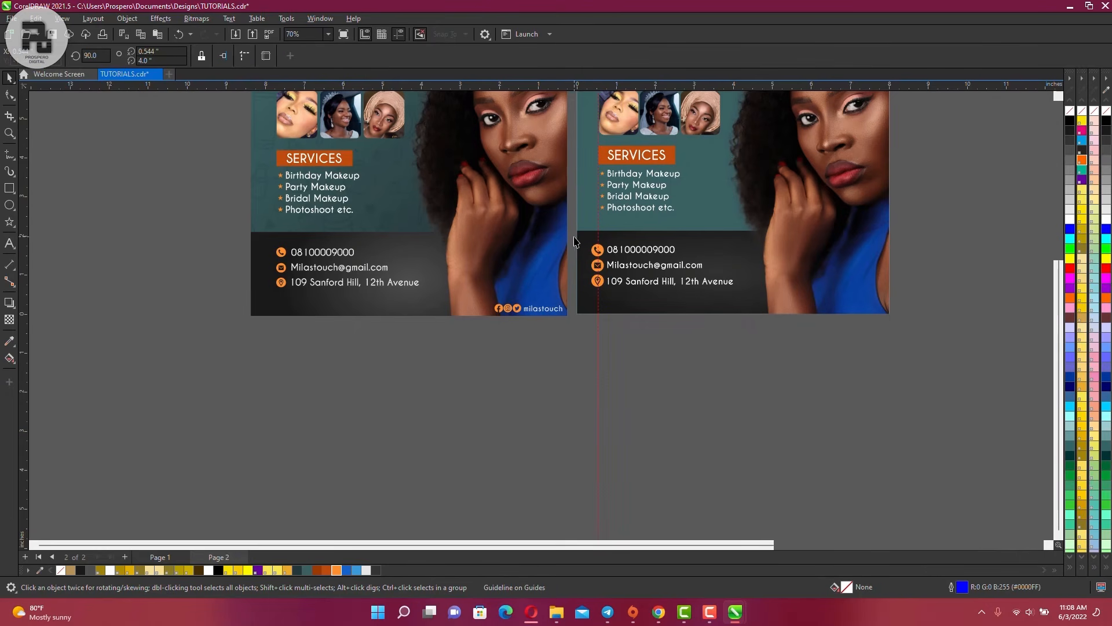
{"action": "left_click_drag", "start_coordinate": [575, 241], "coordinate": [756, 308]}
{"action": "scroll", "coordinate": [602, 264], "scroll_direction": "up", "scroll_amount": 2}
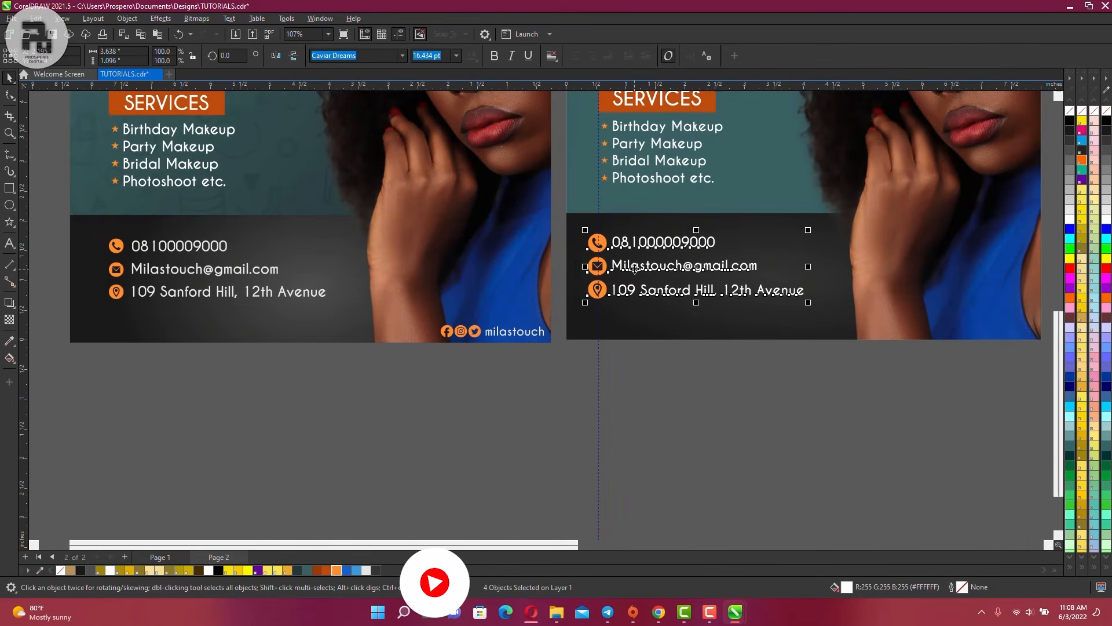
{"action": "scroll", "coordinate": [637, 267], "scroll_direction": "up", "scroll_amount": 2}
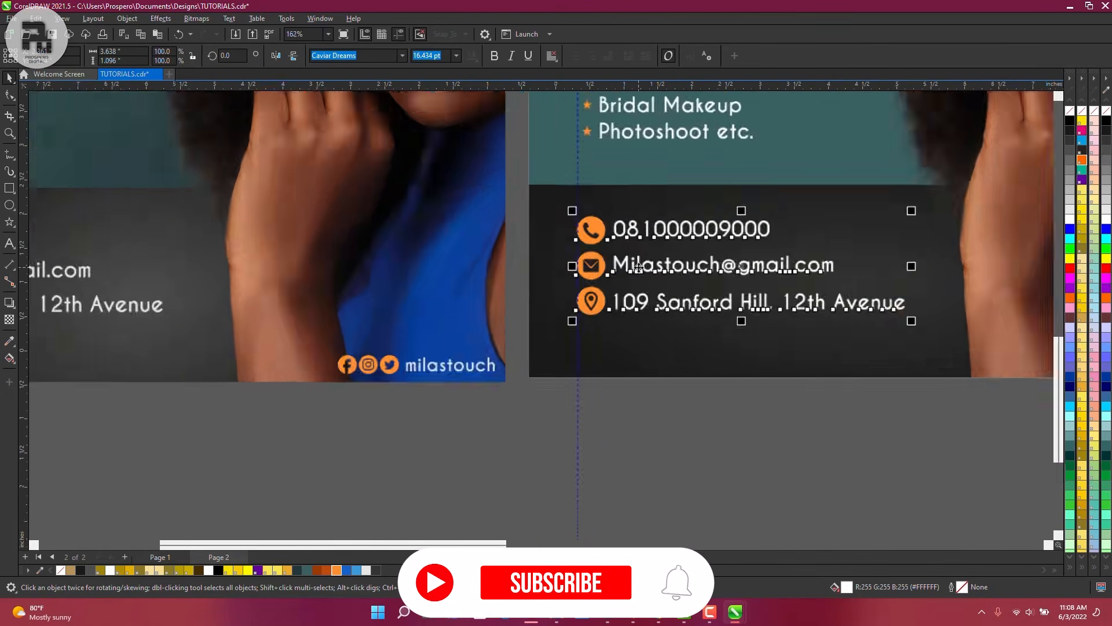
{"action": "scroll", "coordinate": [639, 267], "scroll_direction": "up", "scroll_amount": 1}
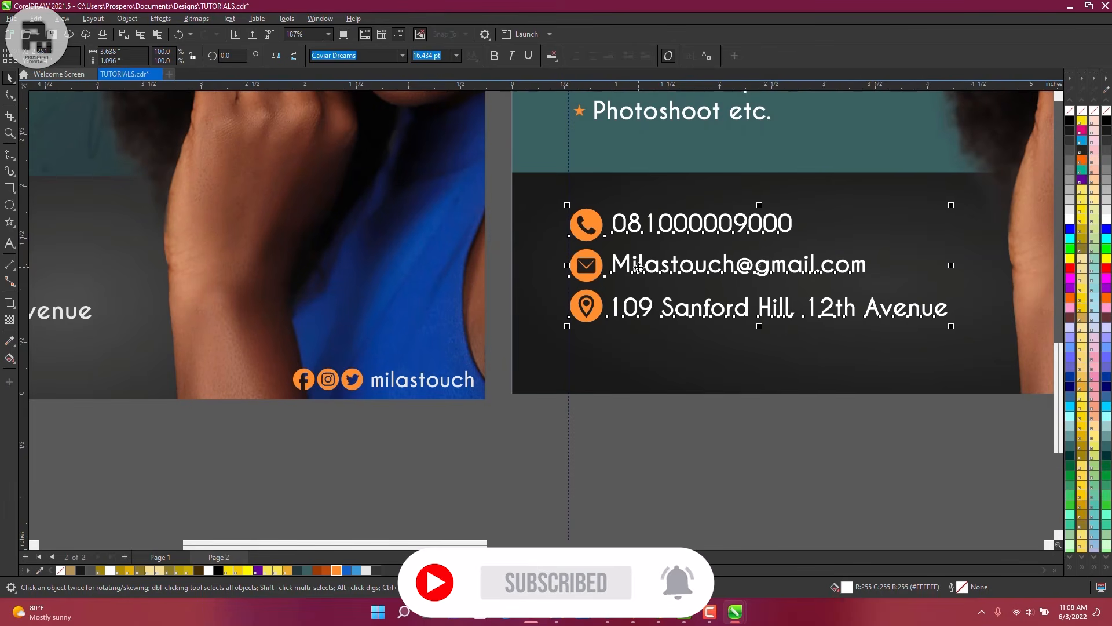
{"action": "scroll", "coordinate": [638, 267], "scroll_direction": "down", "scroll_amount": 4}
Copy the address line to the bottom-right, retype it as 'milastouch', and set it in the corner
{"action": "left_click", "coordinate": [618, 404]}
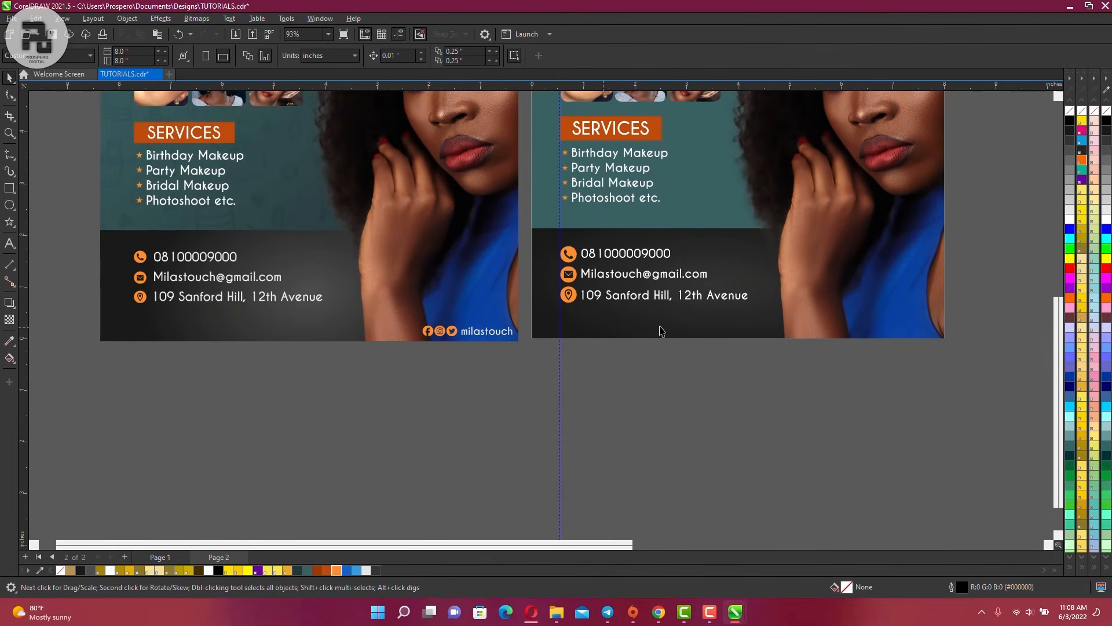
{"action": "scroll", "coordinate": [637, 353], "scroll_direction": "down", "scroll_amount": 2}
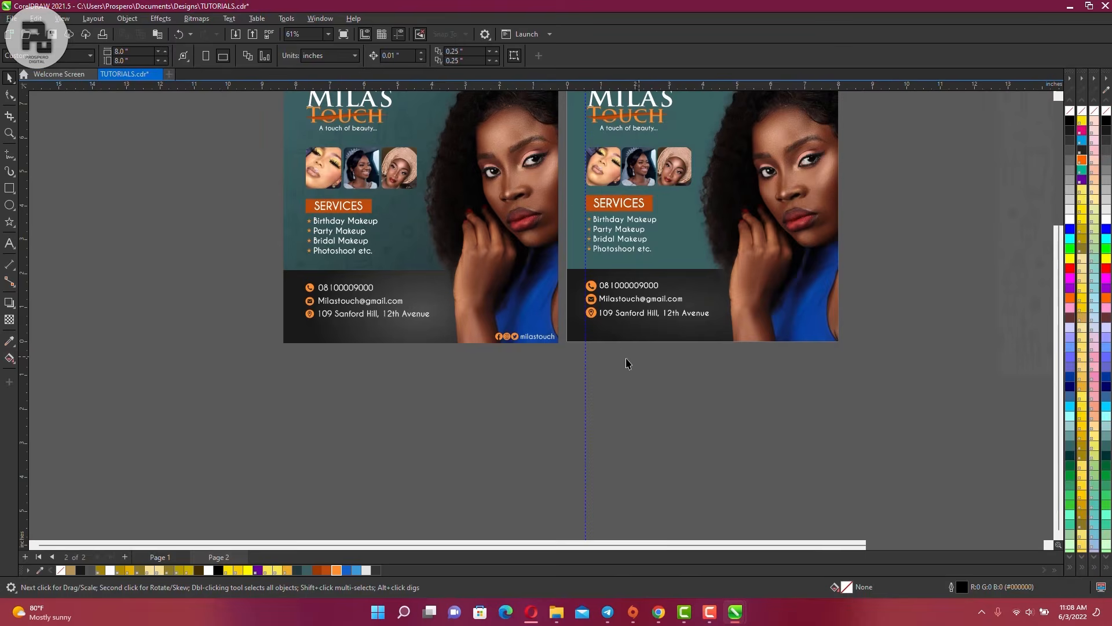
{"action": "scroll", "coordinate": [626, 363], "scroll_direction": "down", "scroll_amount": 3}
{"action": "scroll", "coordinate": [740, 242], "scroll_direction": "up", "scroll_amount": 3}
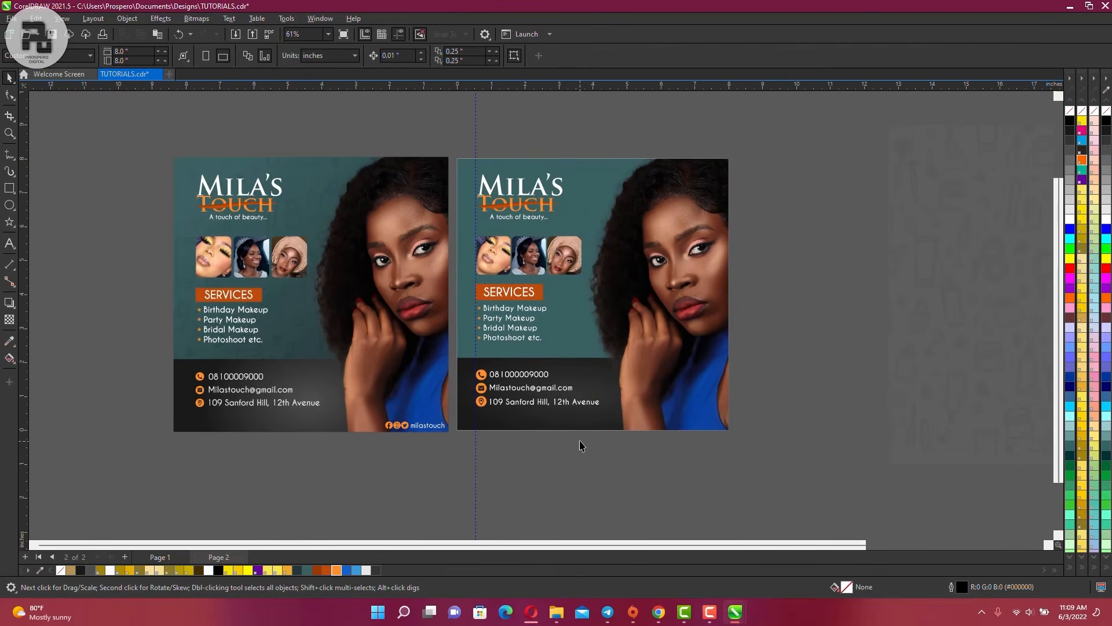
{"action": "left_click", "coordinate": [550, 407]}
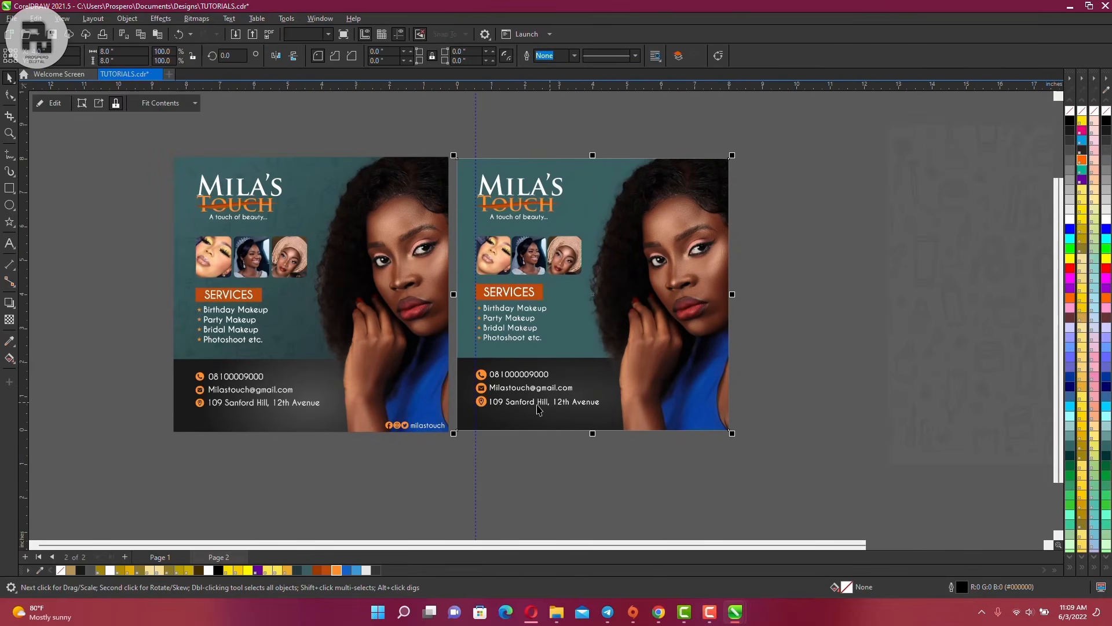
{"action": "left_click_drag", "start_coordinate": [551, 408], "coordinate": [660, 423]}
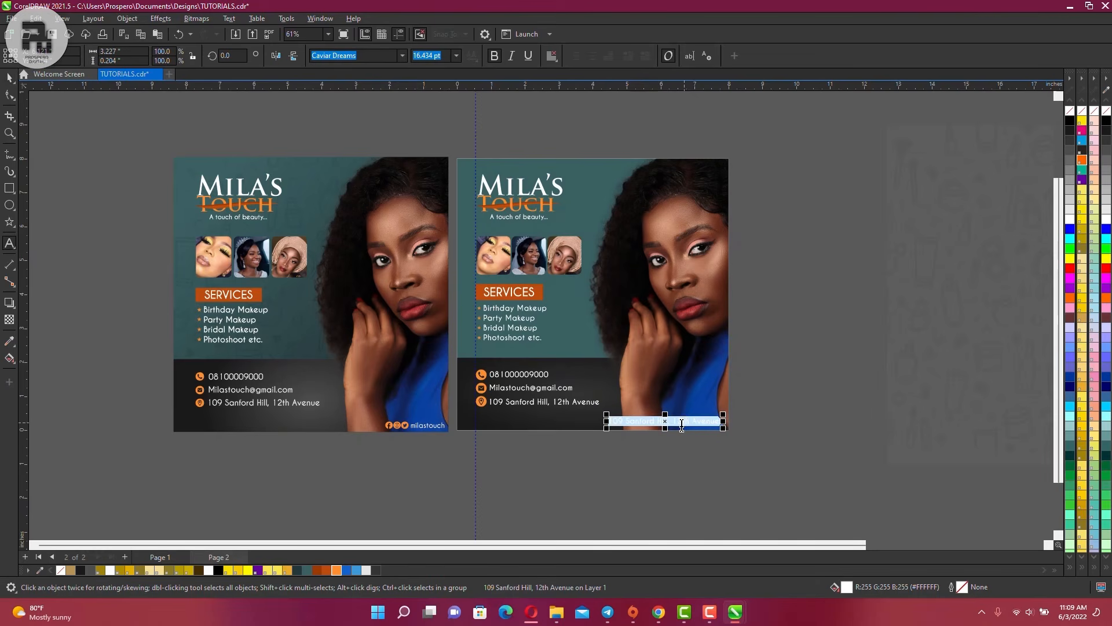
{"action": "type", "text": "milastouch"}
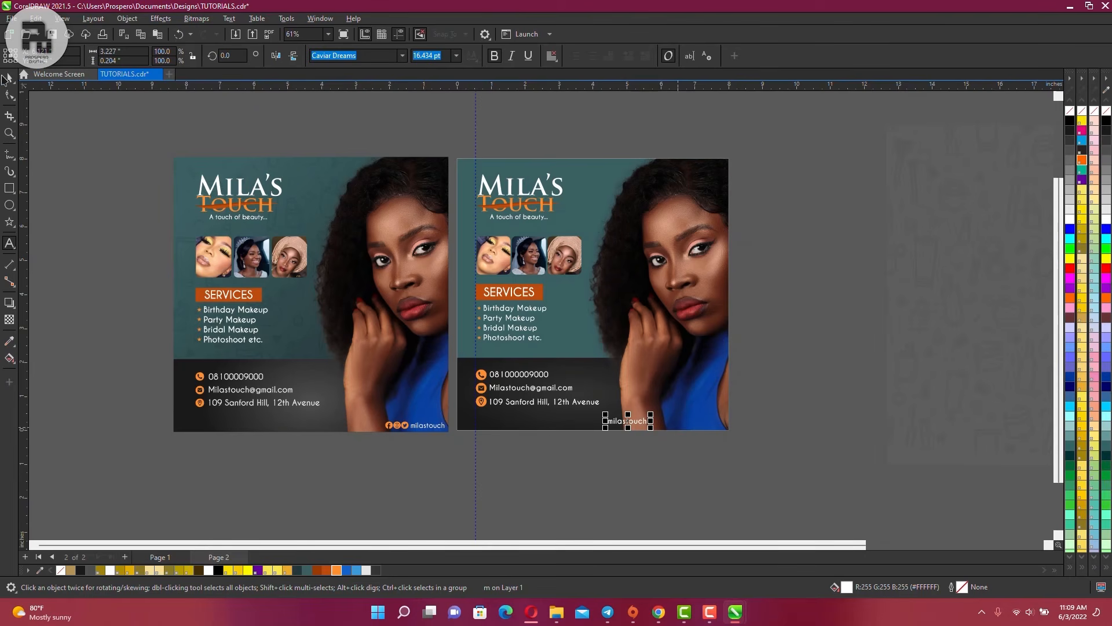
{"action": "key", "text": "ctrl+space"}
{"action": "left_click_drag", "start_coordinate": [636, 424], "coordinate": [710, 422]}
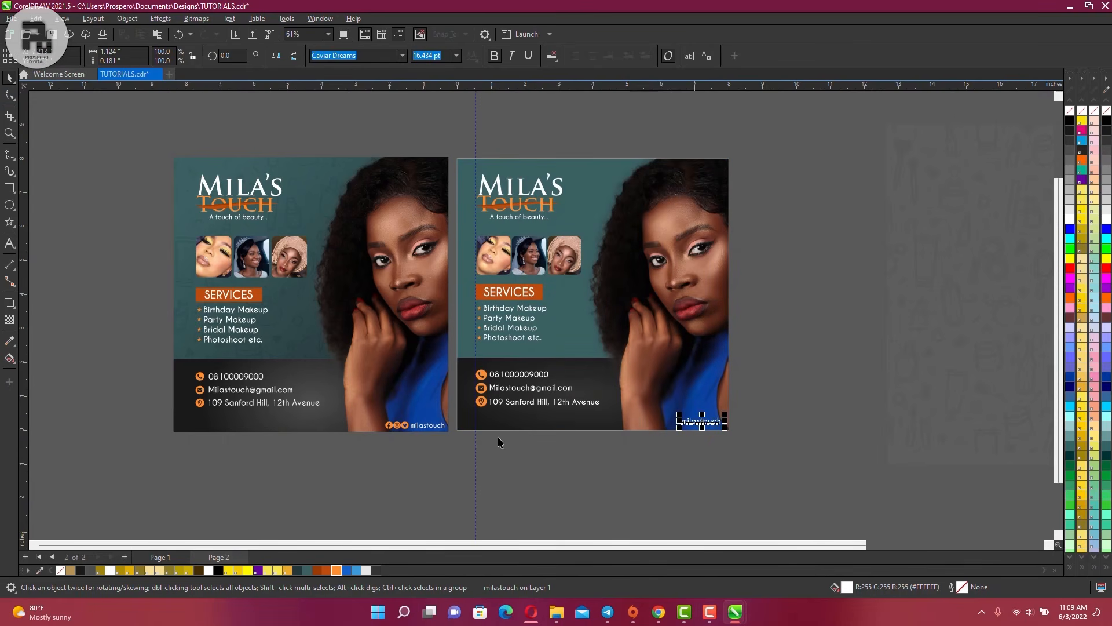
{"action": "scroll", "coordinate": [573, 452], "scroll_direction": "up", "scroll_amount": 2}
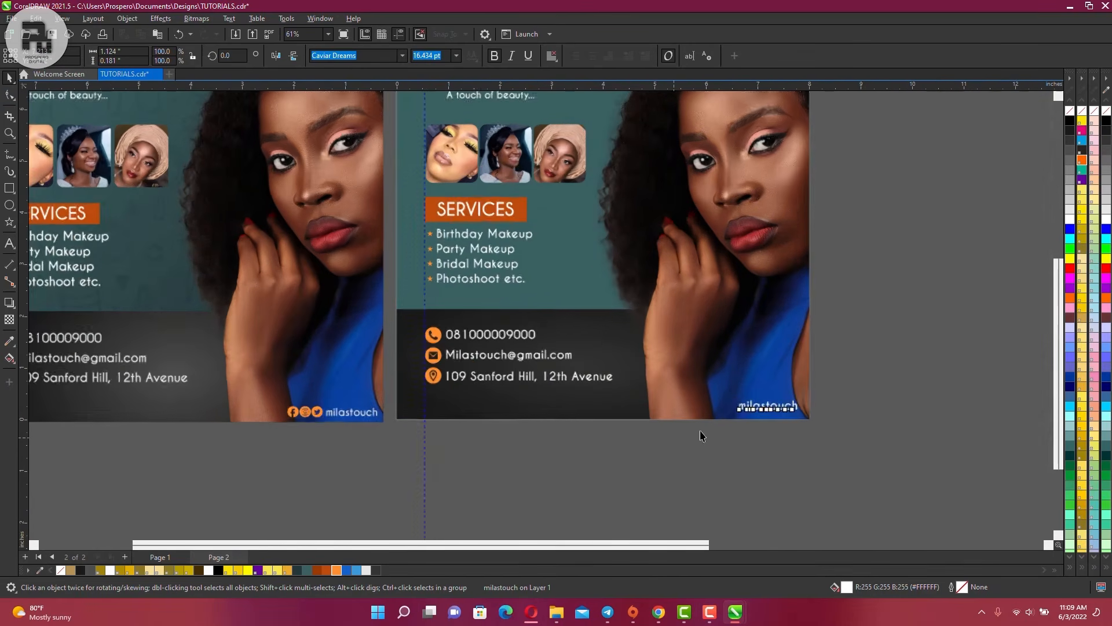
Copy the orange contact icons to the lower right and retype their glyphs as FIT
{"action": "left_click", "coordinate": [434, 380]}
{"action": "left_click_drag", "start_coordinate": [436, 381], "coordinate": [706, 409]}
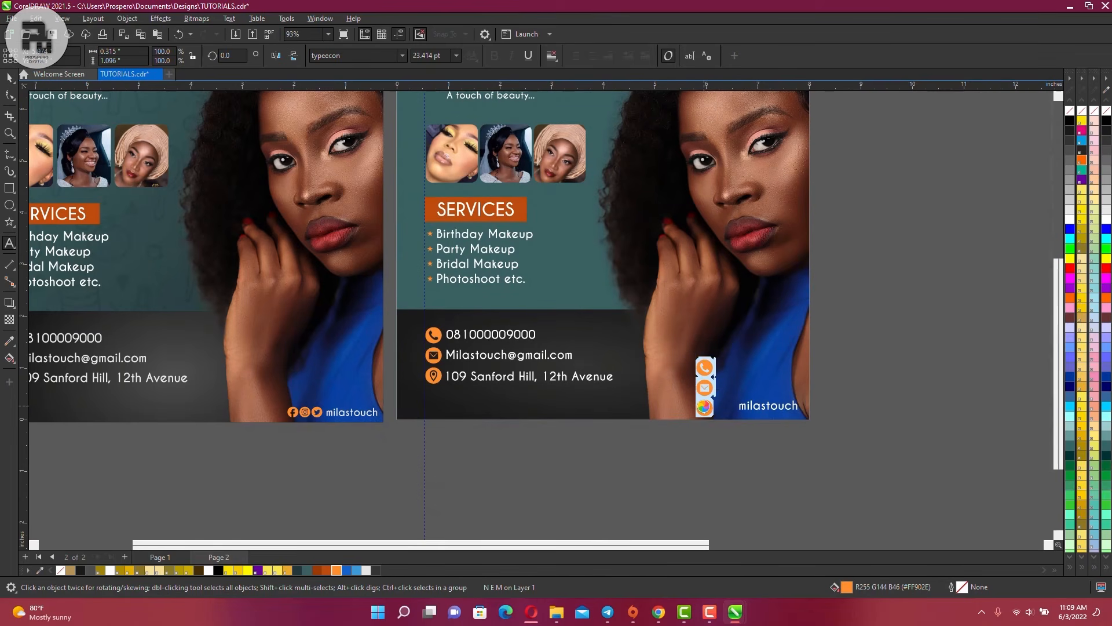
{"action": "type", "text": "FI"}
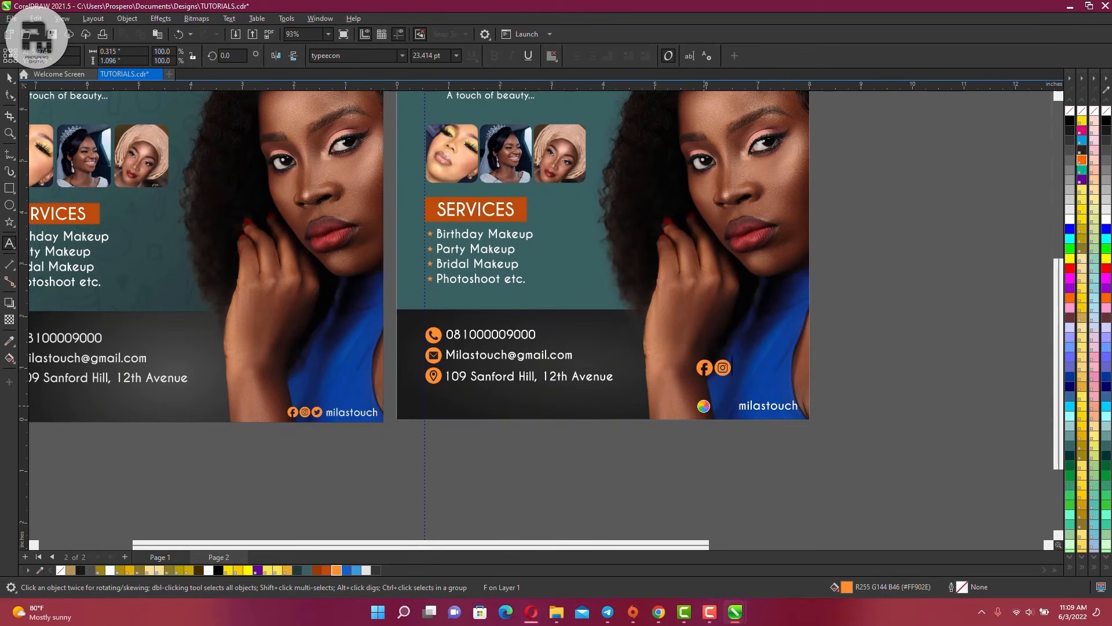
{"action": "type", "text": "T"}
Shrink the social icons beside milastouch and centre them level with the handle
{"action": "left_click", "coordinate": [9, 78]}
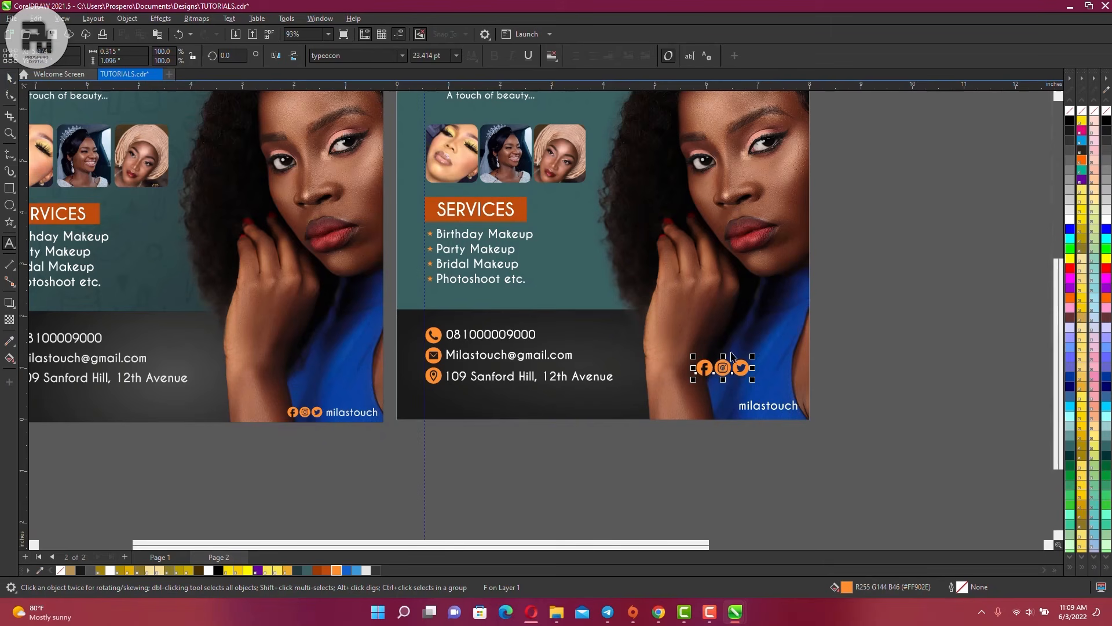
{"action": "left_click_drag", "start_coordinate": [752, 355], "coordinate": [736, 406]}
{"action": "scroll", "coordinate": [736, 406], "scroll_direction": "up", "scroll_amount": 5}
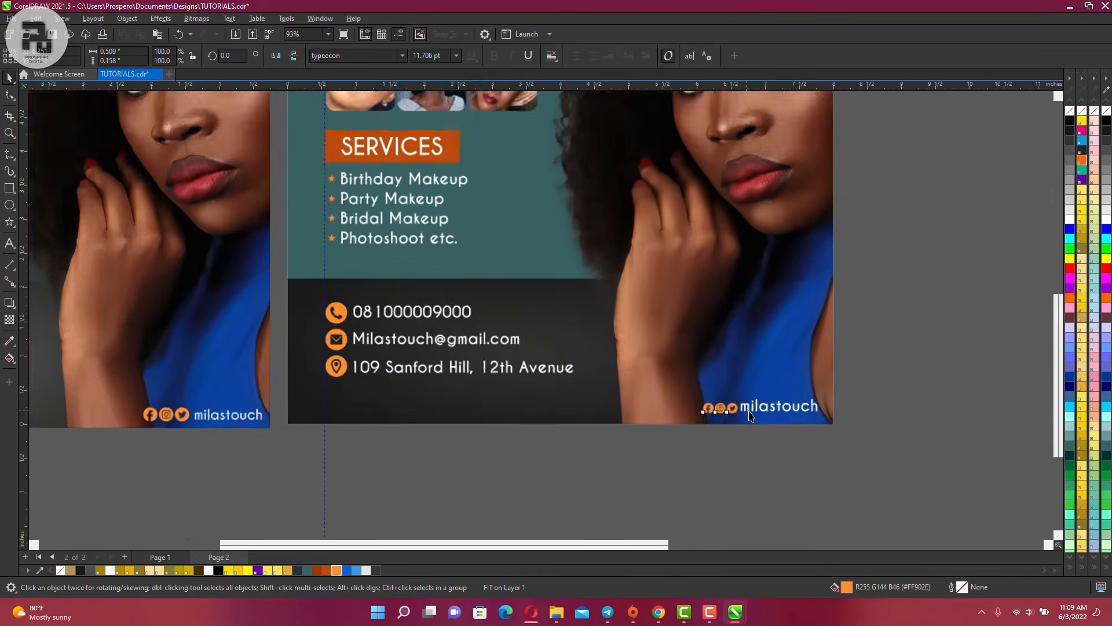
{"action": "left_click", "coordinate": [750, 406], "text": "shift"}
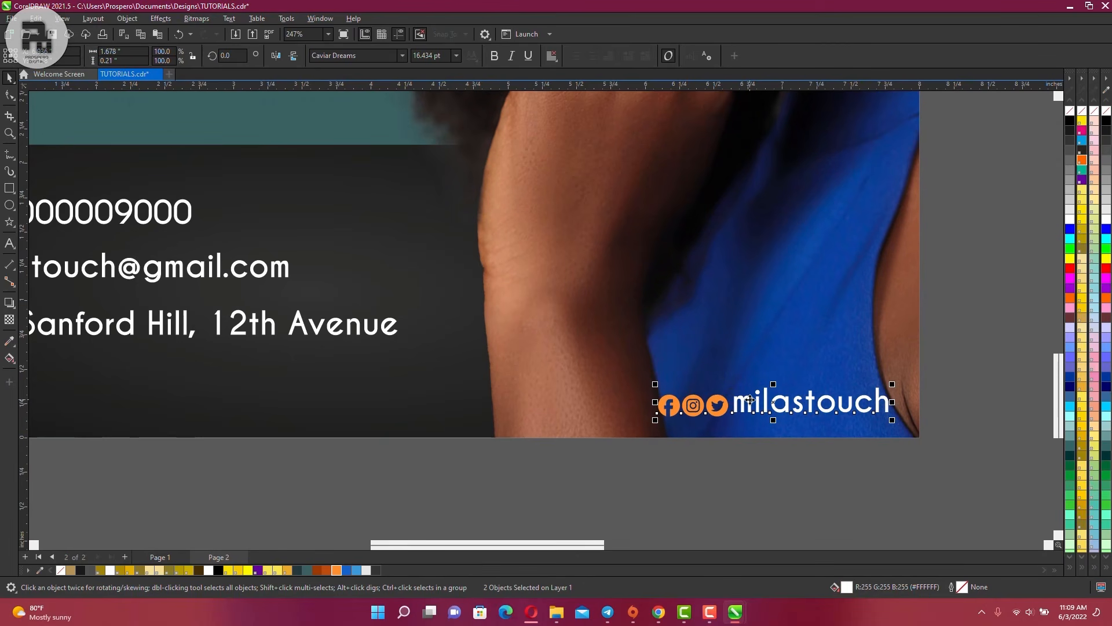
{"action": "key", "text": "e"}
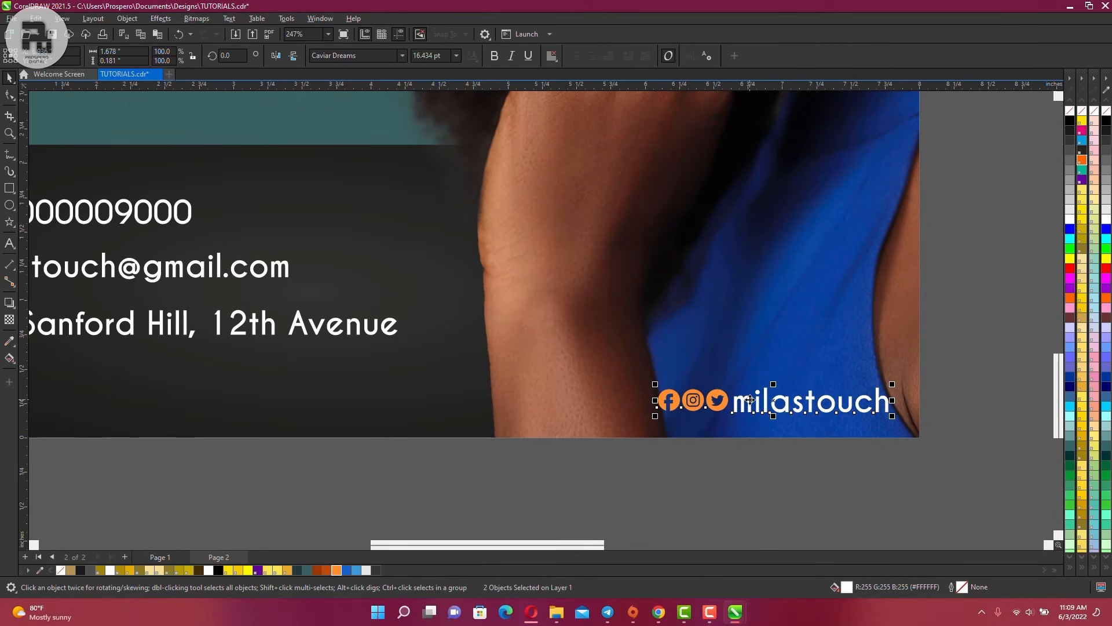
{"action": "left_click", "coordinate": [740, 459]}
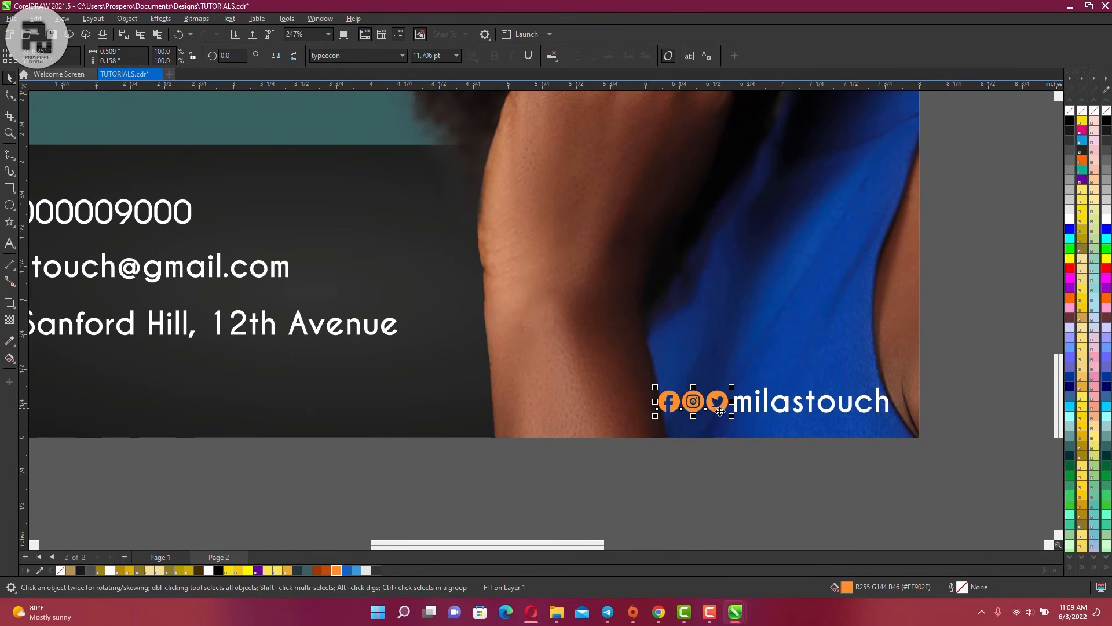
{"action": "scroll", "coordinate": [706, 426], "scroll_direction": "down", "scroll_amount": 1}
{"action": "scroll", "coordinate": [706, 426], "scroll_direction": "down", "scroll_amount": 4}
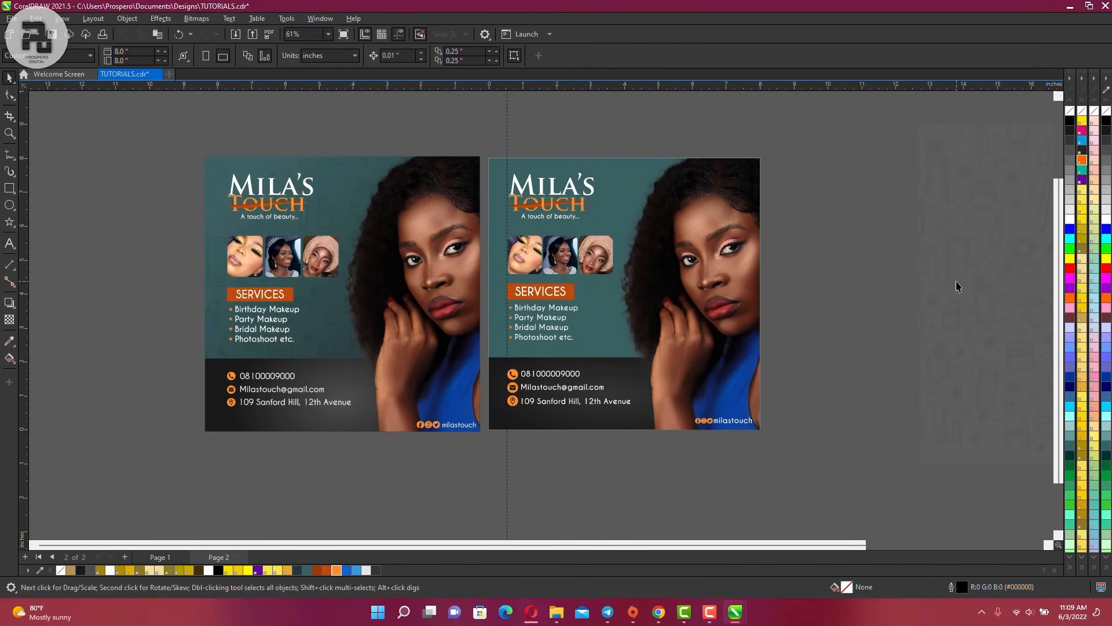
Drag the faint pattern bitmap onto the second flyer and PowerClip it inside the background
{"action": "left_click", "coordinate": [888, 229]}
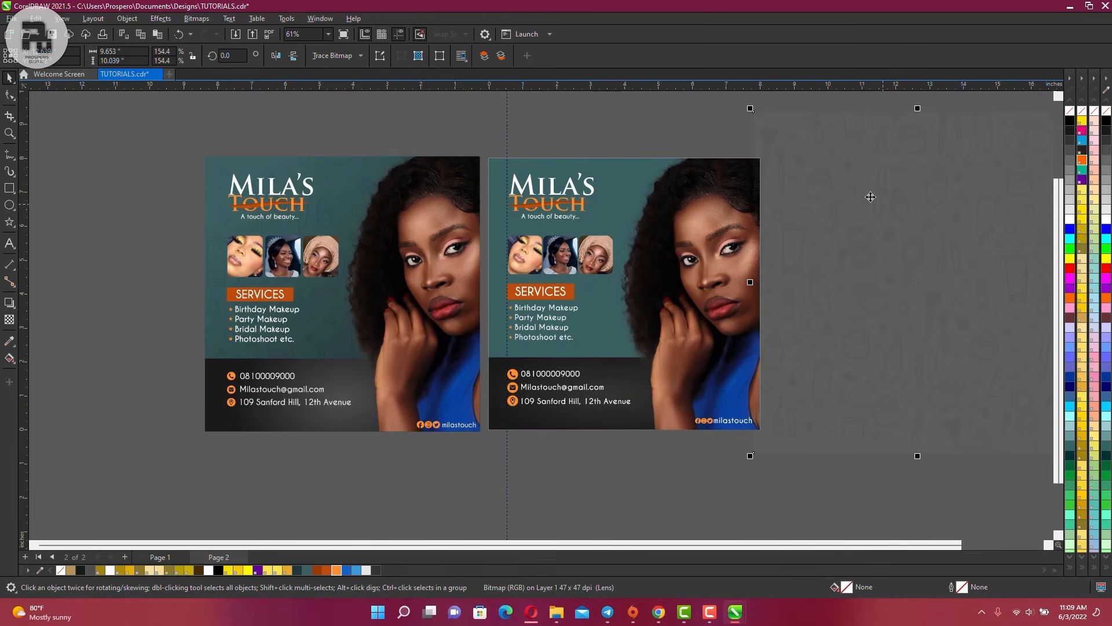
{"action": "scroll", "coordinate": [328, 208], "scroll_direction": "up", "scroll_amount": 2}
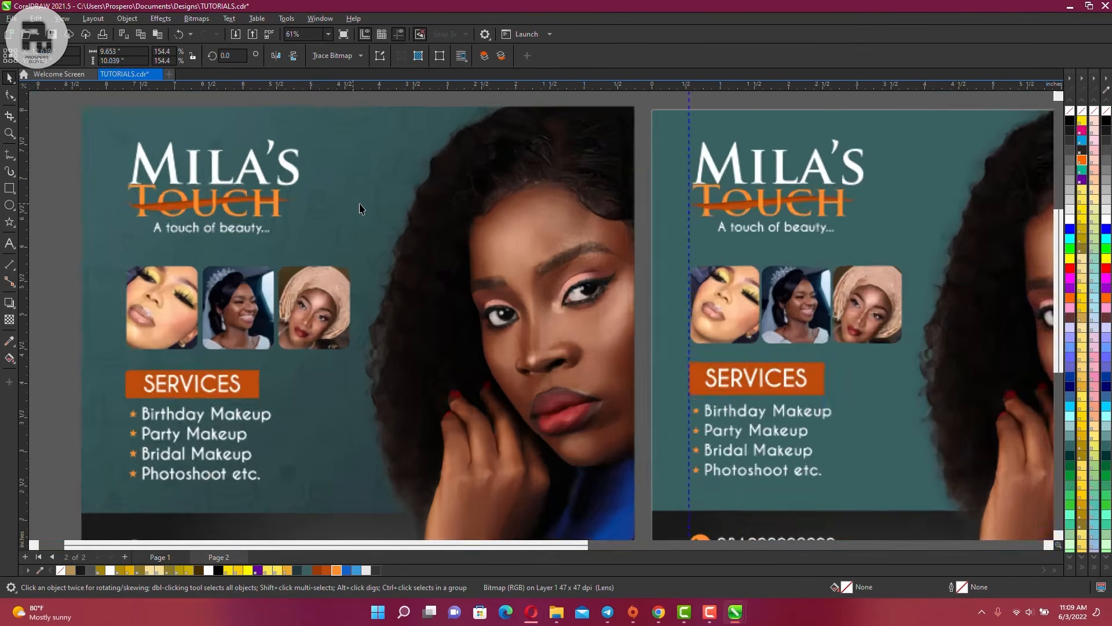
{"action": "scroll", "coordinate": [359, 209], "scroll_direction": "up", "scroll_amount": 4}
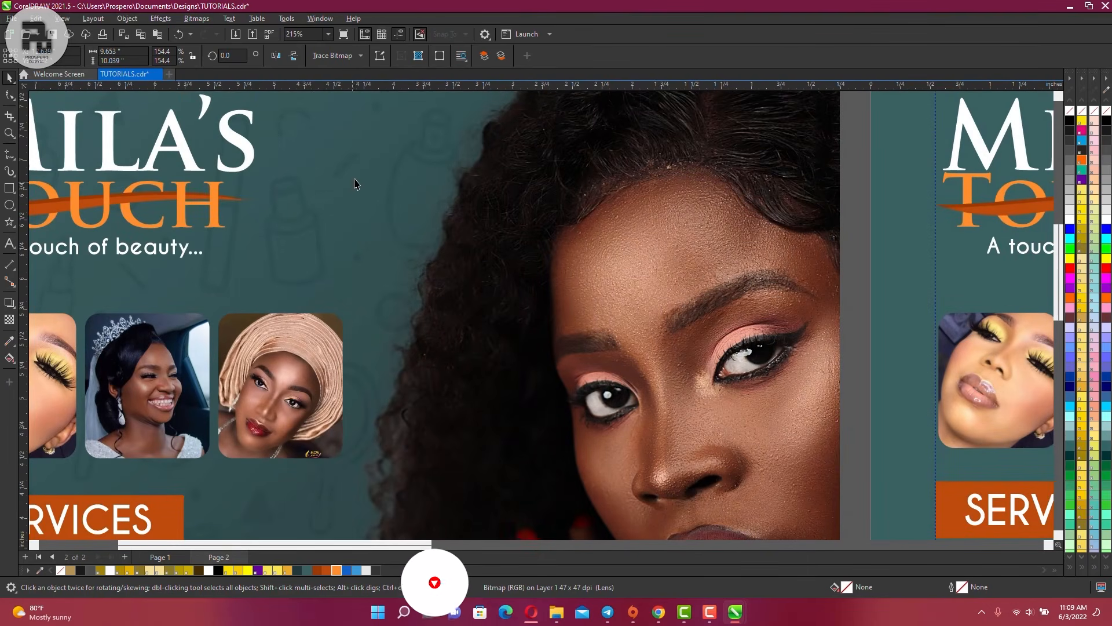
{"action": "scroll", "coordinate": [355, 179], "scroll_direction": "down", "scroll_amount": 3}
{"action": "scroll", "coordinate": [306, 168], "scroll_direction": "down", "scroll_amount": 2}
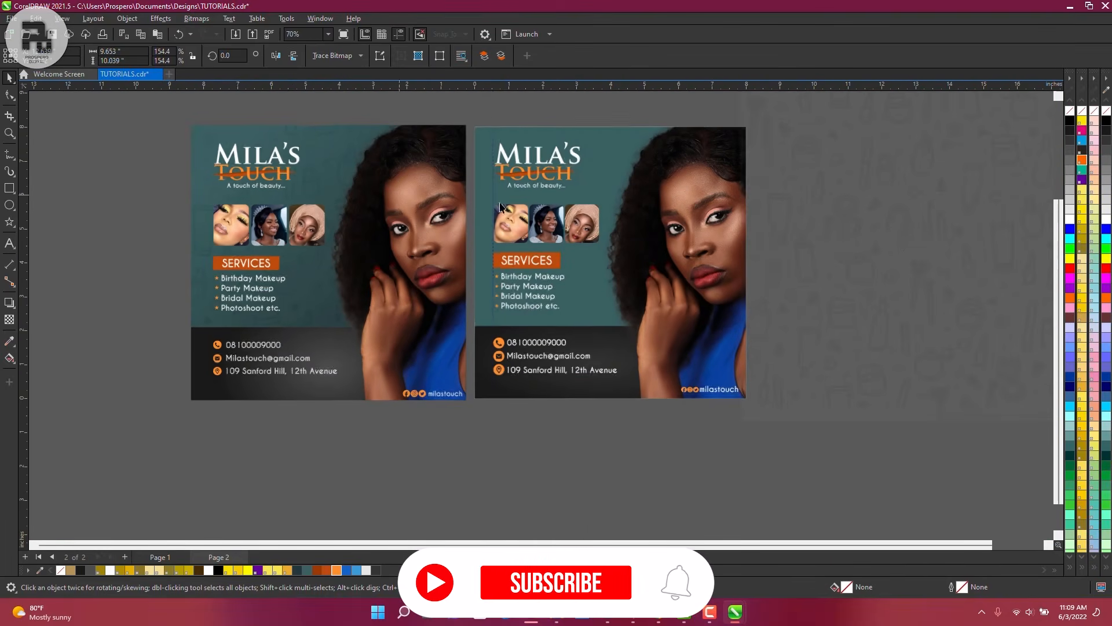
{"action": "scroll", "coordinate": [618, 286], "scroll_direction": "down", "scroll_amount": 1}
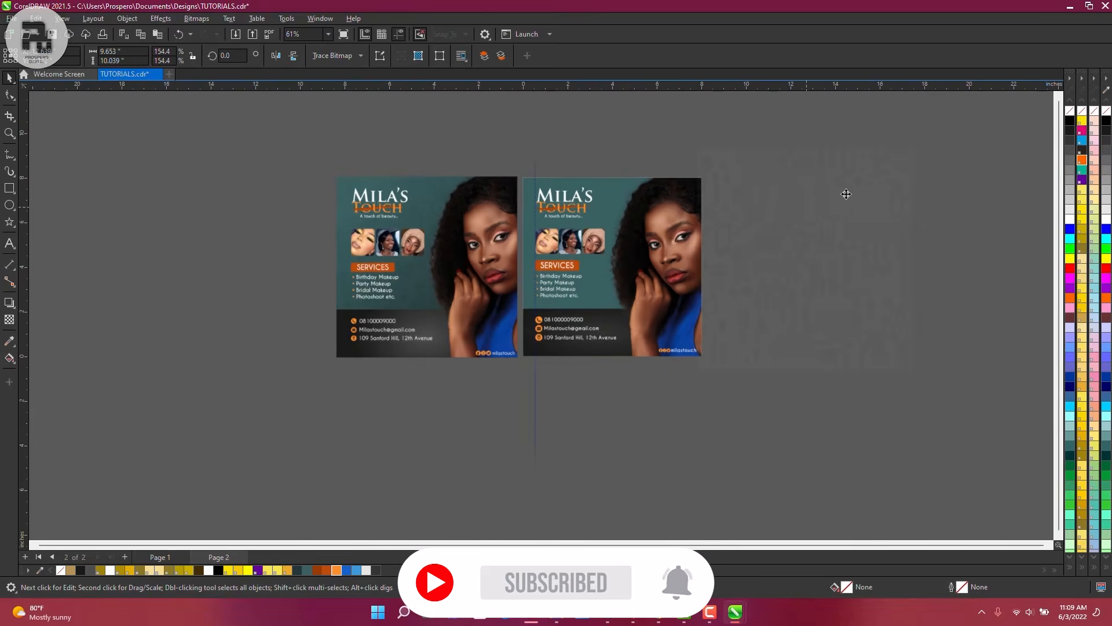
{"action": "scroll", "coordinate": [834, 191], "scroll_direction": "up", "scroll_amount": 1}
{"action": "scroll", "coordinate": [707, 230], "scroll_direction": "up", "scroll_amount": 1}
{"action": "scroll", "coordinate": [707, 230], "scroll_direction": "up", "scroll_amount": 1}
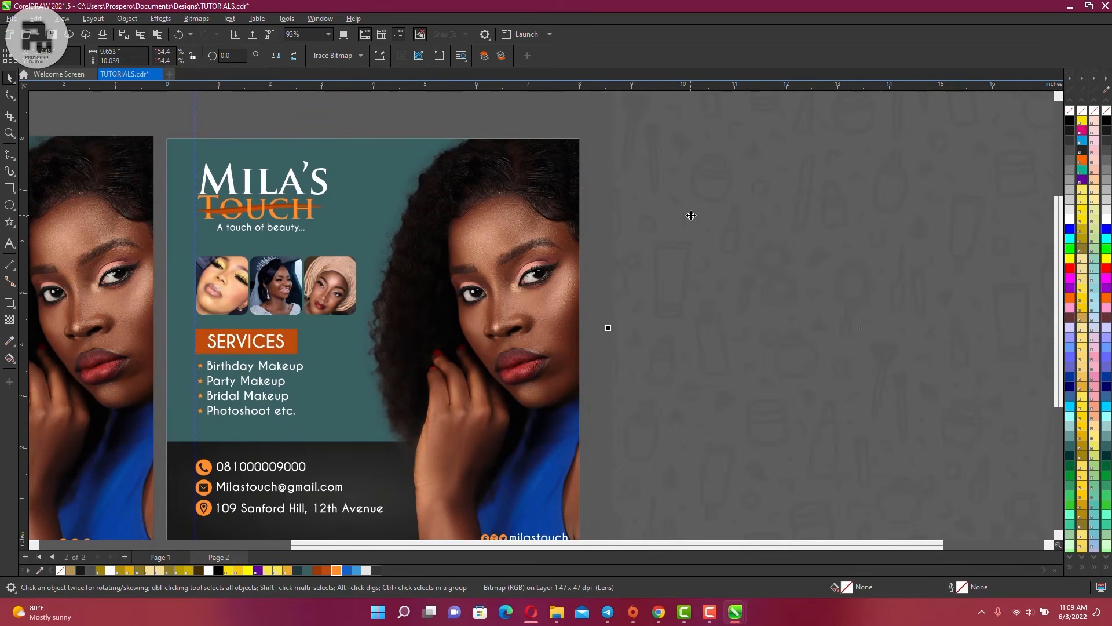
{"action": "left_click_drag", "start_coordinate": [688, 213], "coordinate": [359, 169]}
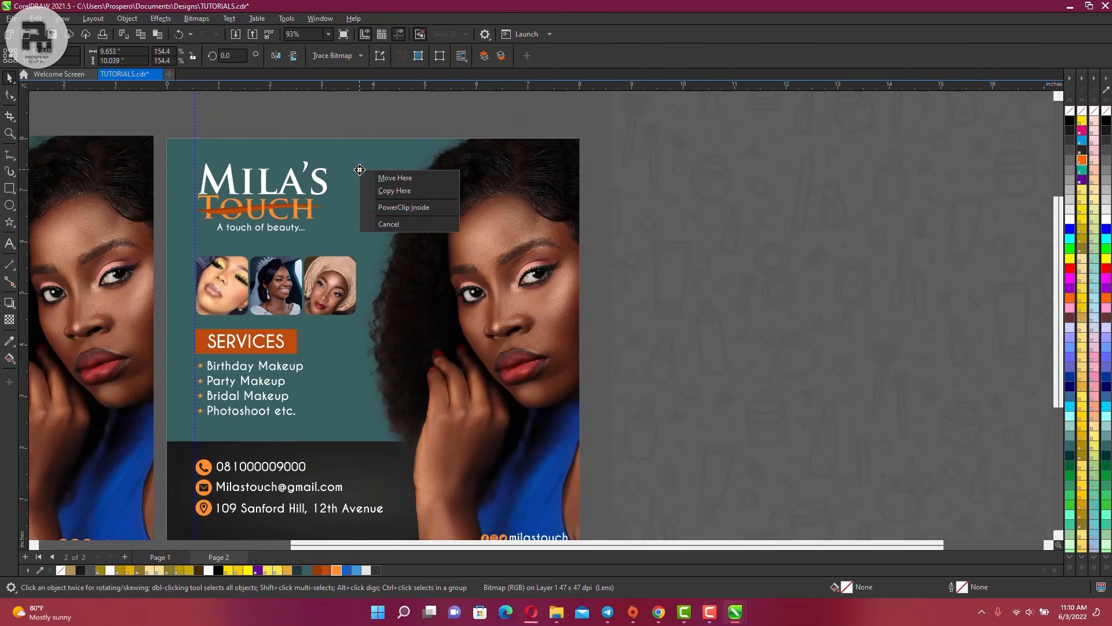
{"action": "left_click", "coordinate": [409, 210]}
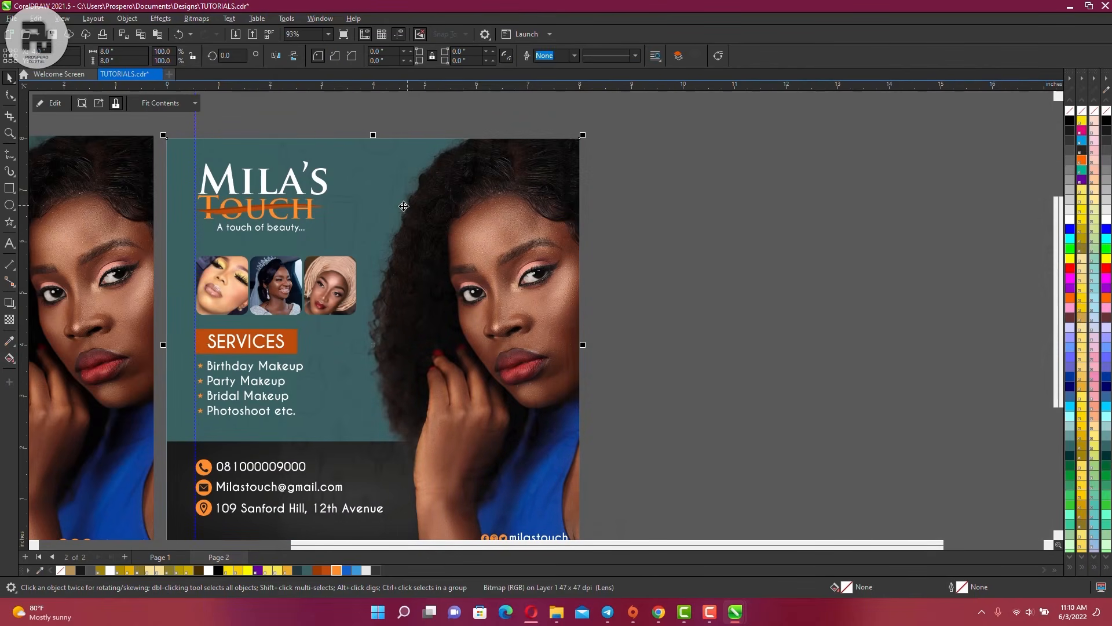
Edit the PowerClip to position the pattern, send it to the back of the layer, and finish
{"action": "left_click", "coordinate": [54, 104]}
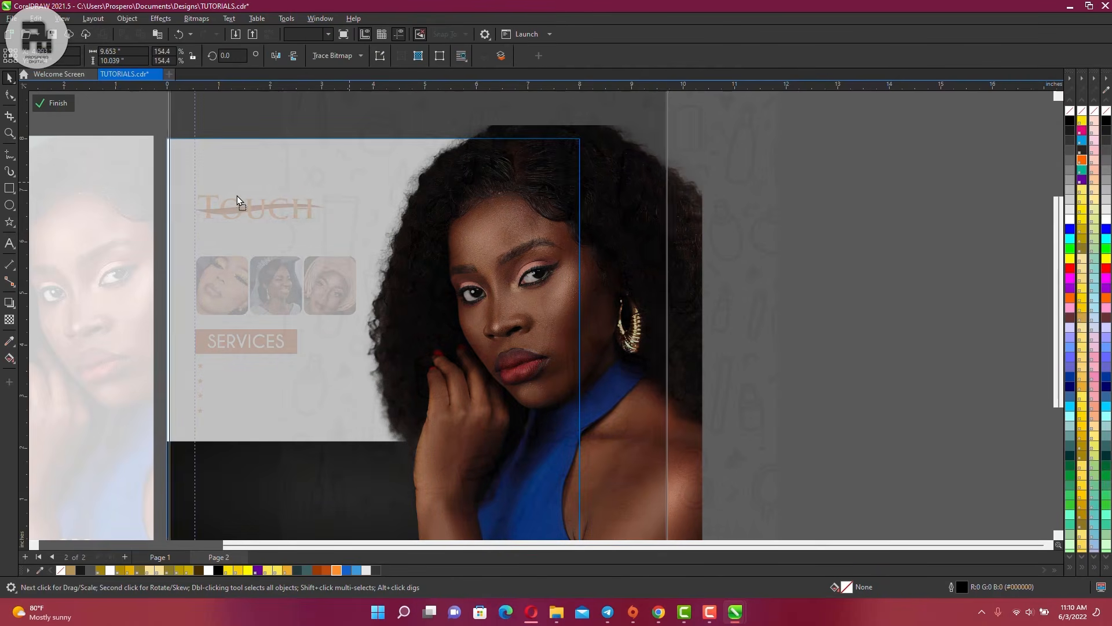
{"action": "left_click_drag", "start_coordinate": [233, 237], "coordinate": [288, 203]}
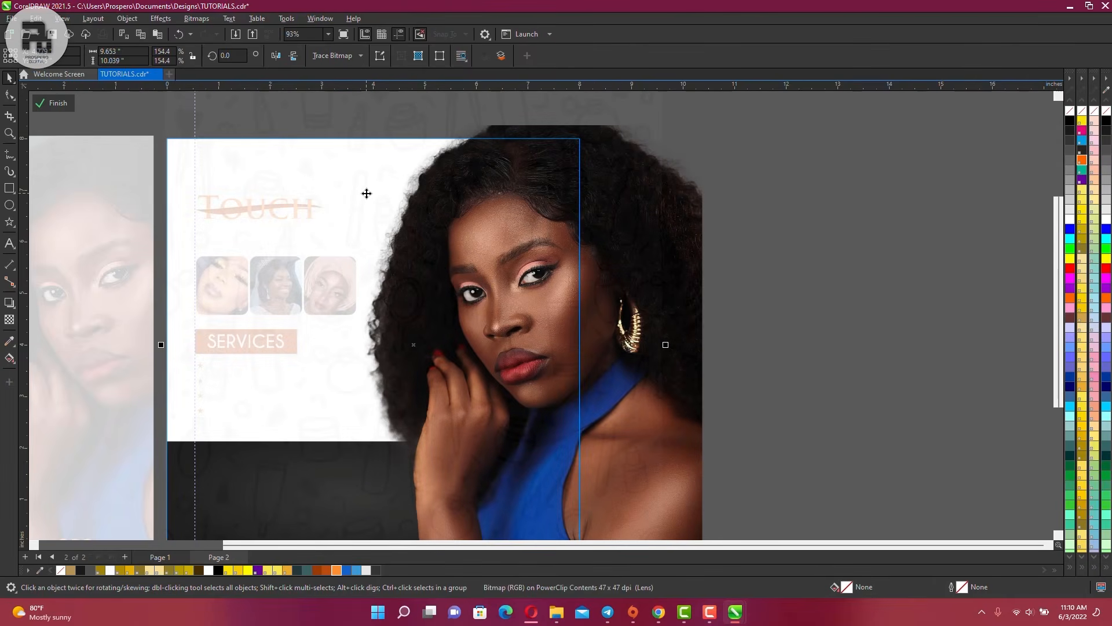
{"action": "mouse_move", "coordinate": [384, 169]}
{"action": "left_mouse_down"}
{"action": "mouse_move", "coordinate": [370, 204]}
{"action": "mouse_move", "coordinate": [366, 178]}
{"action": "left_mouse_up"}
{"action": "right_click", "coordinate": [373, 169]}
{"action": "mouse_move", "coordinate": [440, 299]}
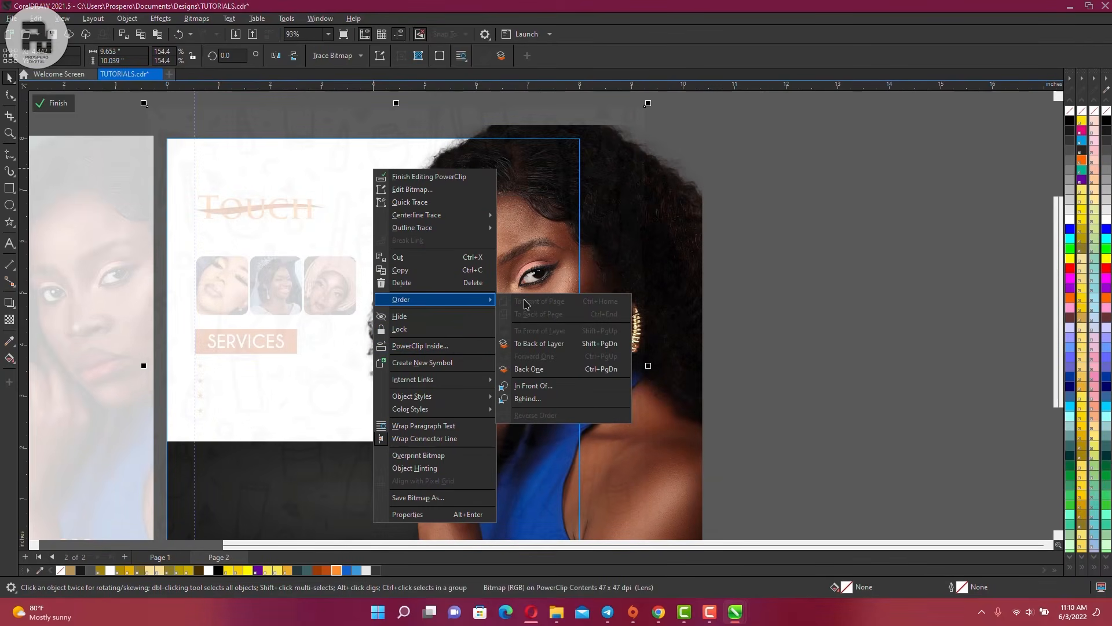
{"action": "left_click", "coordinate": [549, 345]}
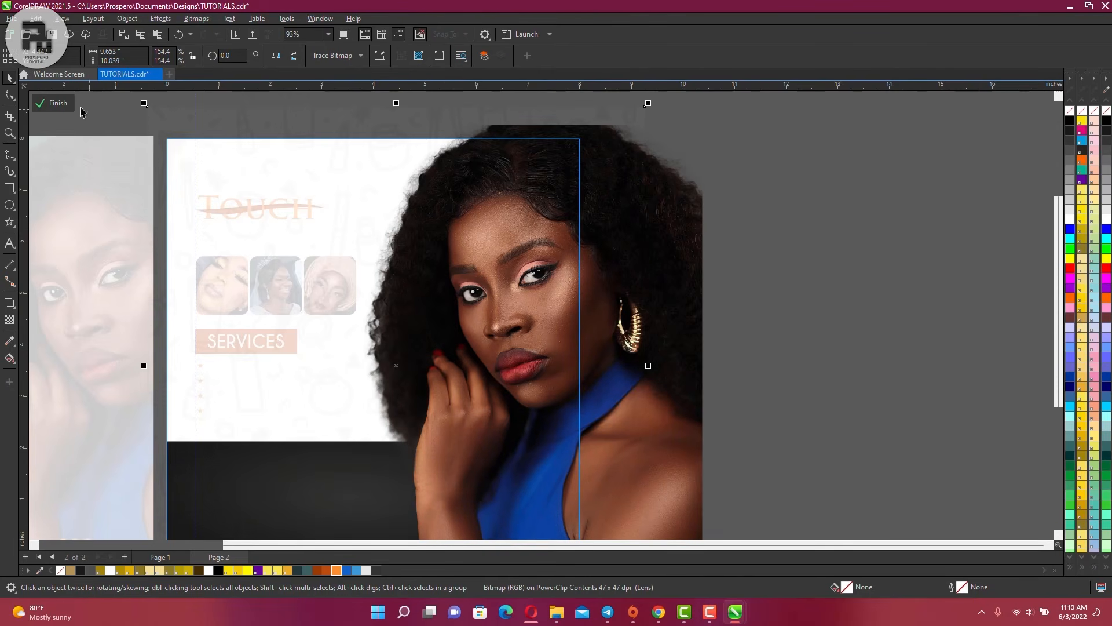
{"action": "left_click", "coordinate": [56, 103]}
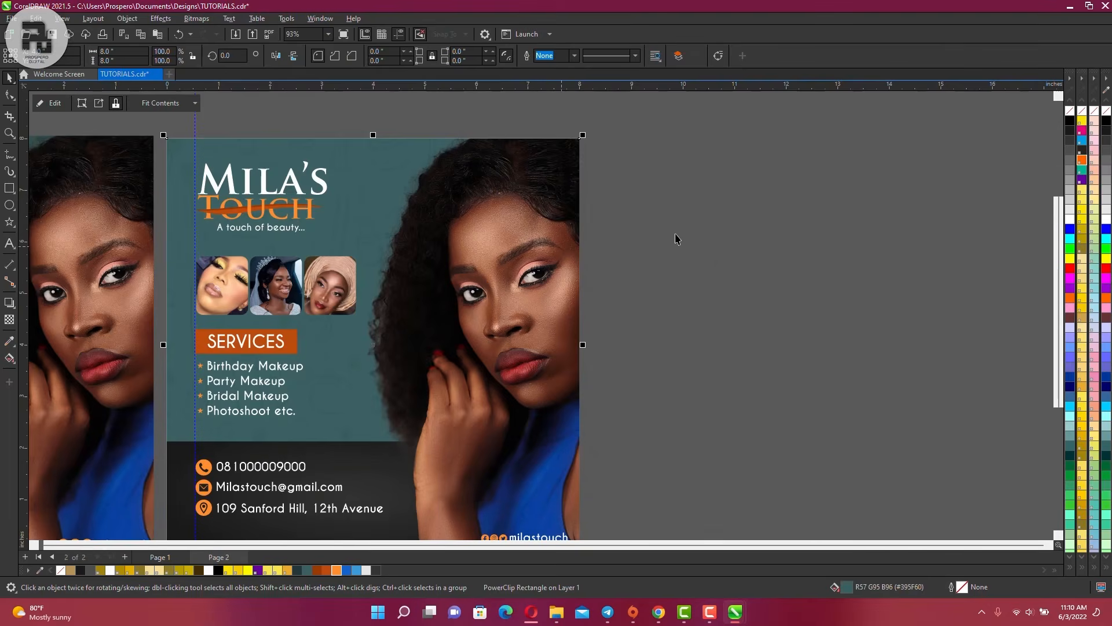
{"action": "scroll", "coordinate": [676, 239], "scroll_direction": "down", "scroll_amount": 3}
{"action": "scroll", "coordinate": [709, 246], "scroll_direction": "down", "scroll_amount": 1}
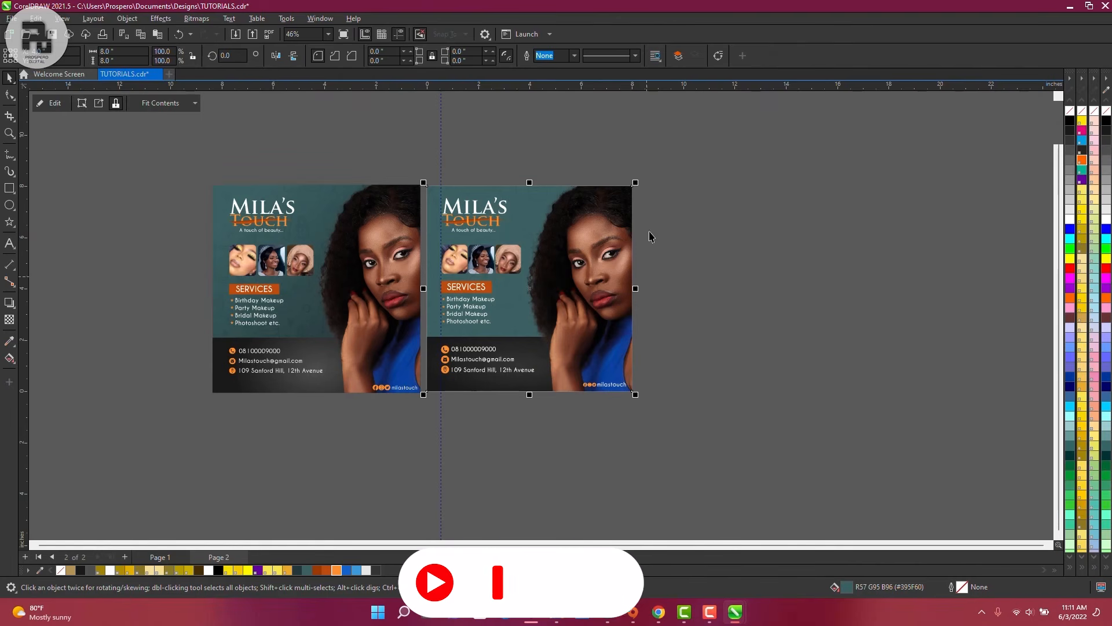
{"action": "left_click", "coordinate": [664, 183]}
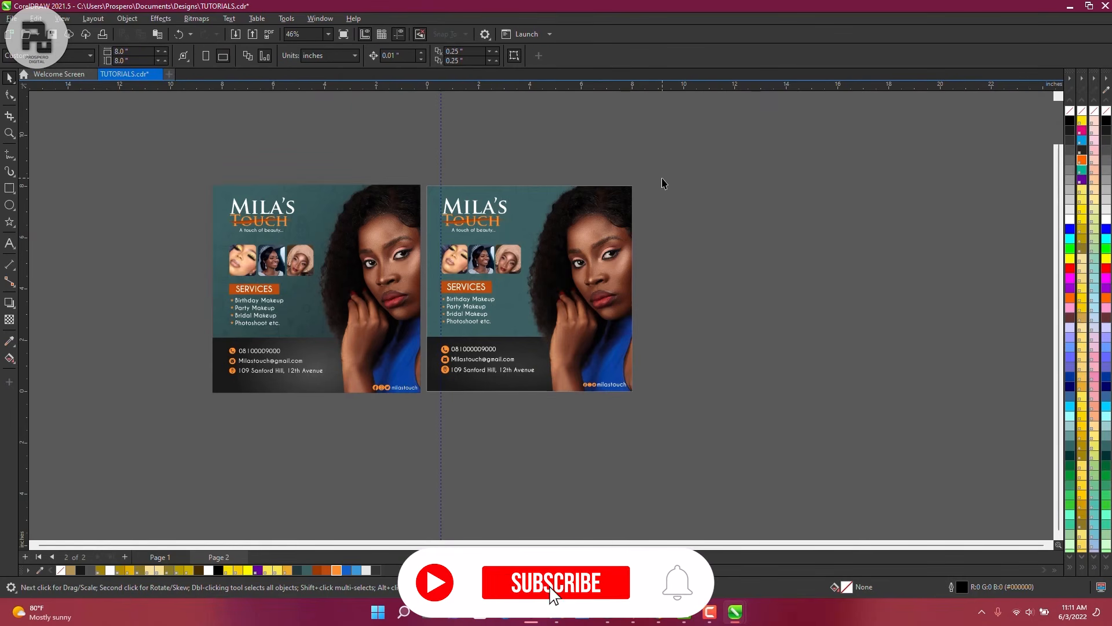